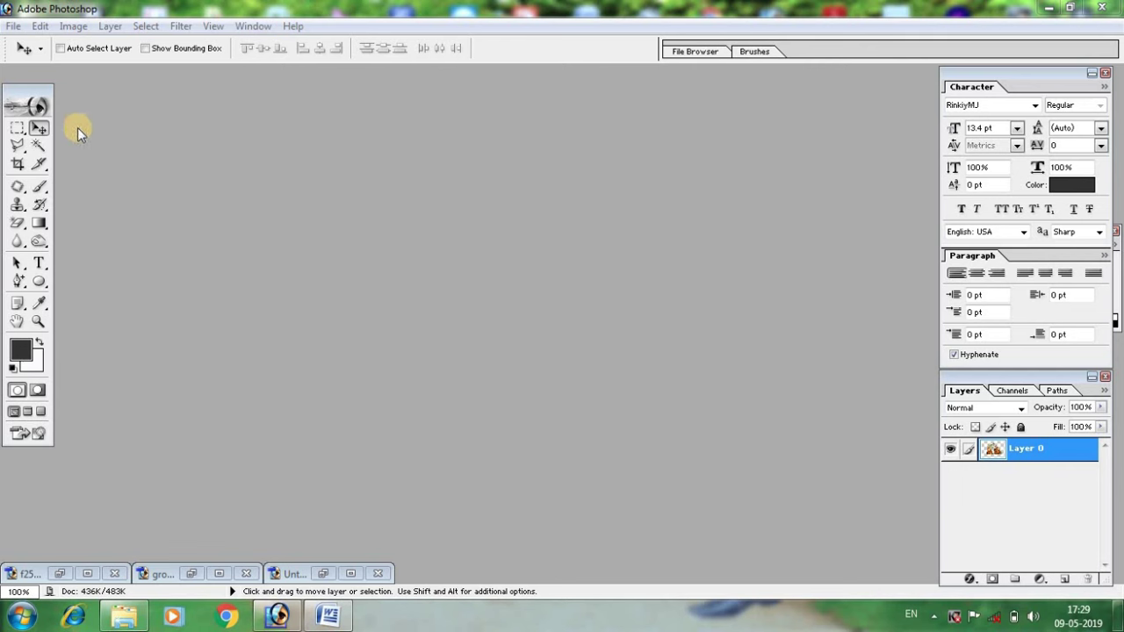
Step: Dismiss the New dialog and restore the minimized Untitled-1 window to the workspace centre
click(15, 26)
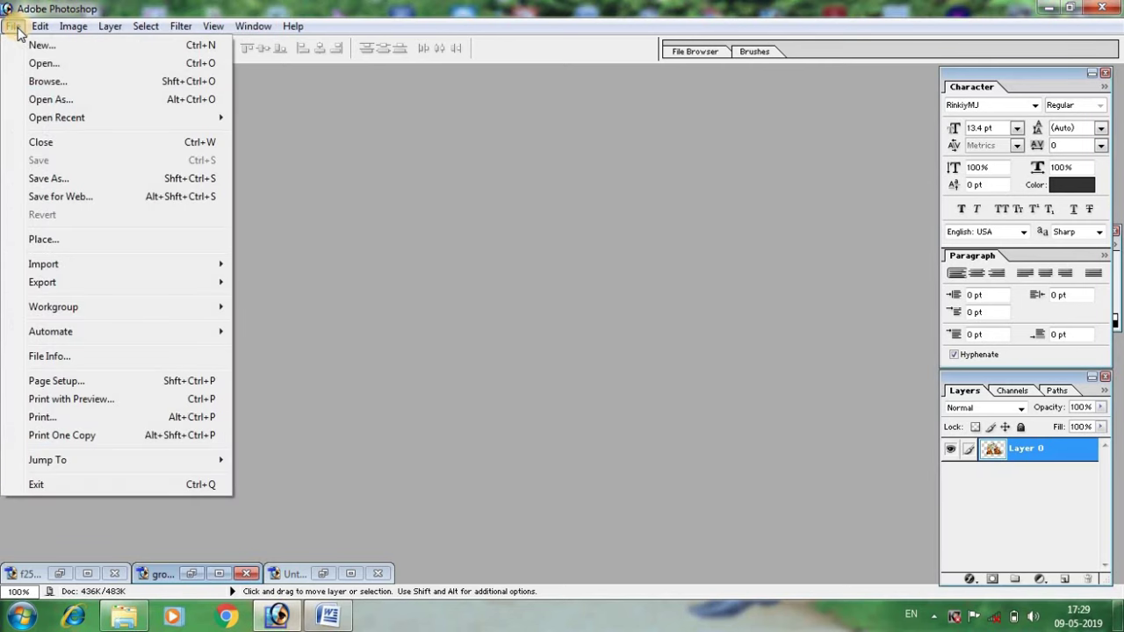
click(30, 44)
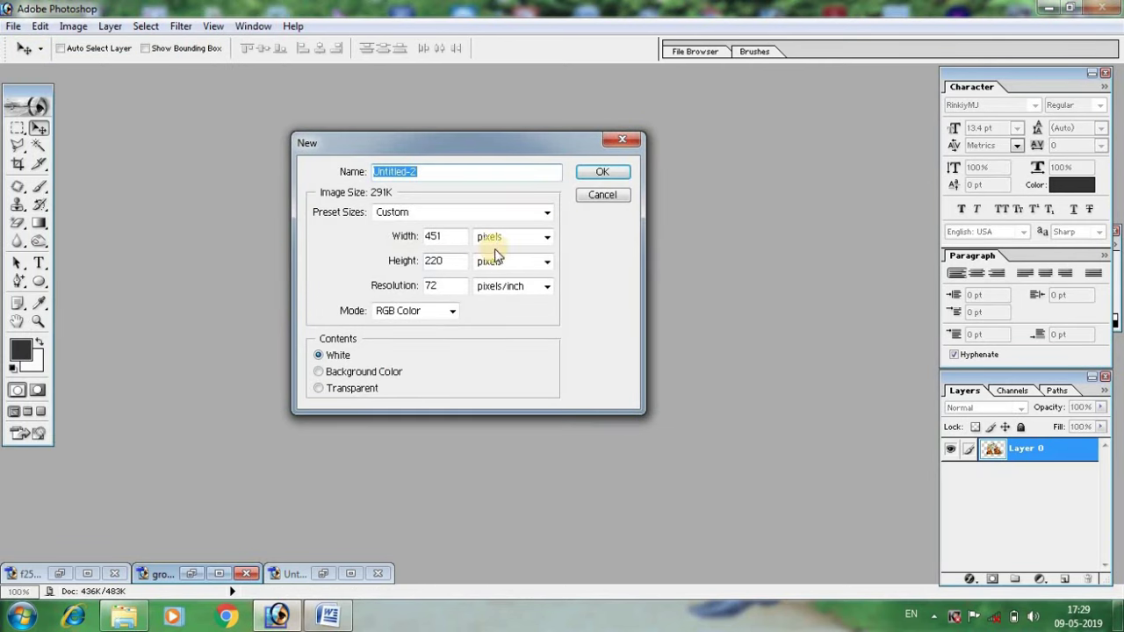
click(634, 140)
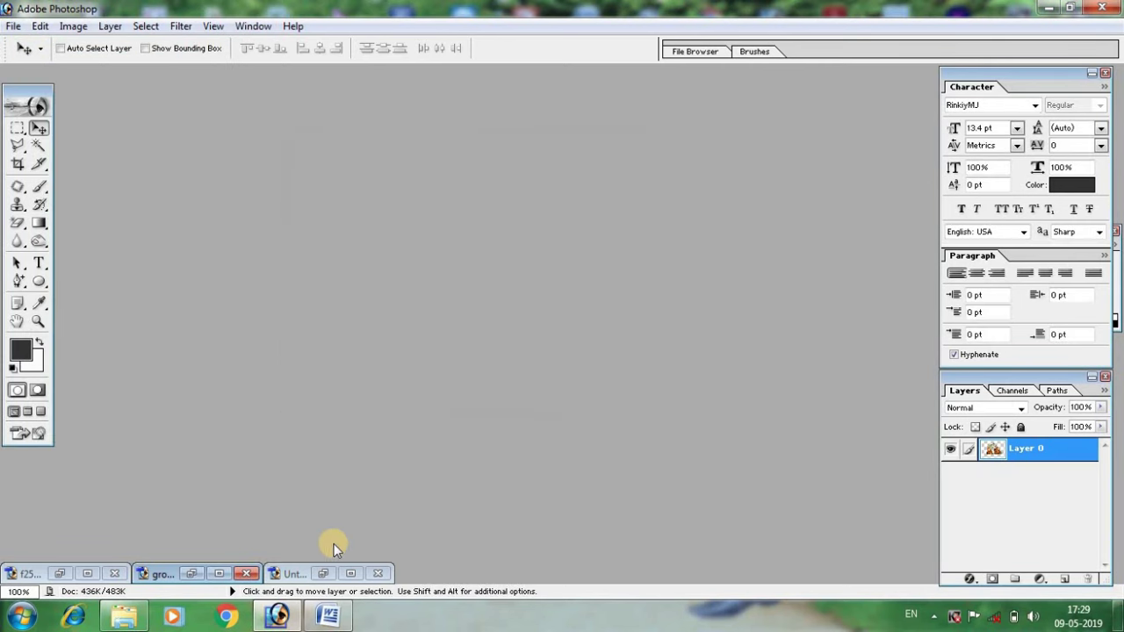
click(325, 575)
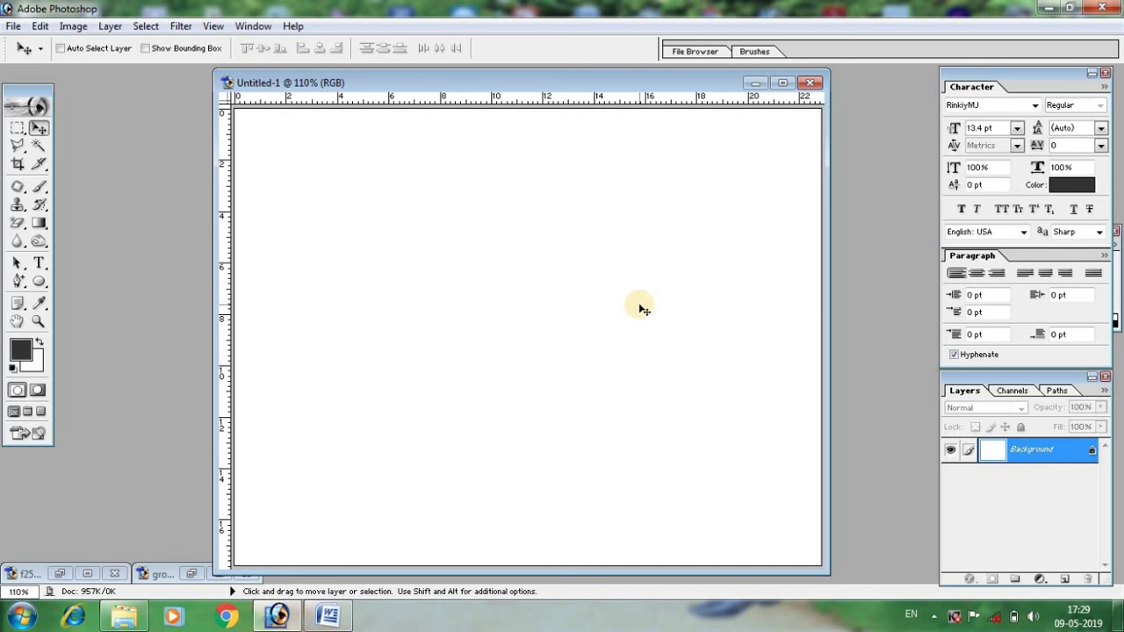
mouse_move(496, 88)
mouse_down()
mouse_move(567, 106)
mouse_move(712, 99)
mouse_move(606, 111)
mouse_up()
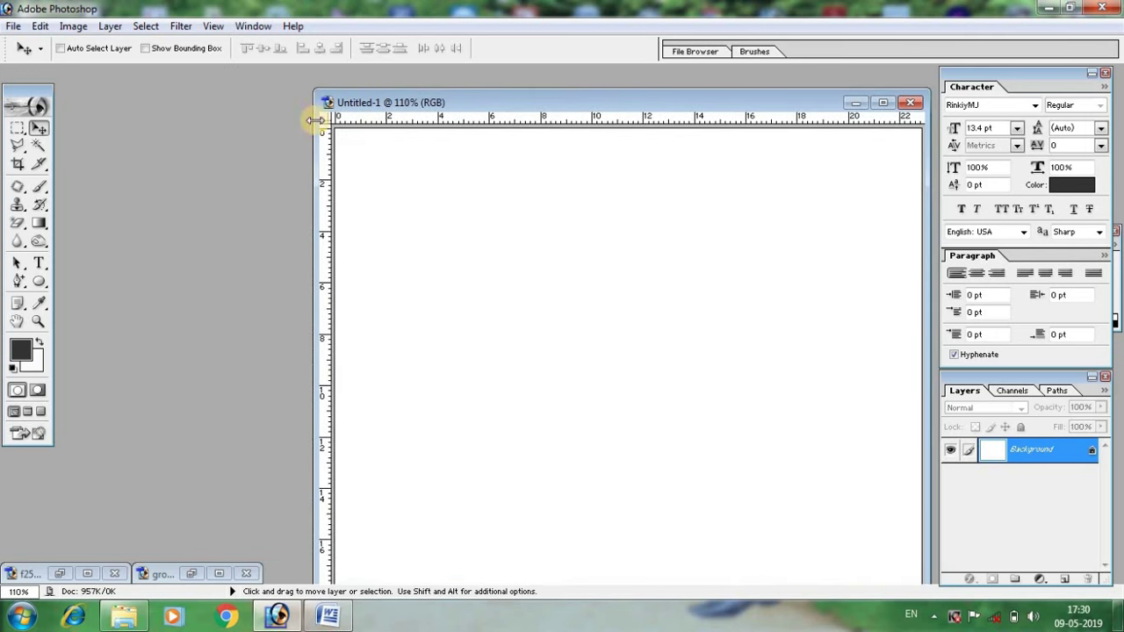
Step: Create a new document Untitled-2 with width 9 inches and height 7 inches
click(13, 26)
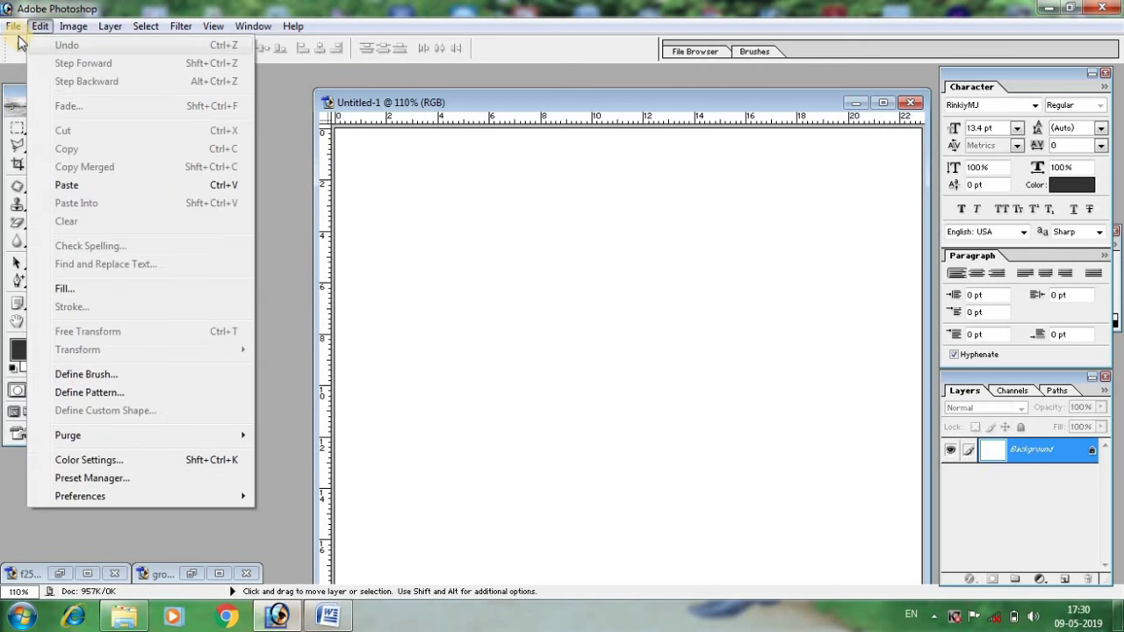
click(35, 44)
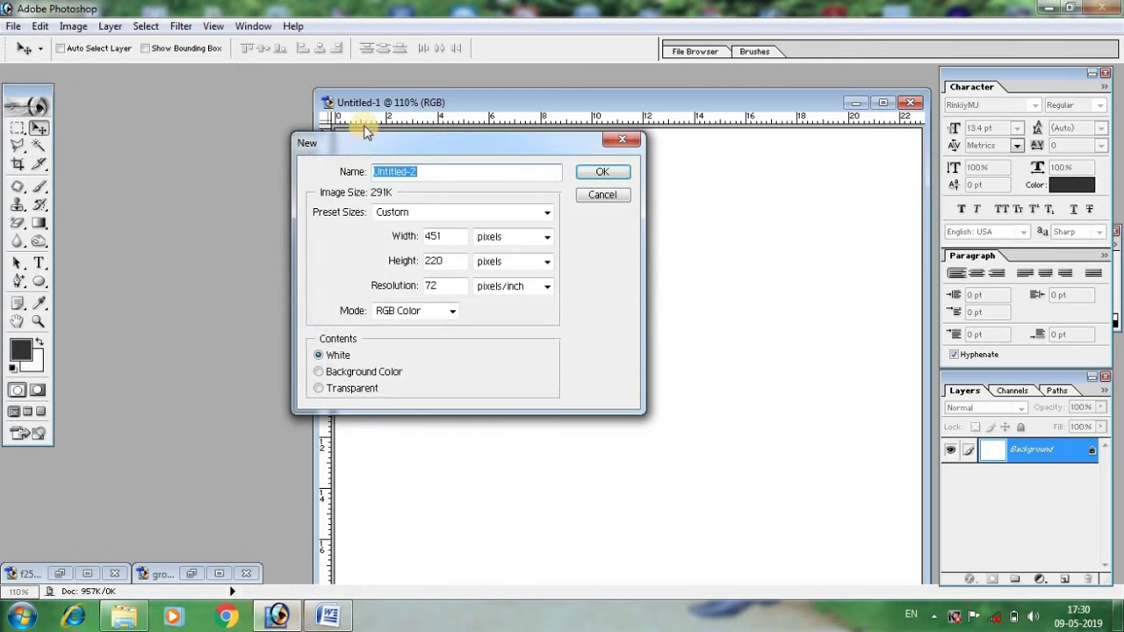
drag(364, 143, 293, 102)
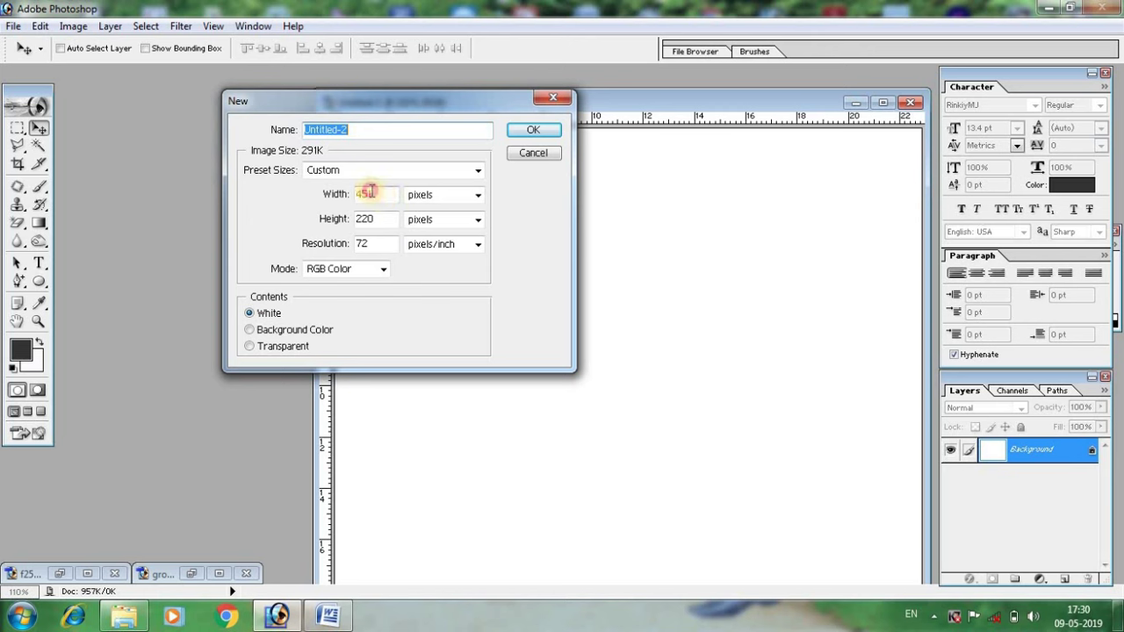
drag(369, 191, 351, 195)
text(9)
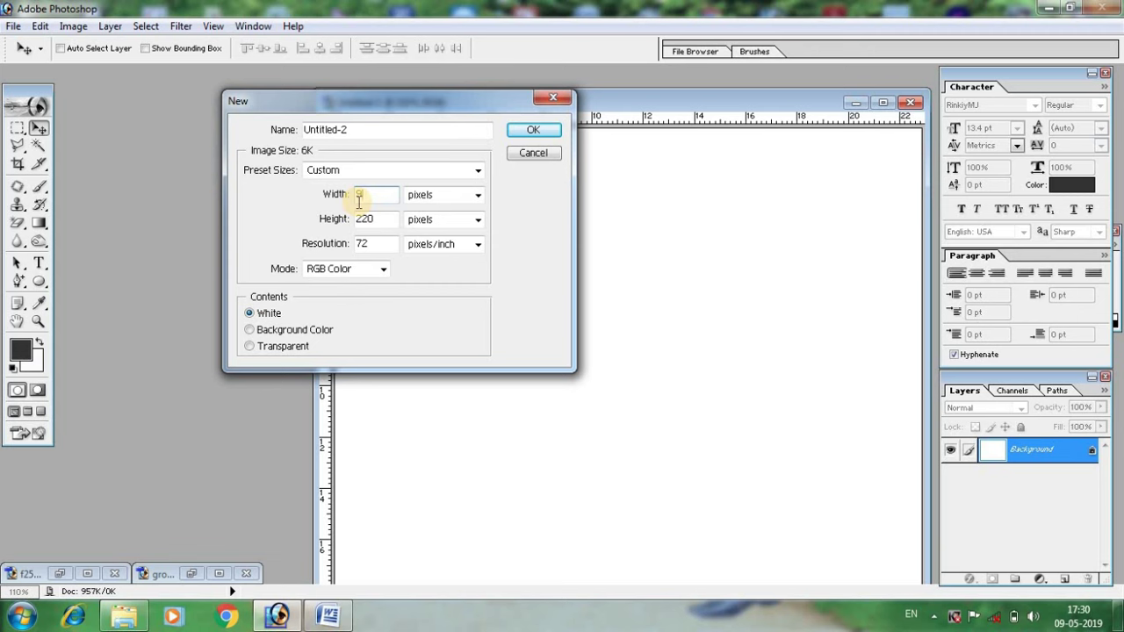
click(436, 198)
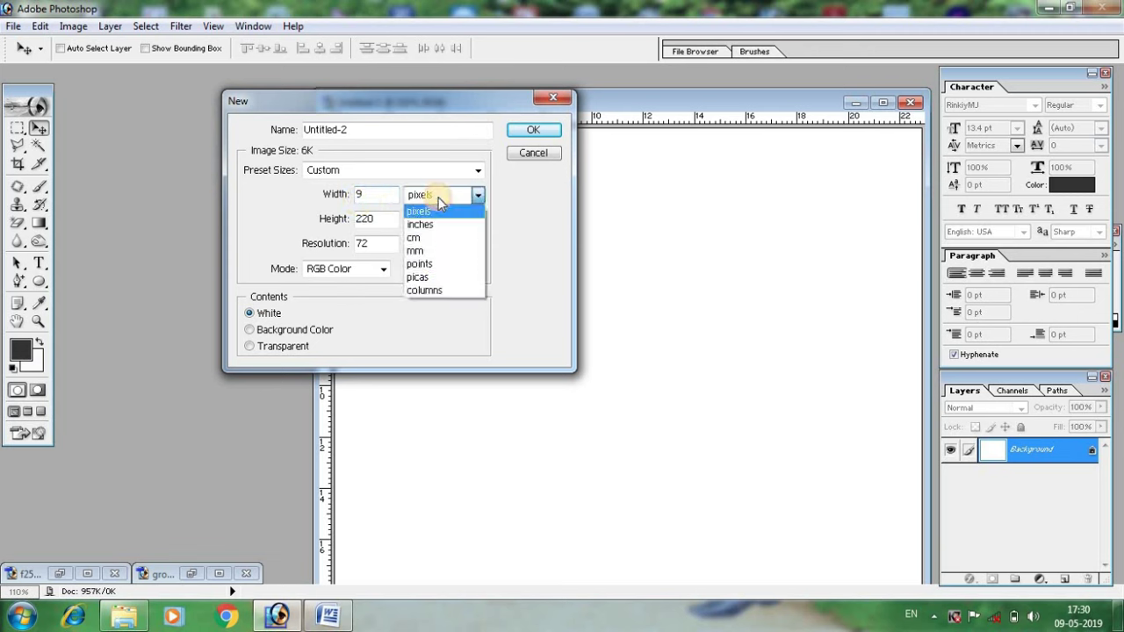
click(425, 224)
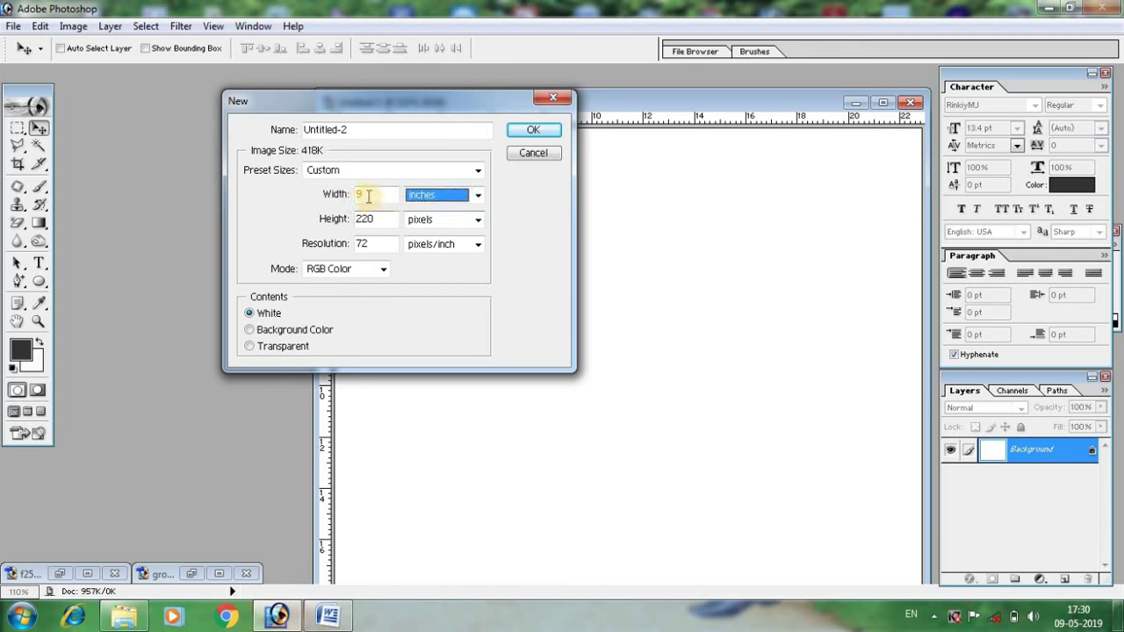
double_click(368, 219)
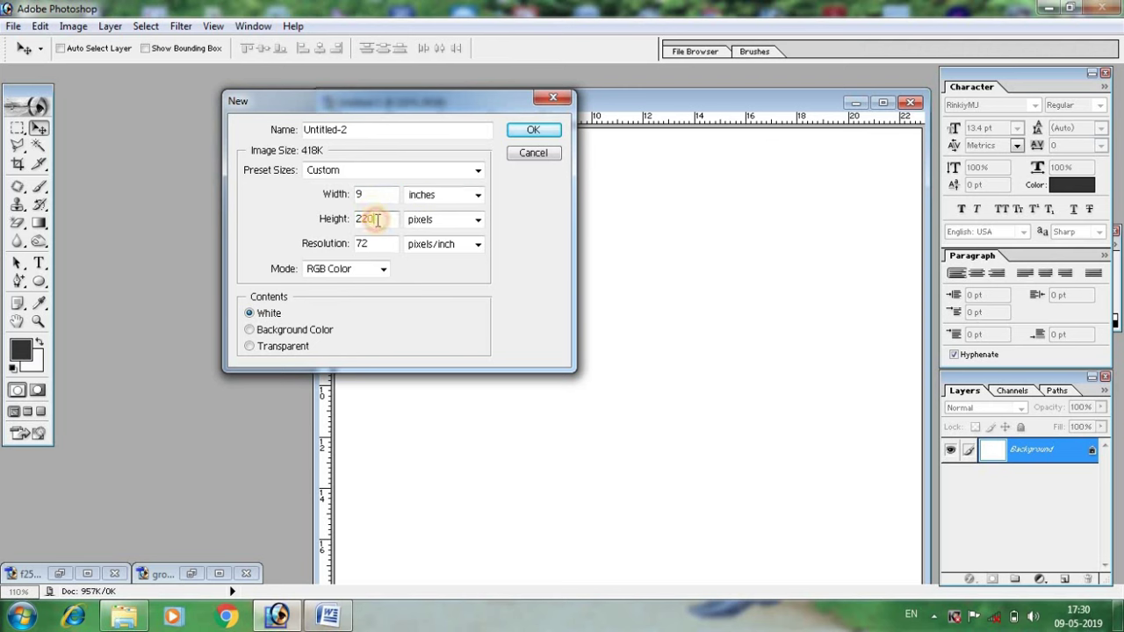
text(7)
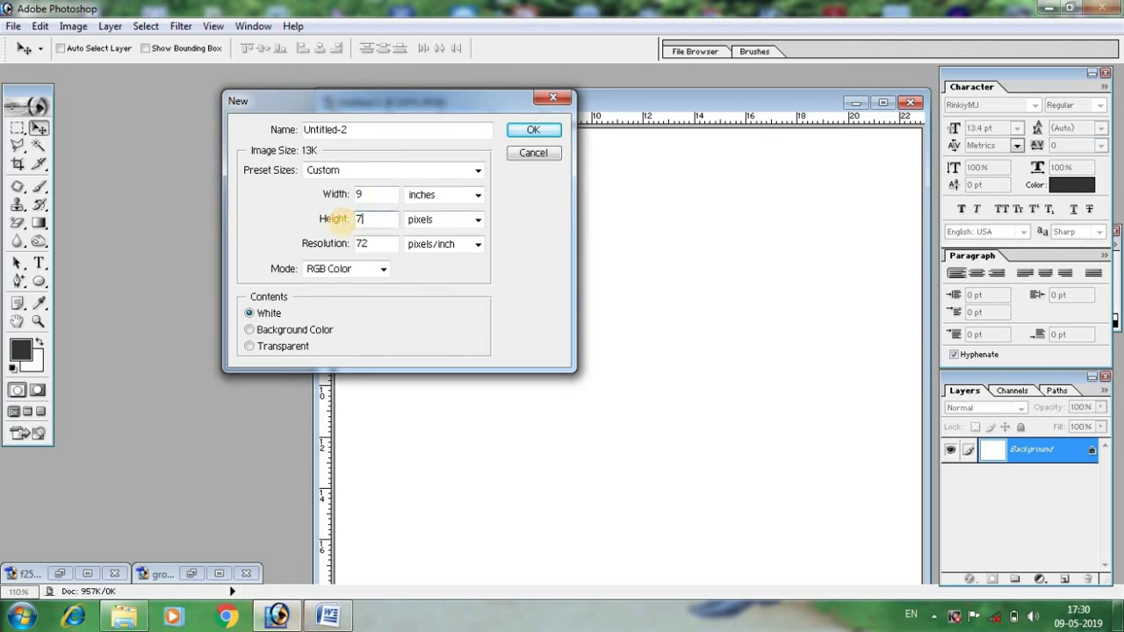
click(444, 220)
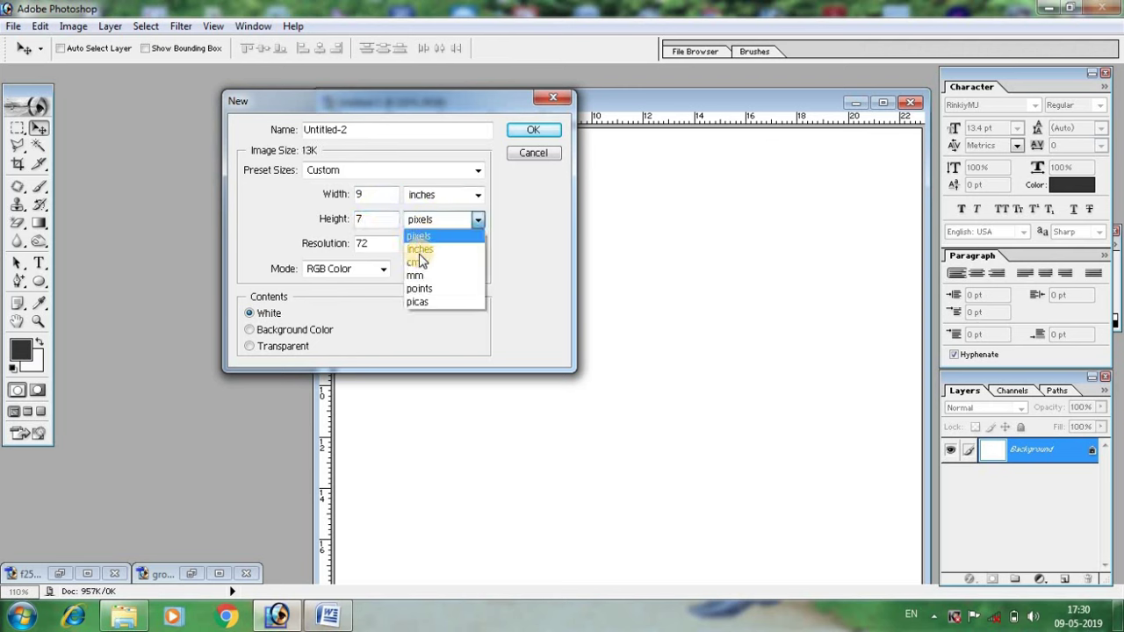
click(420, 251)
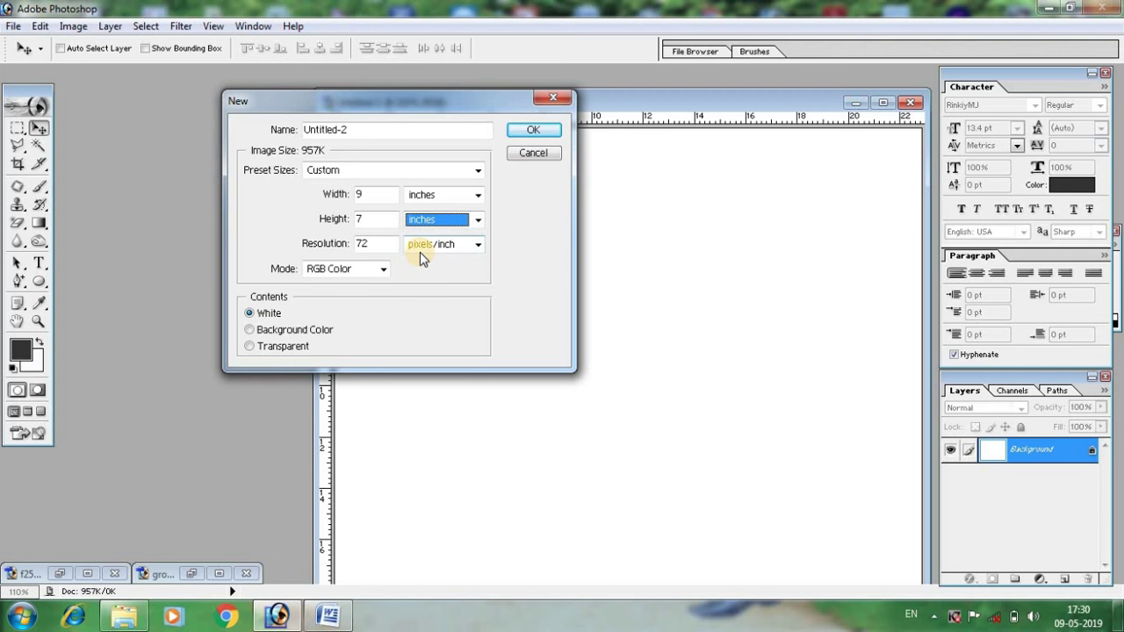
click(537, 131)
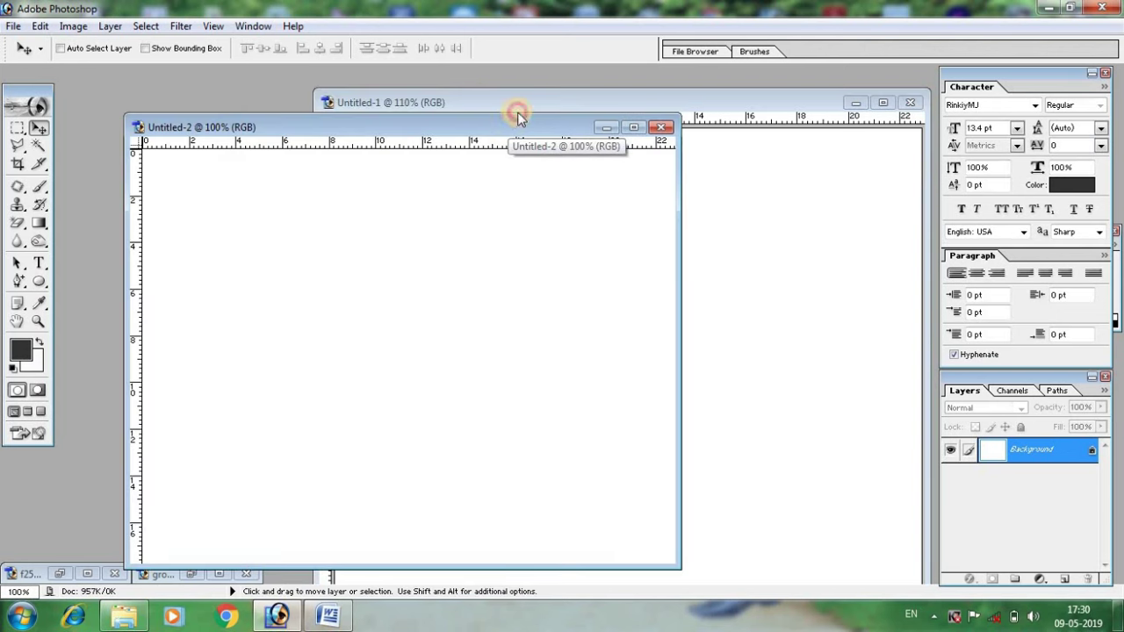
Step: Close Untitled-1, enlarge the Untitled-2 window, and zoom its canvas to 110%
click(786, 160)
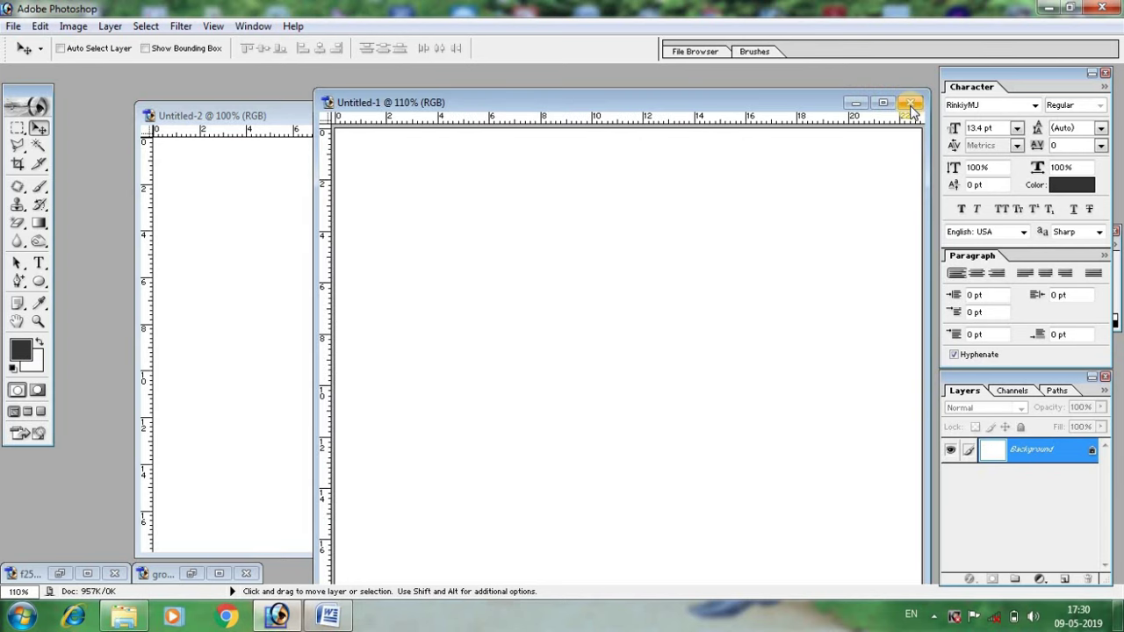
click(910, 103)
drag(528, 105, 571, 70)
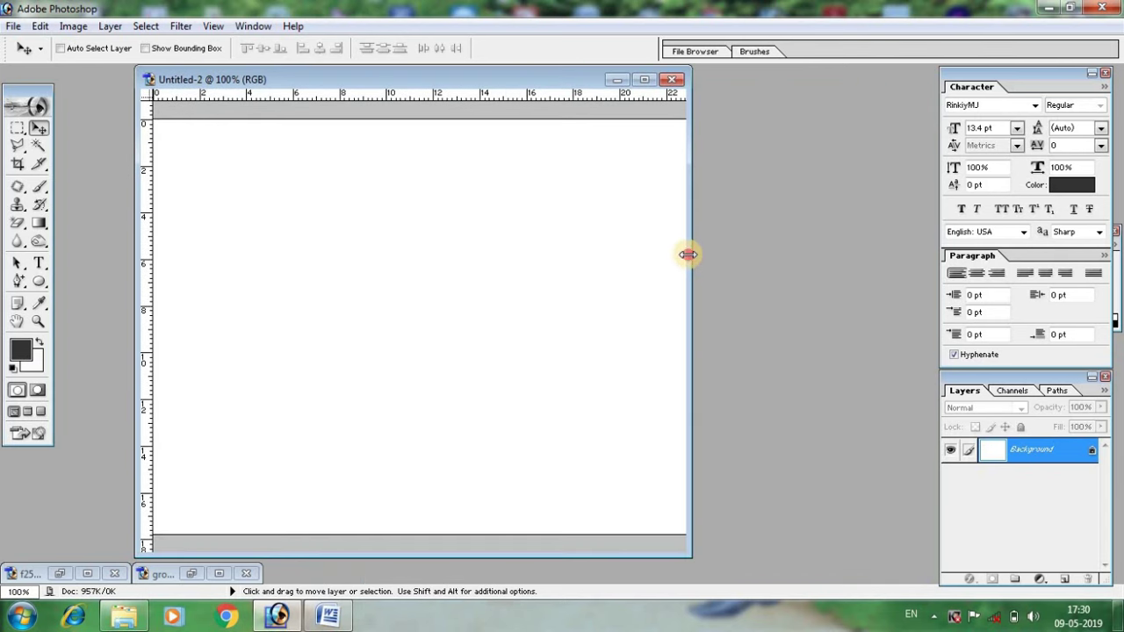
drag(688, 254, 795, 255)
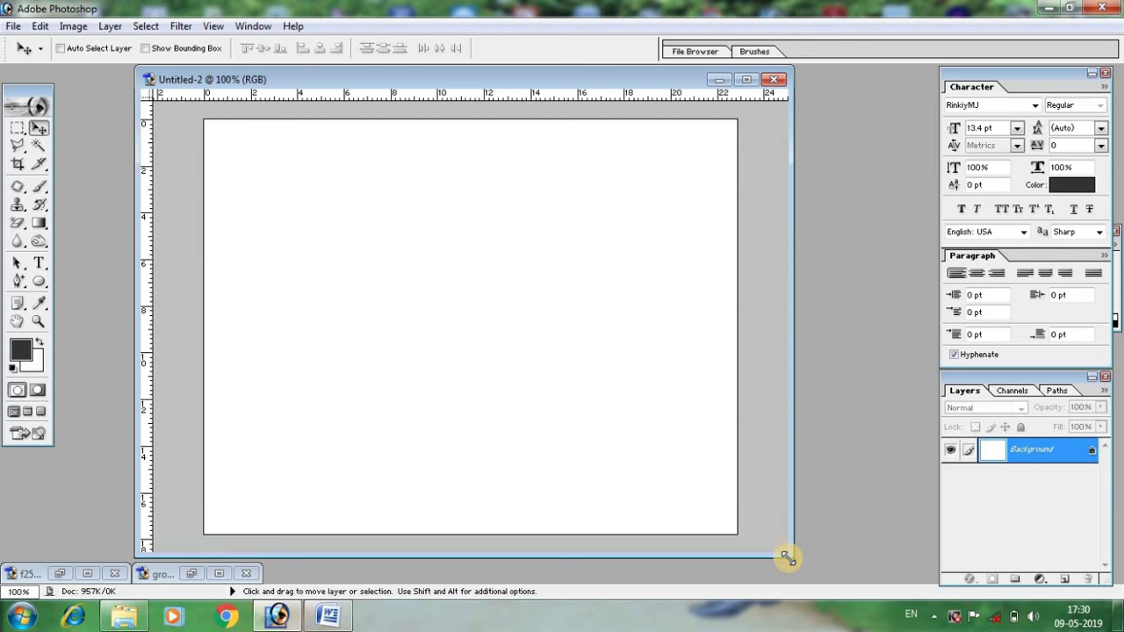
drag(786, 557, 814, 581)
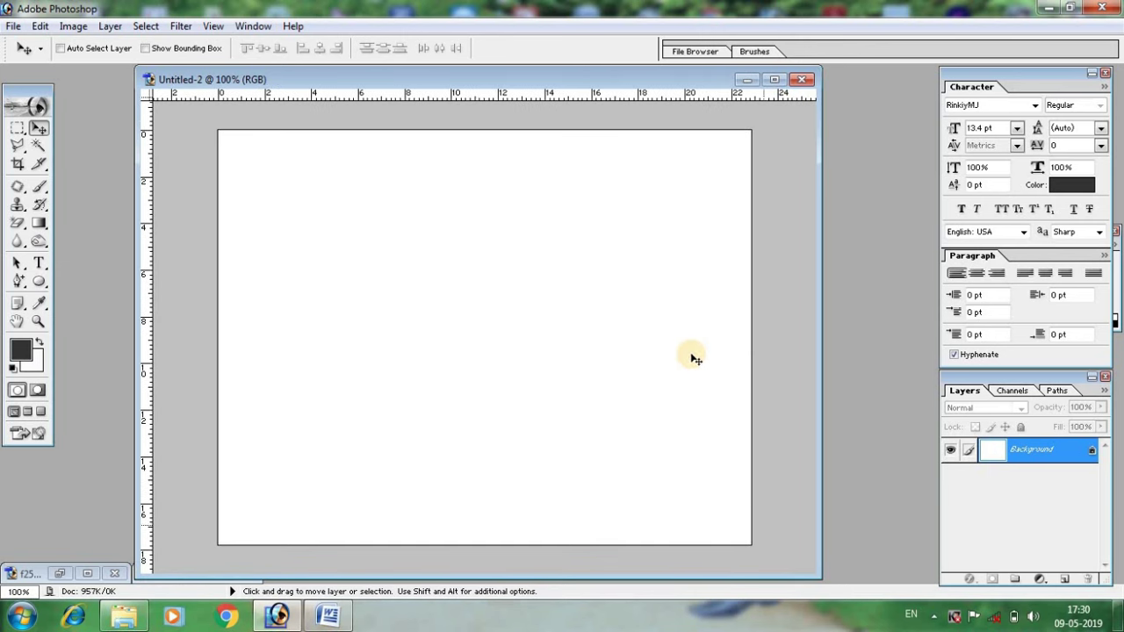
key(ctrl+0)
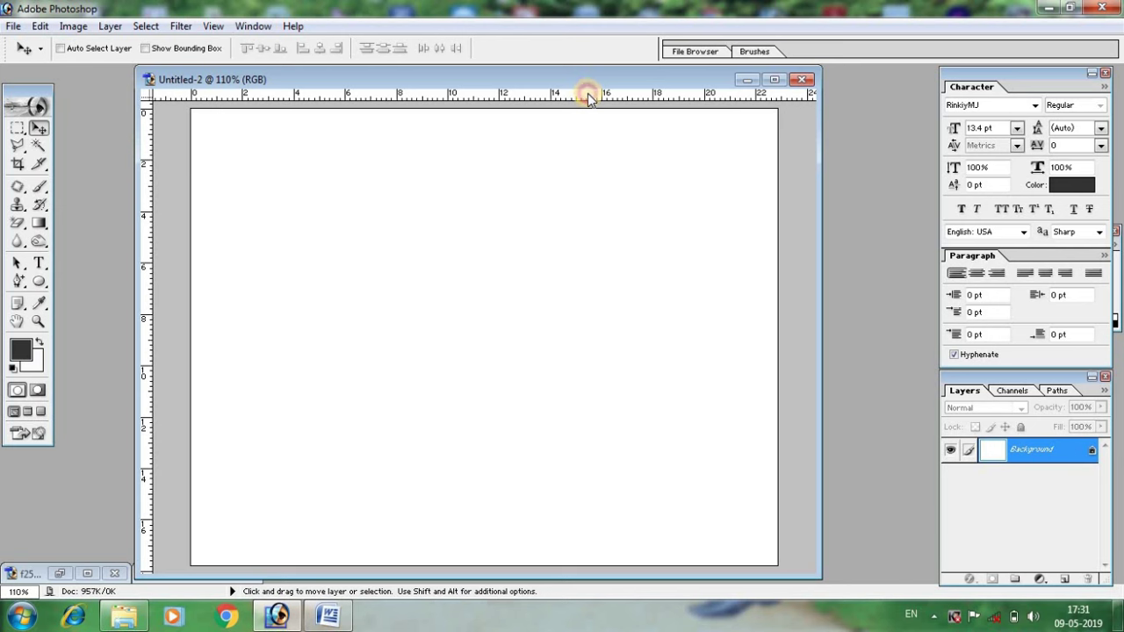
Step: Add a horizontal guide about 9 cm down across the Untitled-2 canvas middle
mouse_move(586, 98)
mouse_down()
mouse_move(552, 281)
mouse_move(554, 337)
mouse_up()
click(553, 332)
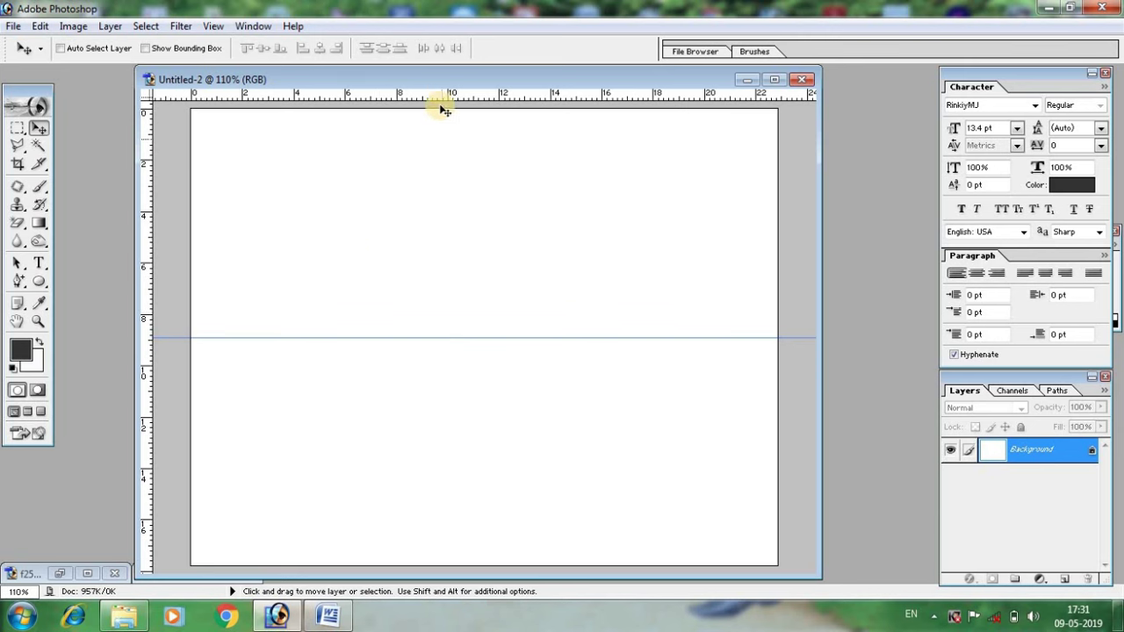
drag(445, 78, 429, 75)
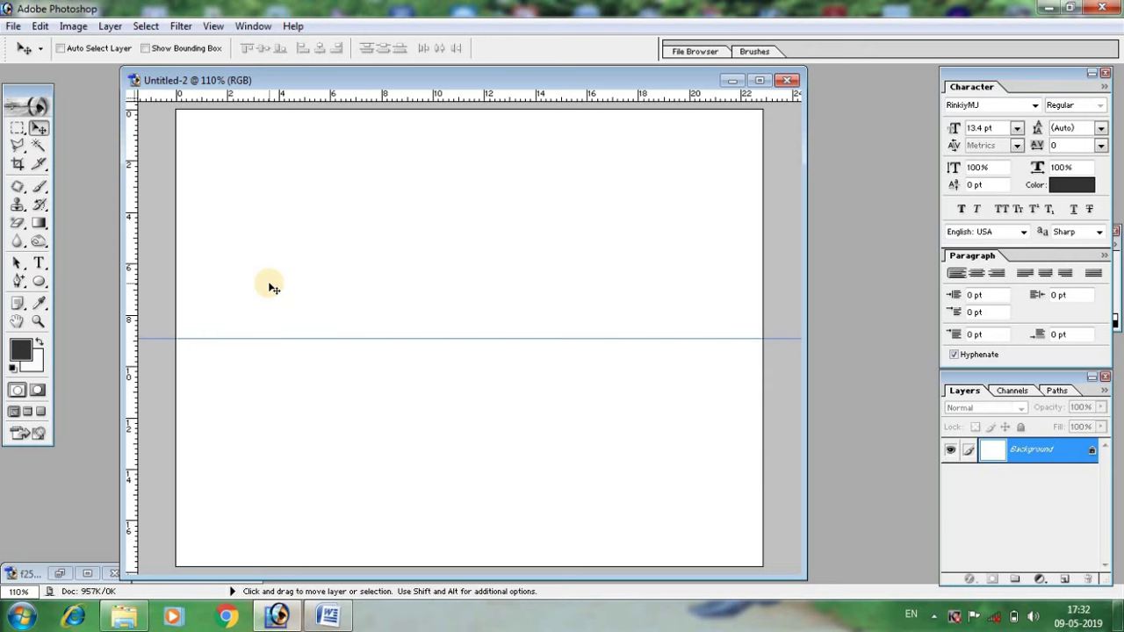
Step: Open the vintage wedding border clipart and drag it into Untitled-2 as Layer 1
double_click(863, 266)
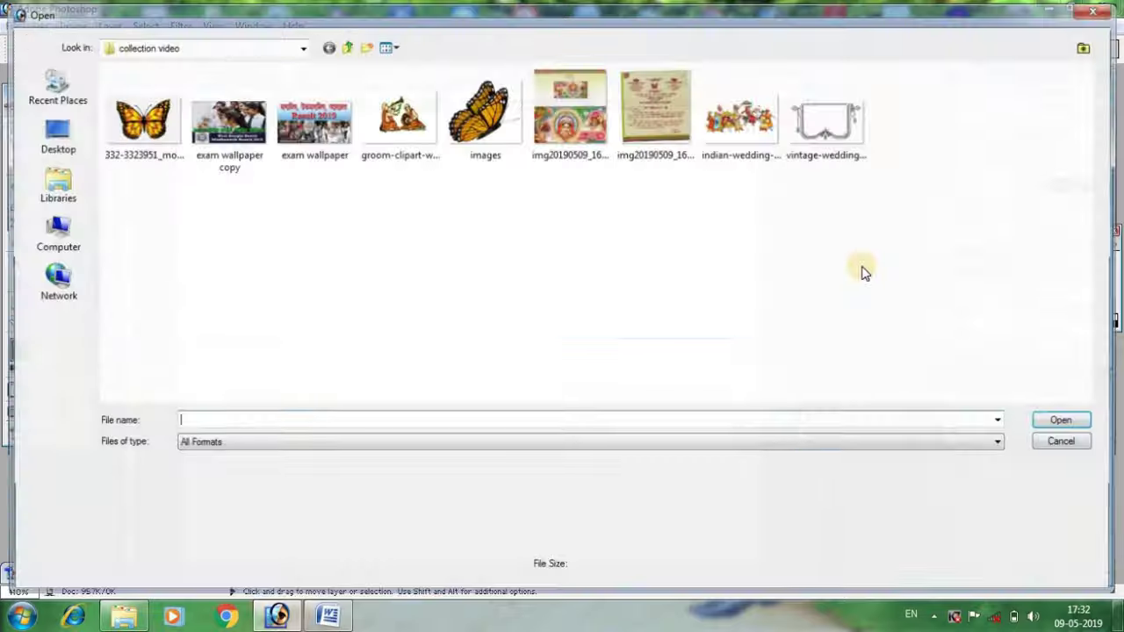
click(827, 123)
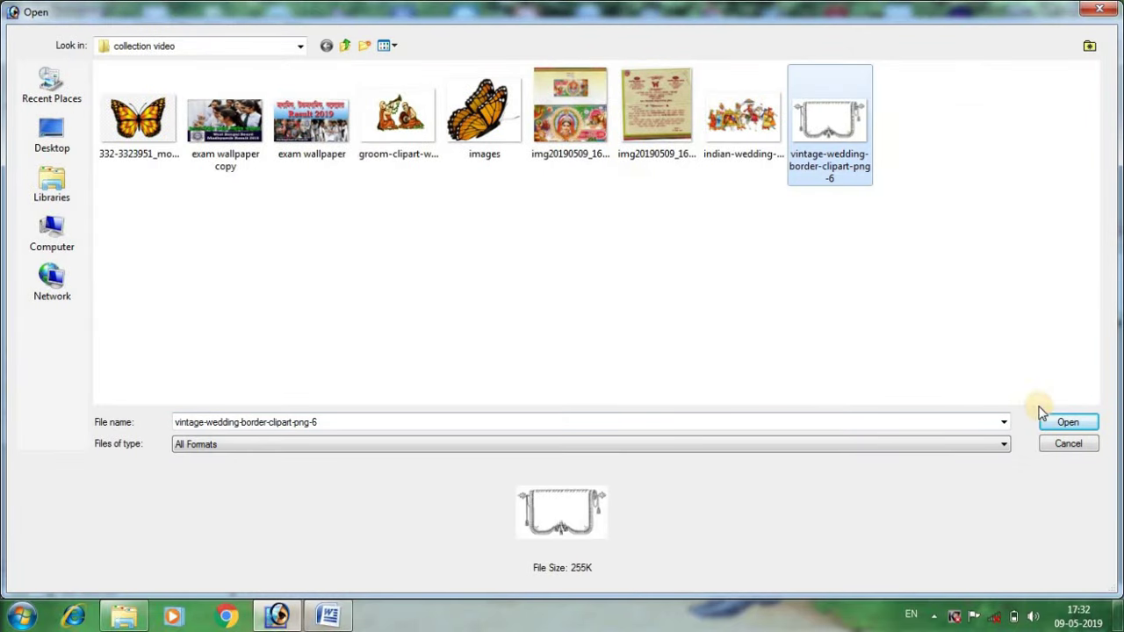
click(1068, 422)
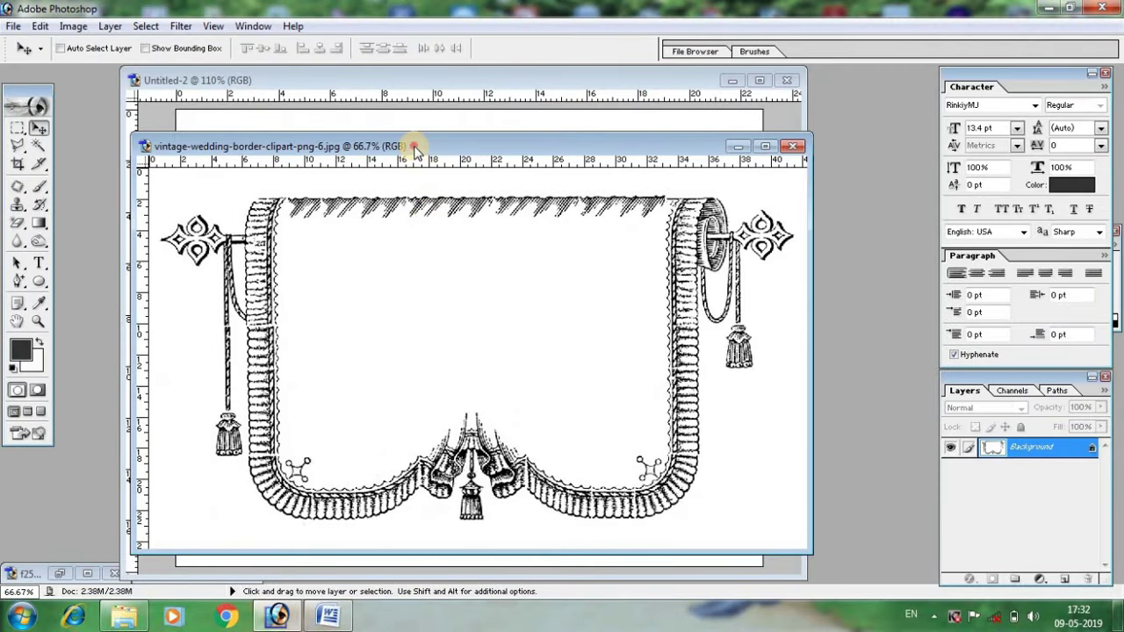
drag(413, 146, 829, 166)
drag(804, 345, 304, 290)
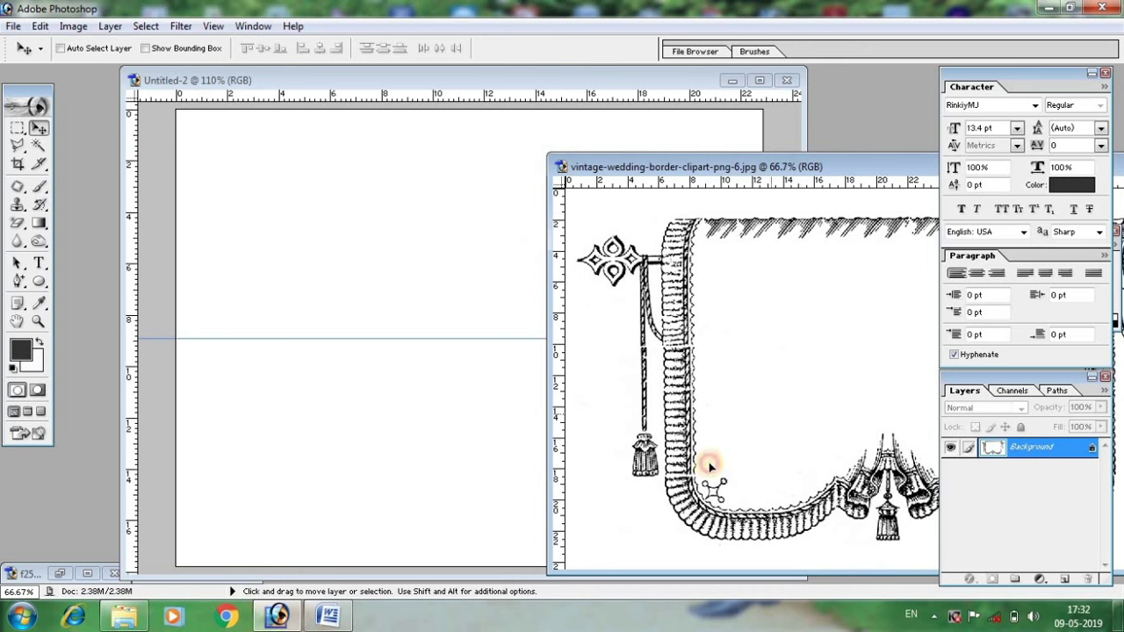
drag(320, 249, 359, 326)
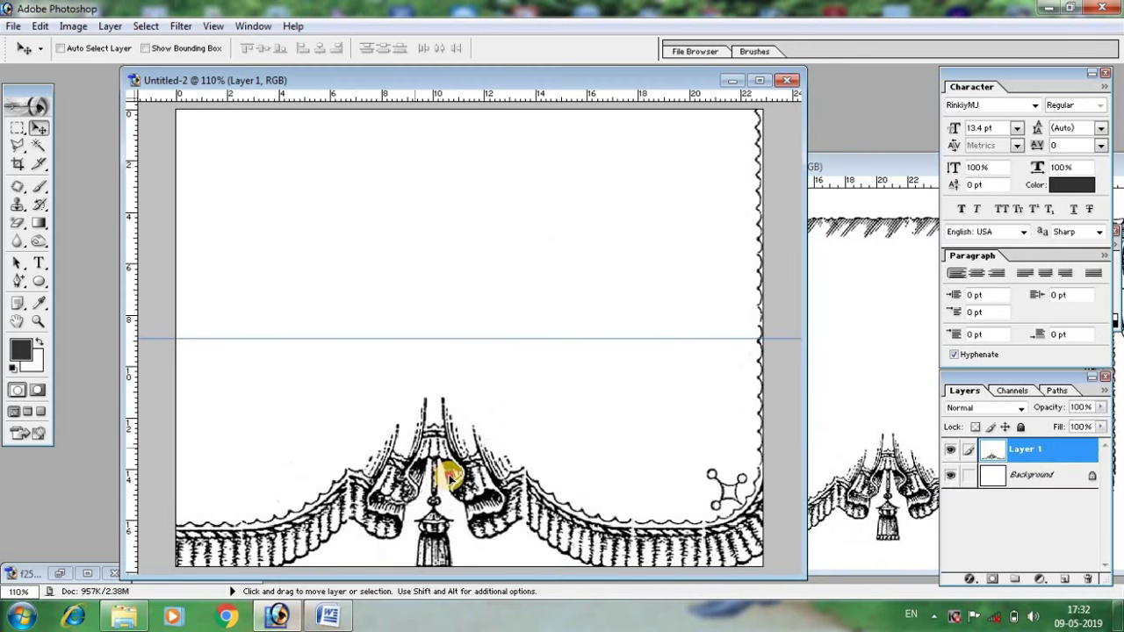
mouse_move(446, 472)
mouse_down()
mouse_move(678, 492)
mouse_move(359, 216)
mouse_move(509, 368)
mouse_move(504, 333)
mouse_move(468, 299)
mouse_up()
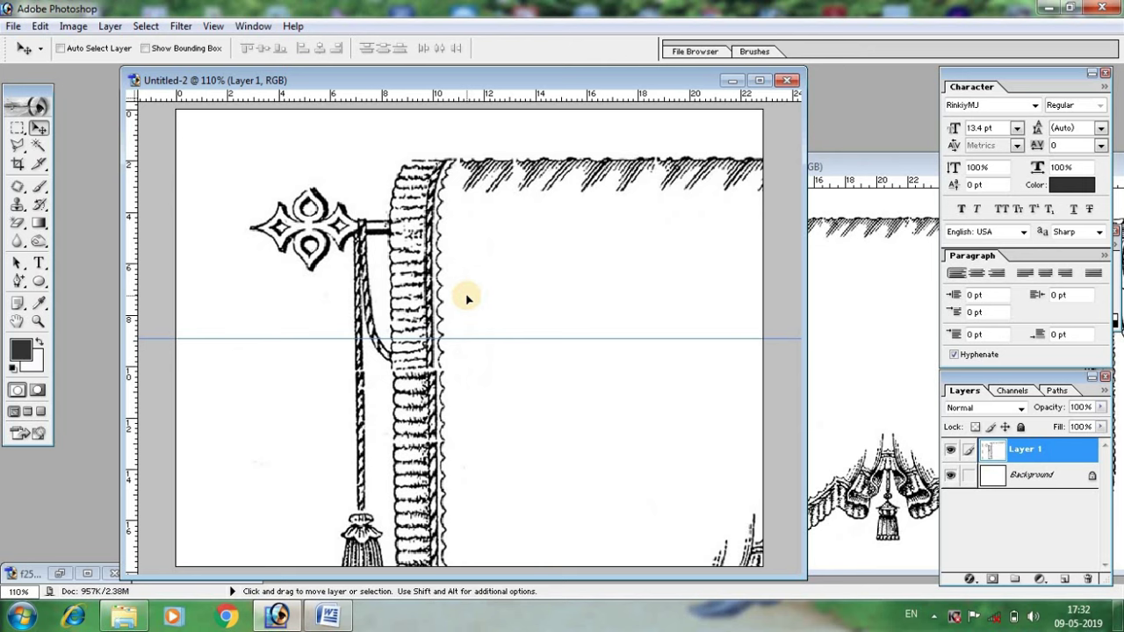
Step: Scale the curtain border to about 20% and place it in the card's top-left corner
key(ctrl+t)
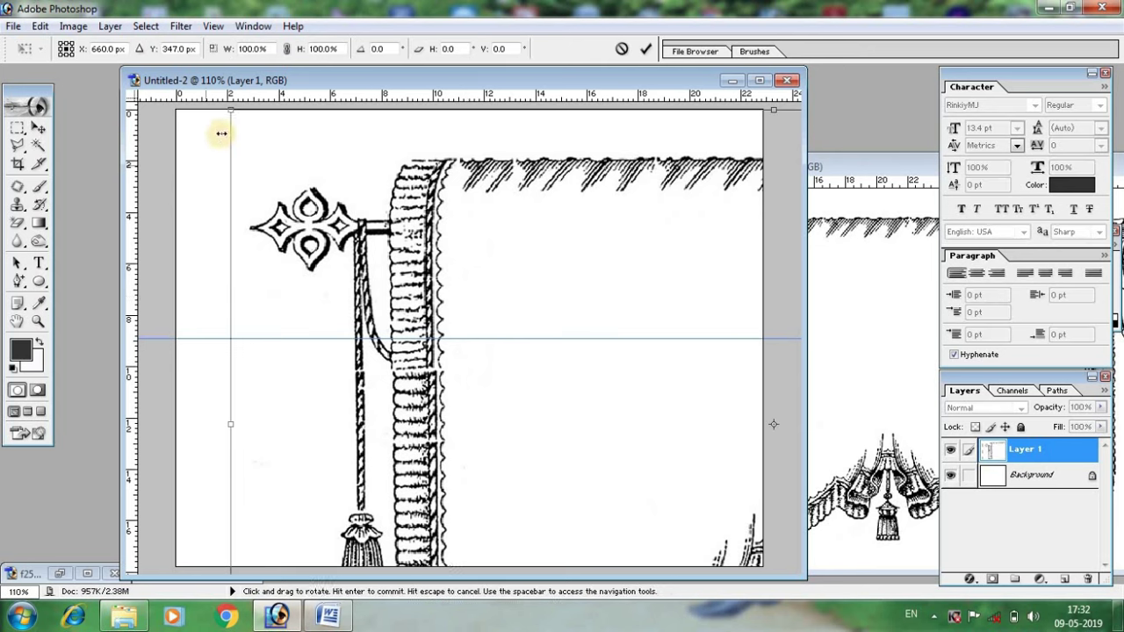
mouse_move(231, 110)
mouse_down()
mouse_move(322, 211)
mouse_move(709, 513)
mouse_move(216, 141)
mouse_move(670, 228)
mouse_move(677, 248)
mouse_up()
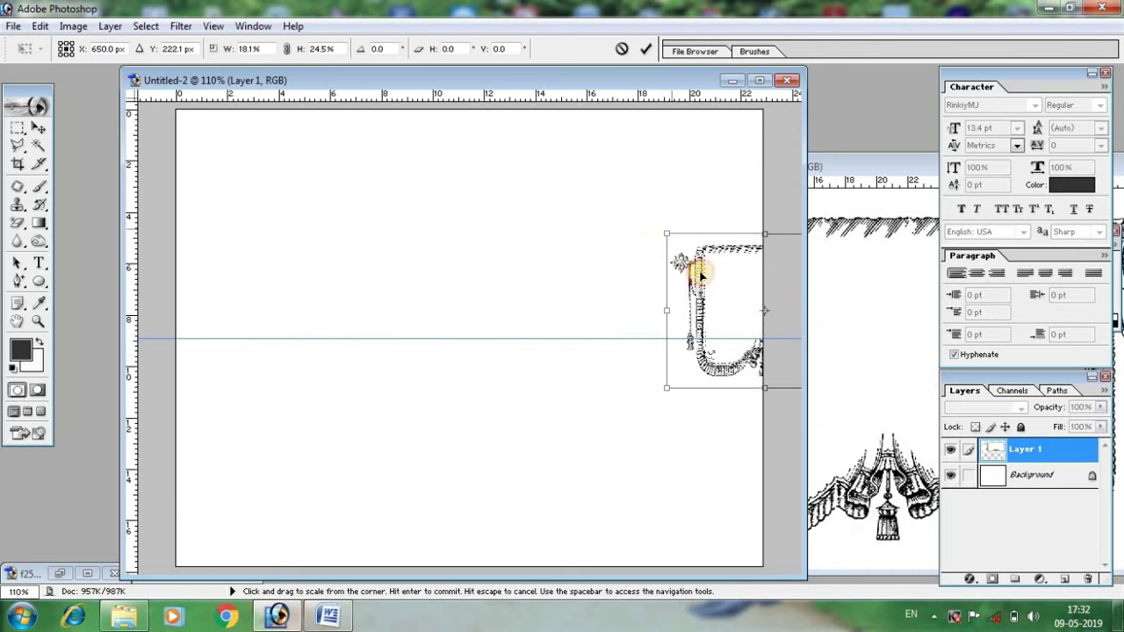
mouse_move(709, 282)
mouse_down()
mouse_move(226, 172)
mouse_move(223, 158)
mouse_up()
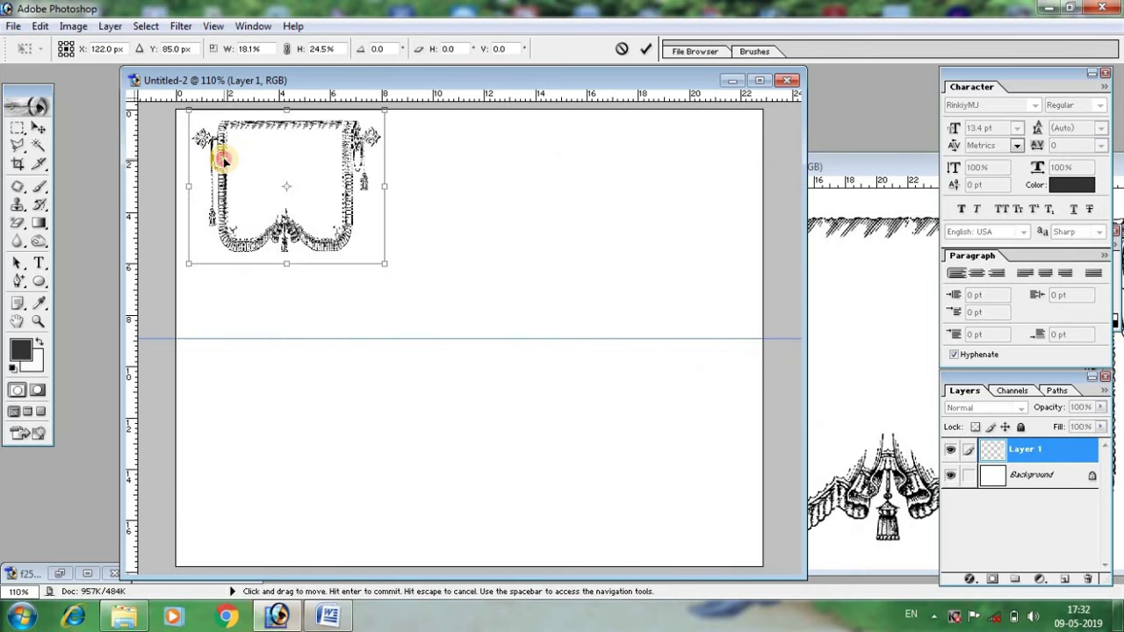
drag(223, 159, 221, 155)
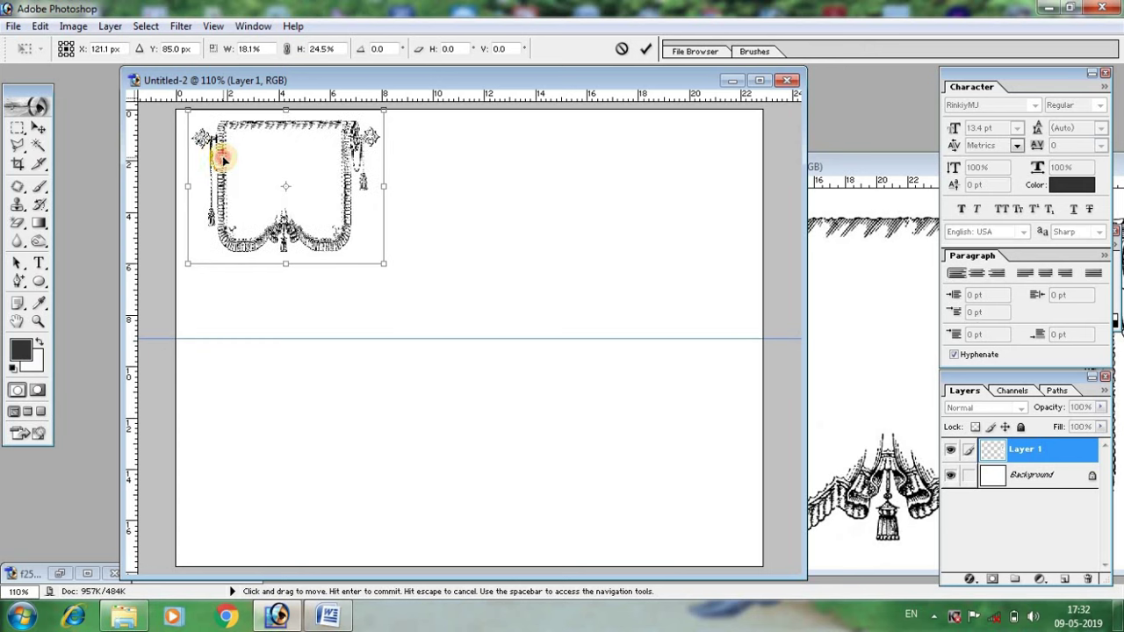
drag(390, 262, 405, 257)
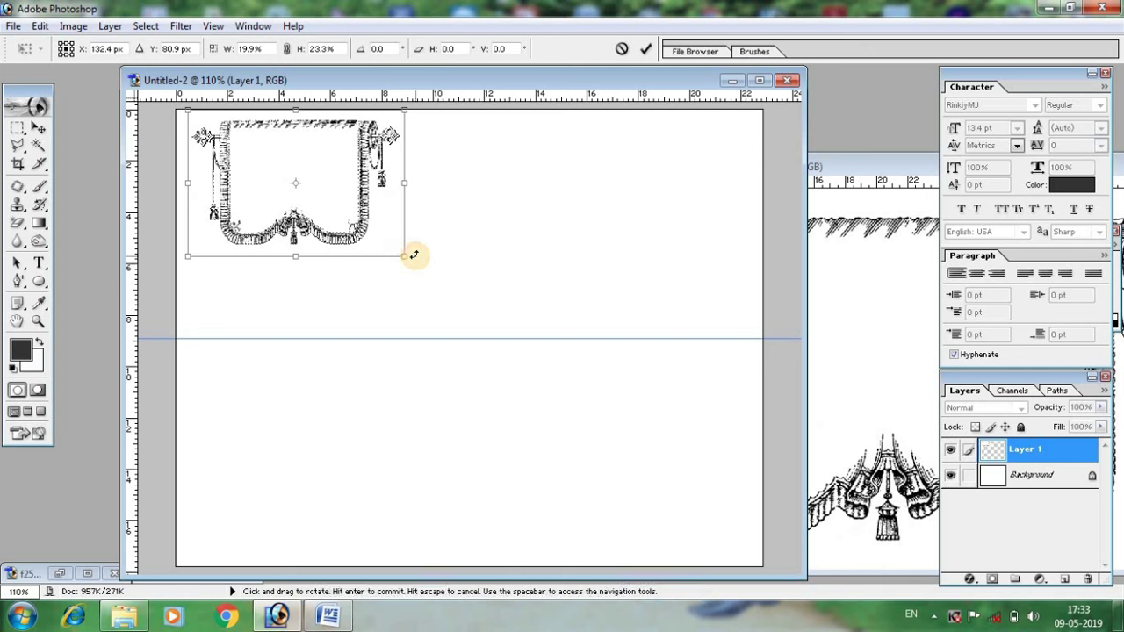
Step: Enlarge the top-left curtain slightly and Alt-drag a copy to the card's top right
key(Return)
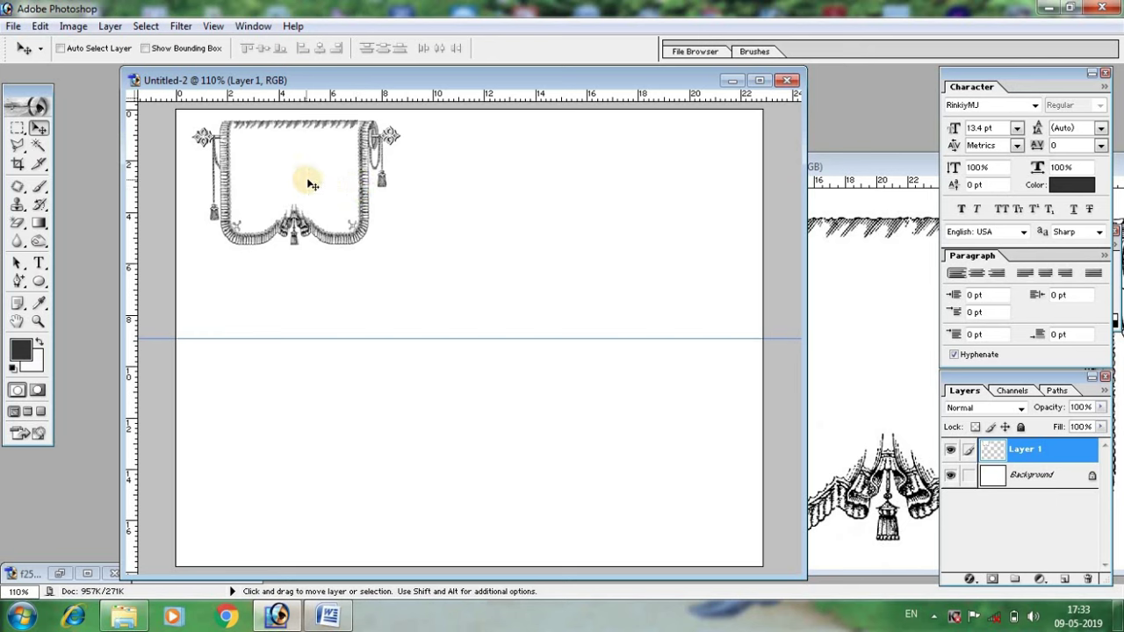
key(ctrl+t)
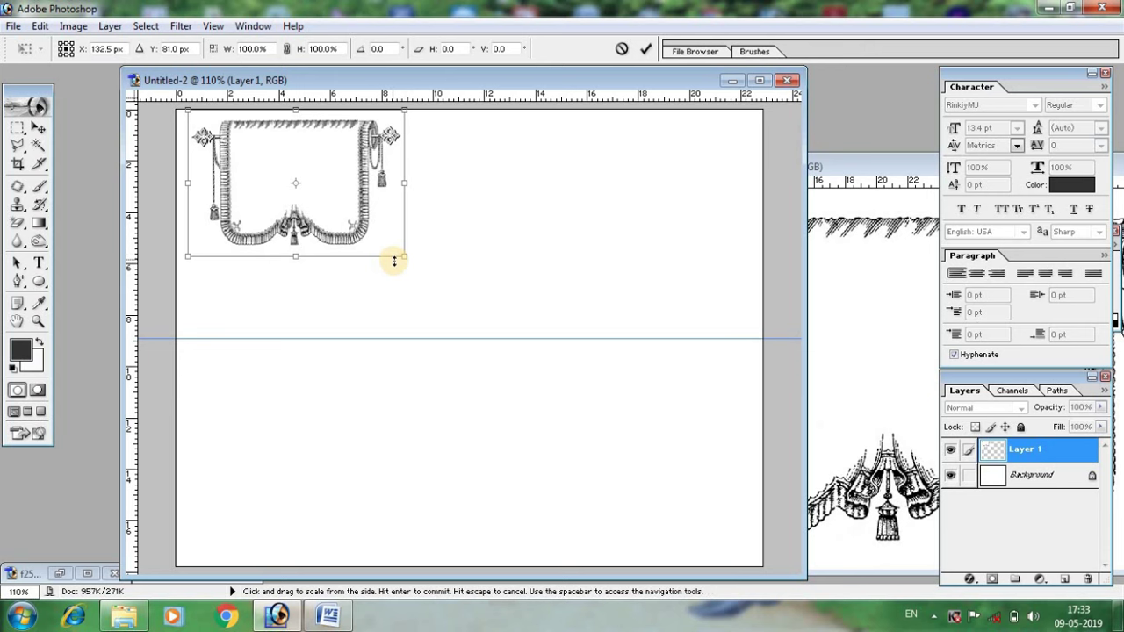
mouse_move(402, 255)
mouse_down()
mouse_move(413, 263)
mouse_move(426, 254)
mouse_up()
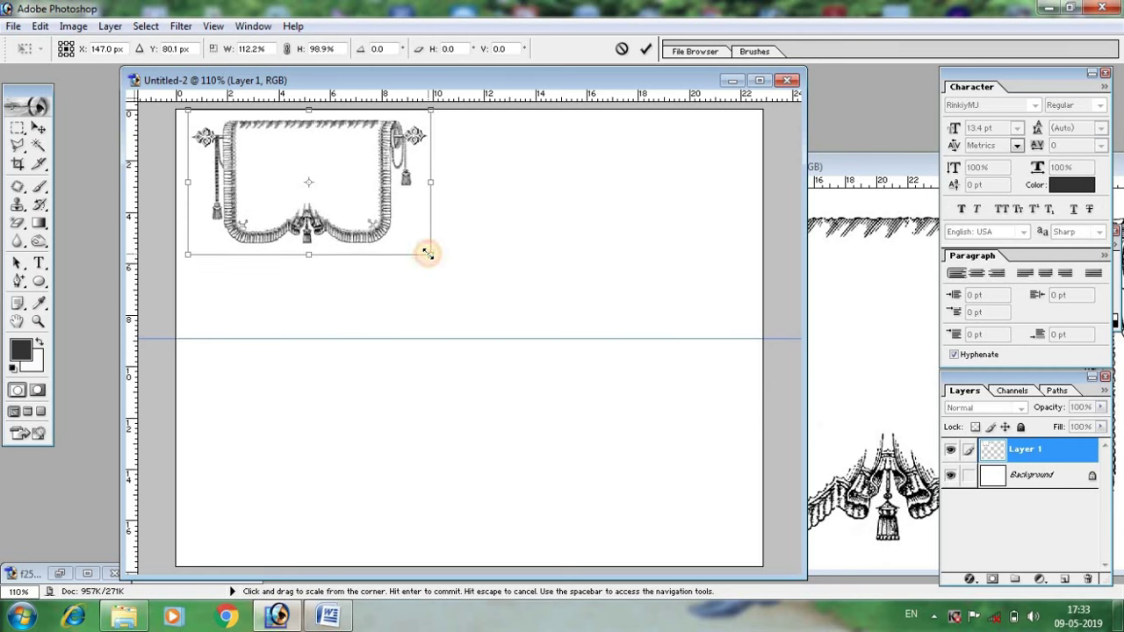
key(Return)
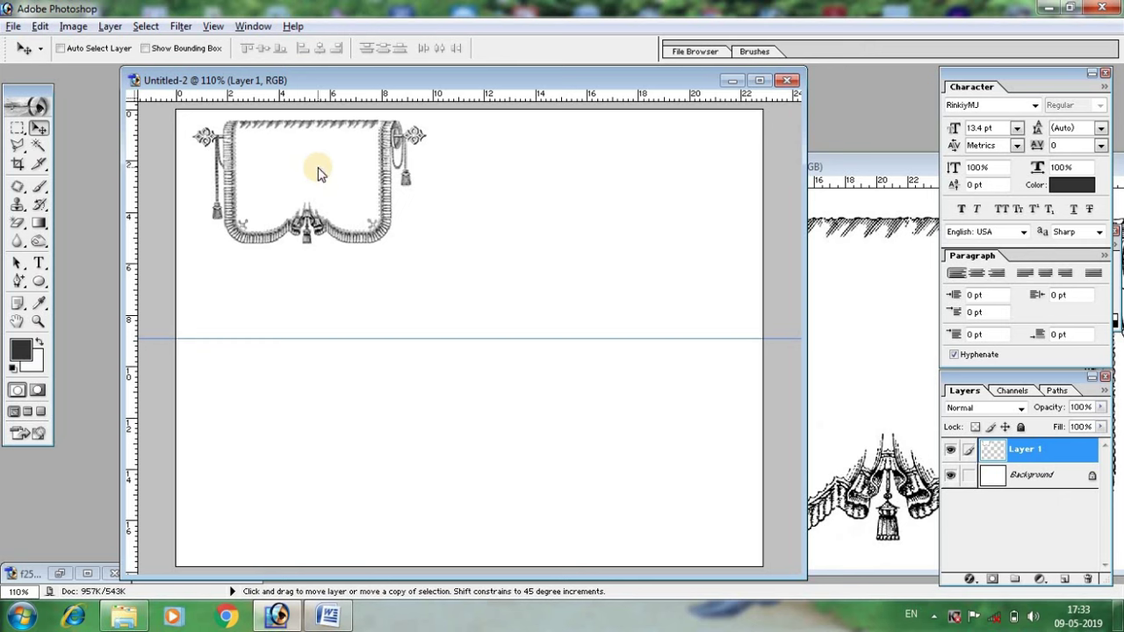
key(alt)
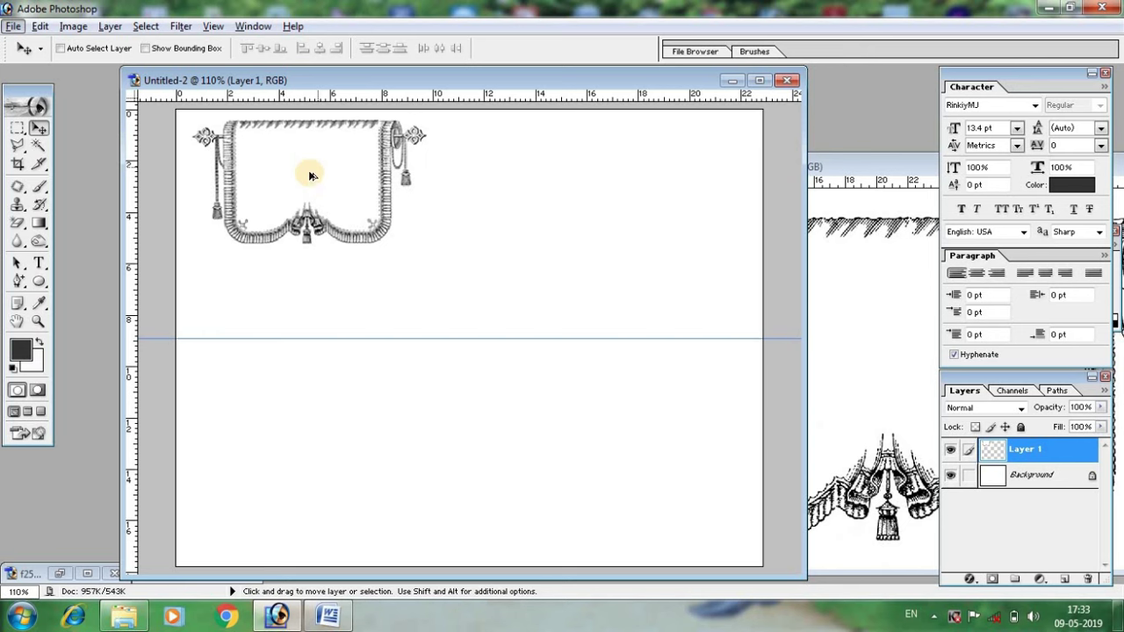
drag(308, 172, 630, 180)
Step: Shrink the left curtain layer slightly with Free Transform
right_click(309, 165)
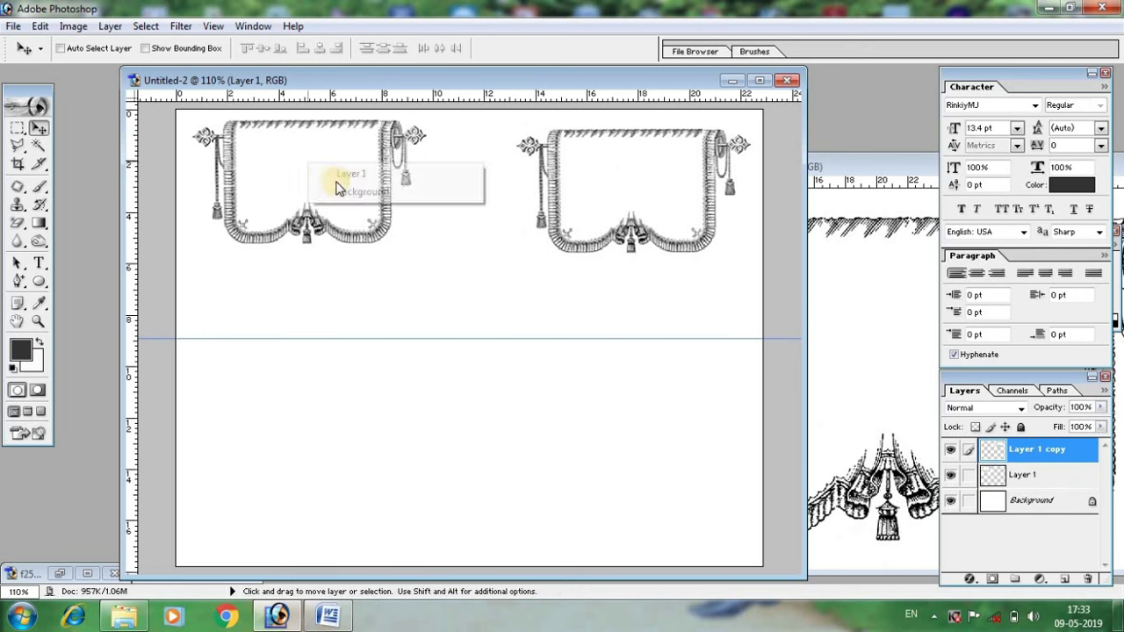
click(351, 176)
key(ctrl+t)
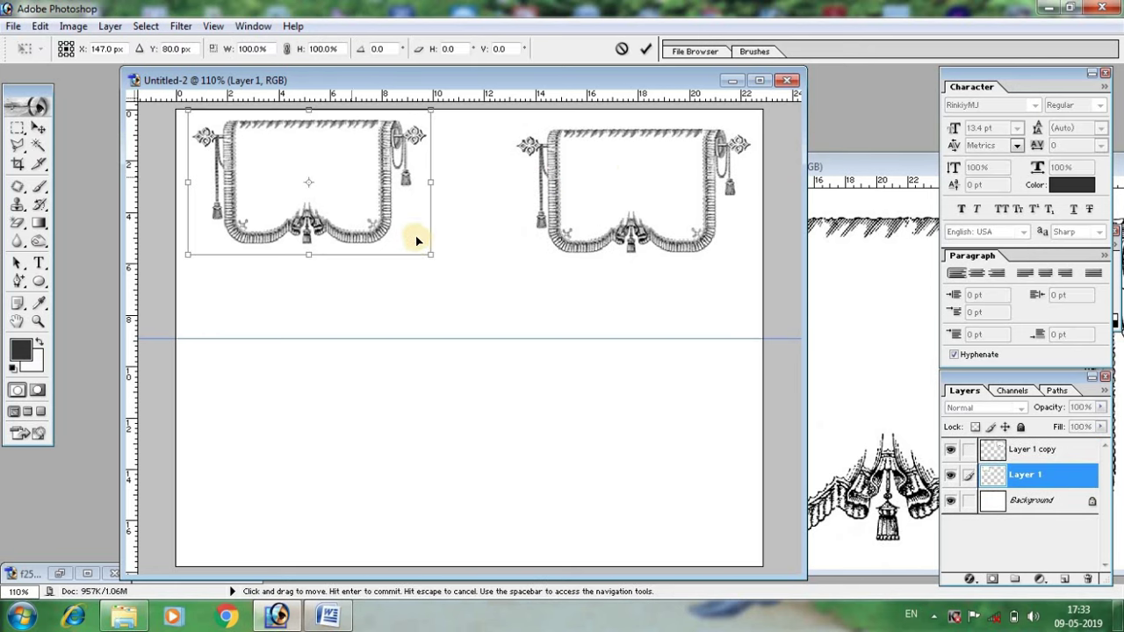
drag(428, 251, 412, 249)
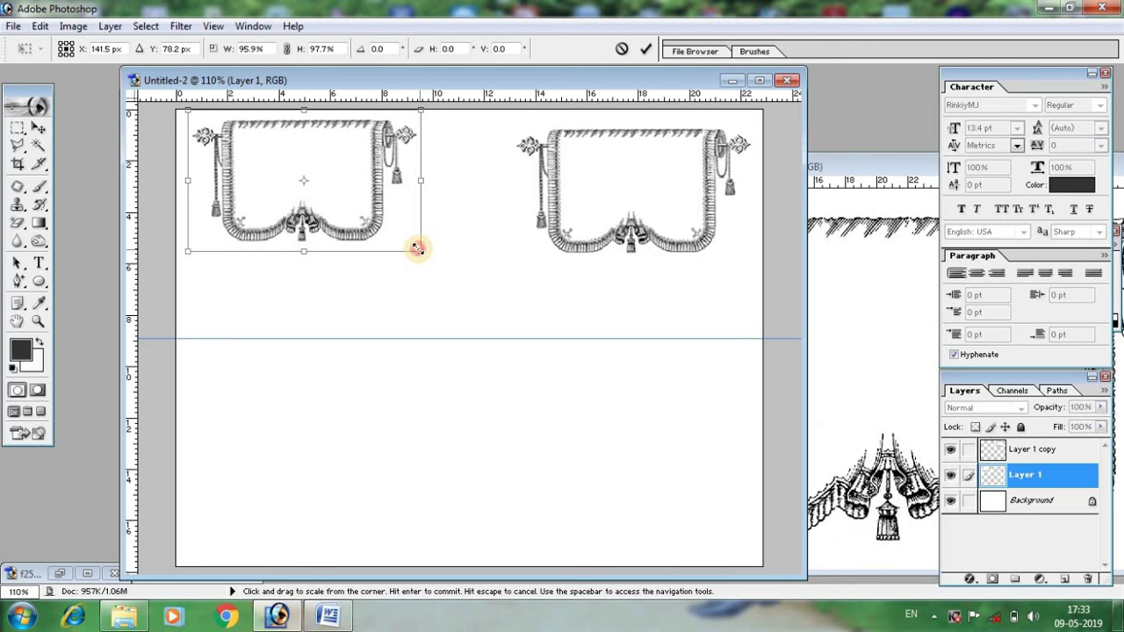
key(Return)
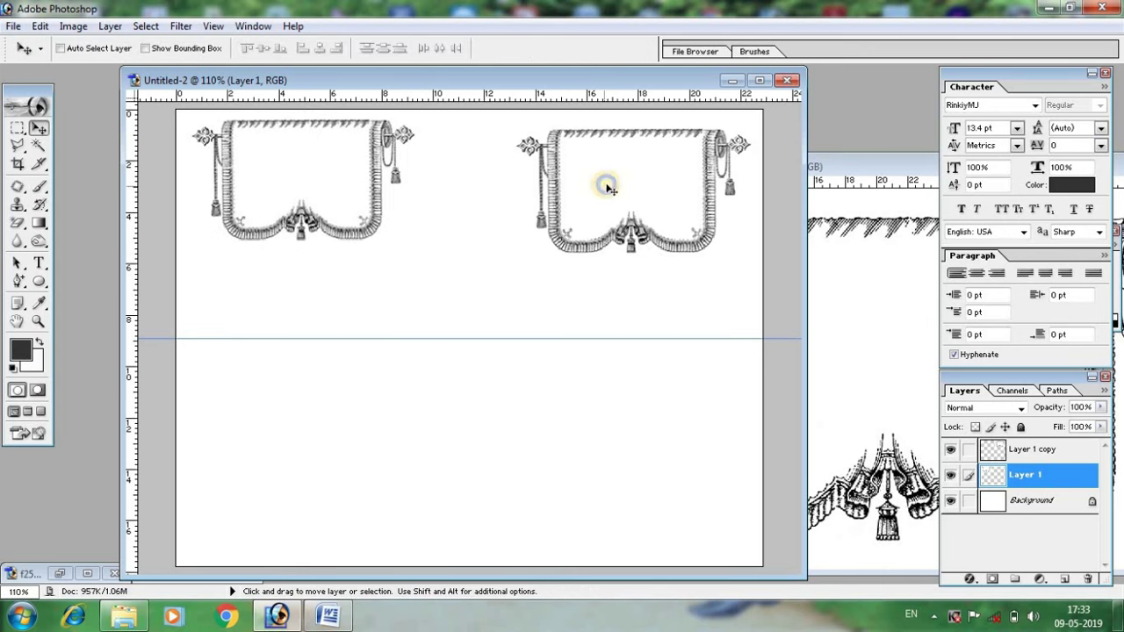
Step: Shrink the right curtain copy slightly and nudge it up and right to match the left
right_click(601, 190)
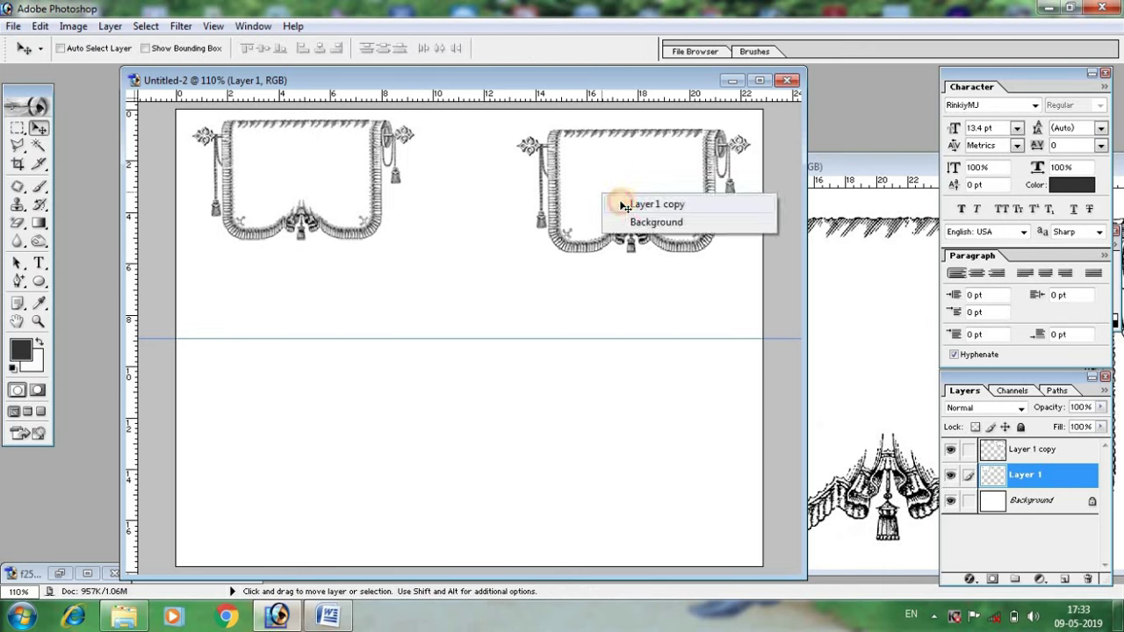
click(619, 207)
key(ctrl+t)
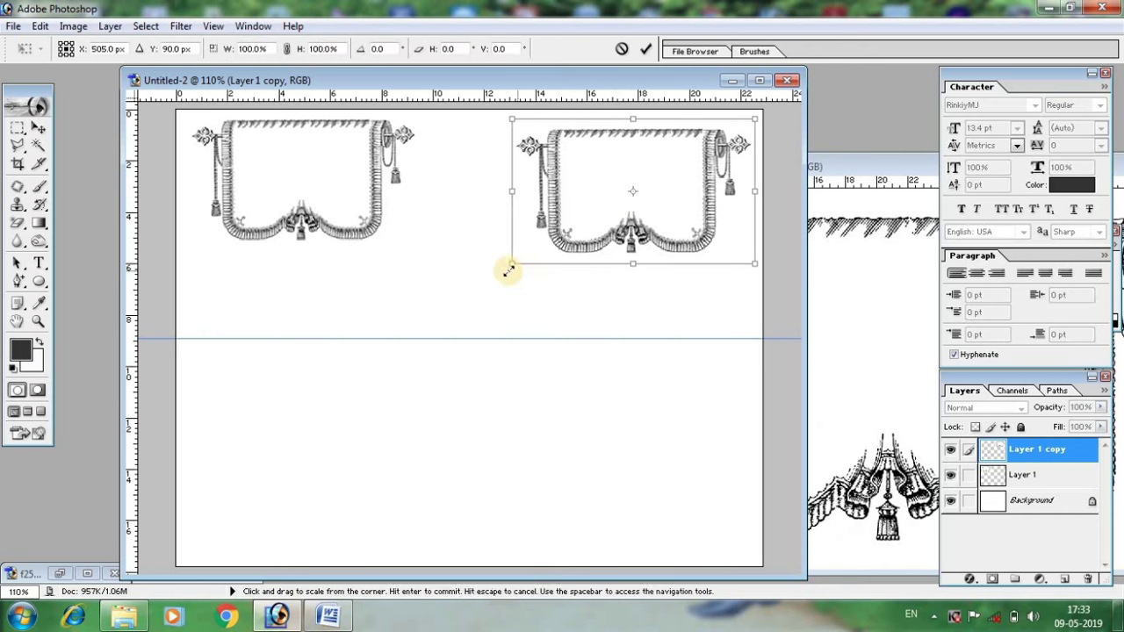
drag(509, 263, 519, 264)
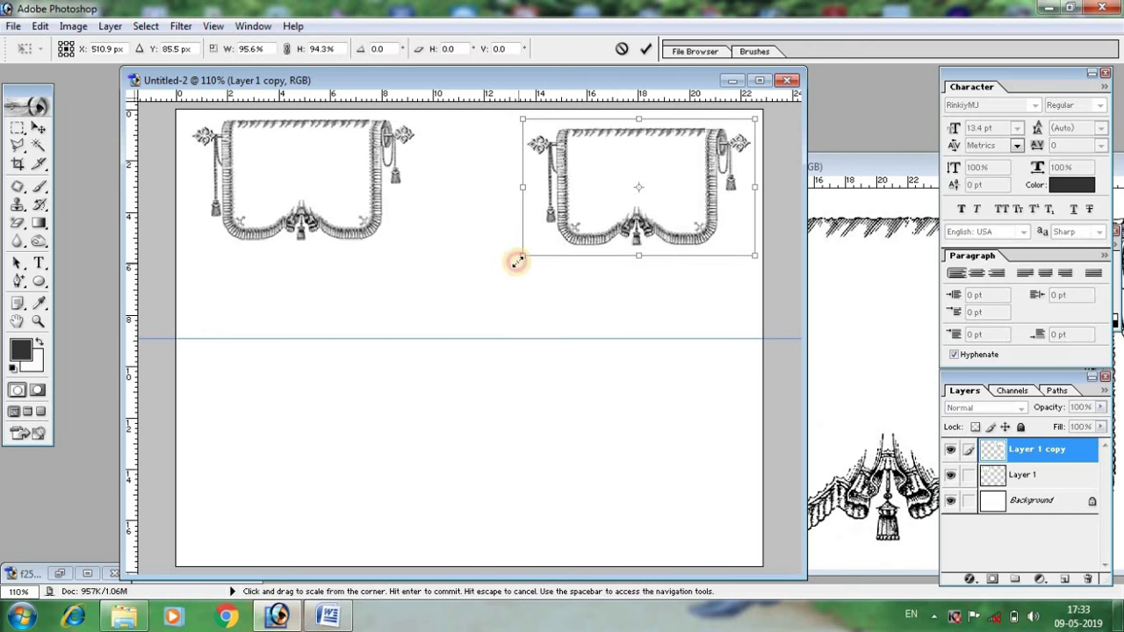
key(Return)
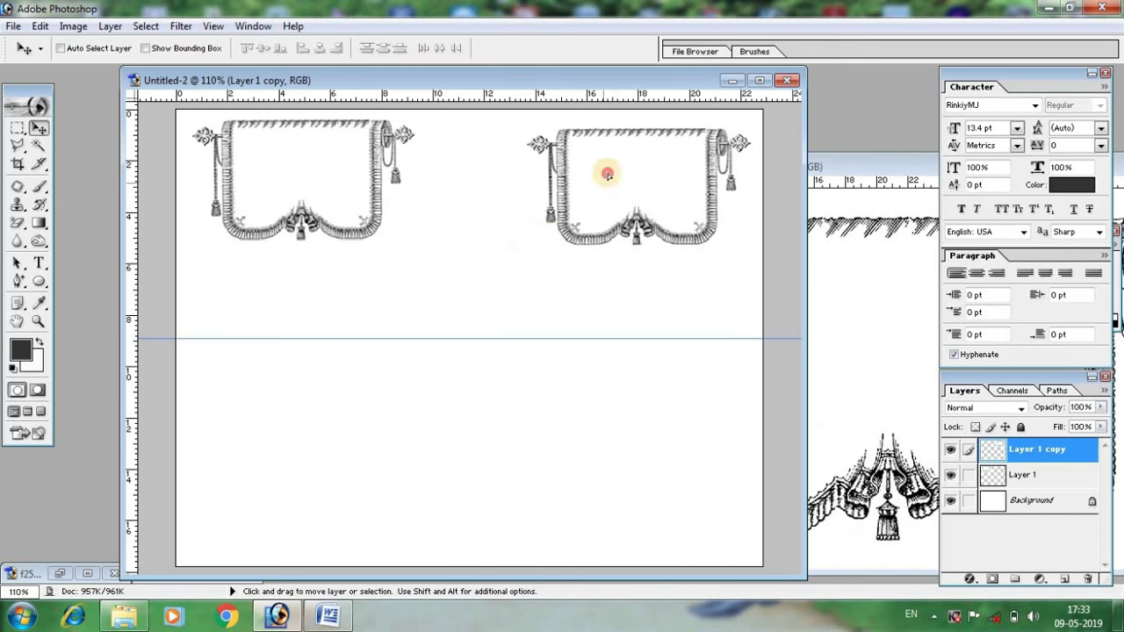
drag(603, 184, 604, 176)
key(shift+Right)
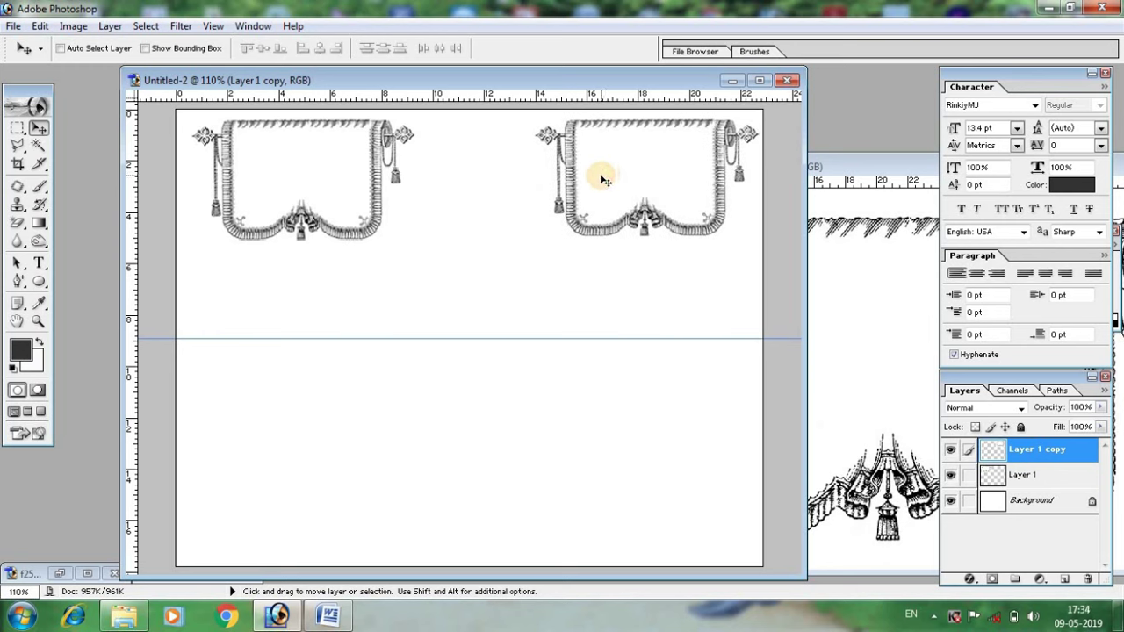
drag(605, 180, 600, 181)
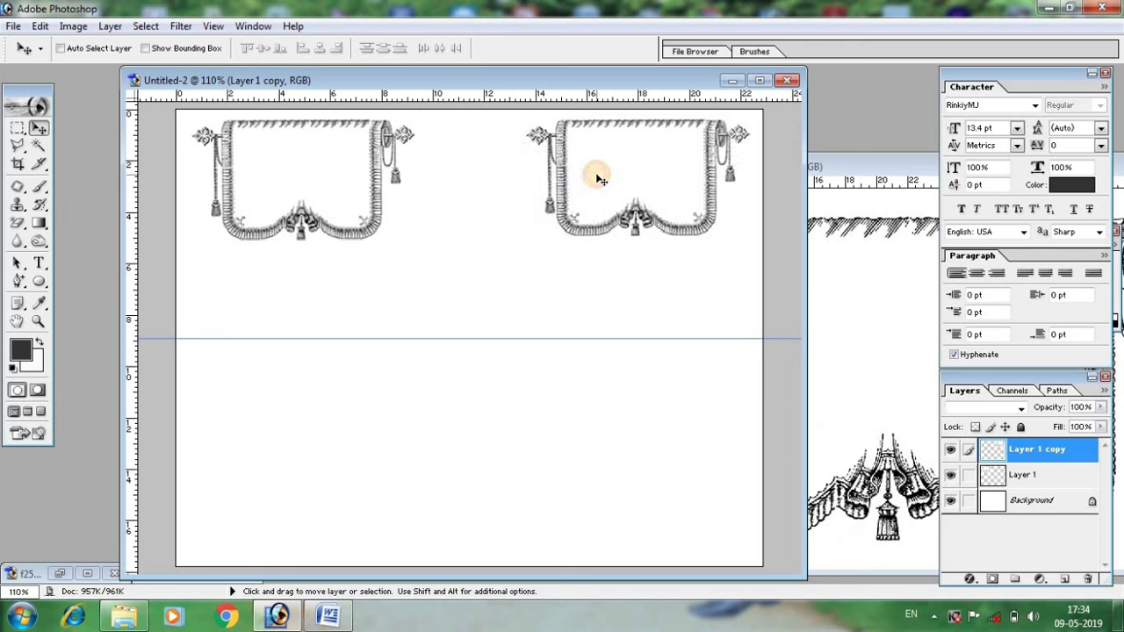
Step: Fine-tune the left curtain's position and bring the clipart source image to the front
right_click(305, 165)
click(344, 175)
drag(344, 176, 338, 174)
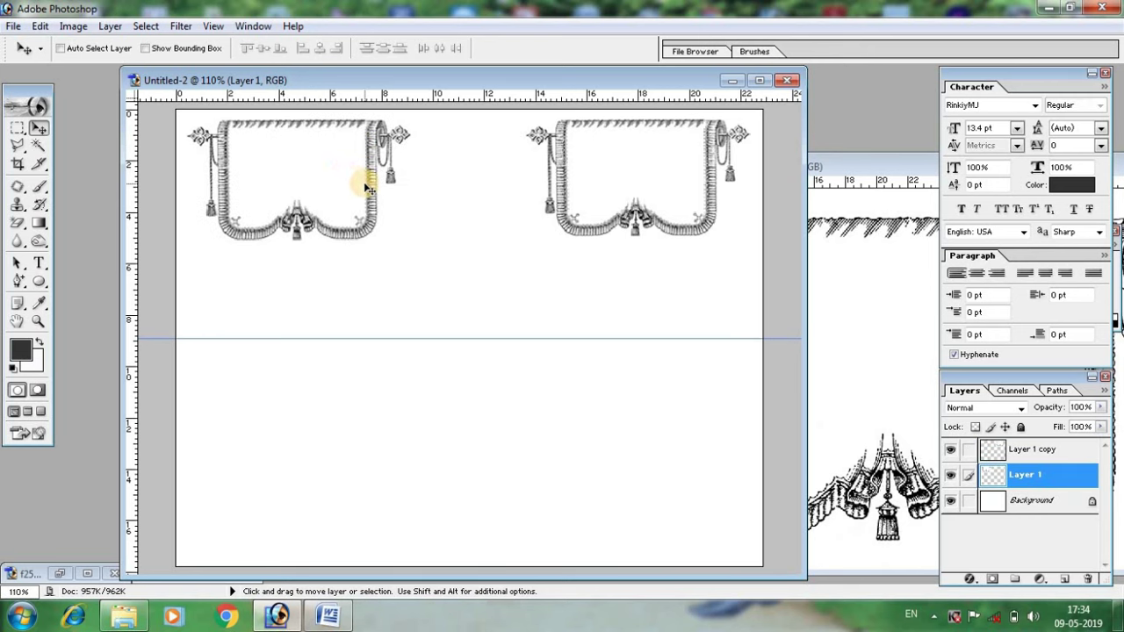
drag(369, 189, 371, 190)
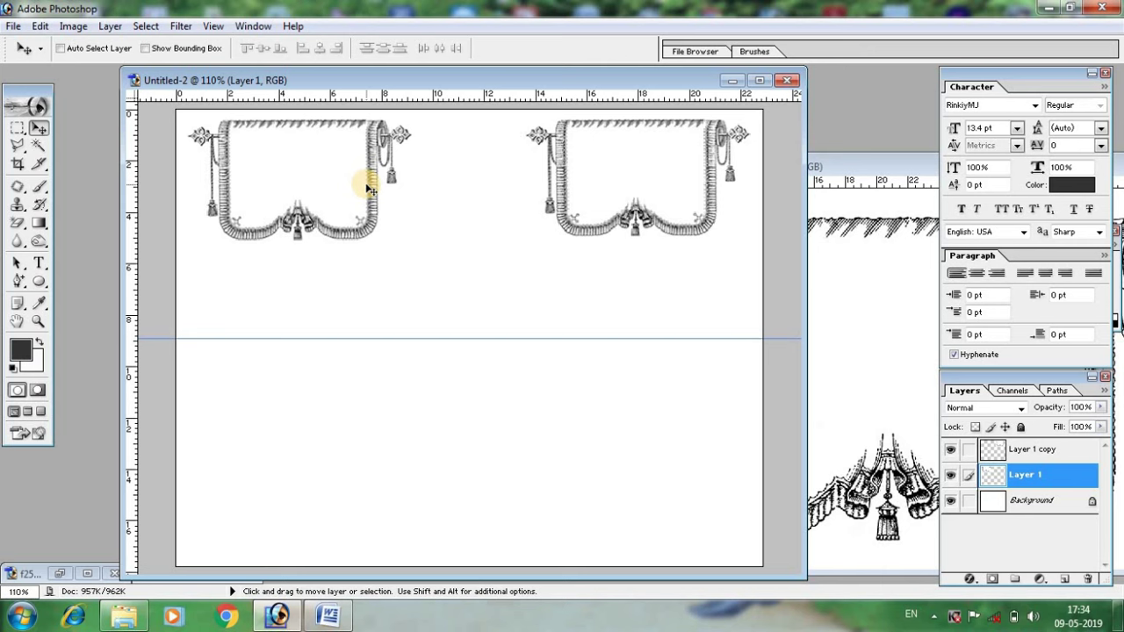
click(810, 252)
Step: Move the vintage-wedding-border-clipart-png-6.jpg window aside and close it
drag(745, 166, 339, 151)
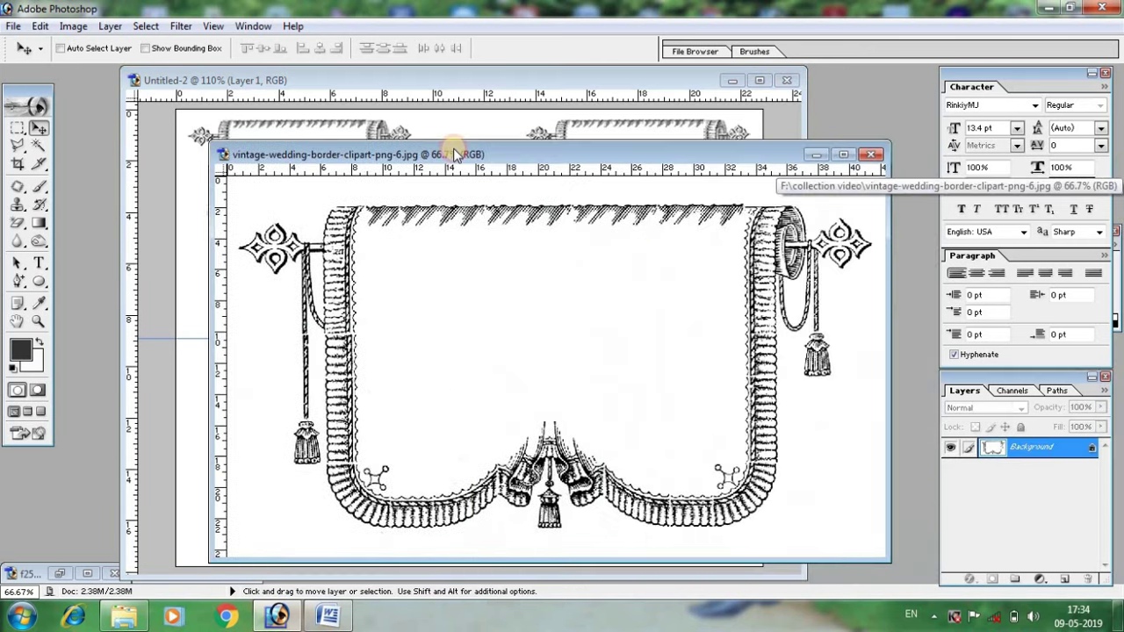
click(810, 154)
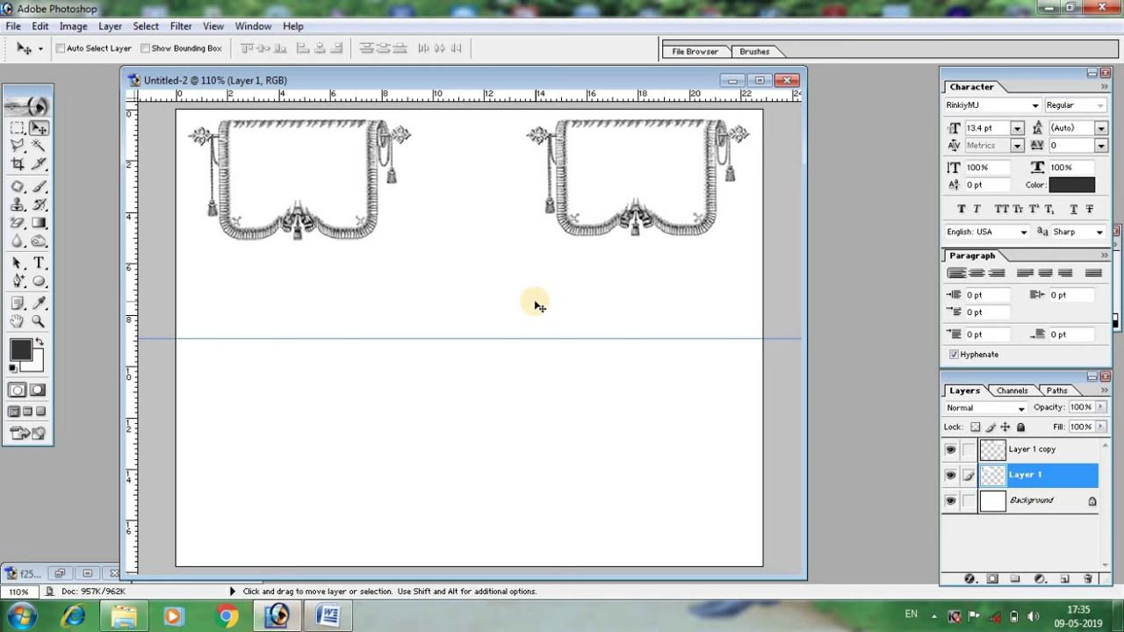
Step: Cut the five bride lines starting পাত্রী from the Word script, then return to Photoshop
click(350, 614)
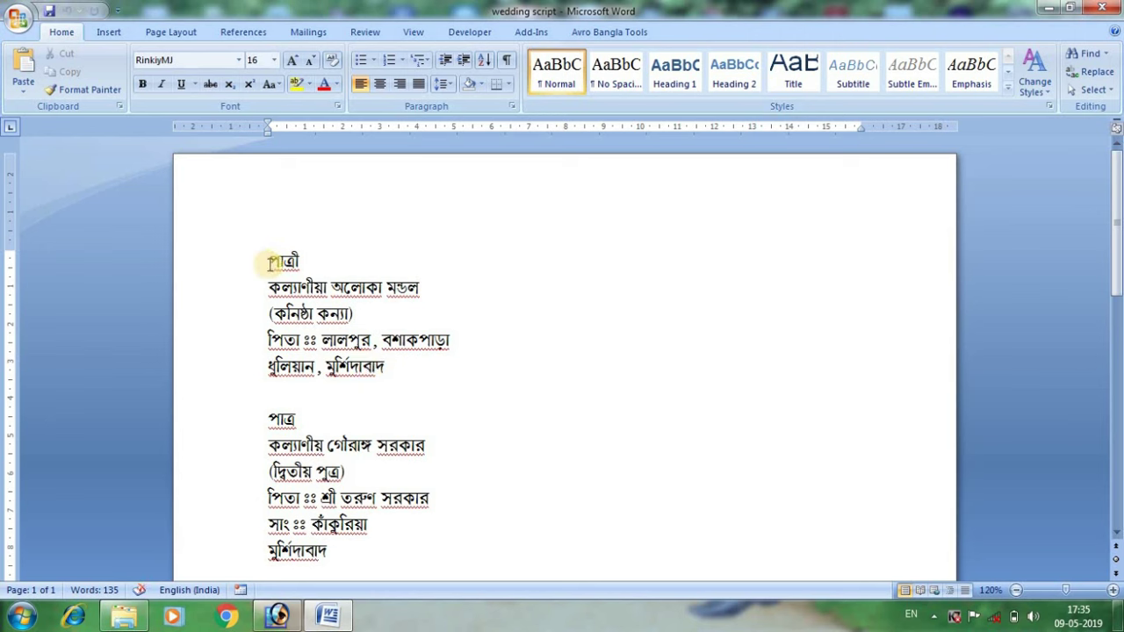
mouse_move(270, 261)
mouse_down()
mouse_move(339, 313)
mouse_move(377, 366)
mouse_move(492, 376)
mouse_move(407, 381)
mouse_move(391, 366)
mouse_up()
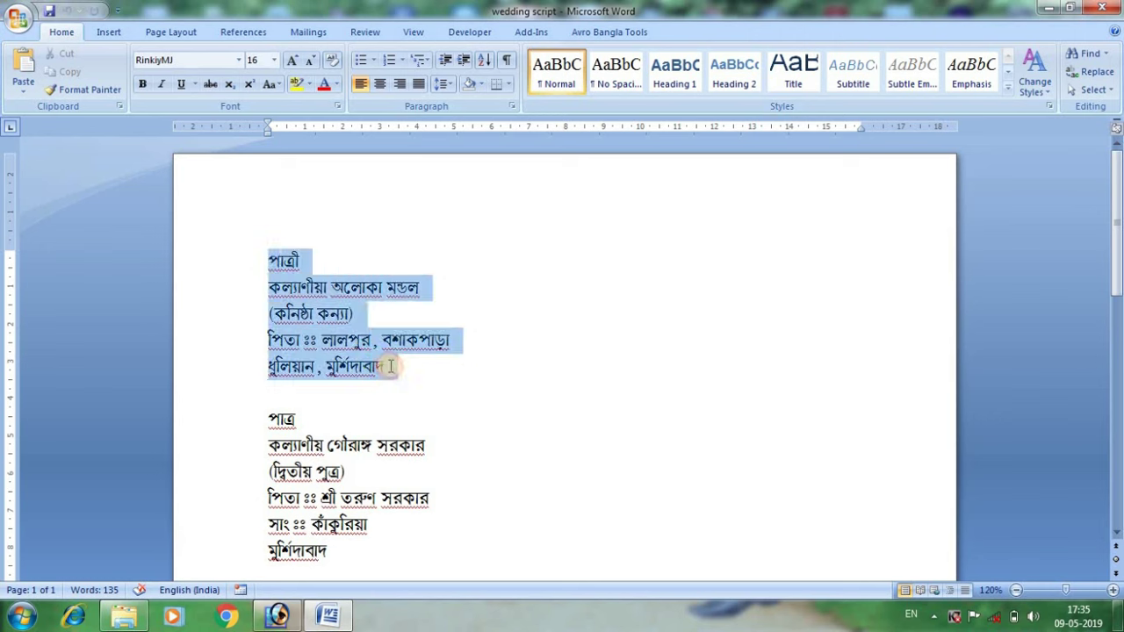
right_click(299, 303)
click(326, 317)
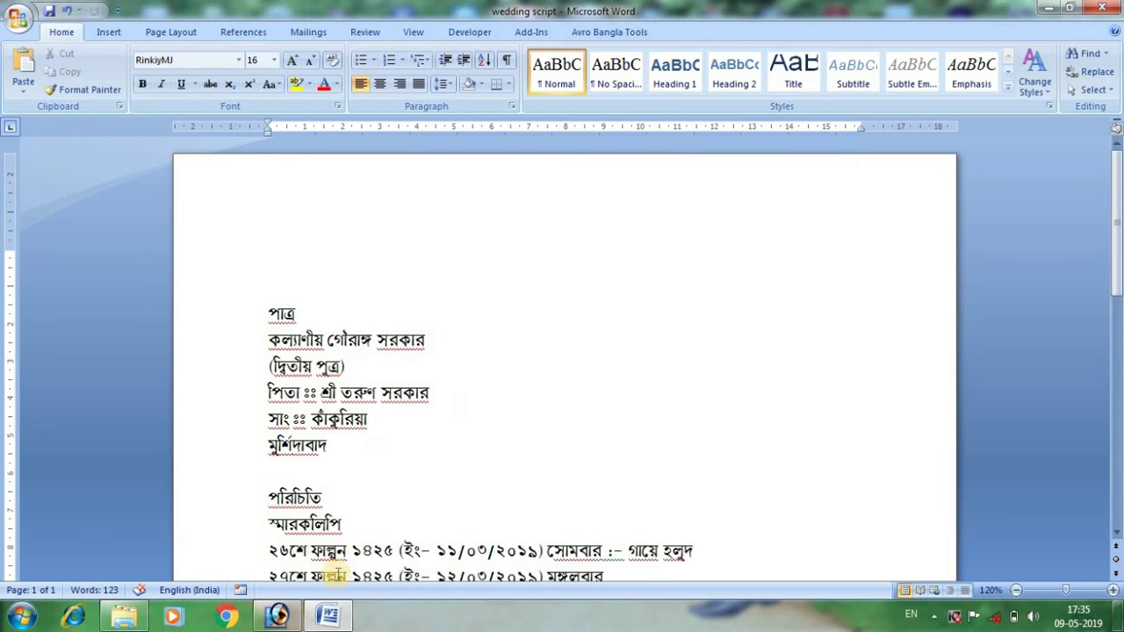
click(274, 617)
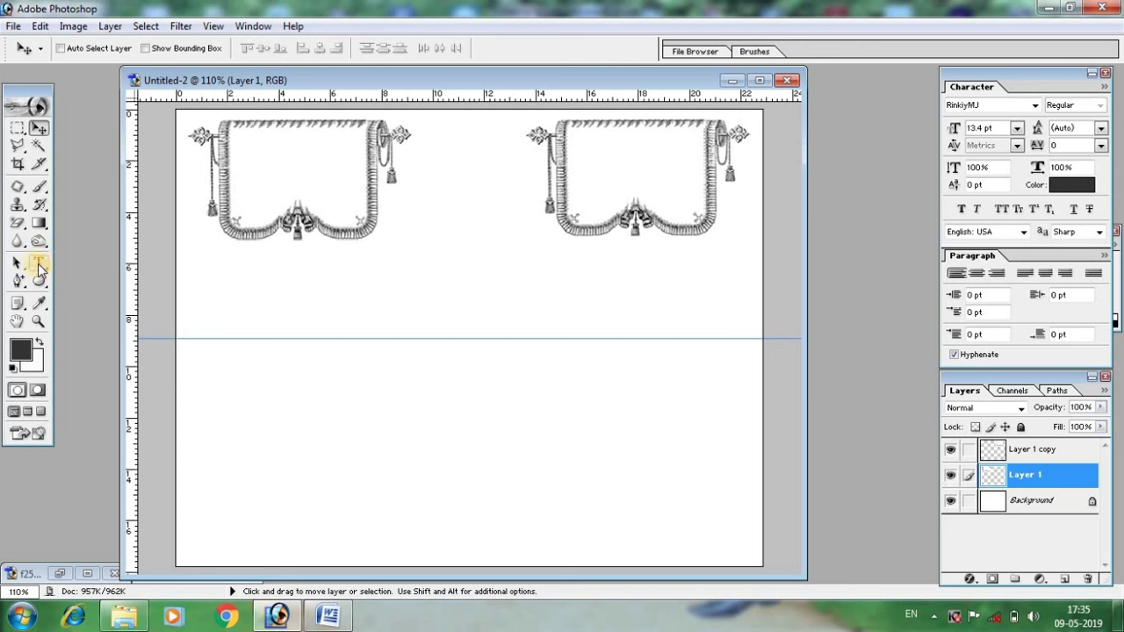
Step: Paste the five bride lines as a new text block in the card's lower left
click(38, 264)
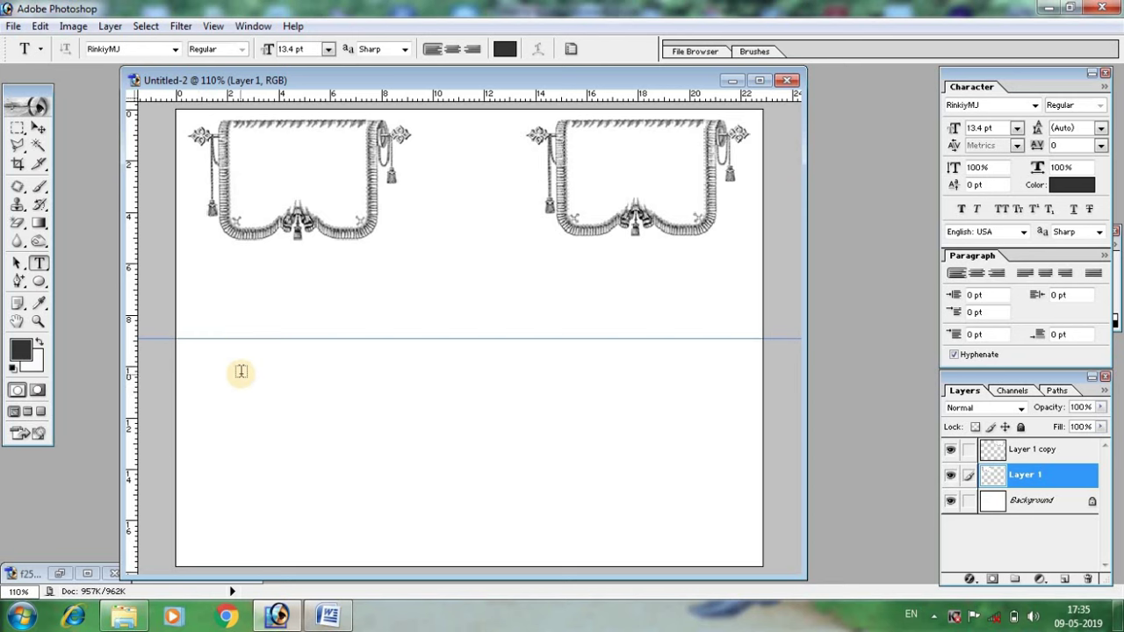
click(241, 372)
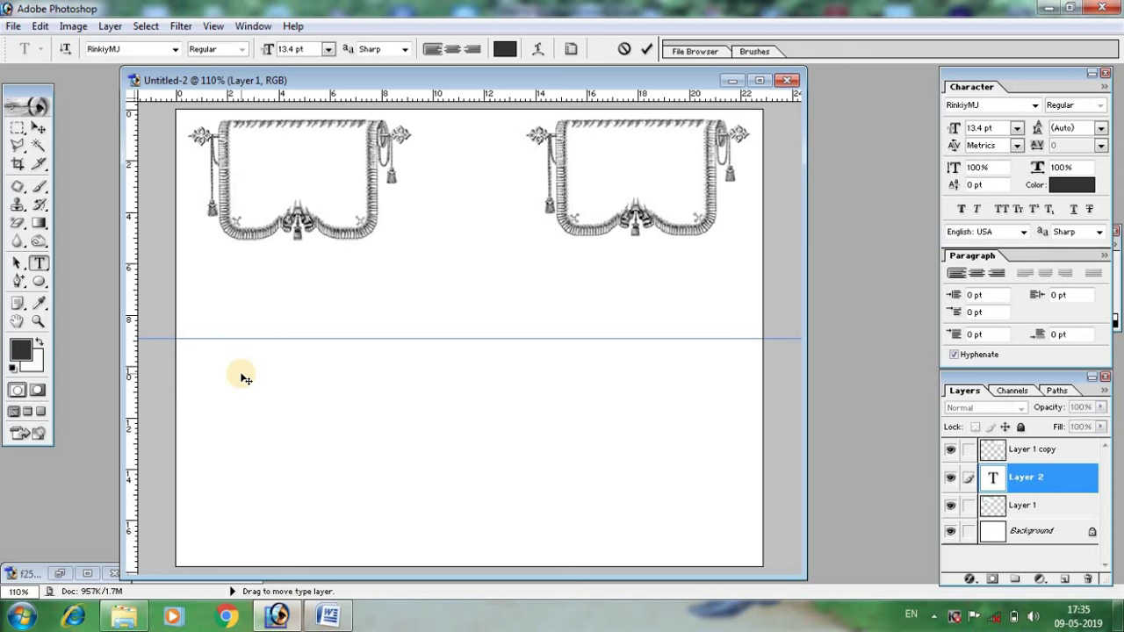
key(ctrl+v)
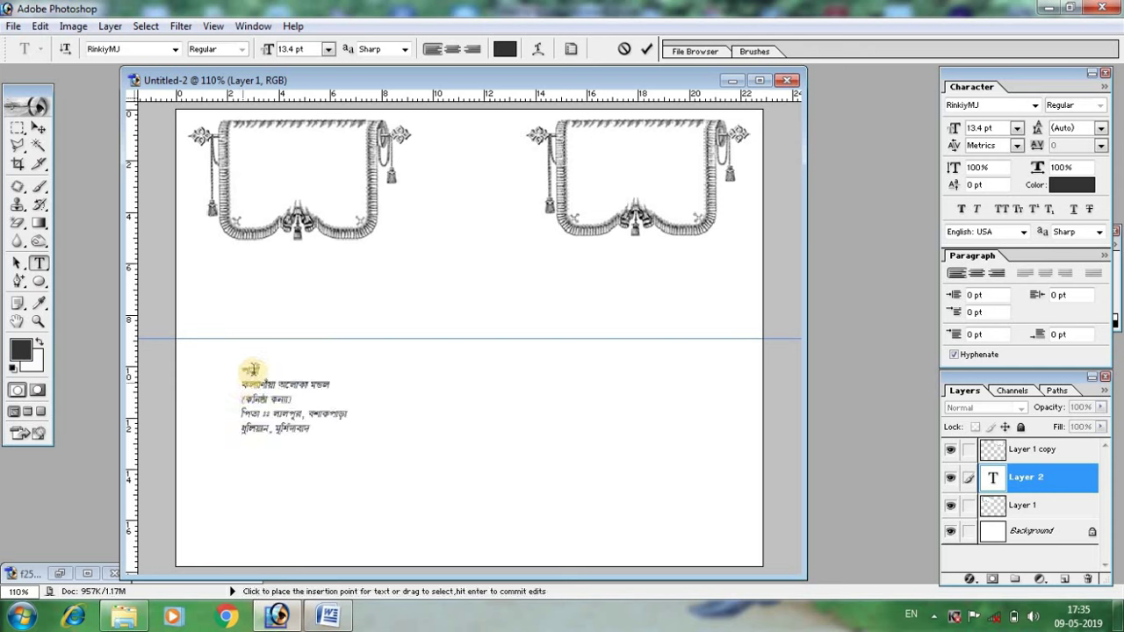
Step: Centre-align the bride's text lines and bring up the text colour chooser
drag(249, 368, 314, 451)
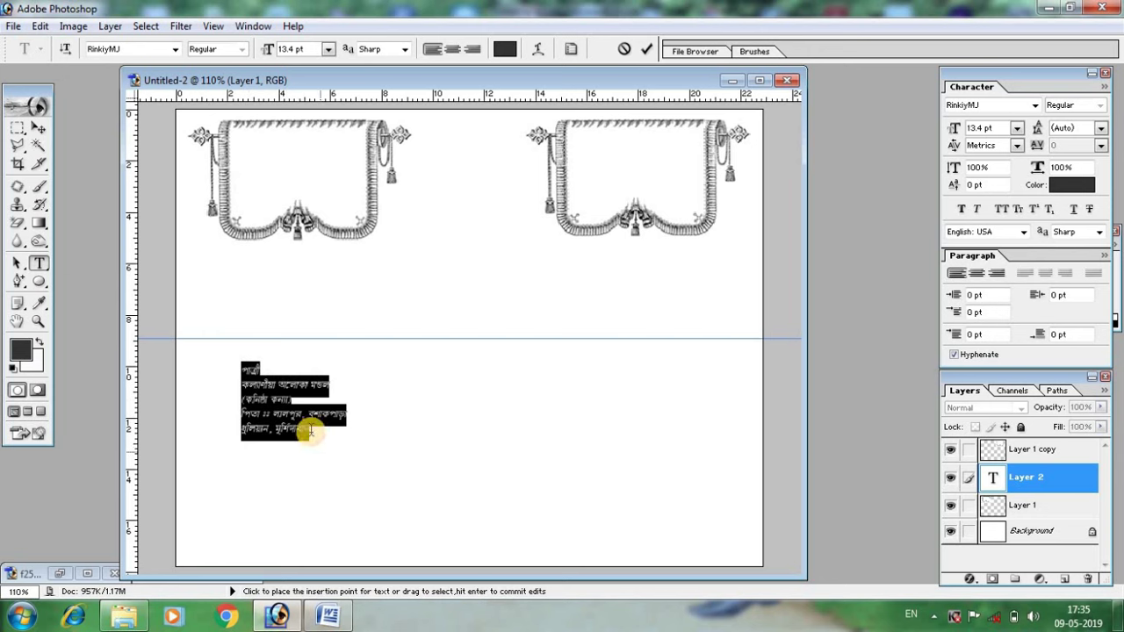
click(451, 49)
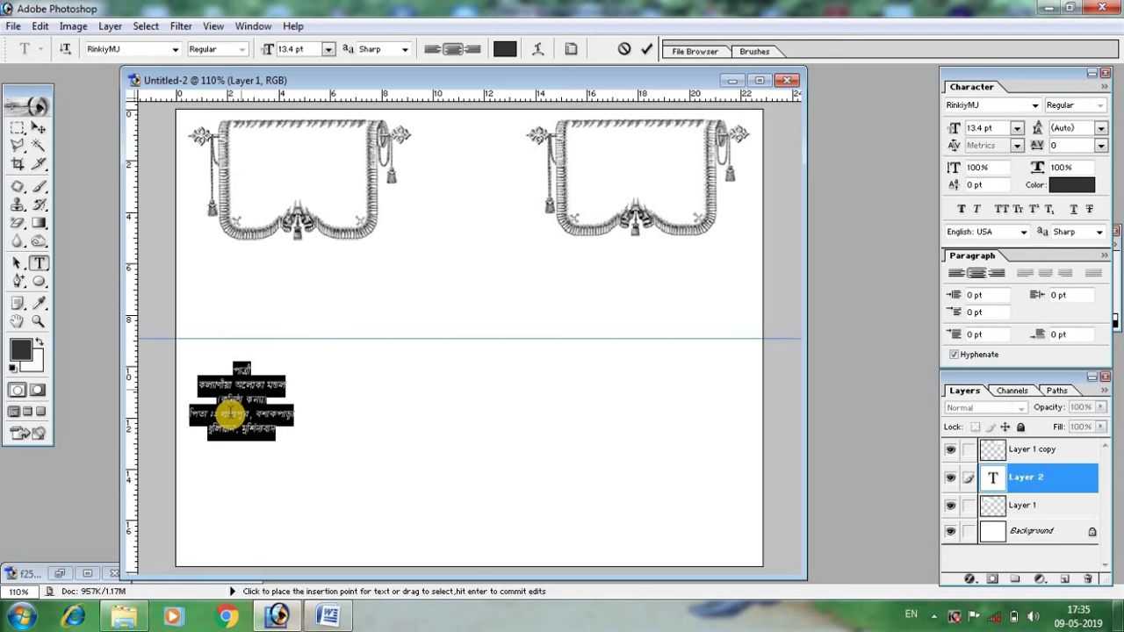
click(233, 420)
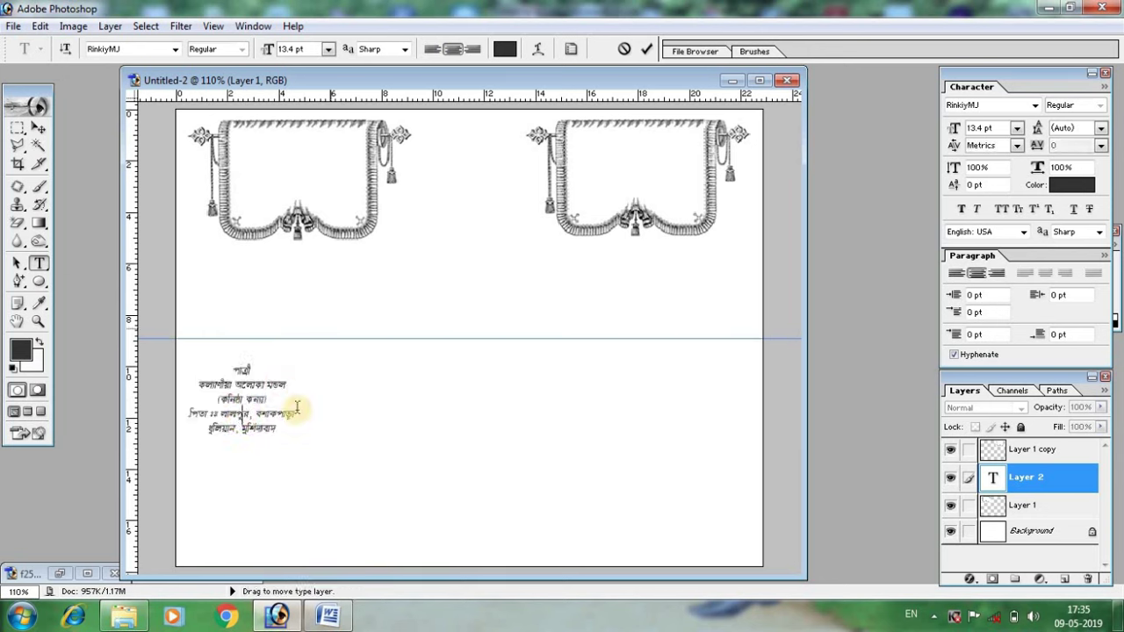
drag(233, 367, 308, 457)
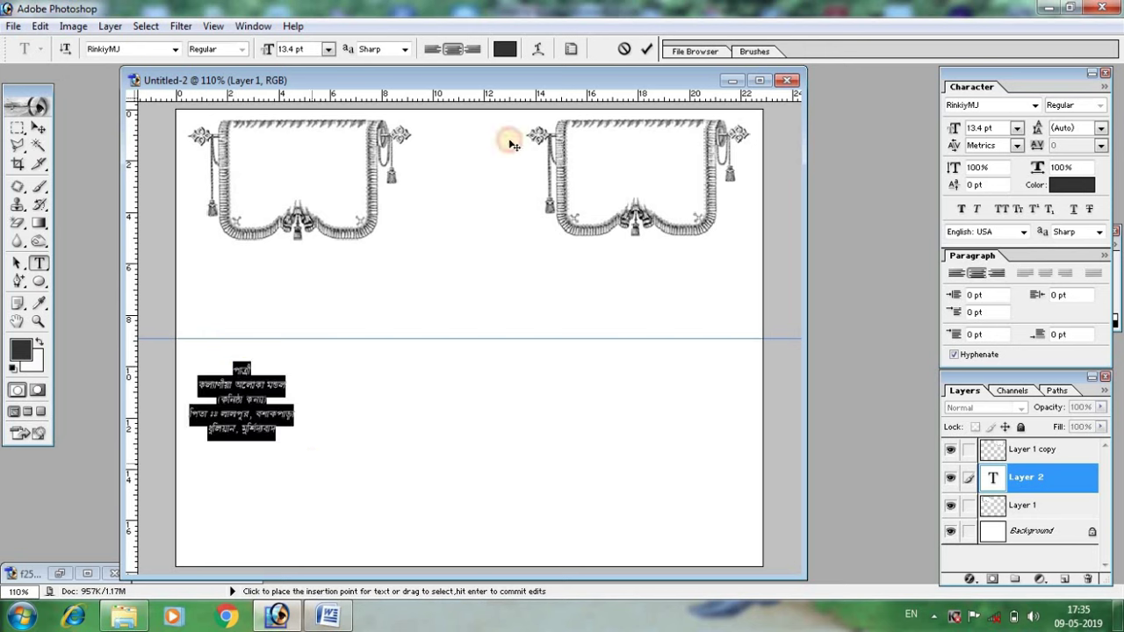
click(506, 49)
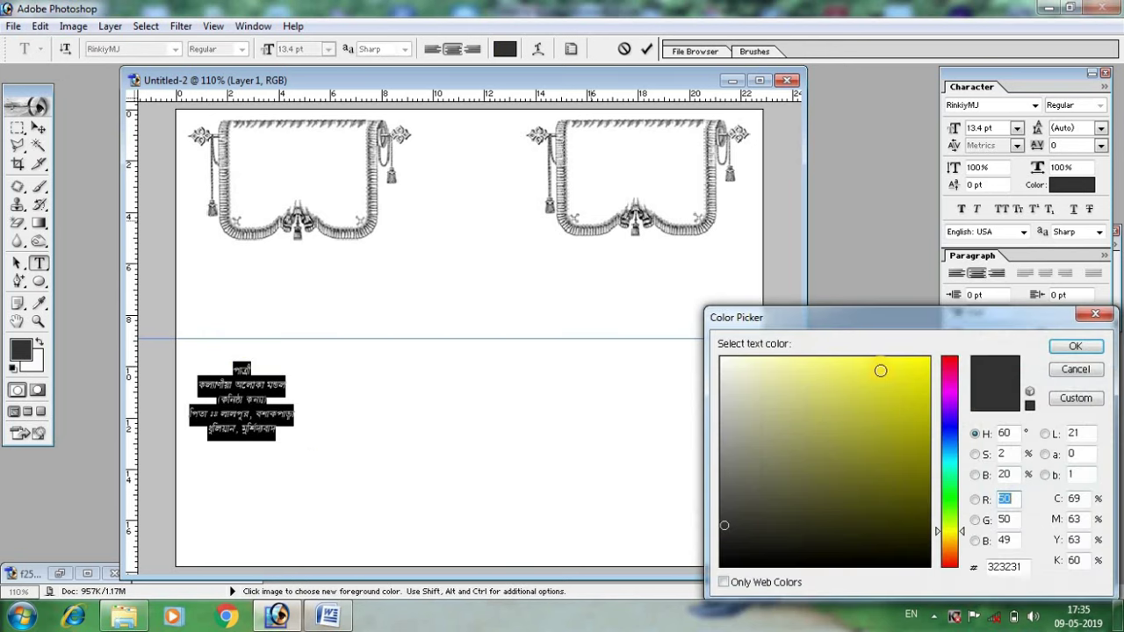
Step: Colour the bride's text red (FD0309) and move it into the left curtain frame
click(953, 362)
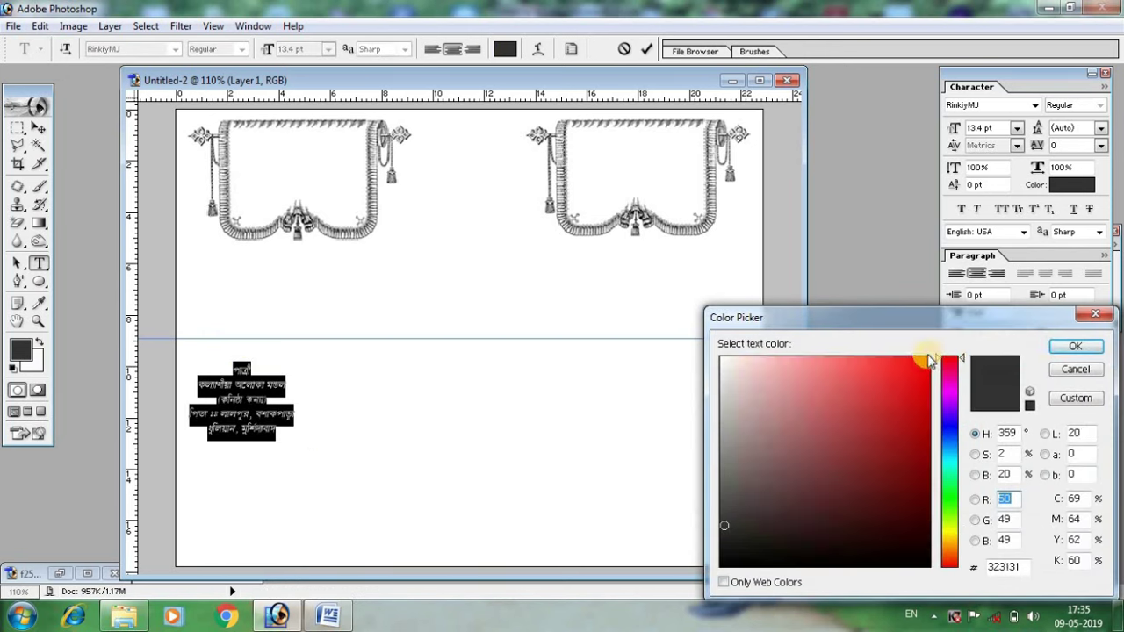
drag(926, 360, 933, 357)
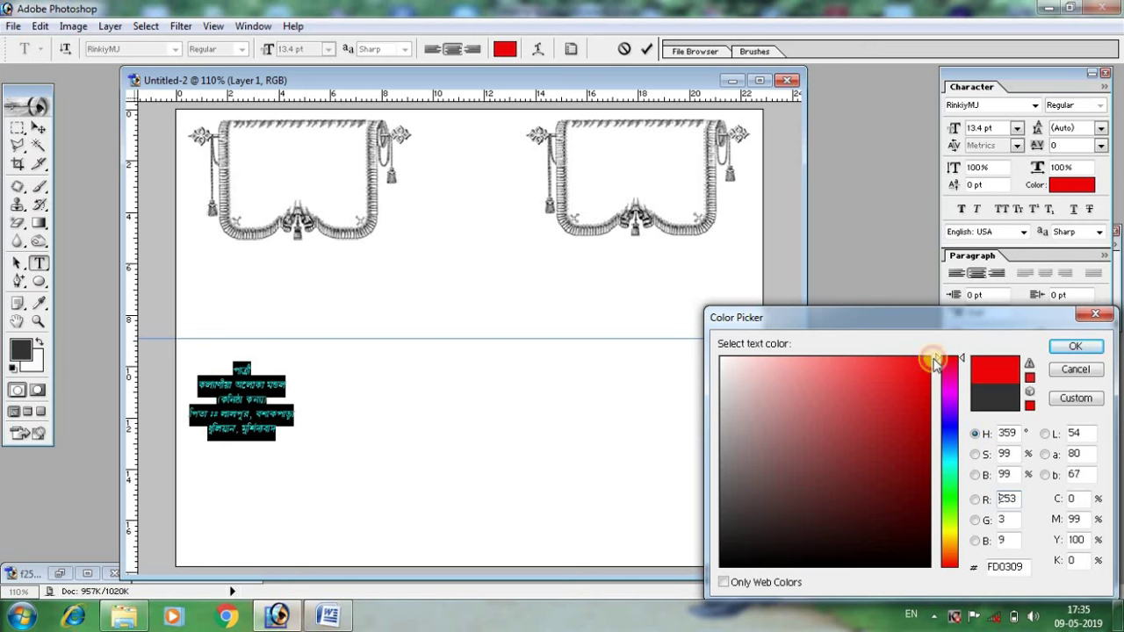
click(1075, 347)
click(269, 392)
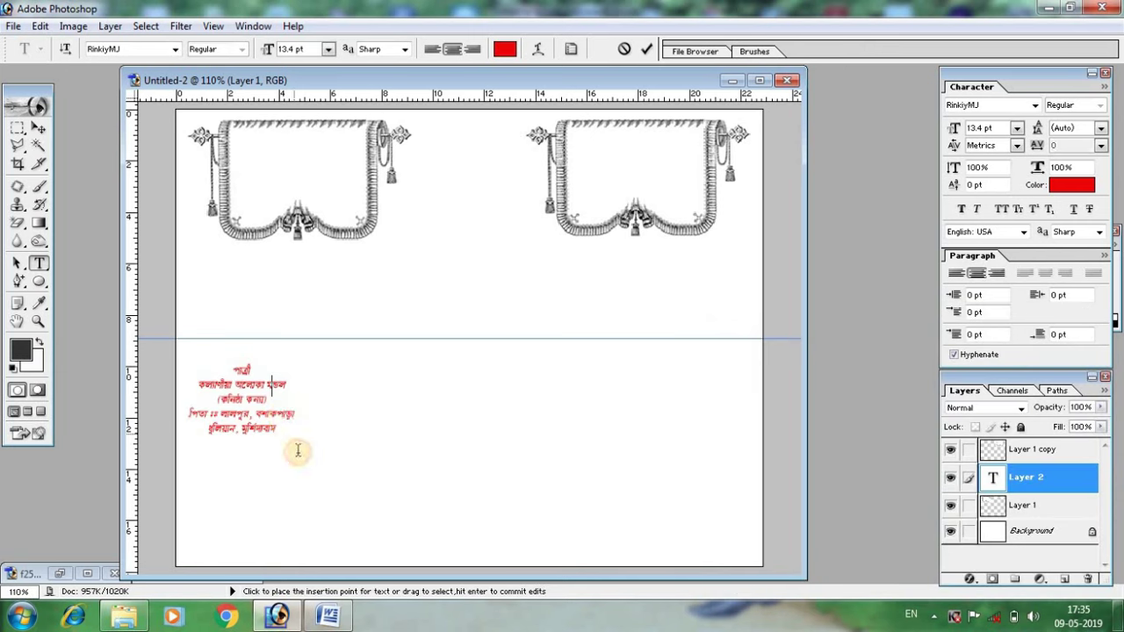
drag(316, 468, 372, 237)
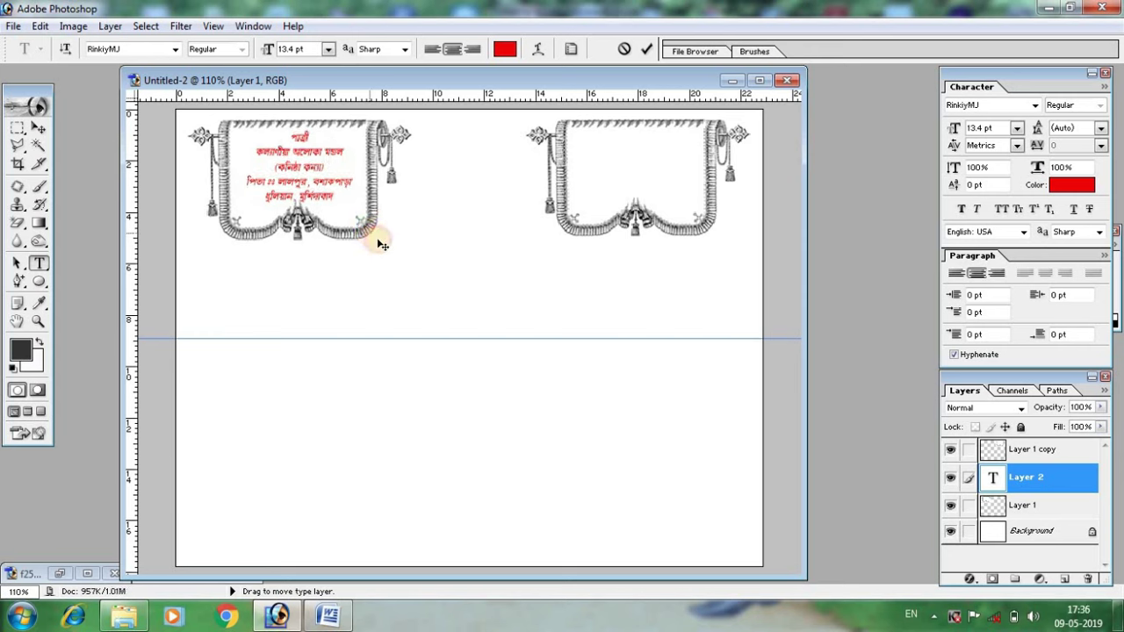
Step: Apply Faux Bold to the second line of the bride's details and commit the edit
click(308, 141)
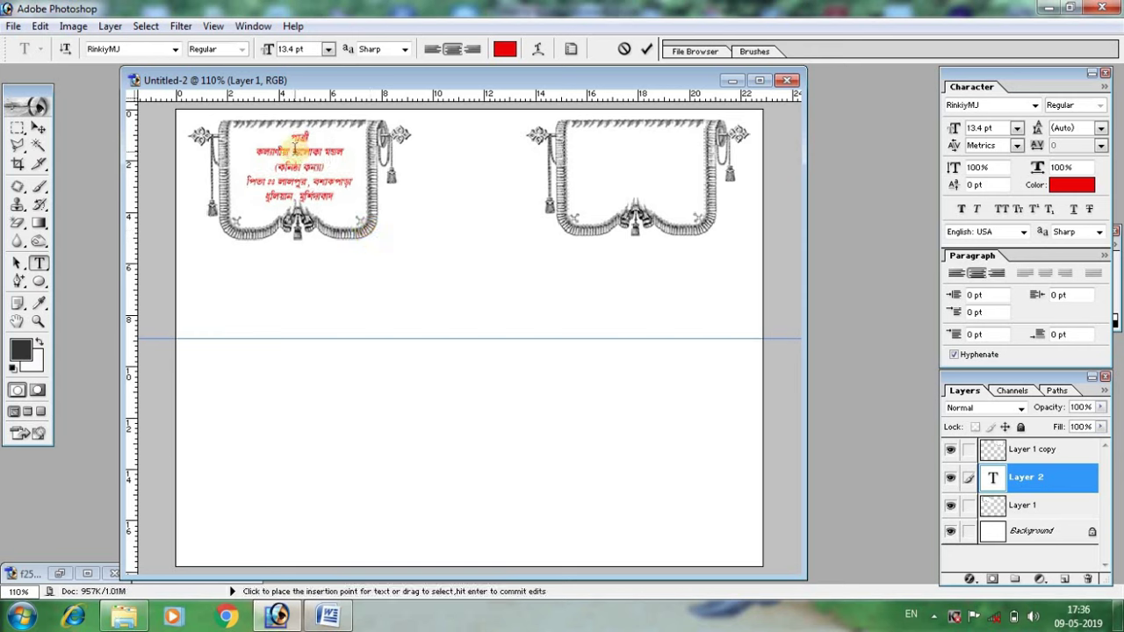
click(266, 152)
drag(256, 151, 343, 151)
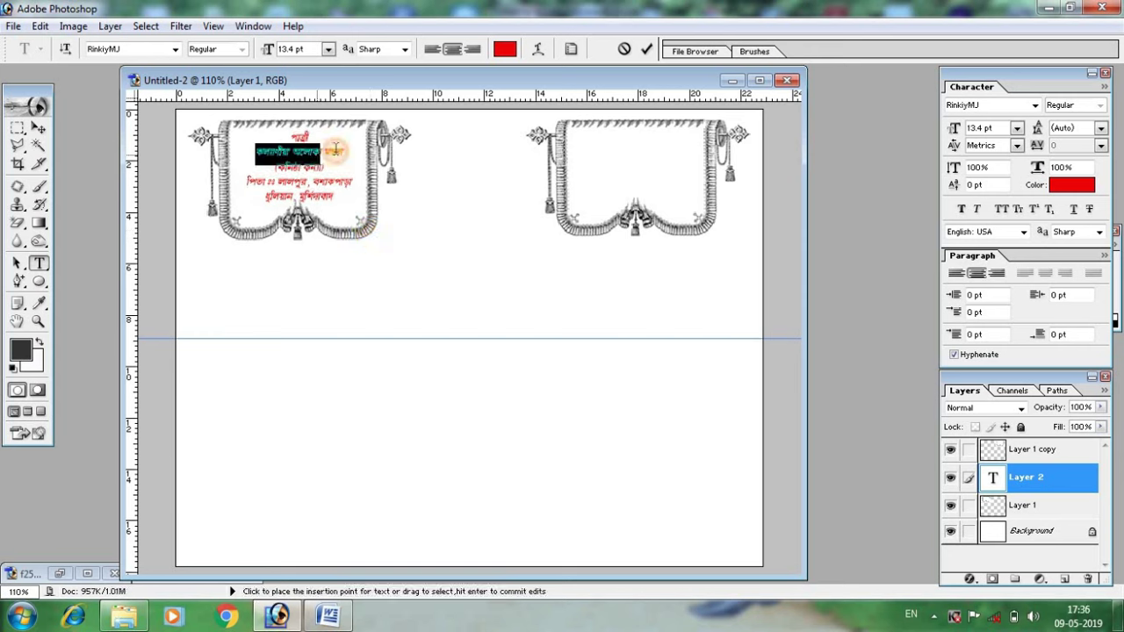
click(961, 208)
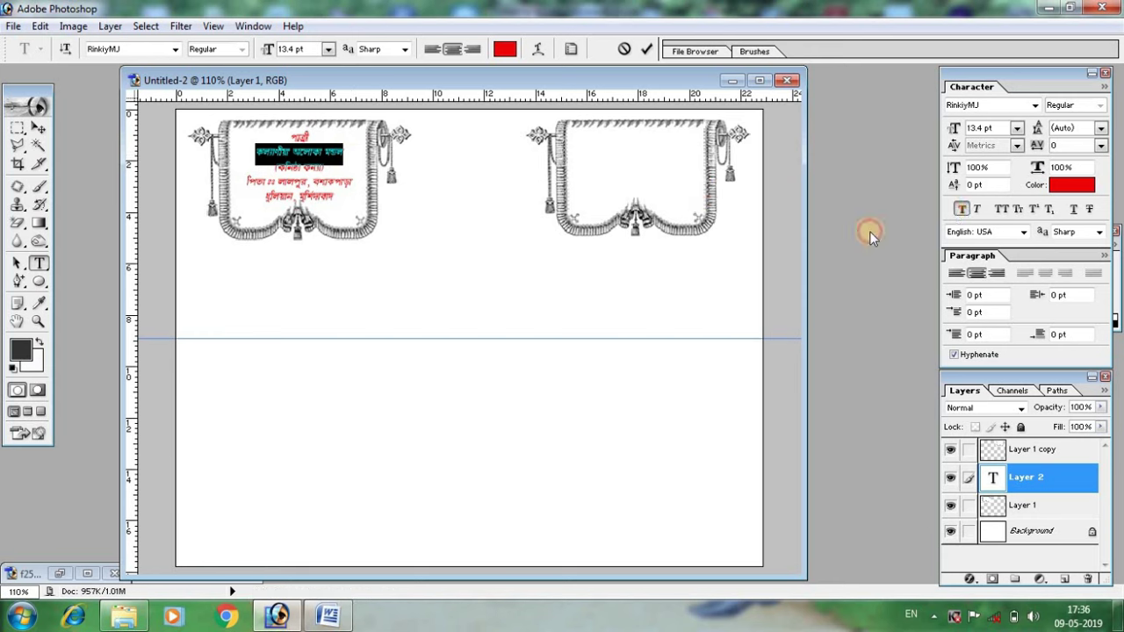
click(301, 170)
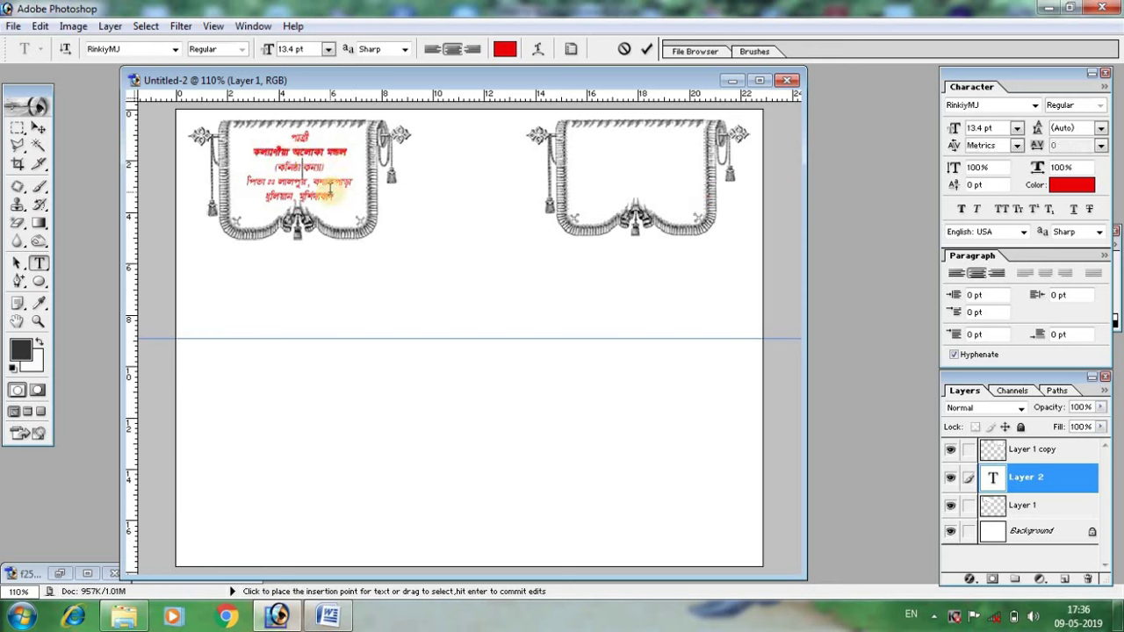
click(42, 130)
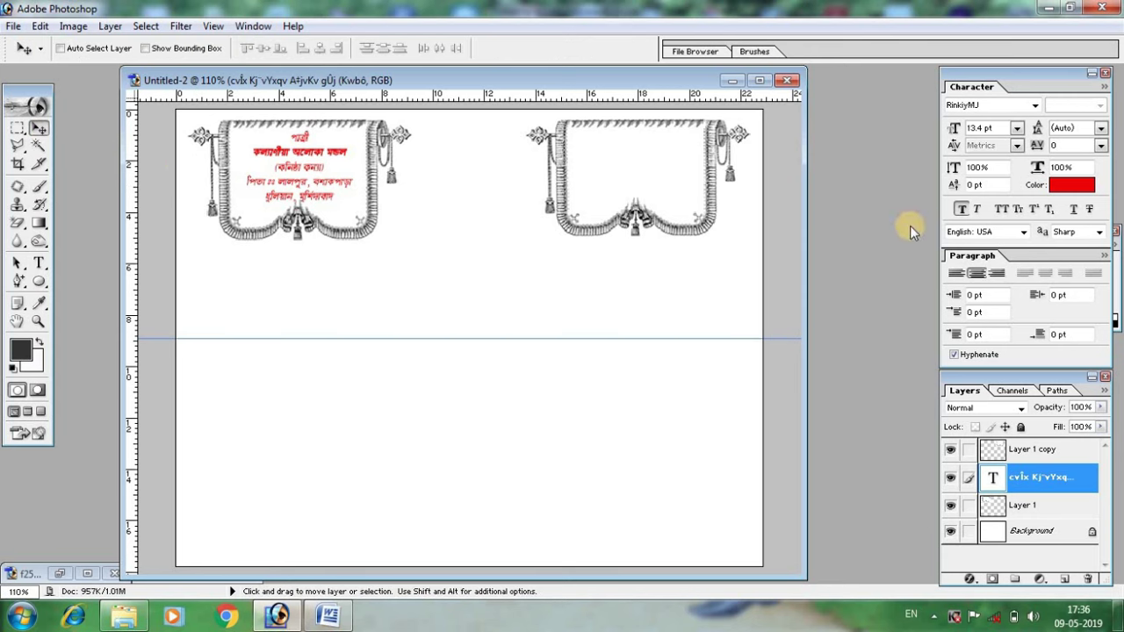
Step: Cut the groom's detail lines out of the Word wedding script
click(332, 616)
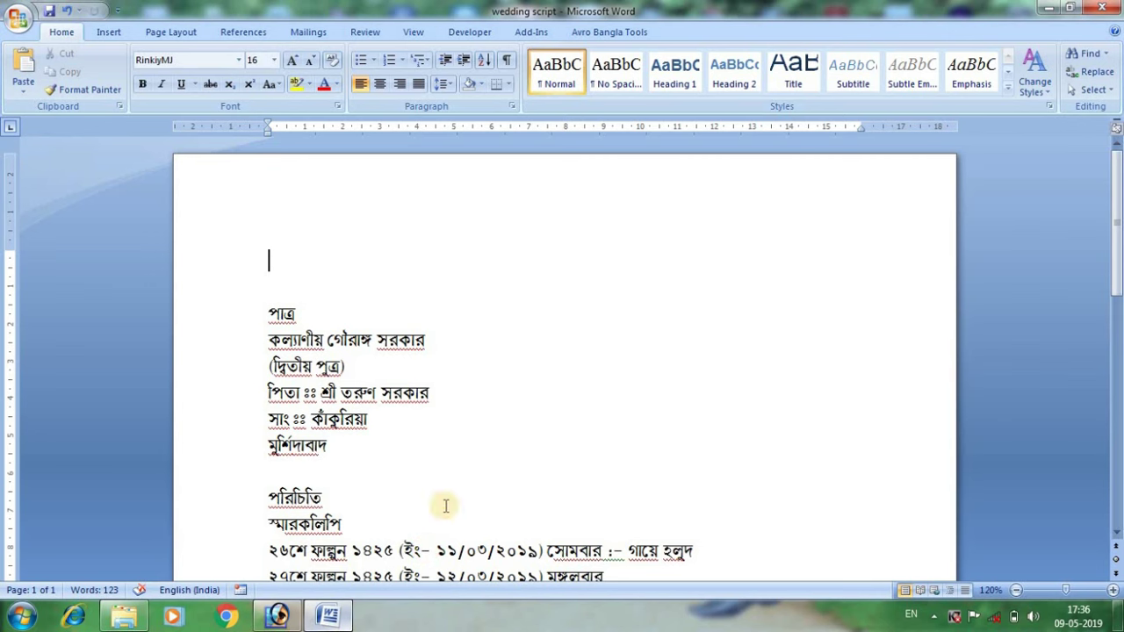
click(271, 314)
drag(270, 313, 334, 446)
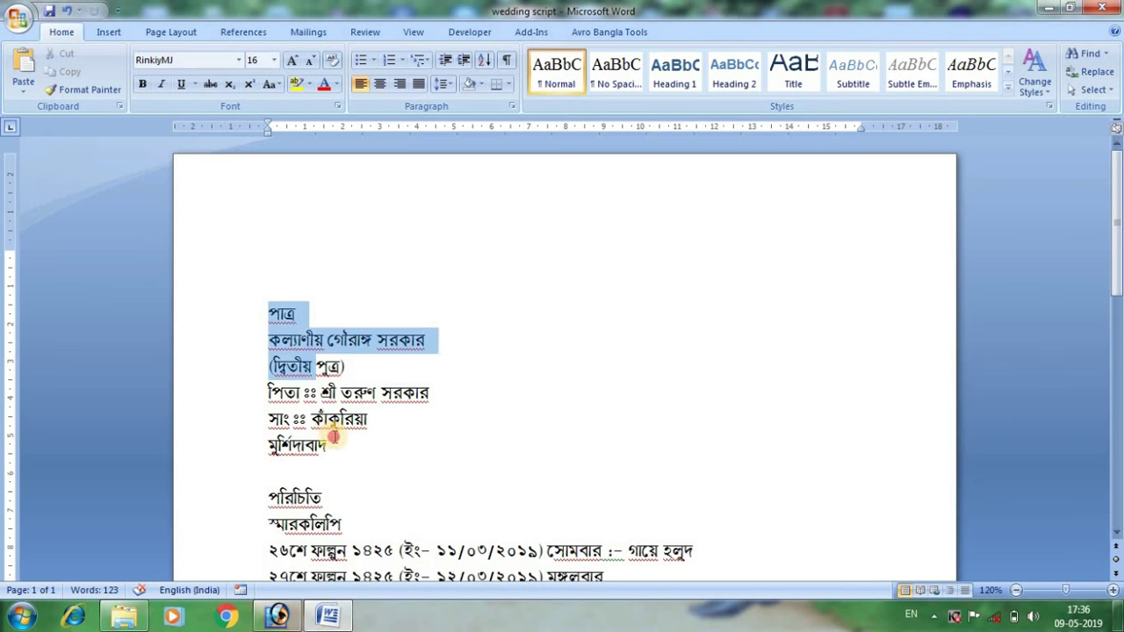
right_click(301, 394)
click(355, 175)
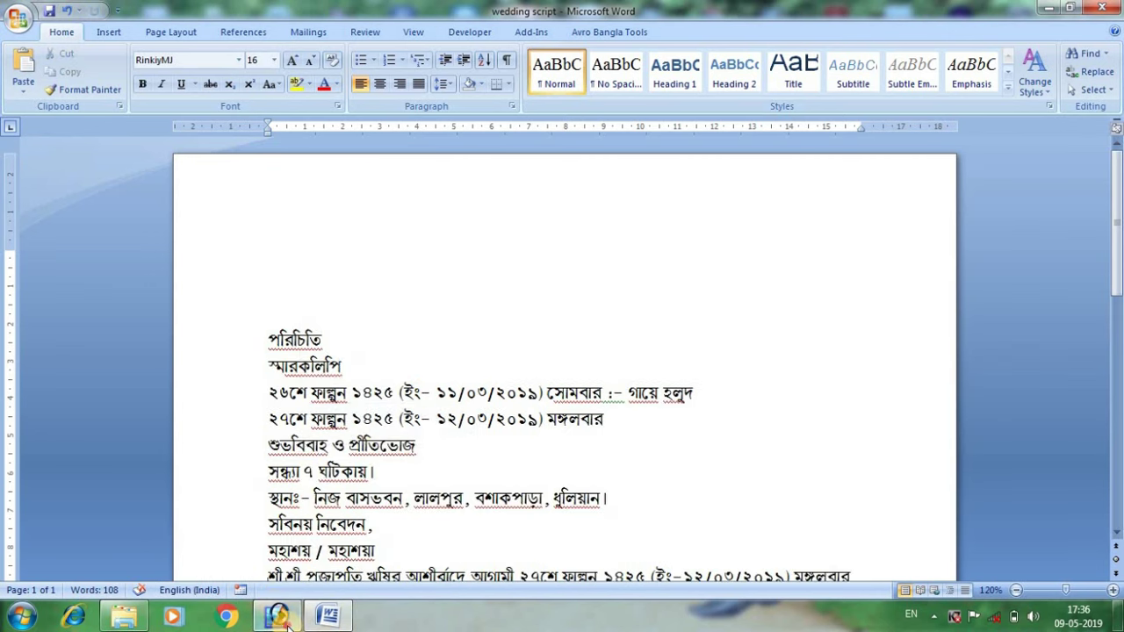
click(277, 616)
click(39, 263)
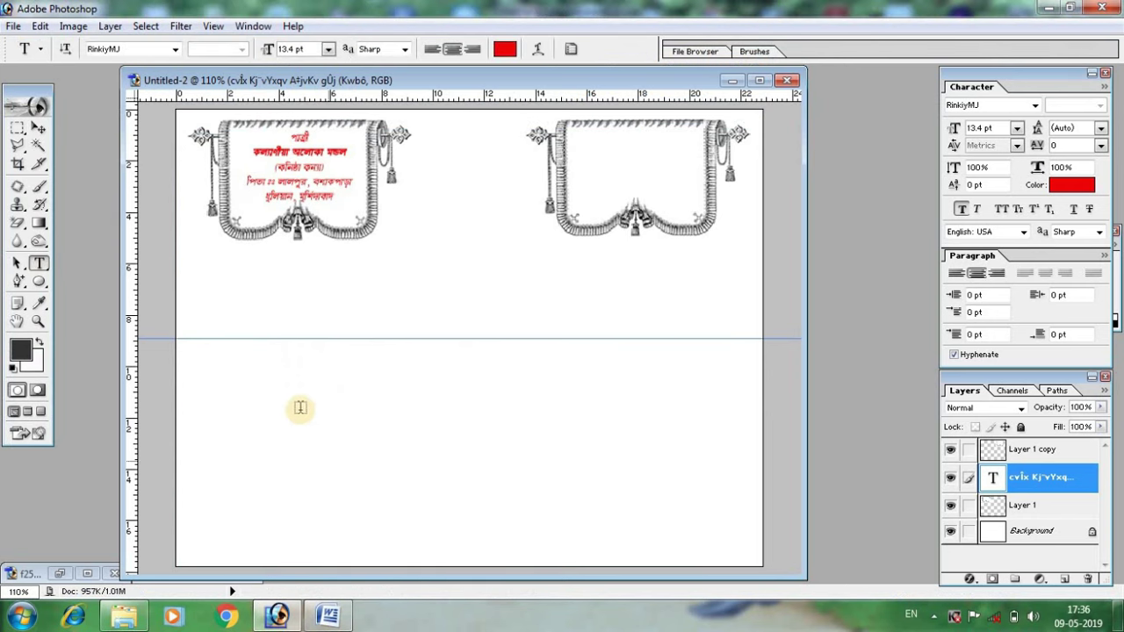
Step: Paste the groom's details as red text, layered above the frame copy, centred in the right frame
click(300, 411)
right_click(300, 411)
click(338, 168)
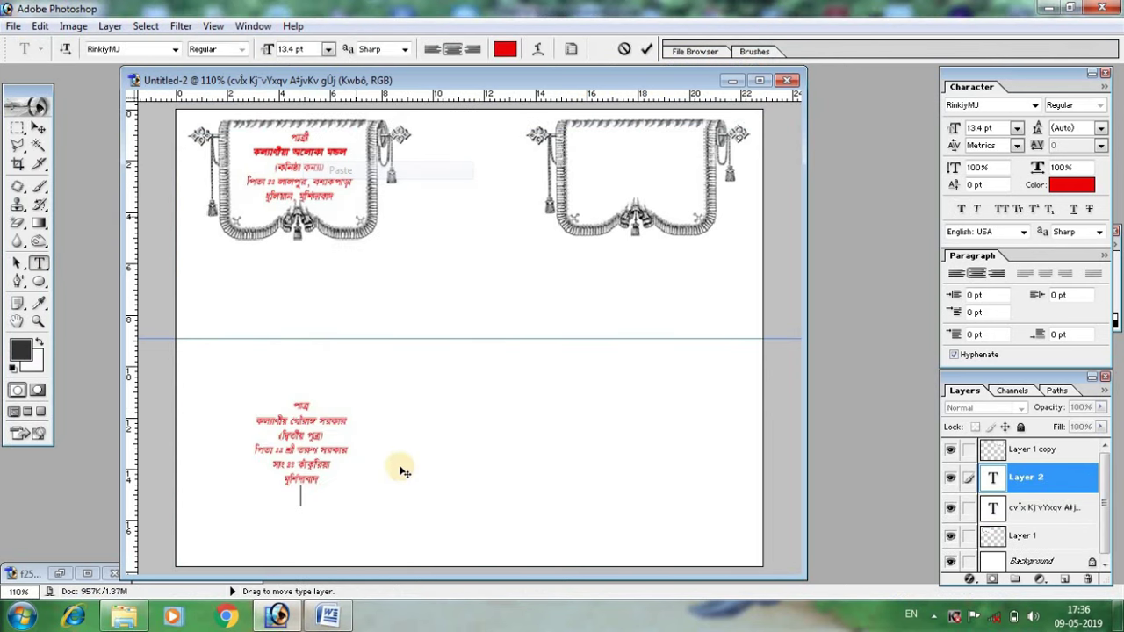
click(39, 128)
mouse_move(299, 448)
mouse_down()
mouse_move(571, 280)
mouse_move(558, 292)
mouse_up()
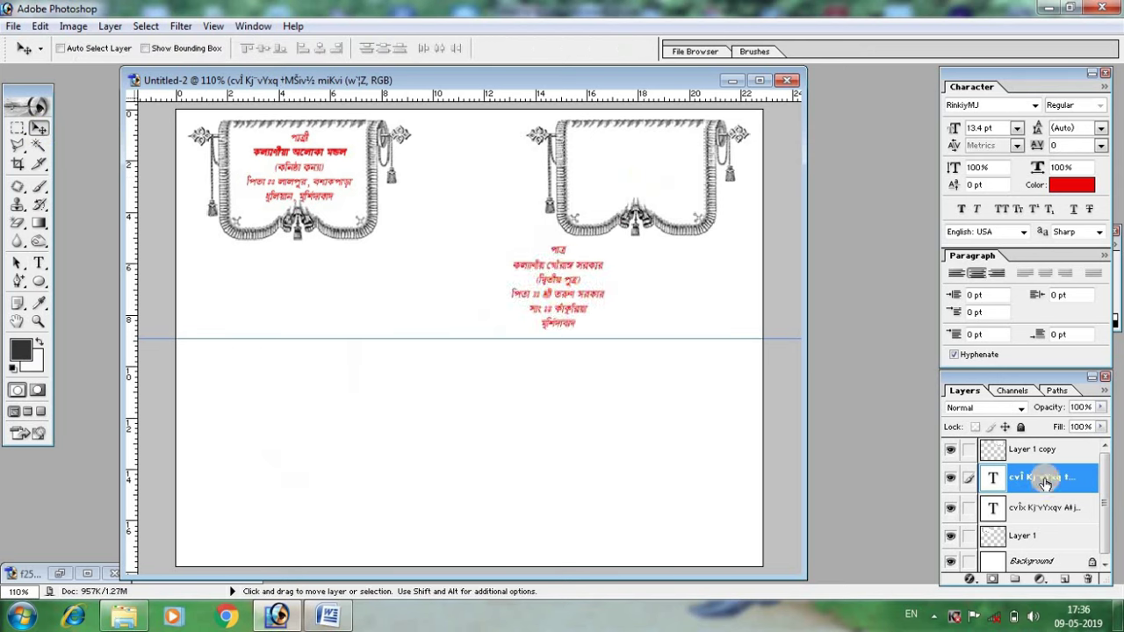
drag(1053, 477, 1045, 450)
drag(562, 296, 641, 180)
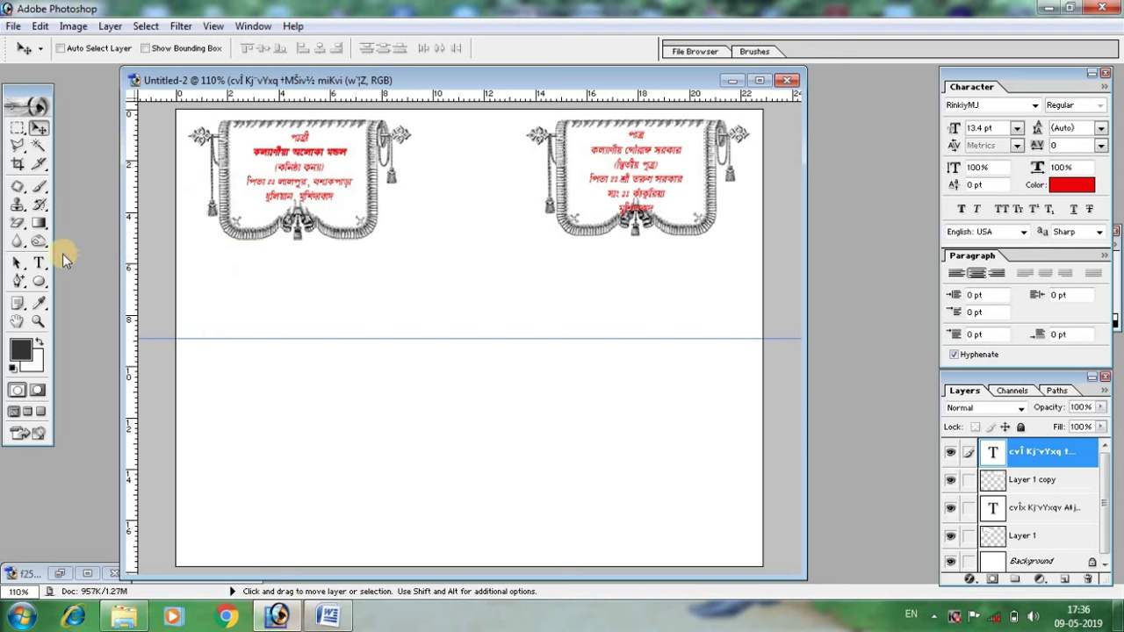
Step: Join the last two lines with a comma and Faux Bold the groom's name line
click(40, 263)
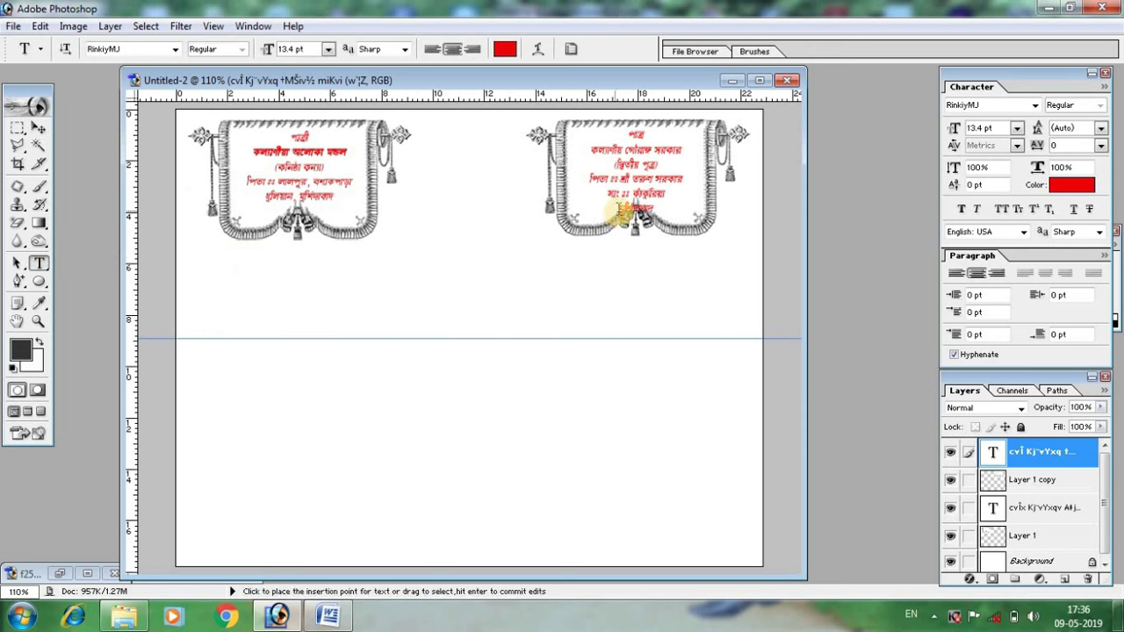
click(619, 209)
key(BackSpace)
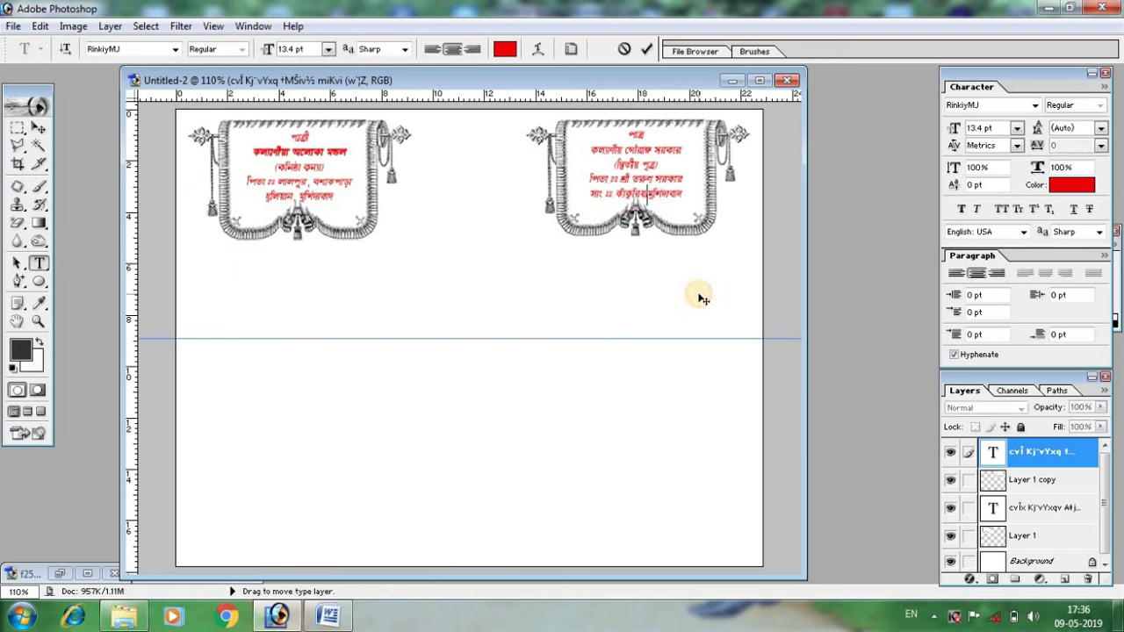
text(,)
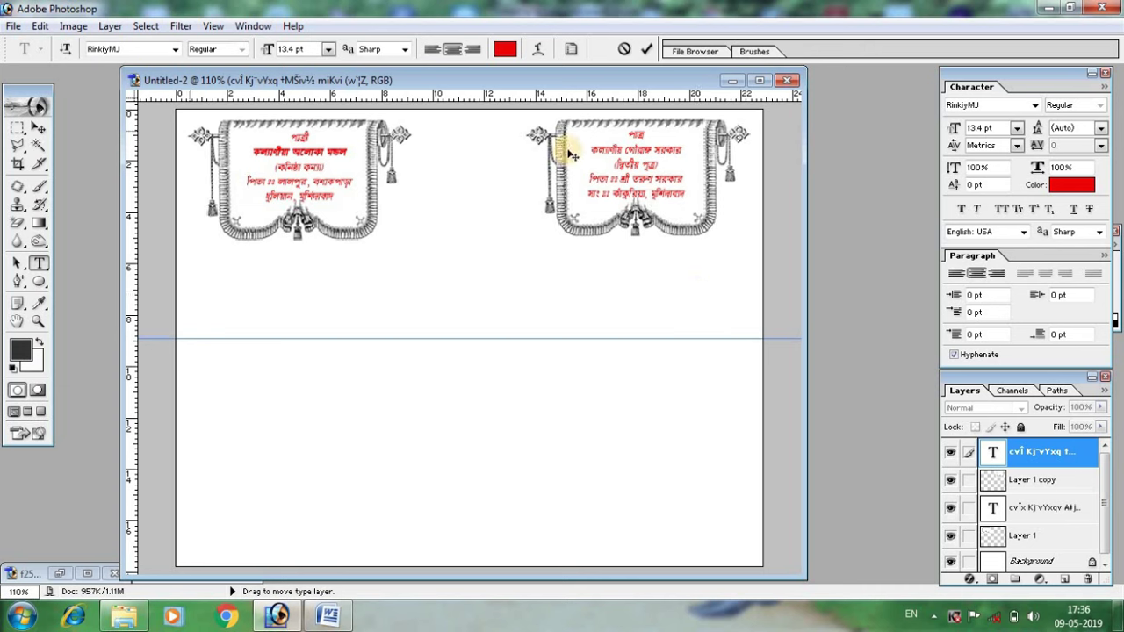
drag(590, 150, 685, 149)
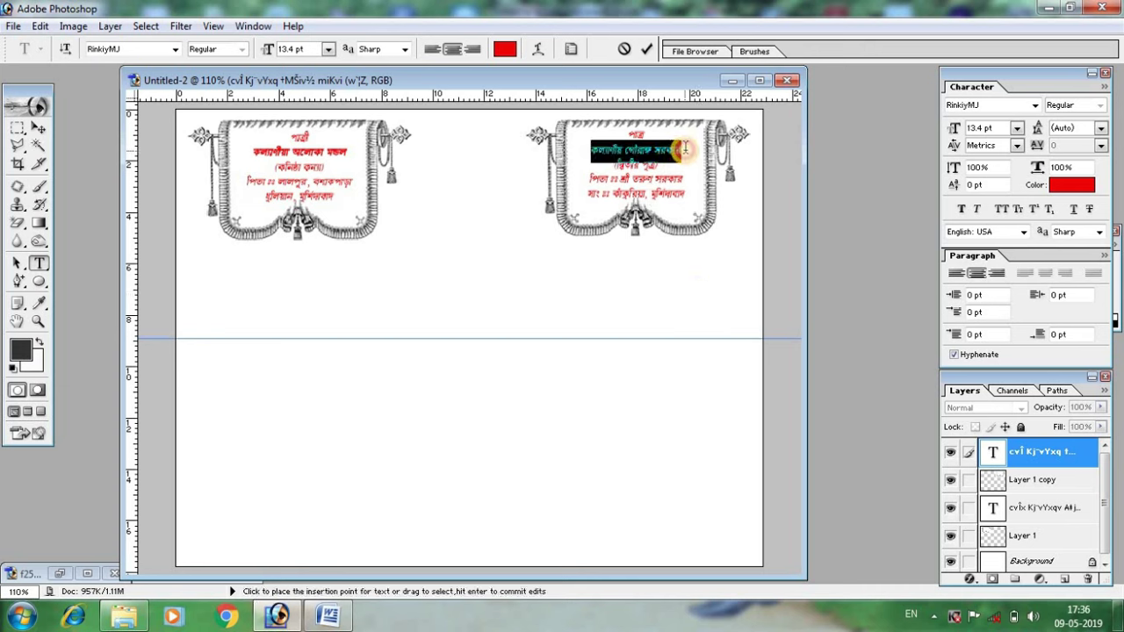
click(960, 209)
click(658, 165)
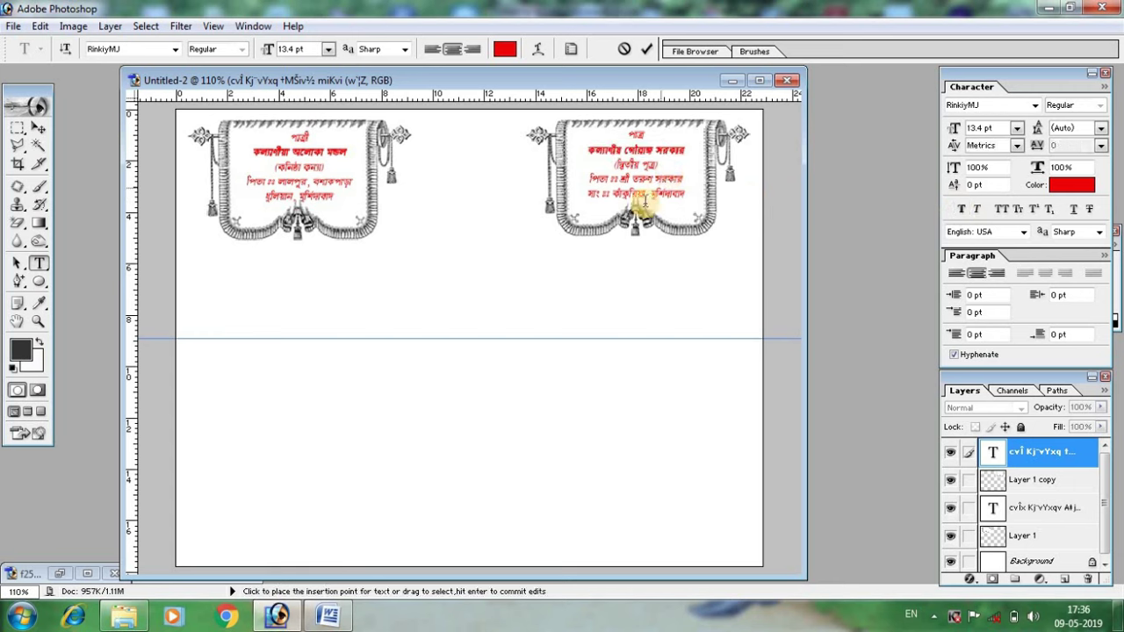
click(38, 128)
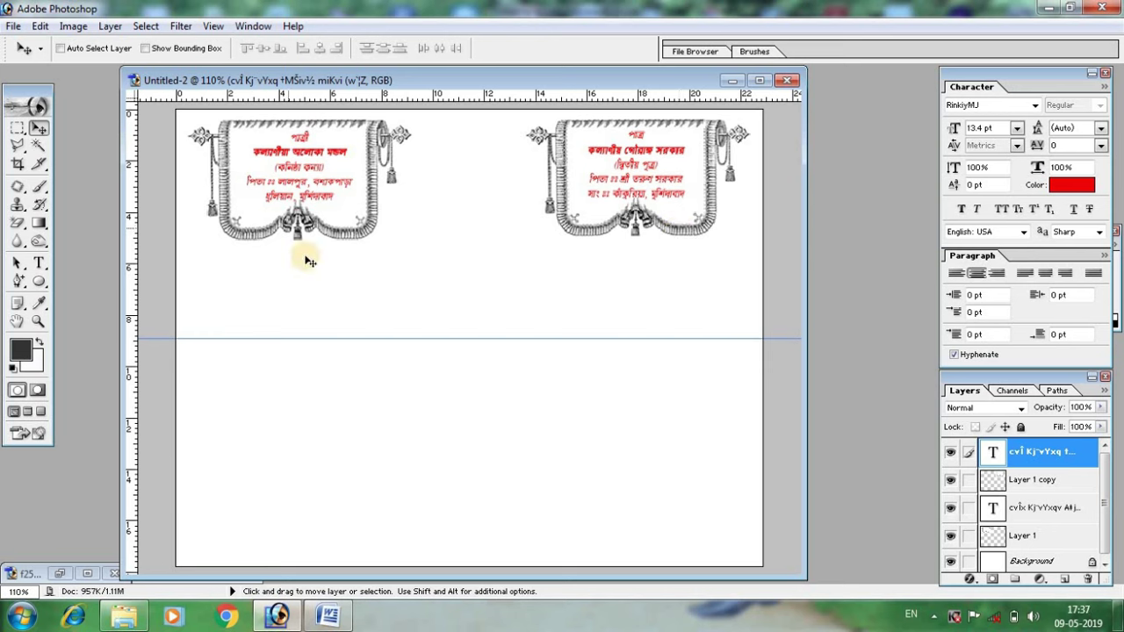
Step: Draw a cyan ellipse over the bride's heading word and move its layer below the text
click(37, 282)
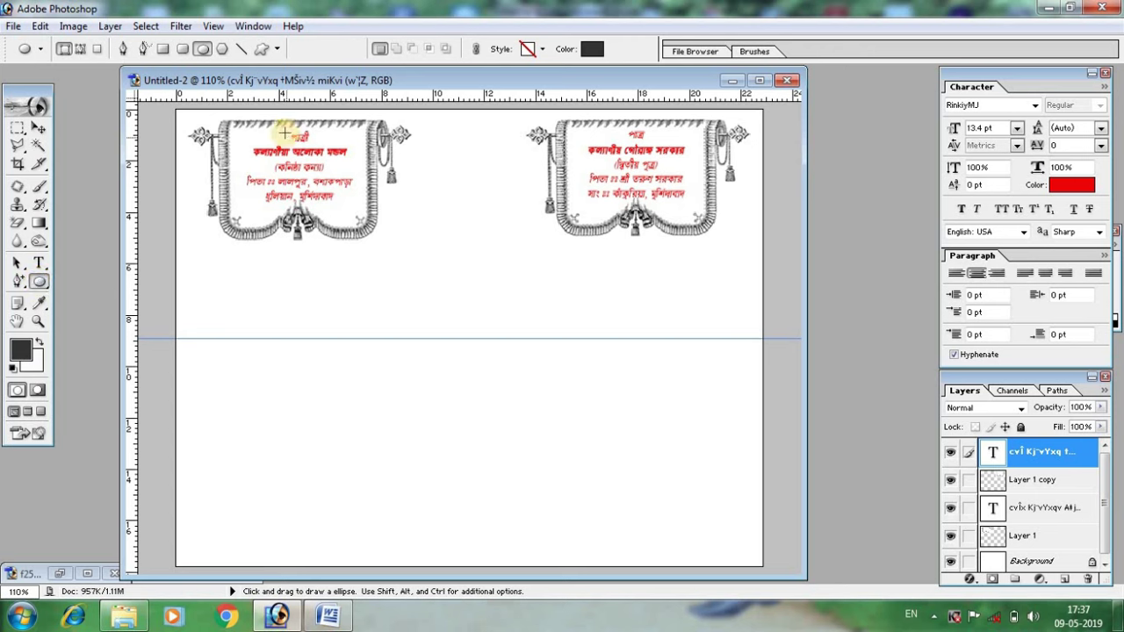
drag(286, 130, 309, 142)
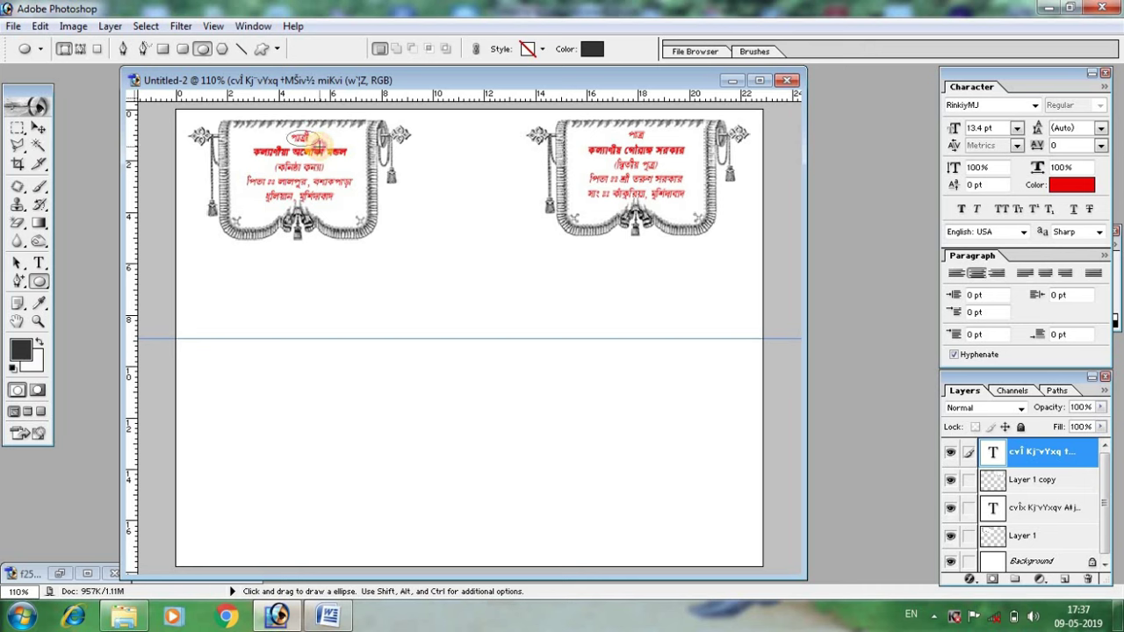
drag(317, 145, 318, 146)
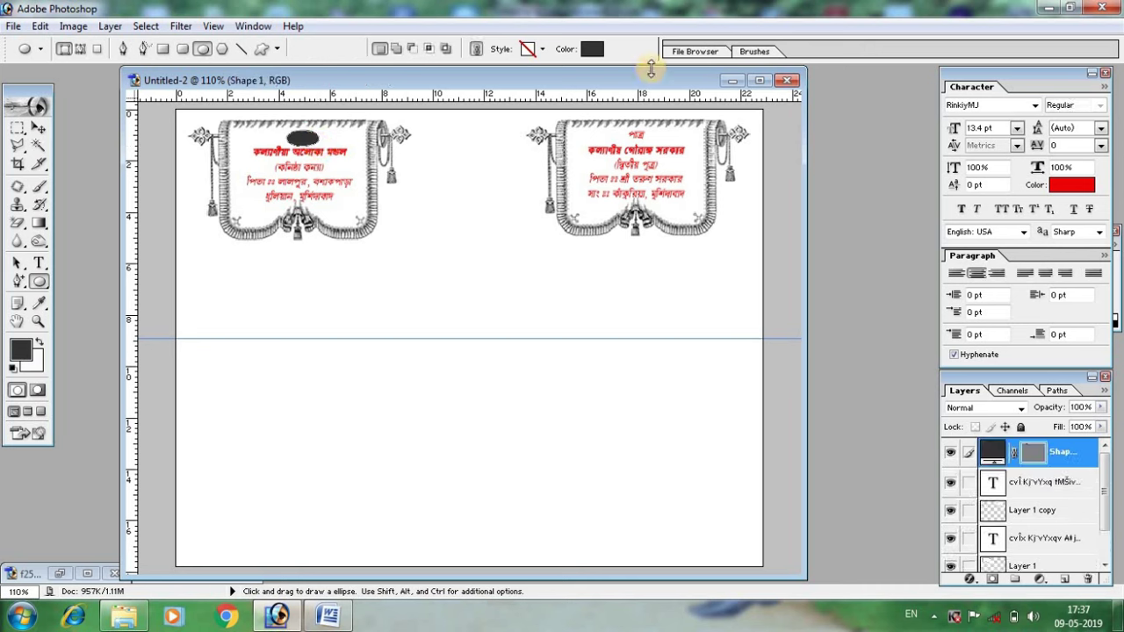
click(593, 50)
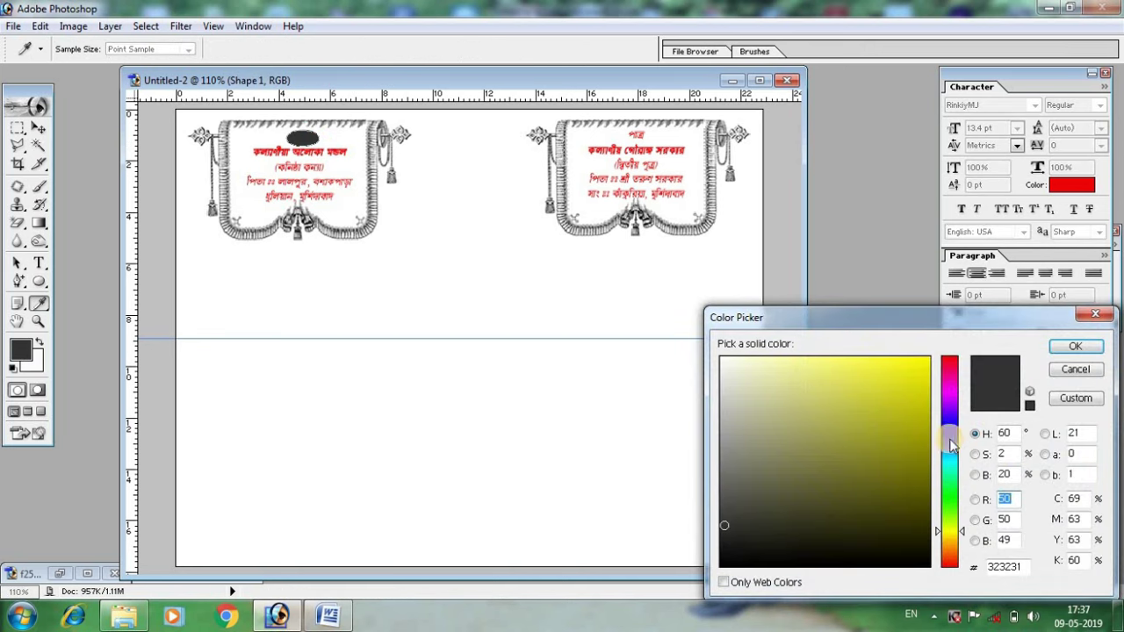
click(952, 465)
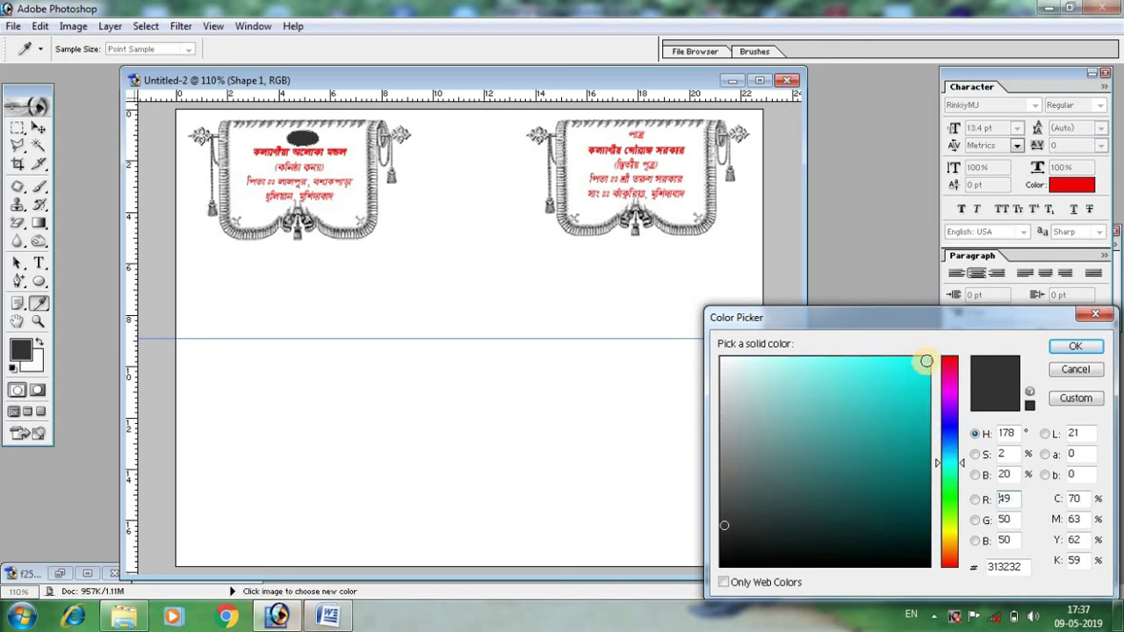
click(926, 360)
click(1074, 346)
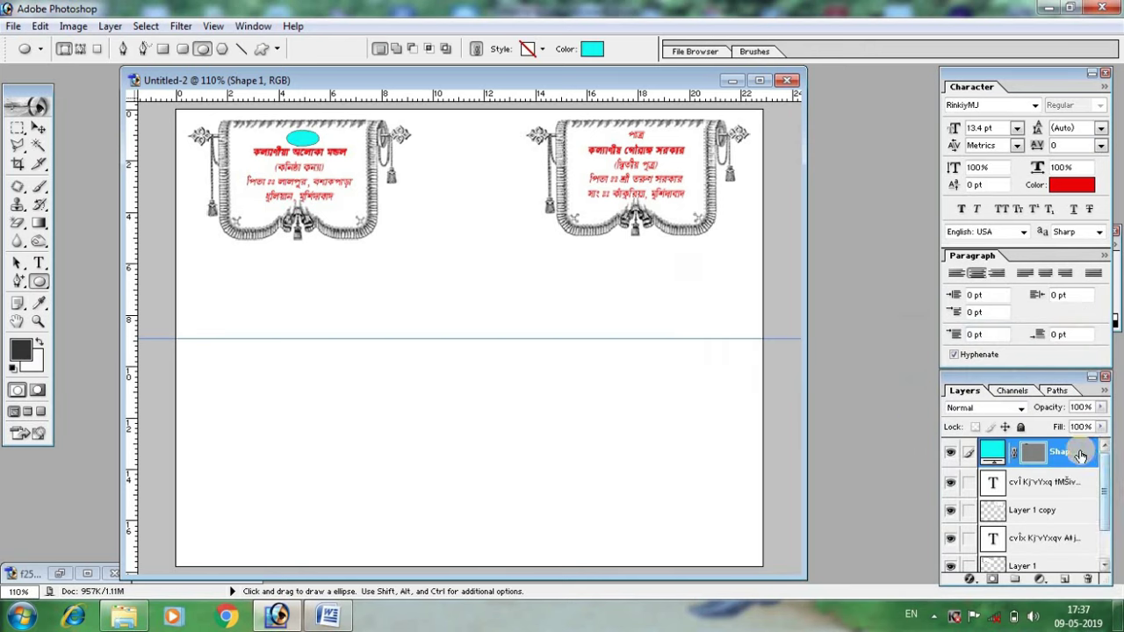
drag(1078, 453, 1071, 531)
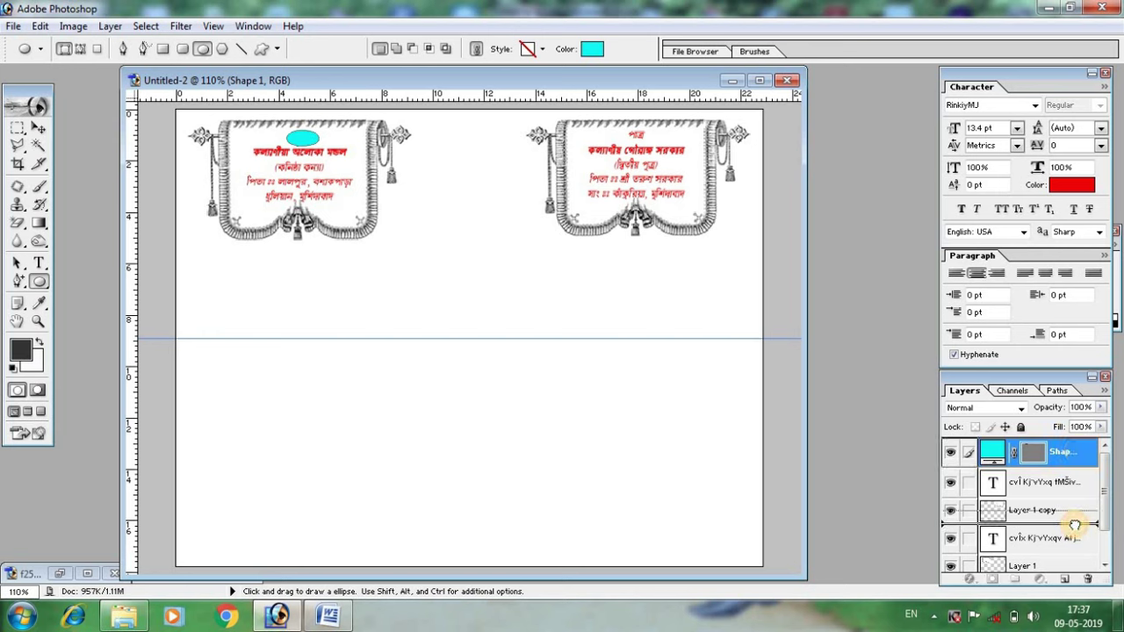
drag(1068, 527, 1072, 557)
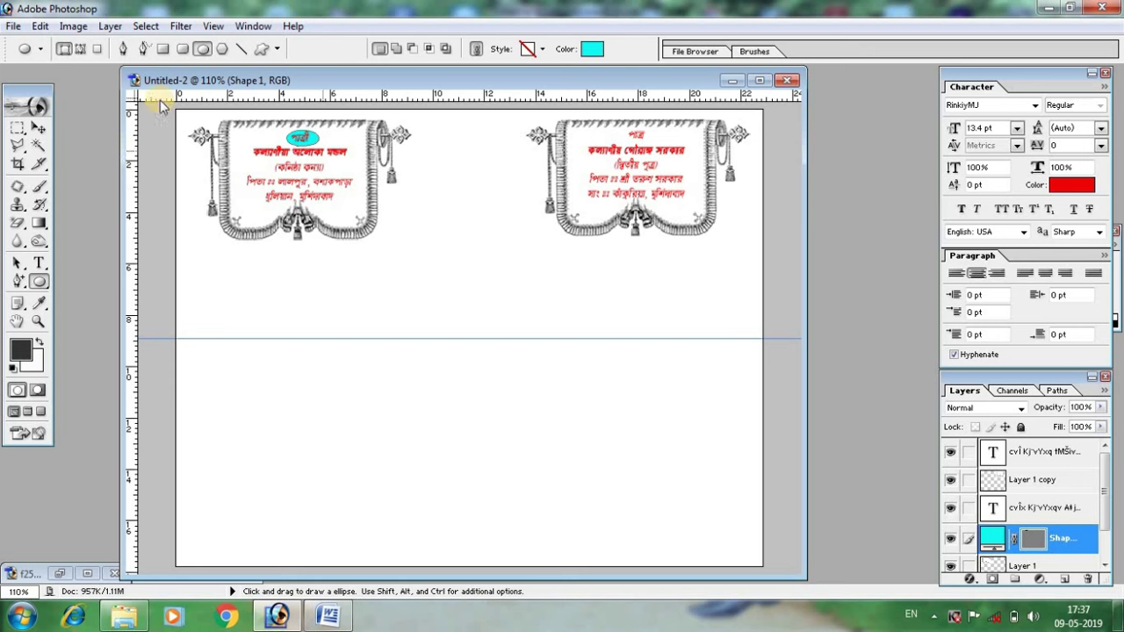
Step: Alt-drag a copy of the cyan ellipse onto the groom's heading word, layered beneath the text
click(44, 127)
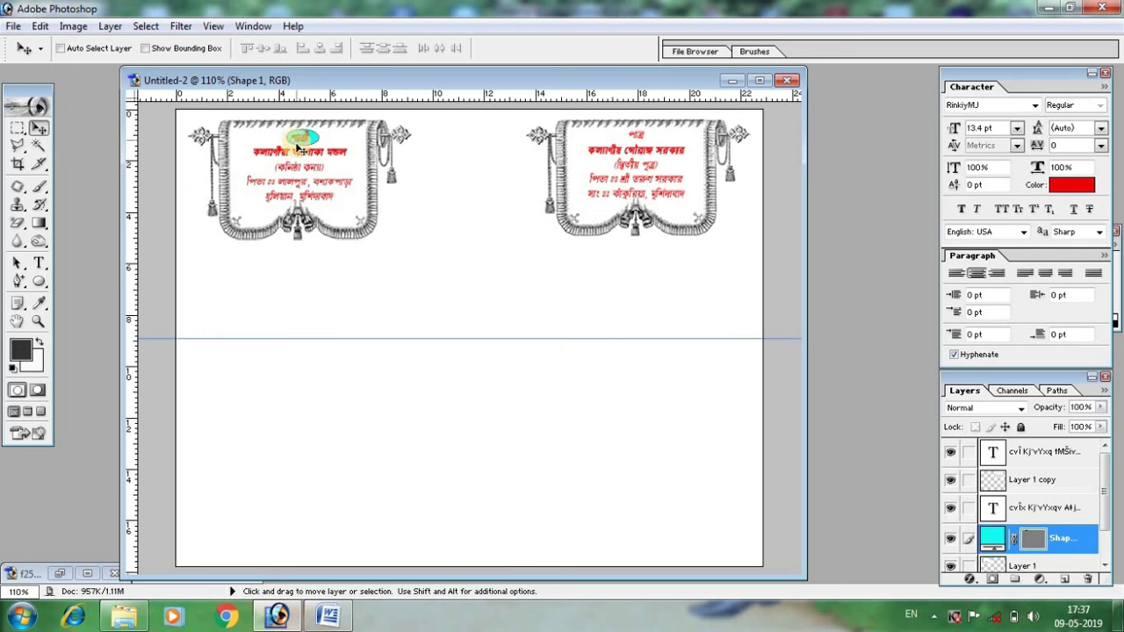
drag(297, 148, 640, 134)
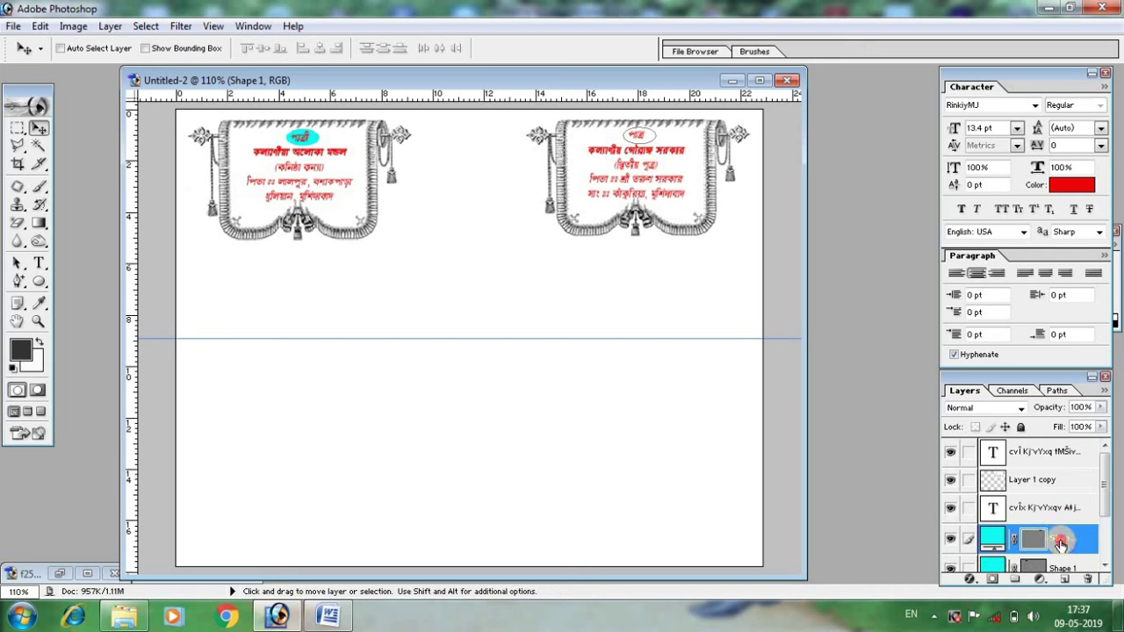
drag(1061, 545, 1030, 472)
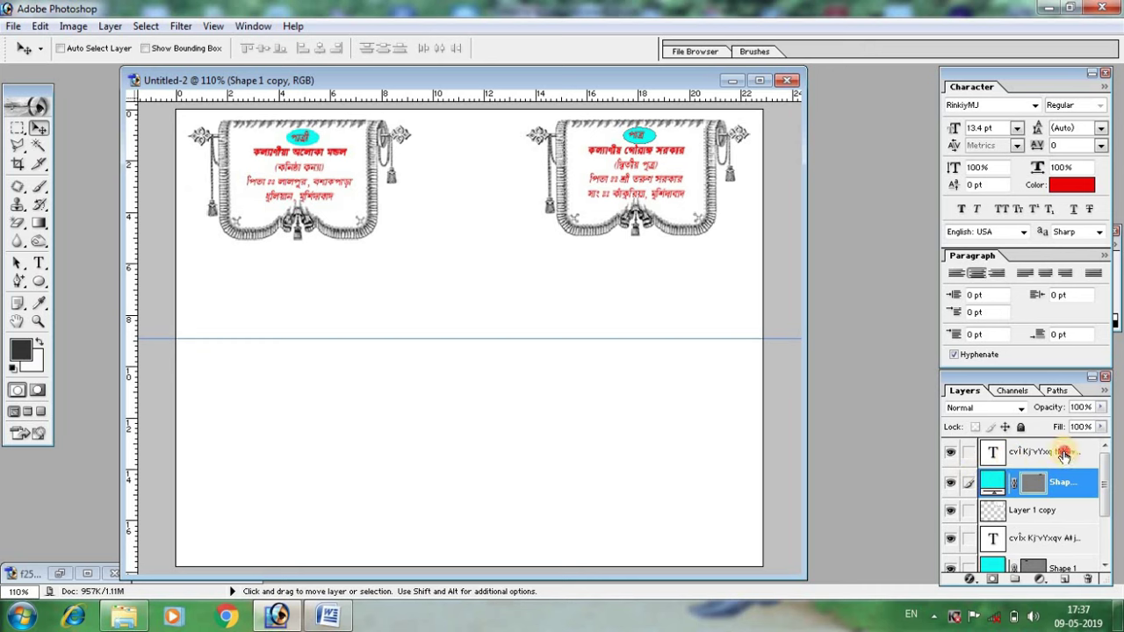
click(1065, 450)
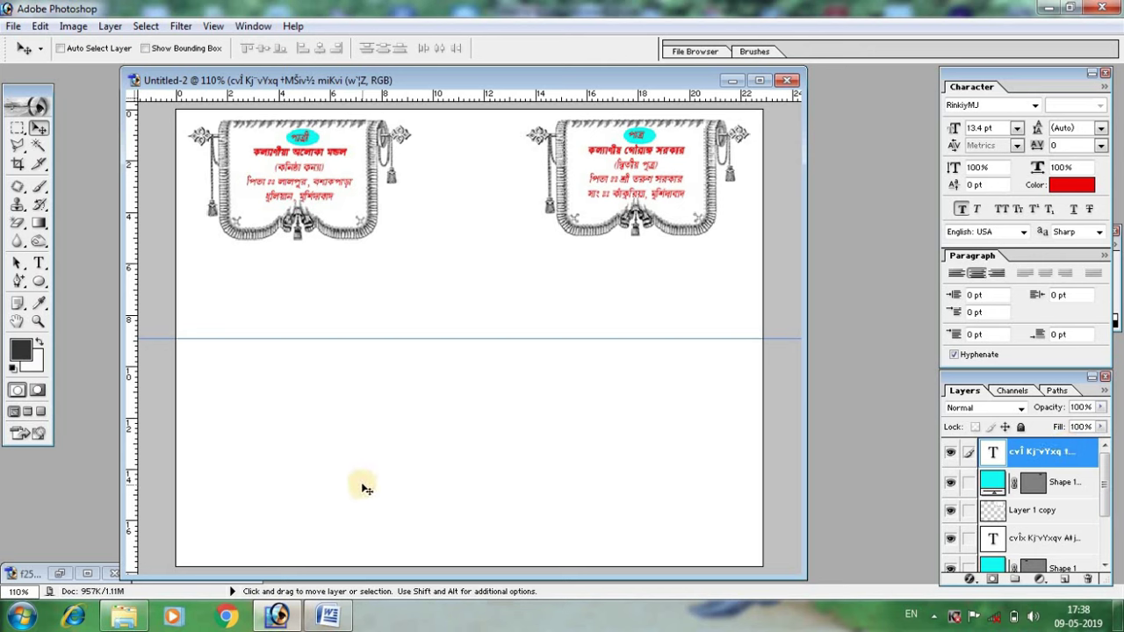
Step: Cut the seven Word script lines from পরিচিতি through the venue line
click(326, 616)
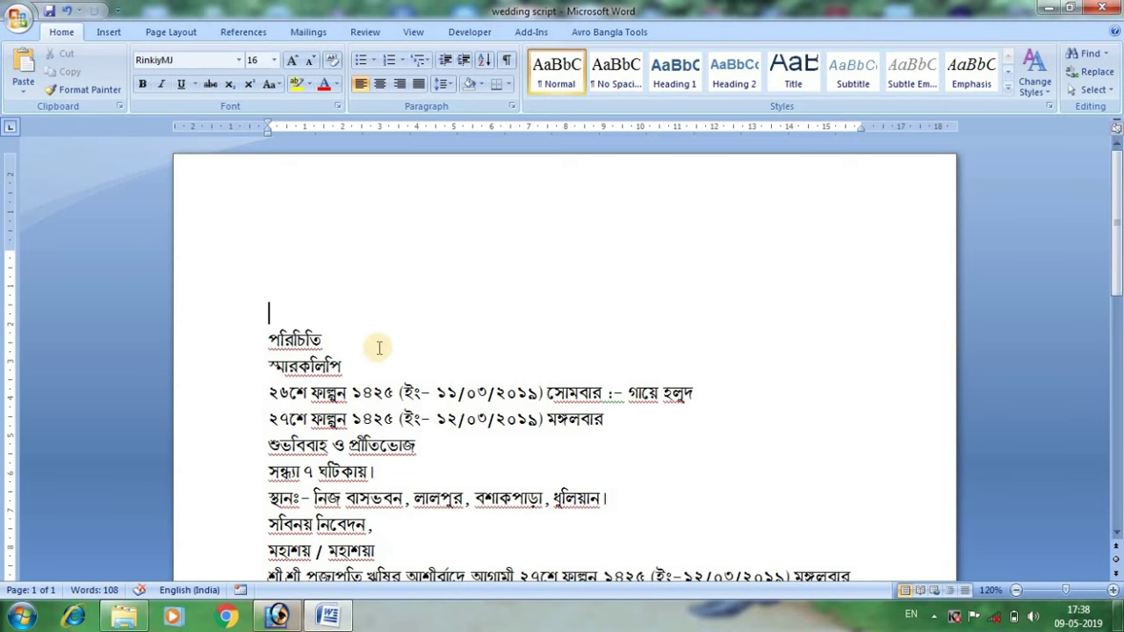
scroll(376, 342, down, 3)
scroll(368, 325, down, 1)
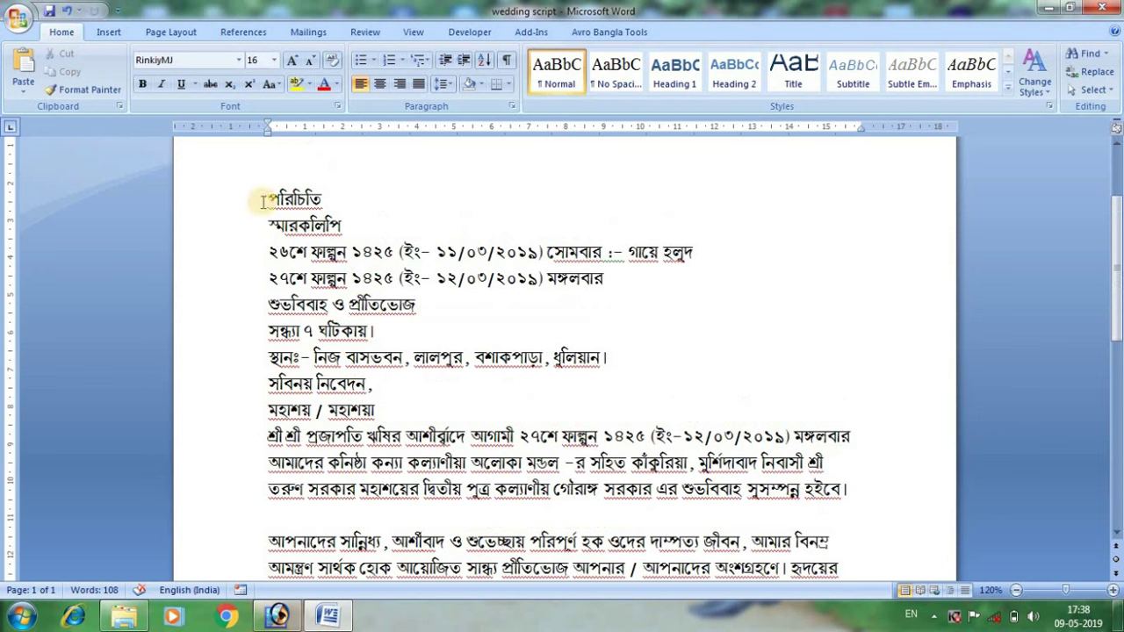
mouse_move(270, 205)
mouse_down()
mouse_move(587, 355)
mouse_move(611, 354)
mouse_up()
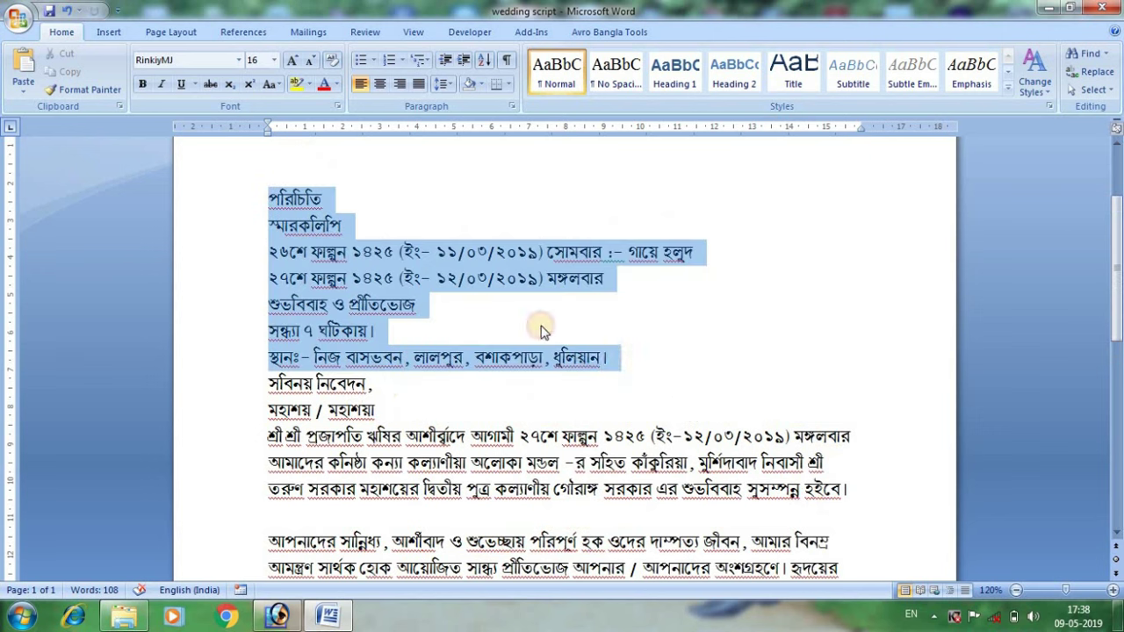
right_click(379, 275)
click(435, 290)
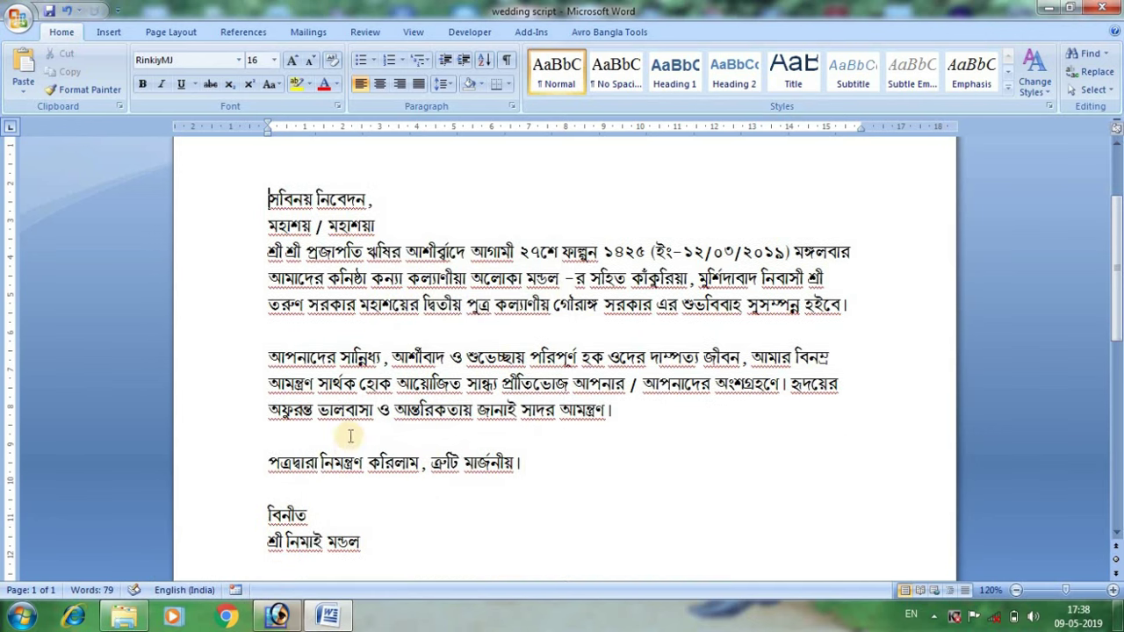
click(323, 618)
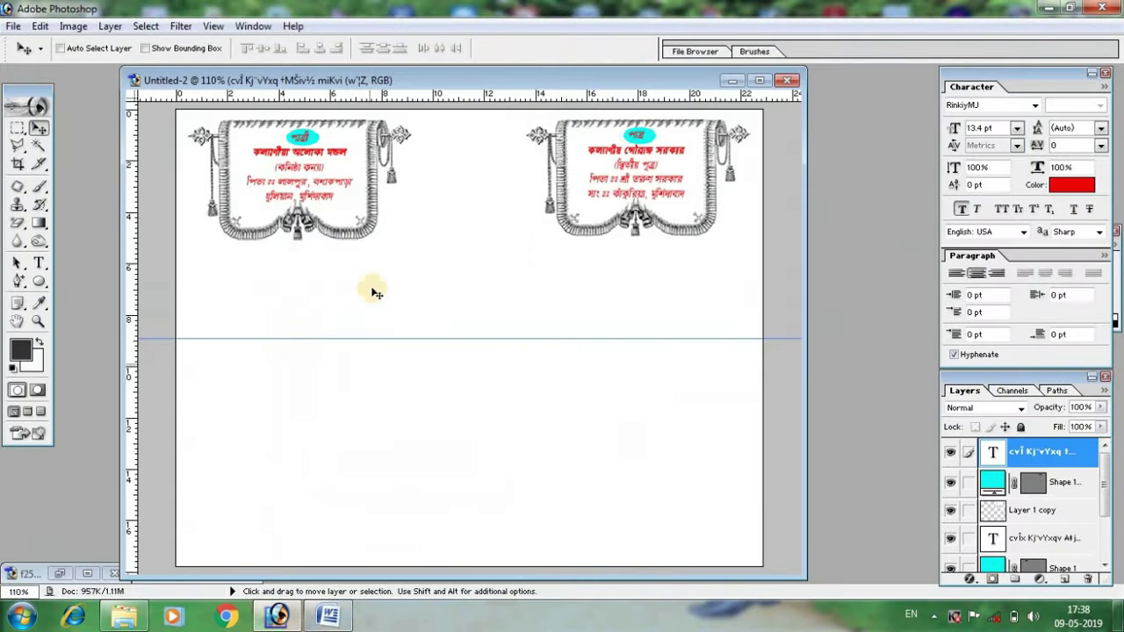
Step: Paste the cut Bengali lines as a new text layer at the top centre between the cards
click(40, 263)
click(345, 401)
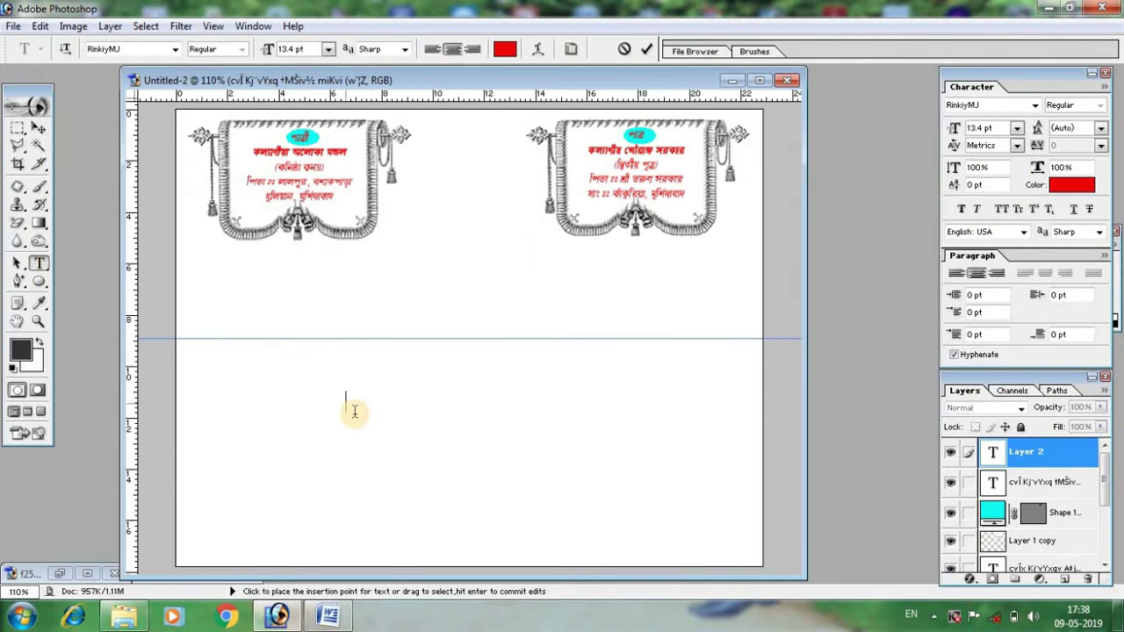
right_click(354, 391)
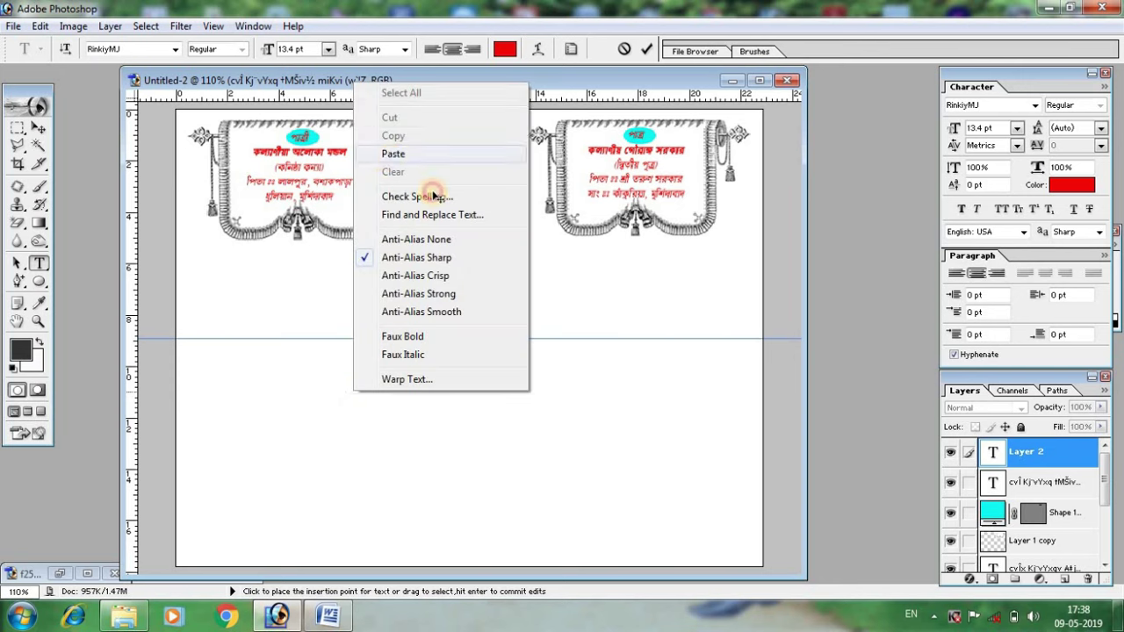
click(394, 154)
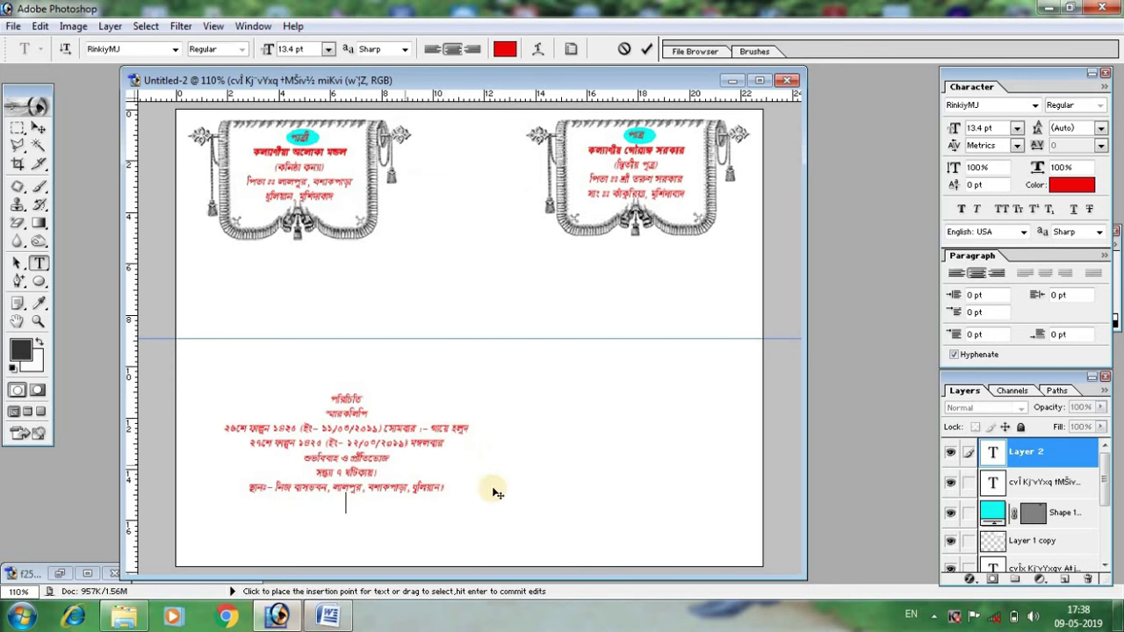
mouse_move(493, 502)
mouse_down()
mouse_move(620, 246)
mouse_move(567, 227)
mouse_up()
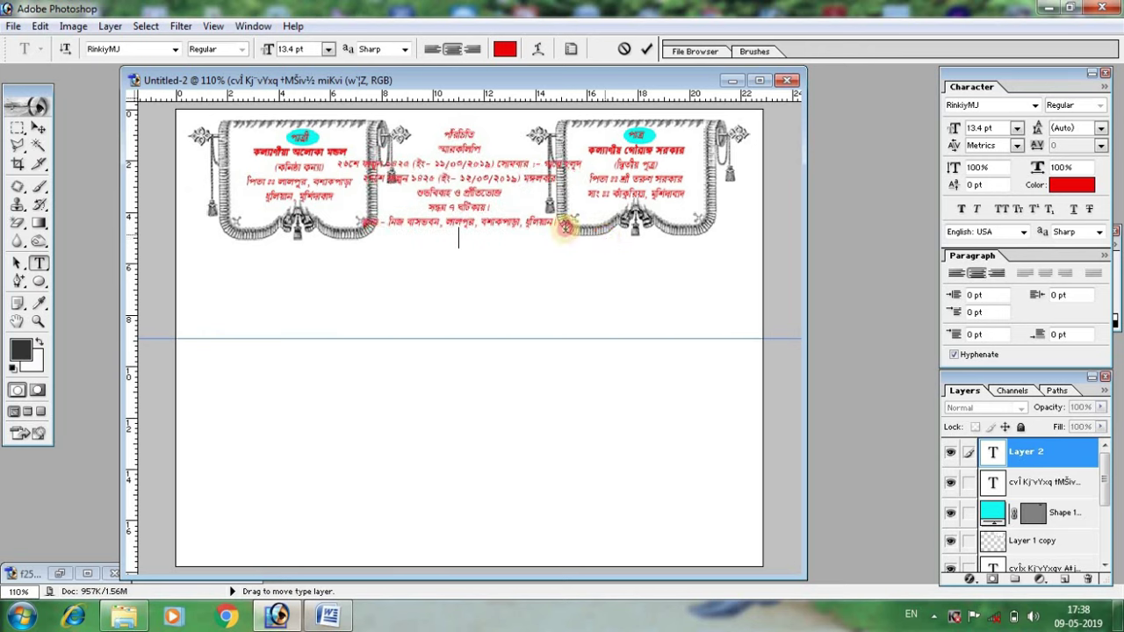
Step: Set the পরিচিতি heading to 18 pt and the remaining lines to 14 pt
click(450, 145)
drag(445, 135, 492, 132)
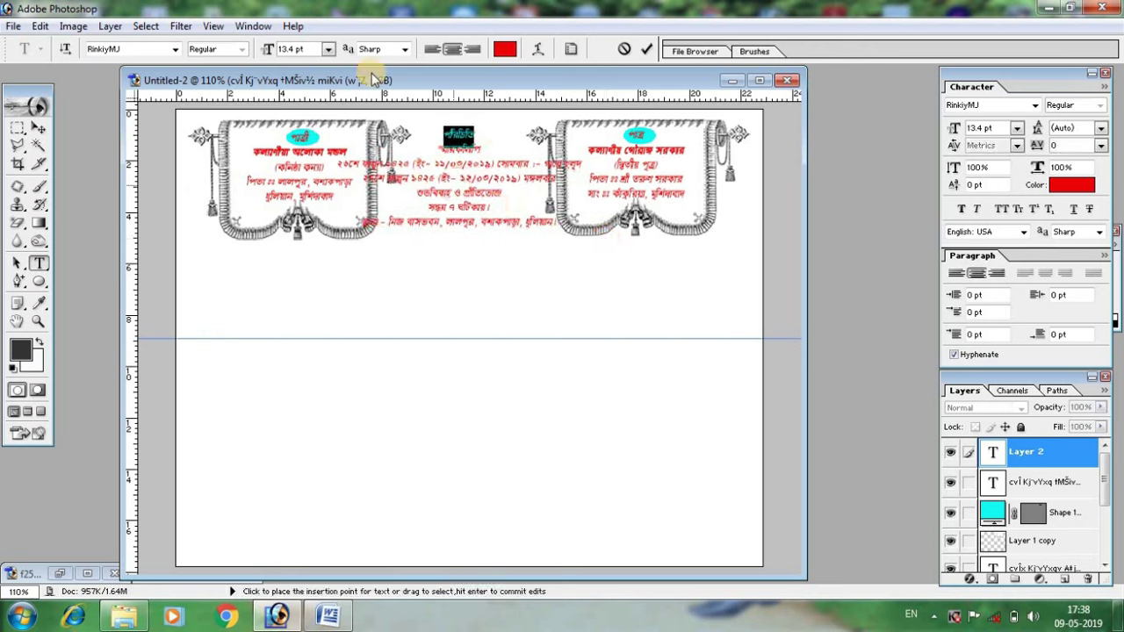
click(328, 49)
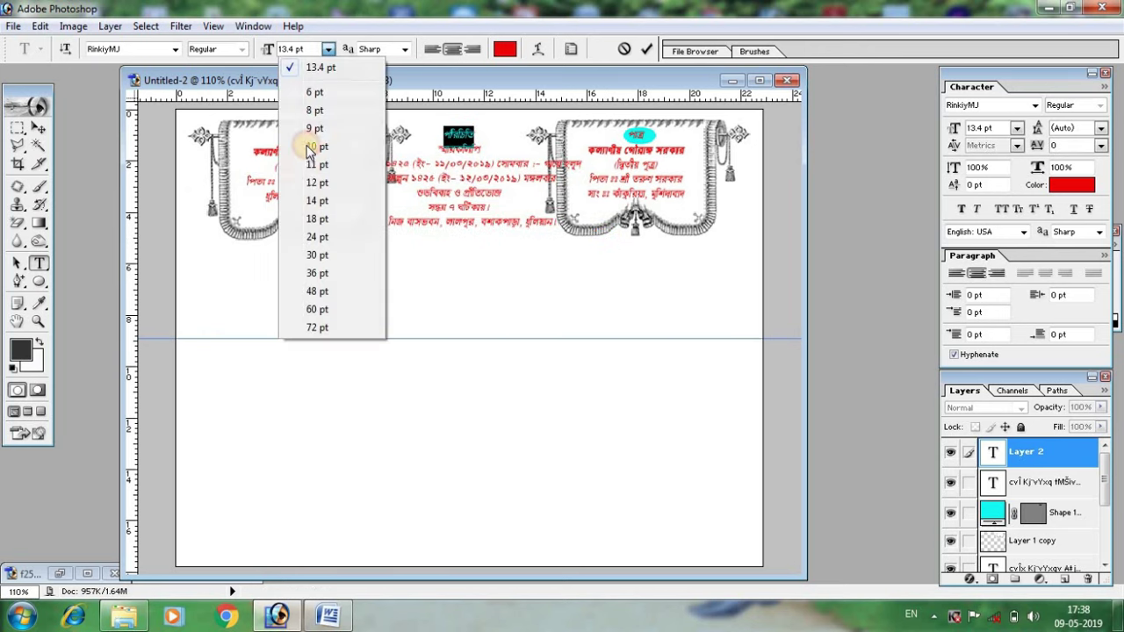
click(312, 220)
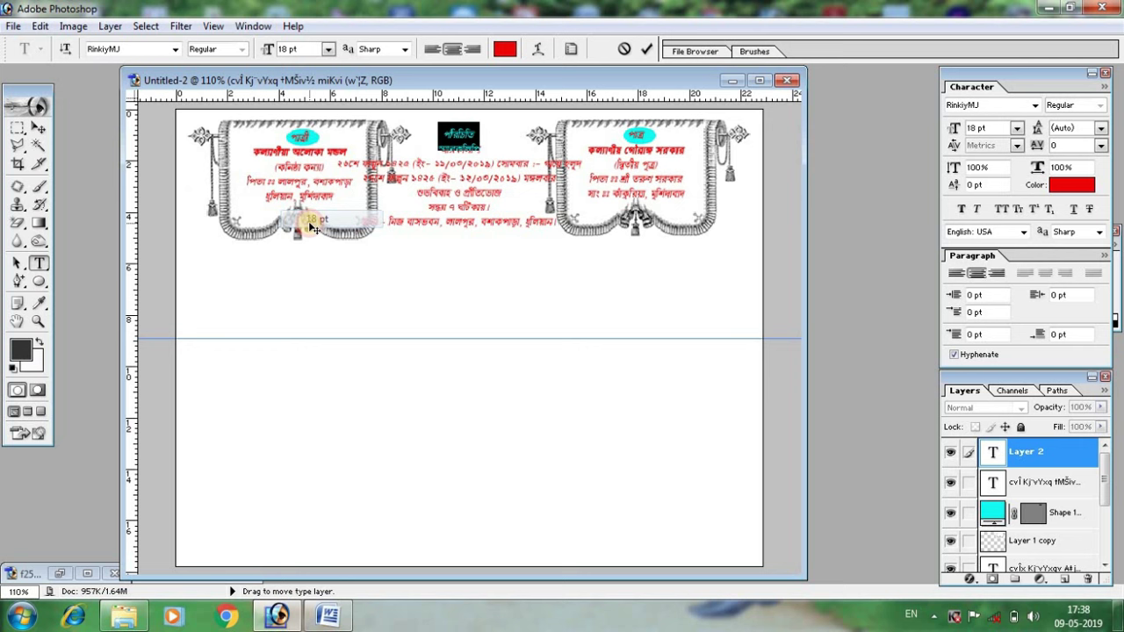
click(473, 169)
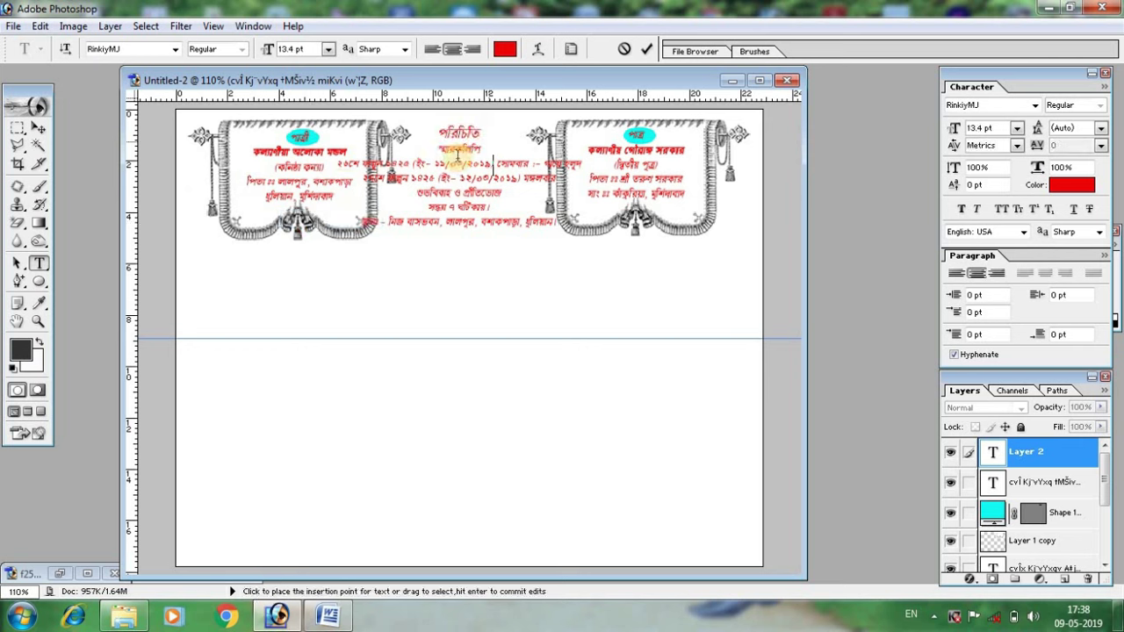
drag(442, 150, 566, 221)
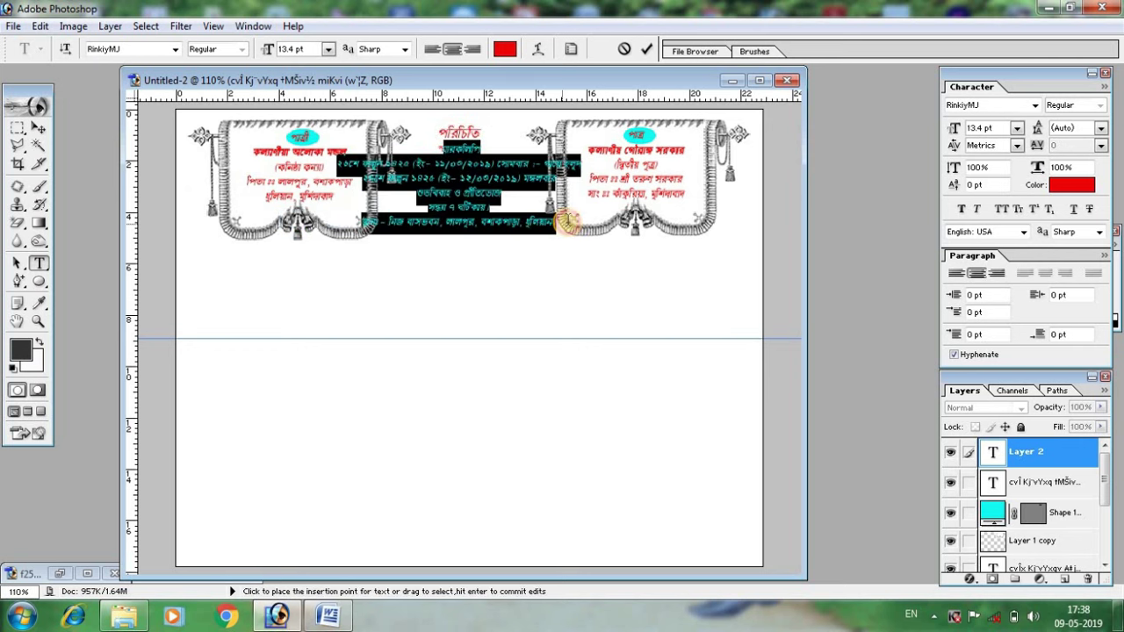
click(327, 50)
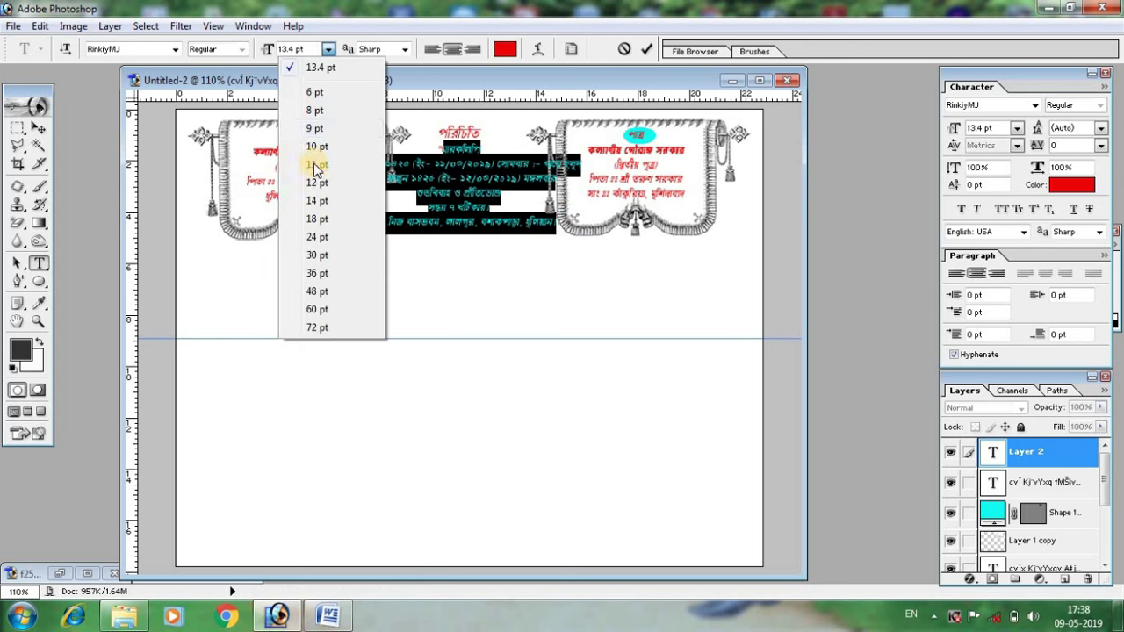
click(311, 202)
click(481, 198)
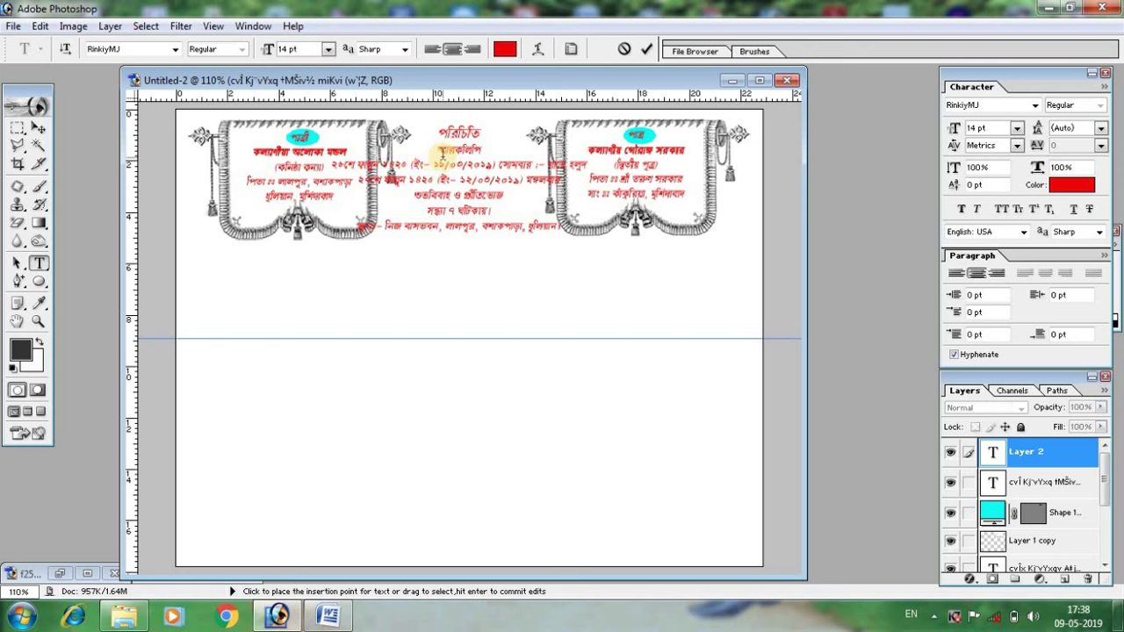
Step: Resize the body lines to 18 pt and the পরিচিতি heading to 24 pt
mouse_move(439, 151)
mouse_down()
mouse_move(542, 226)
mouse_move(575, 231)
mouse_up()
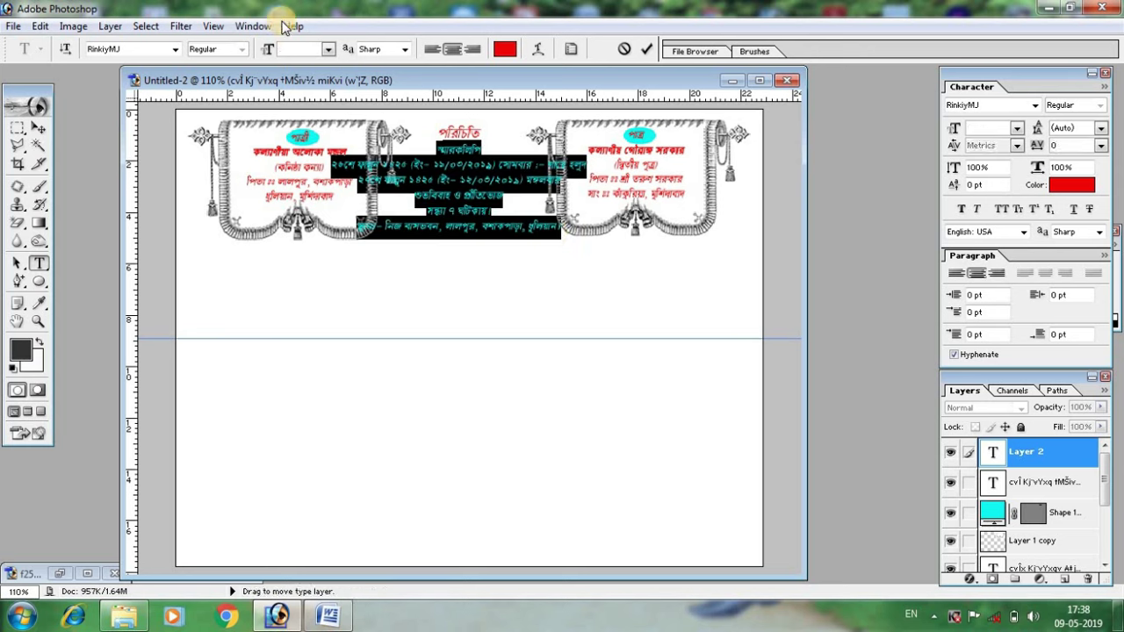
click(328, 50)
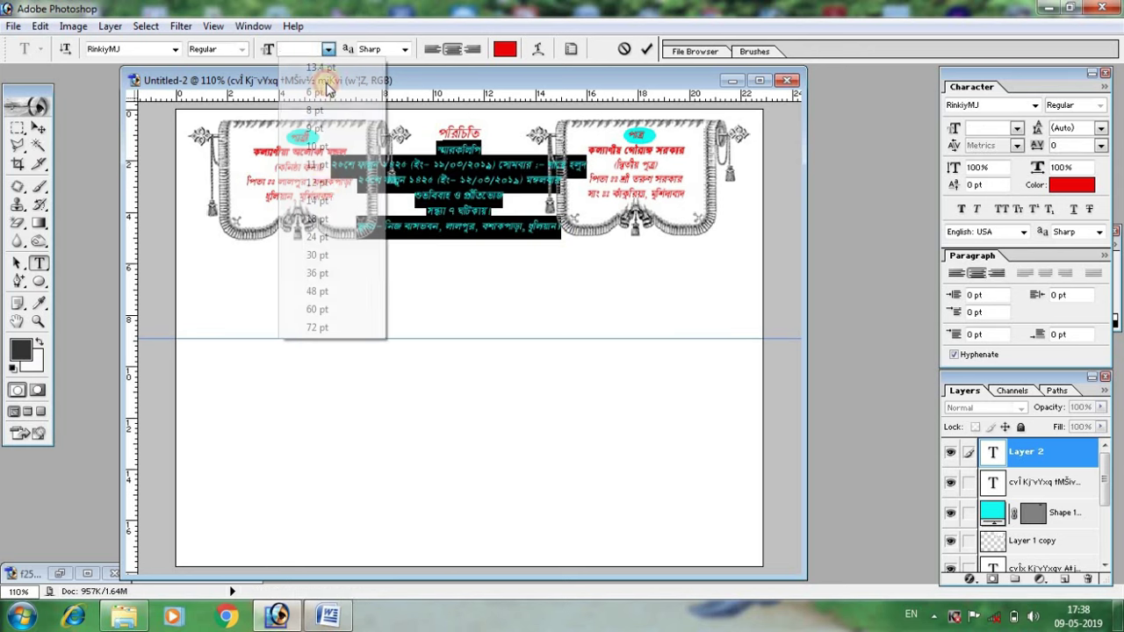
click(316, 219)
click(446, 172)
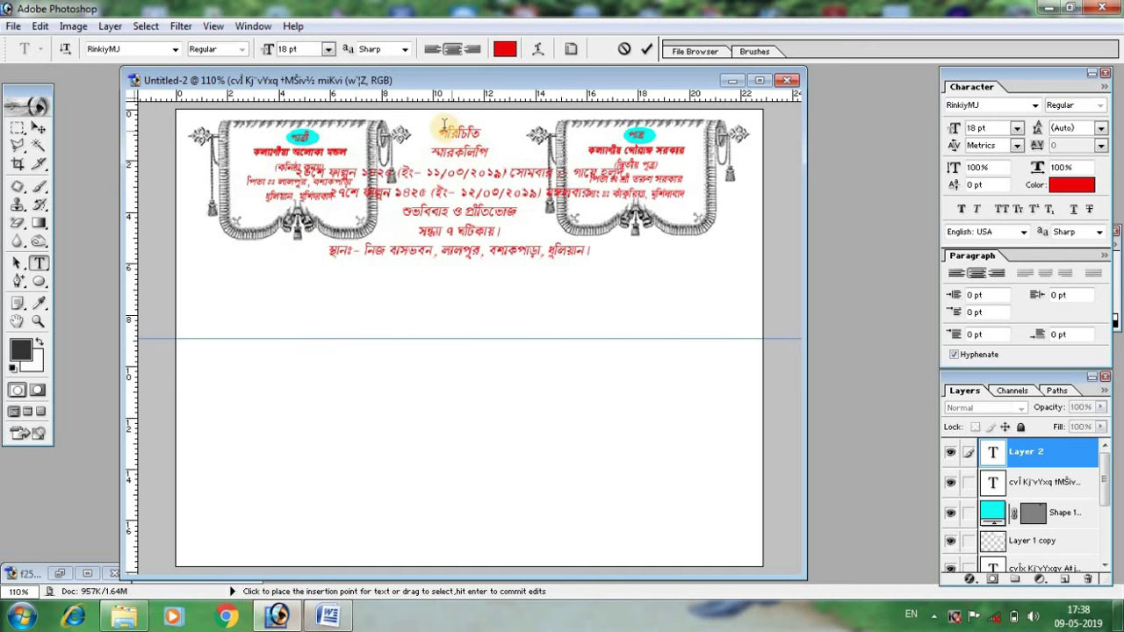
double_click(458, 137)
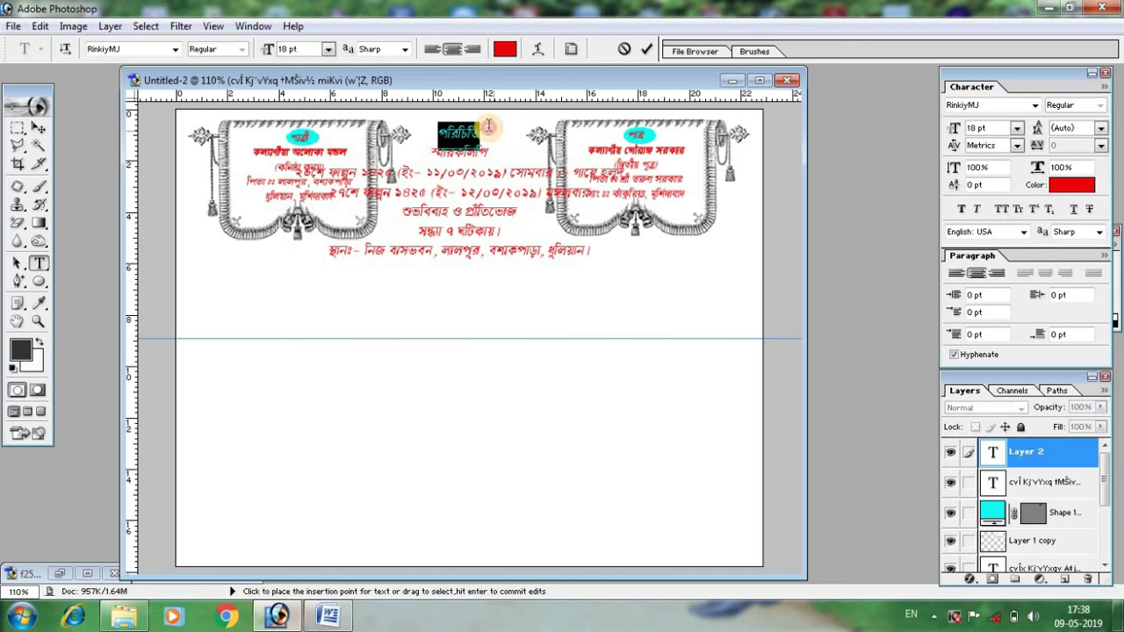
click(328, 50)
click(316, 237)
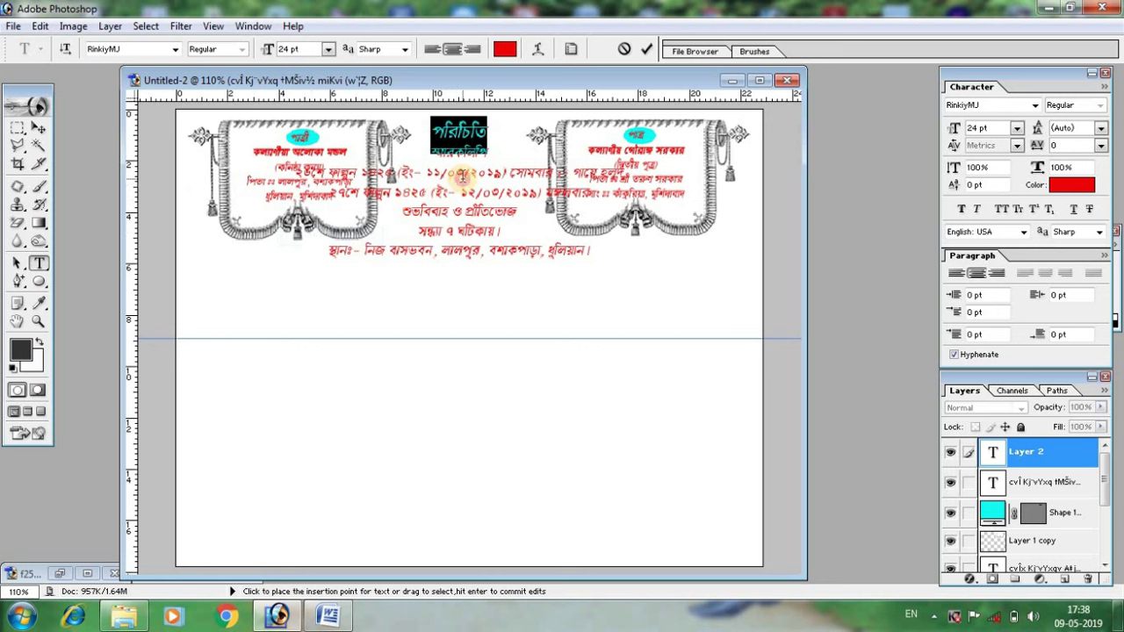
click(462, 175)
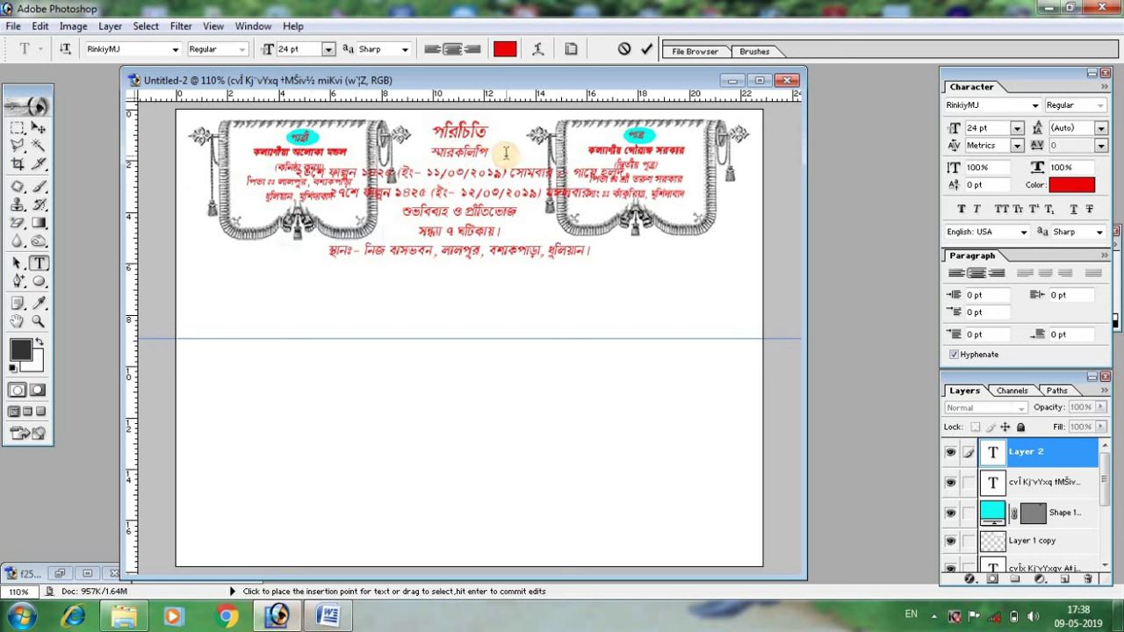
Step: Push the schedule lines down with blank lines and Faux Bold the words গায়ে হলুদ
key(Return)
key(Return)
key(Return)
key(Return)
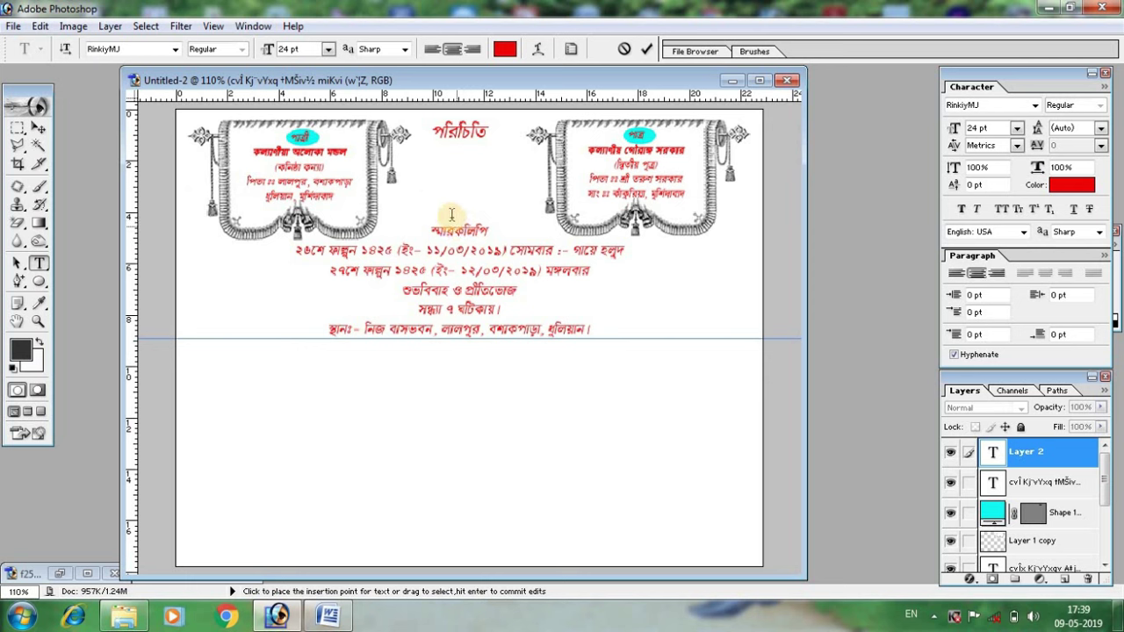
click(327, 49)
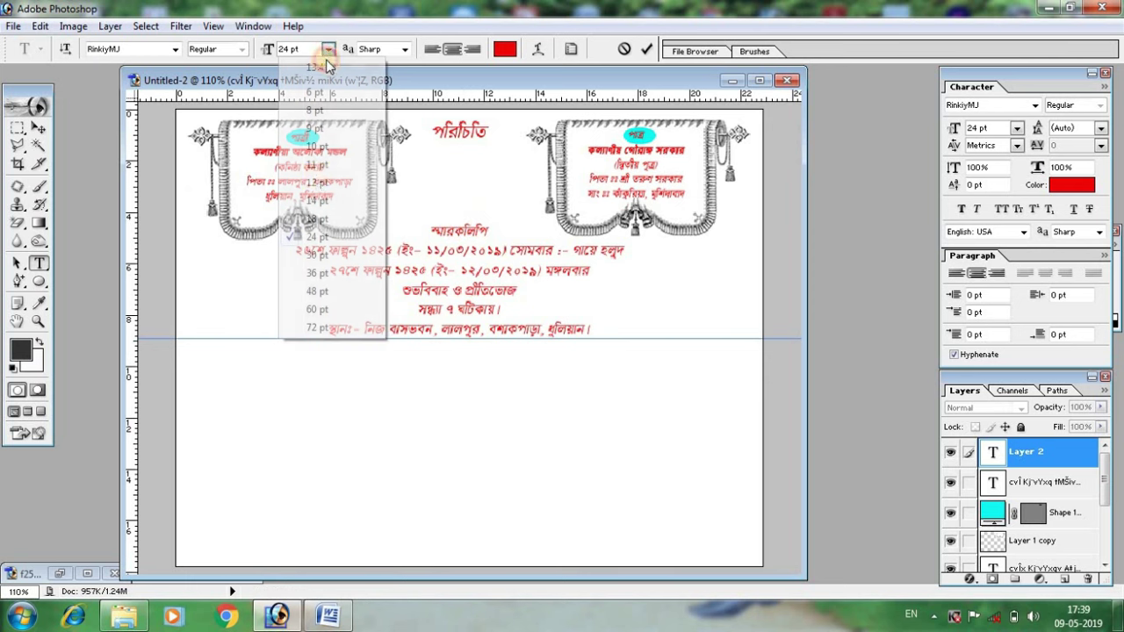
click(312, 214)
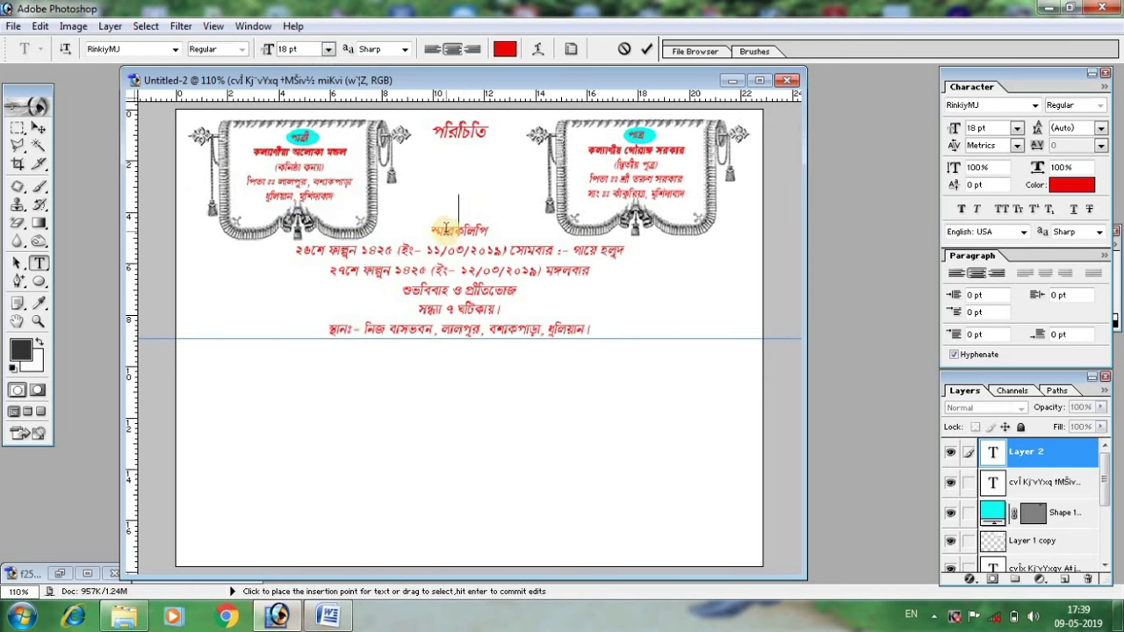
key(ctrl+z)
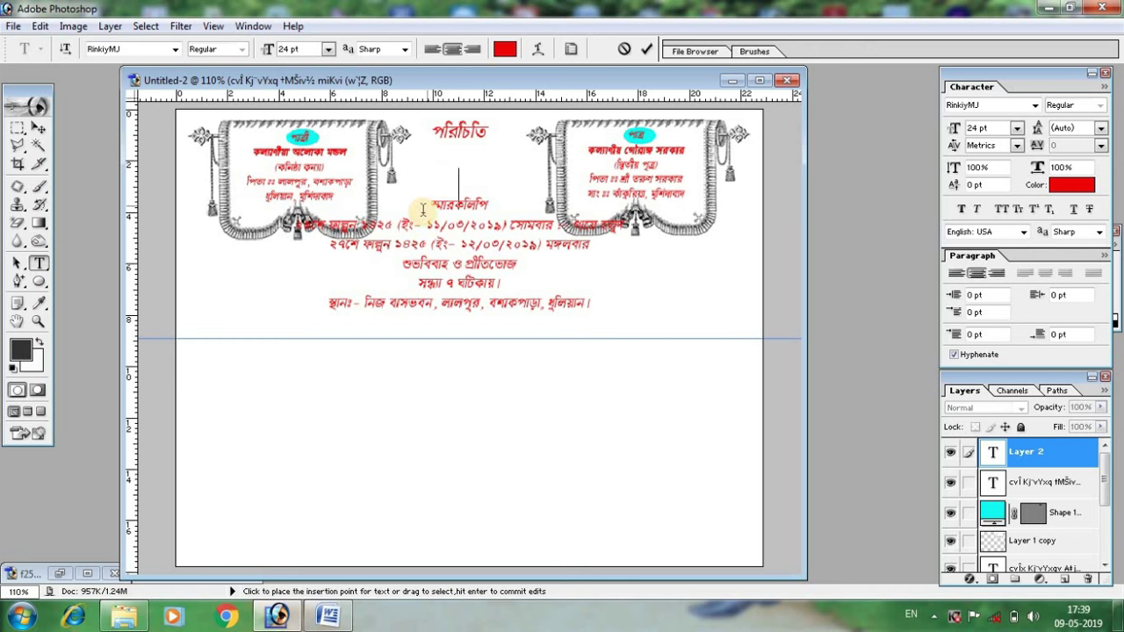
key(Return)
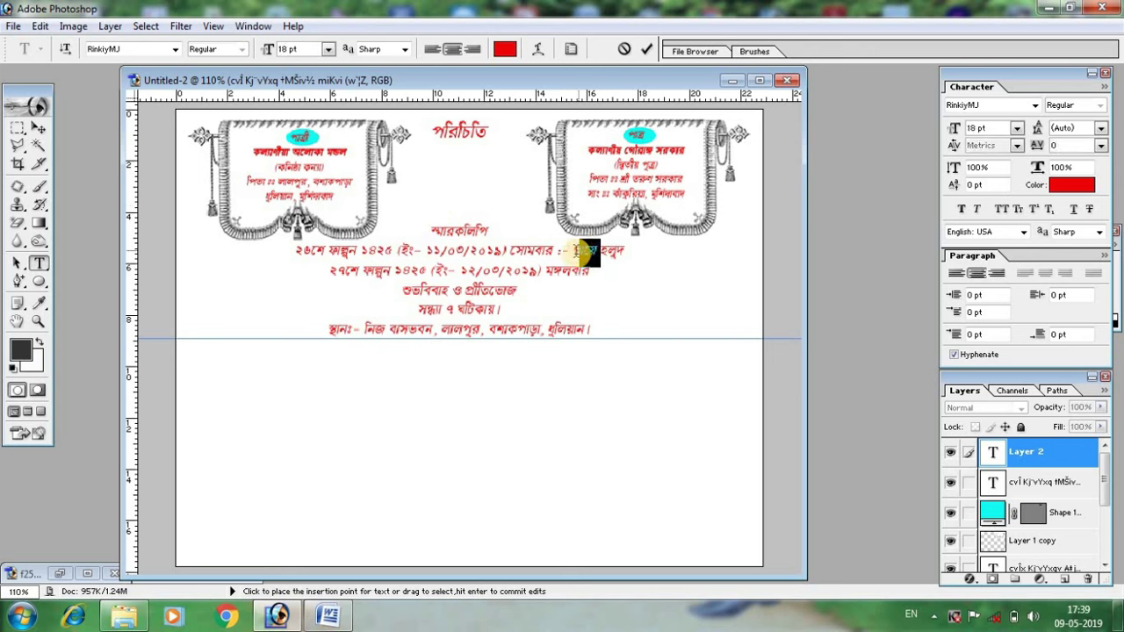
drag(574, 250, 673, 252)
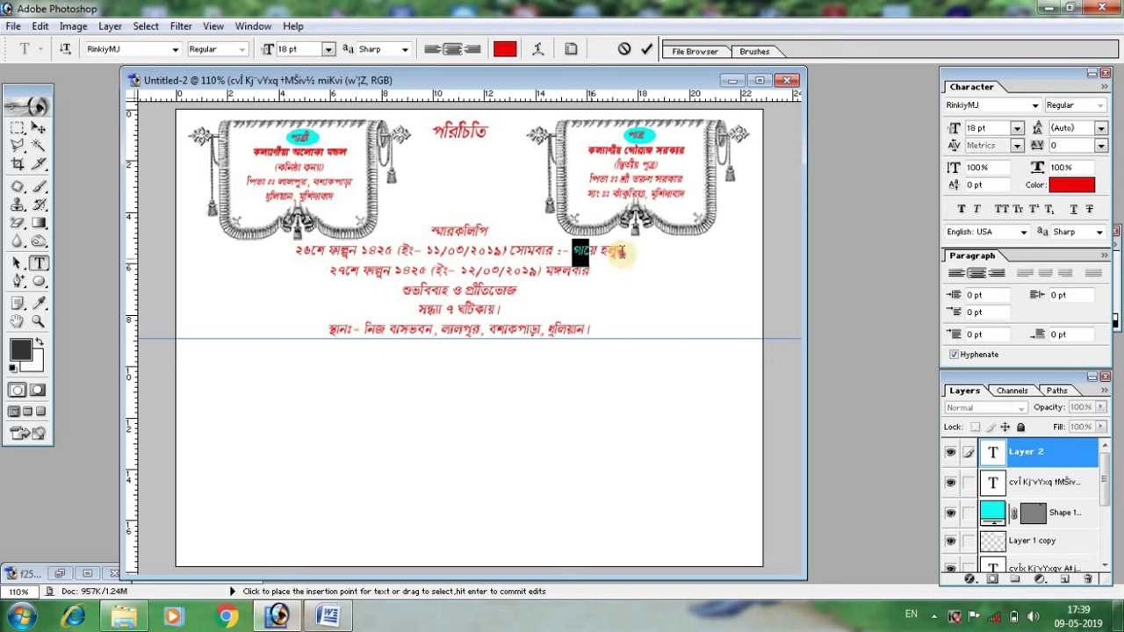
click(961, 211)
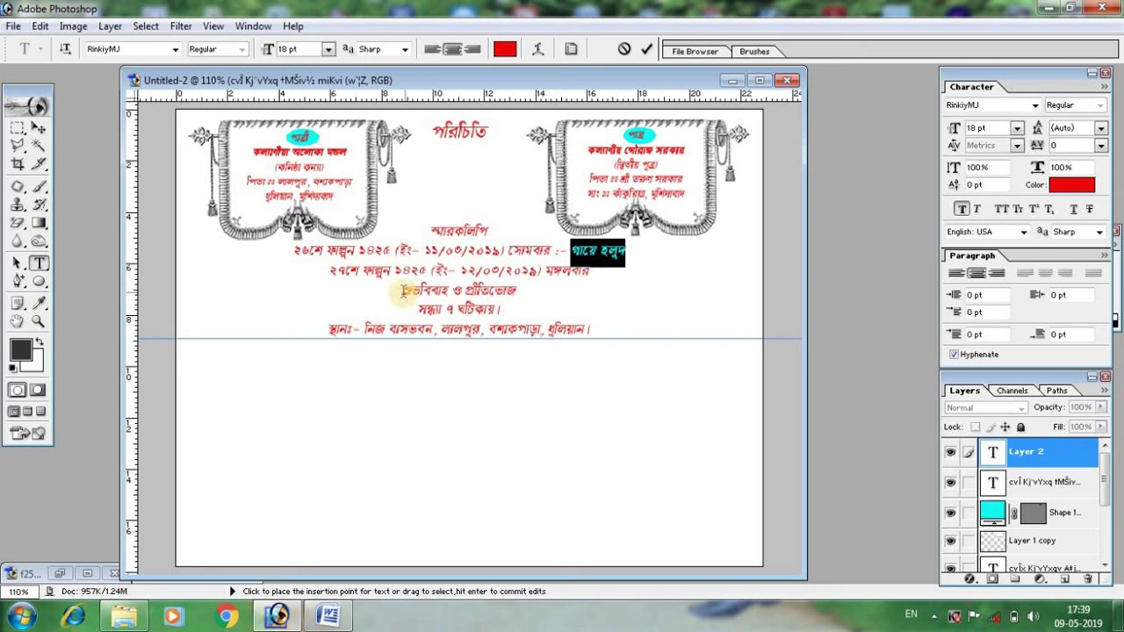
drag(403, 289, 517, 292)
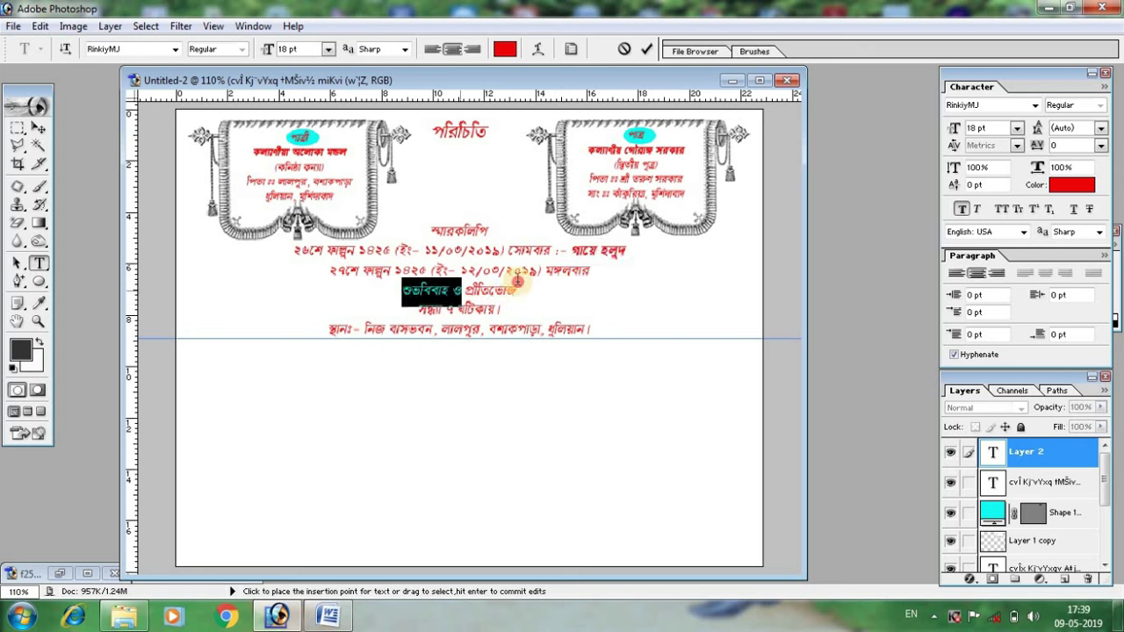
Step: Faux Bold the শুভবিবাহ ও প্রীতিভোজ line and the venue line, then commit the text
click(962, 211)
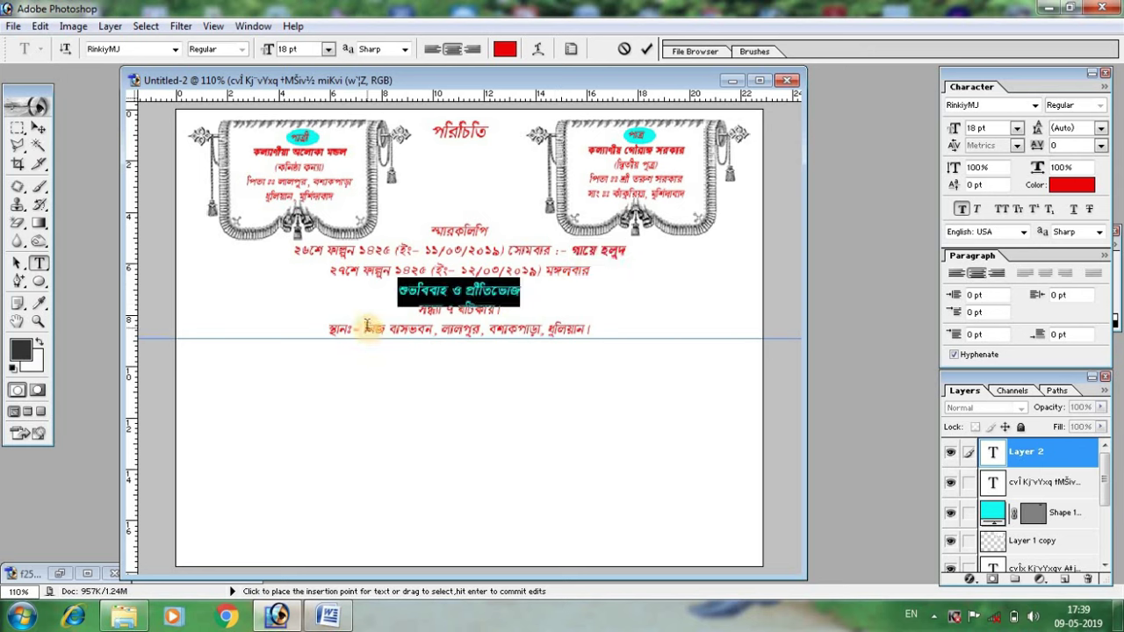
drag(367, 325, 578, 330)
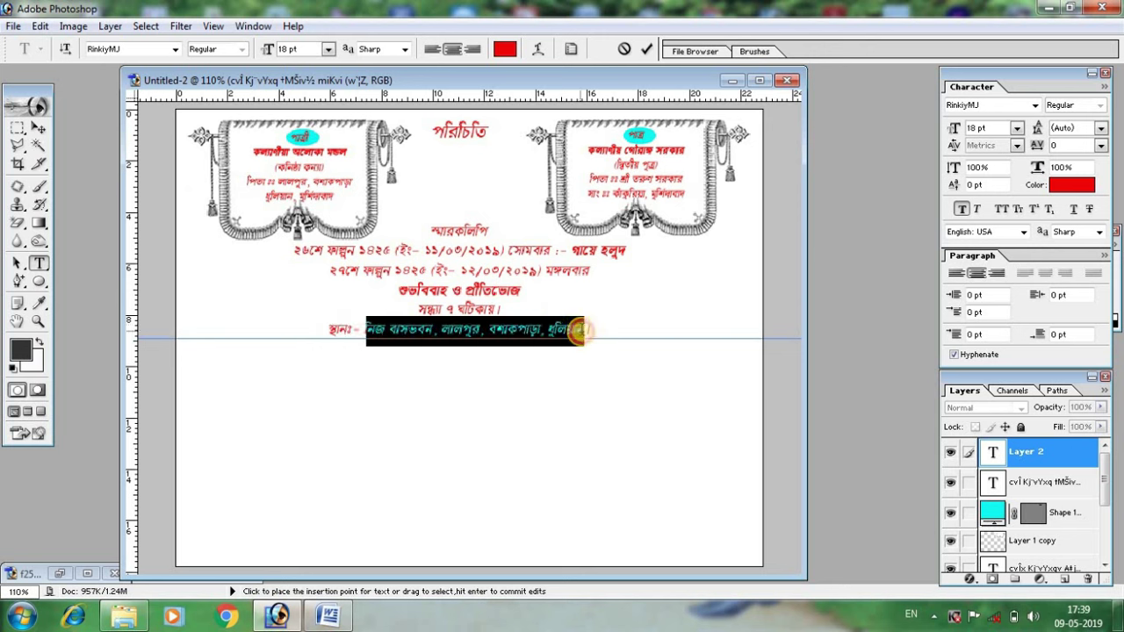
click(960, 211)
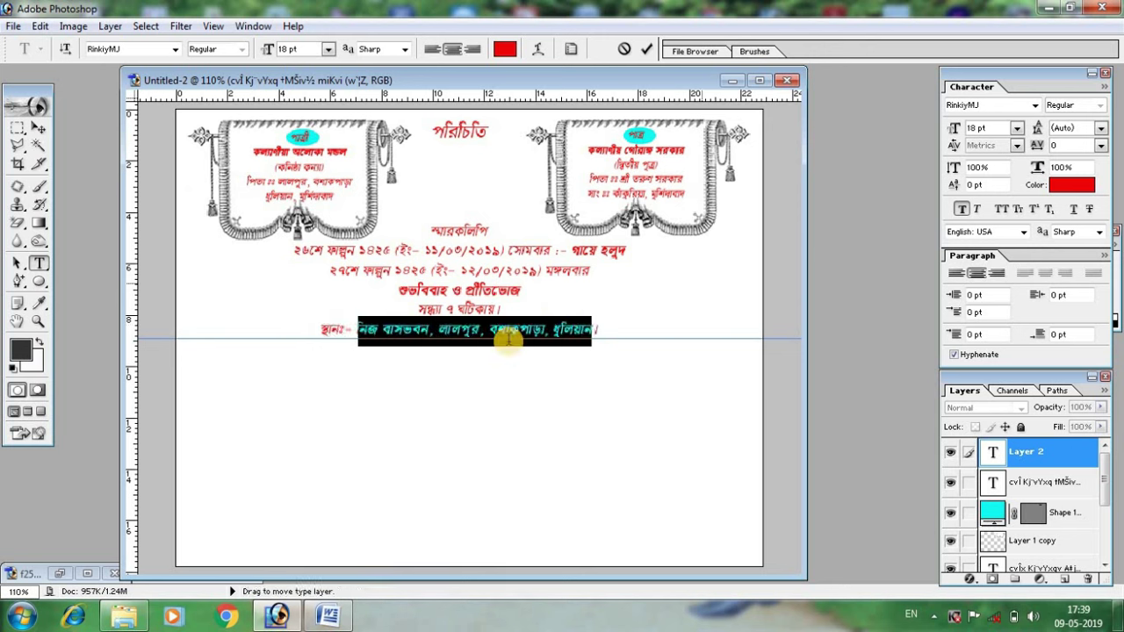
click(506, 337)
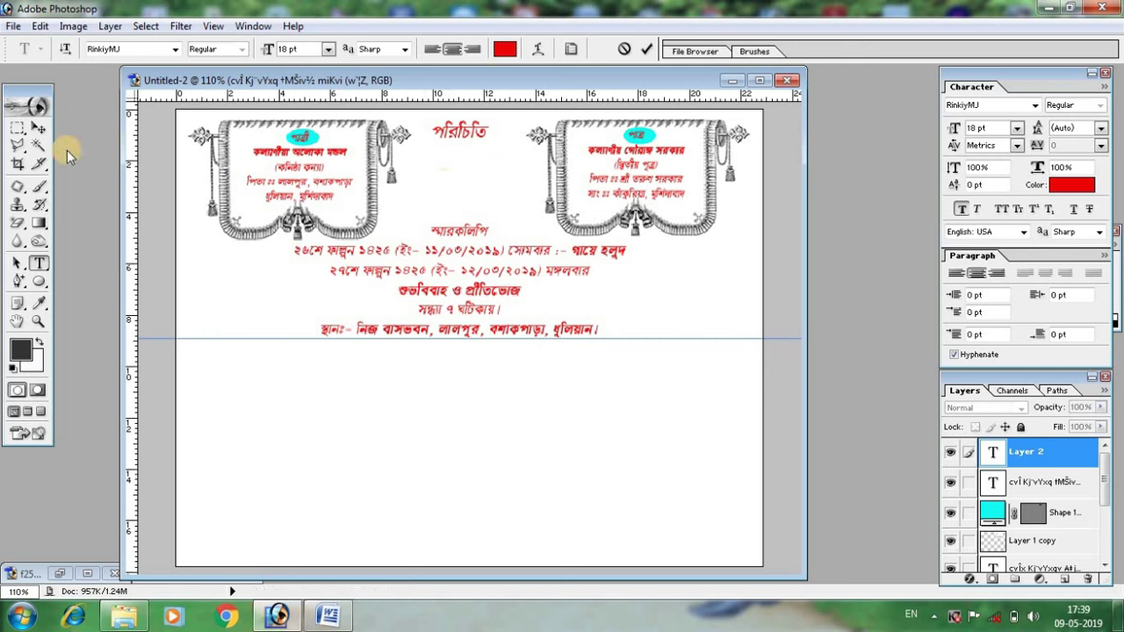
click(44, 126)
double_click(831, 278)
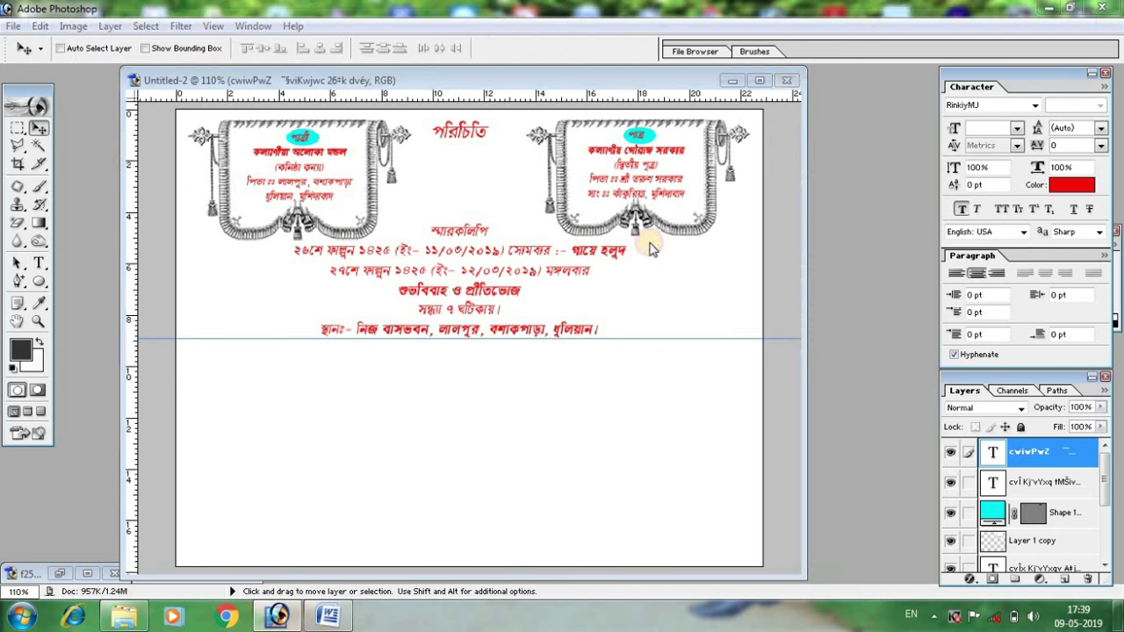
click(139, 123)
Step: Open the butterfly JPEG from the Desktop, drag it into the invitation and resize it
click(39, 141)
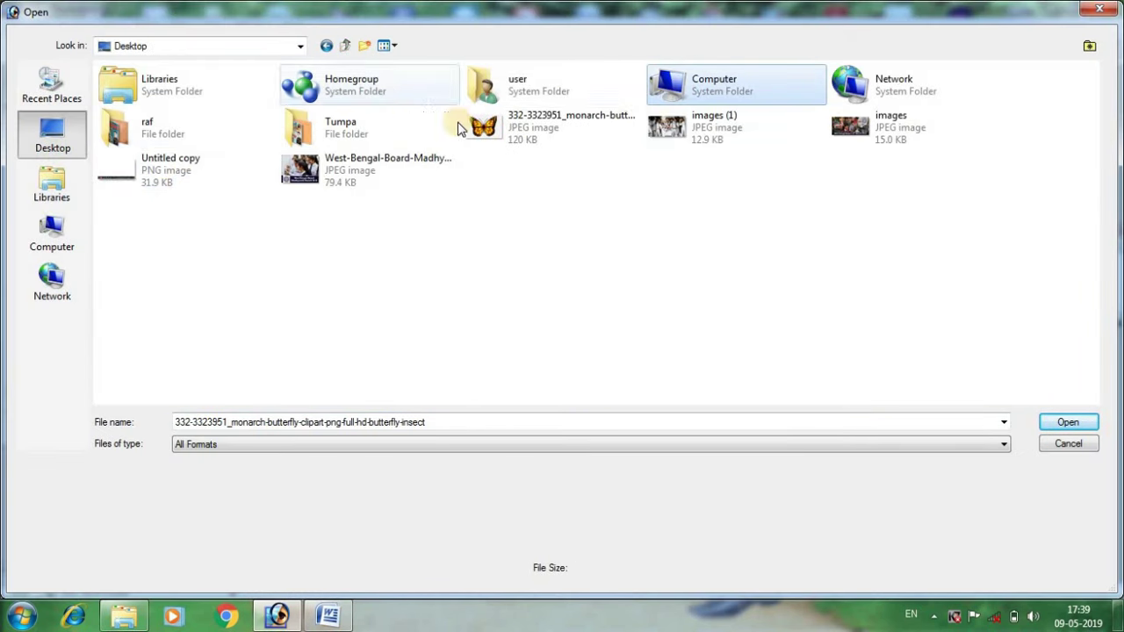
click(554, 127)
click(1067, 423)
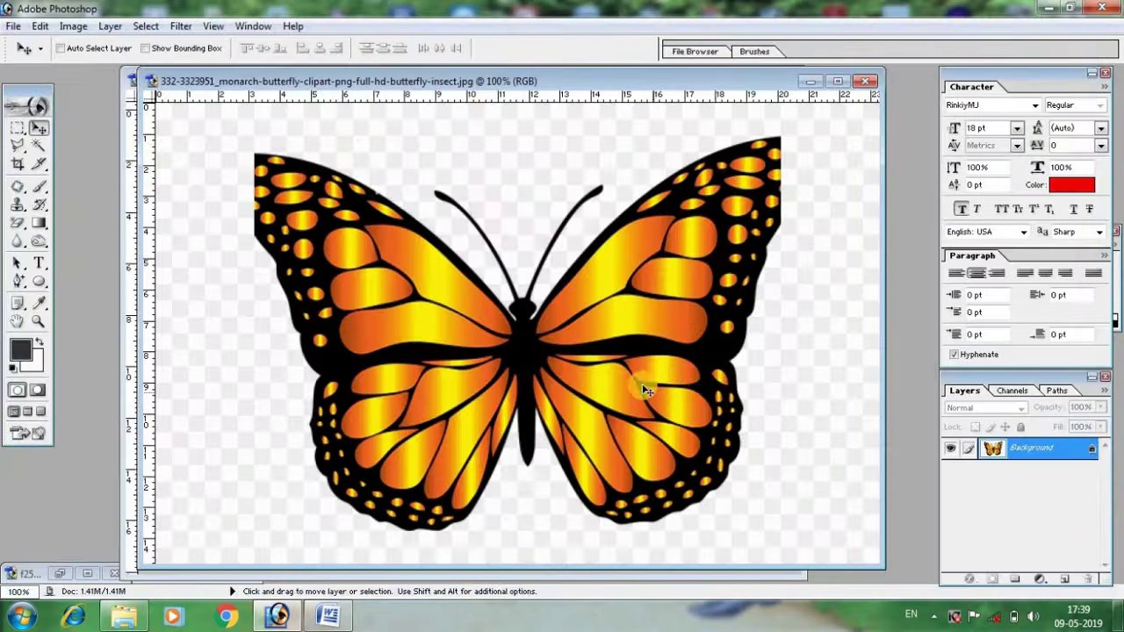
drag(319, 81, 690, 175)
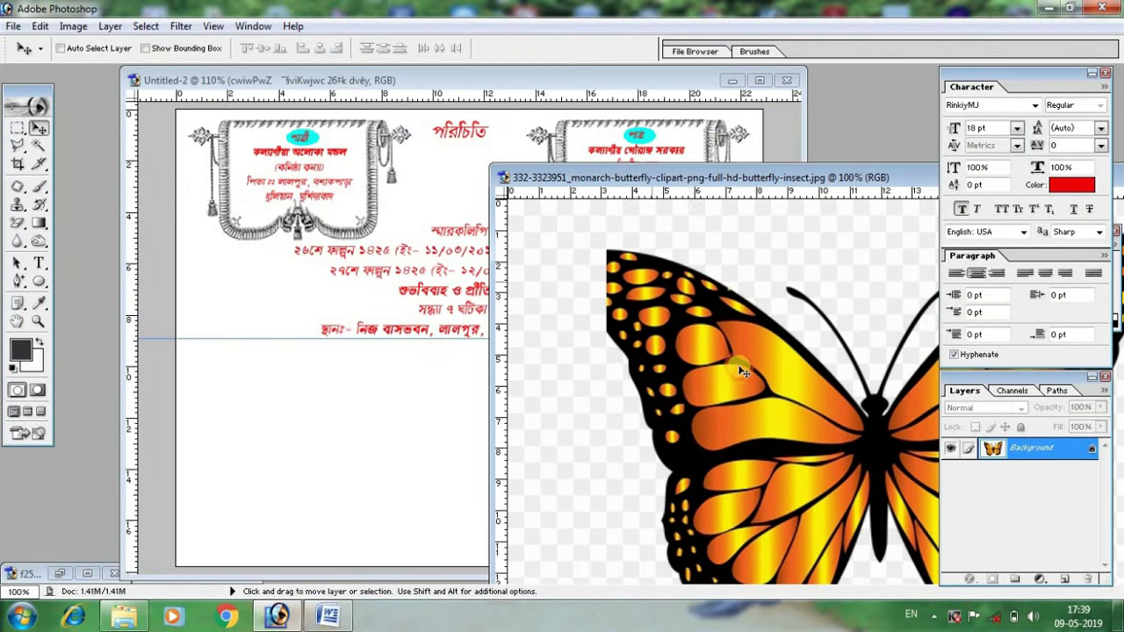
mouse_move(740, 371)
mouse_down()
mouse_move(386, 299)
mouse_move(419, 362)
mouse_up()
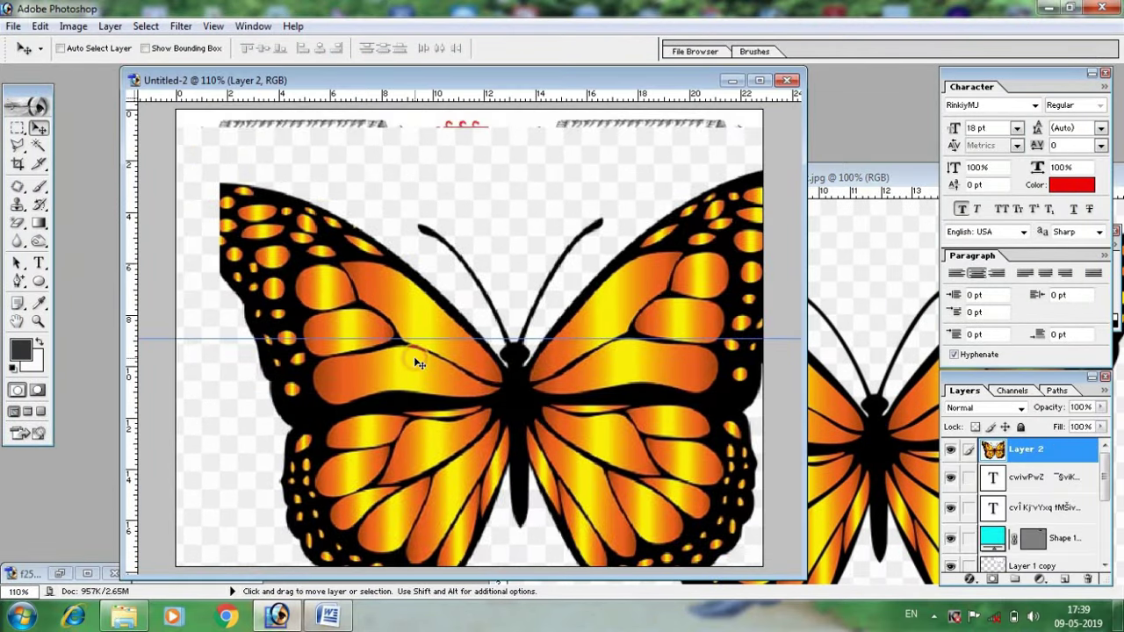
key(ctrl+t)
mouse_move(225, 220)
mouse_down()
mouse_move(211, 145)
mouse_move(575, 400)
mouse_up()
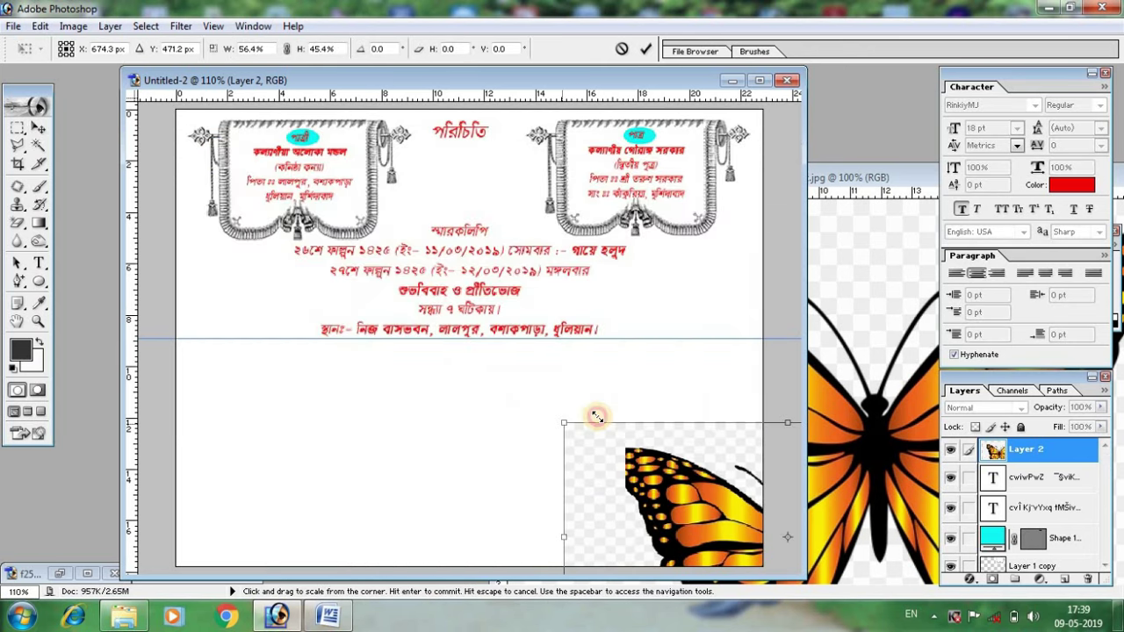
mouse_move(435, 336)
mouse_down()
mouse_move(339, 294)
mouse_move(301, 212)
mouse_up()
key(Return)
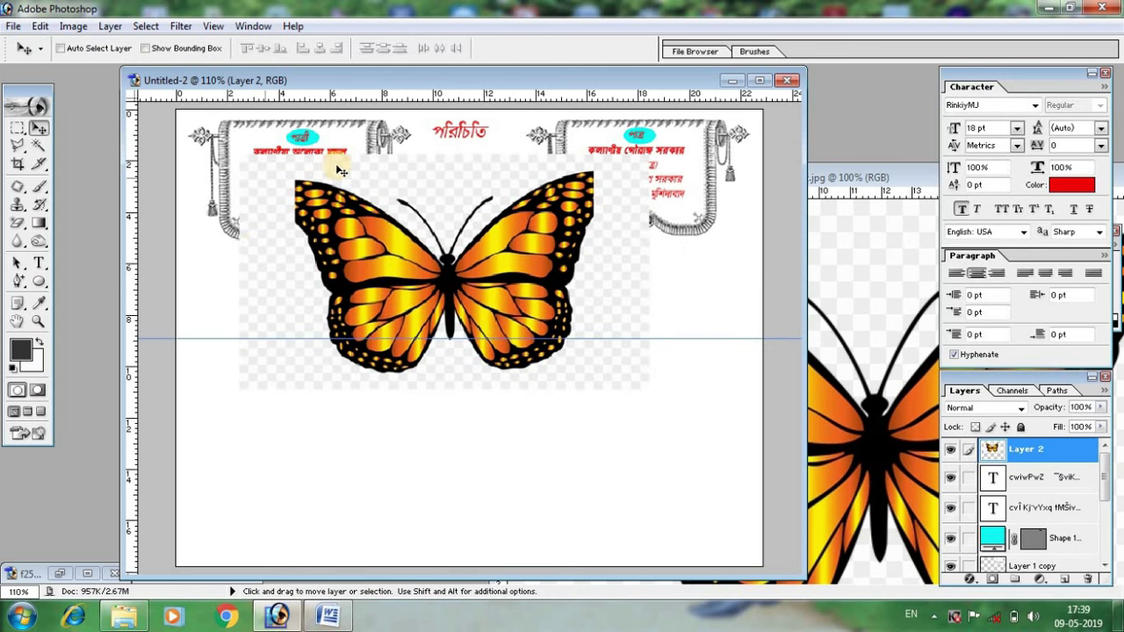
Step: Magic-erase the butterfly's background, then shrink it and centre it below পরিচিতি between the banners
click(18, 223)
click(271, 262)
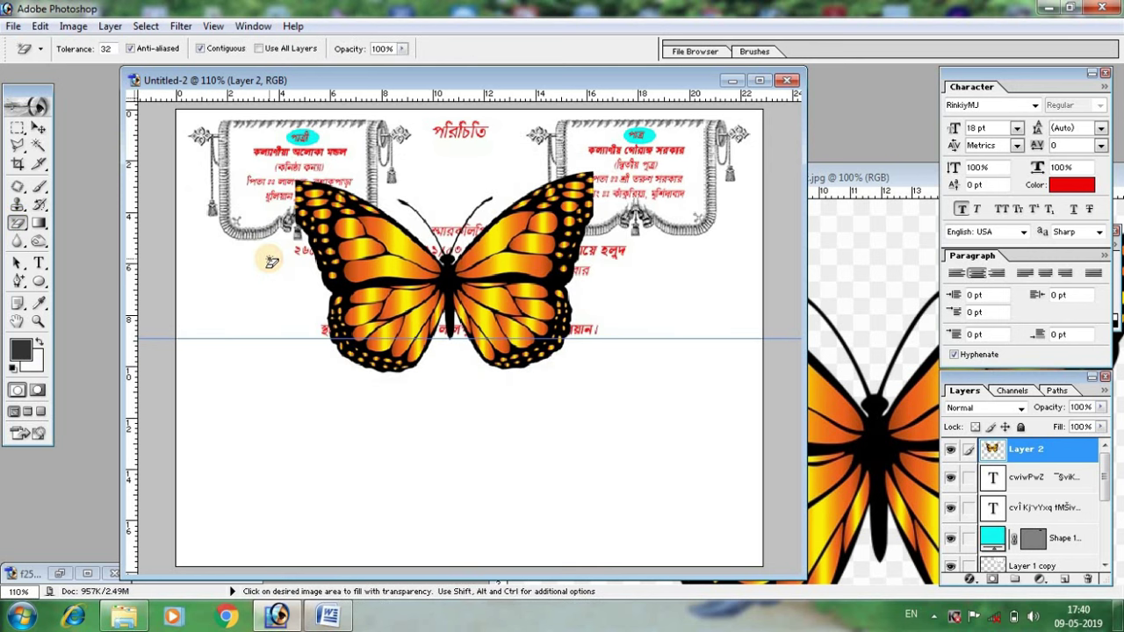
click(38, 127)
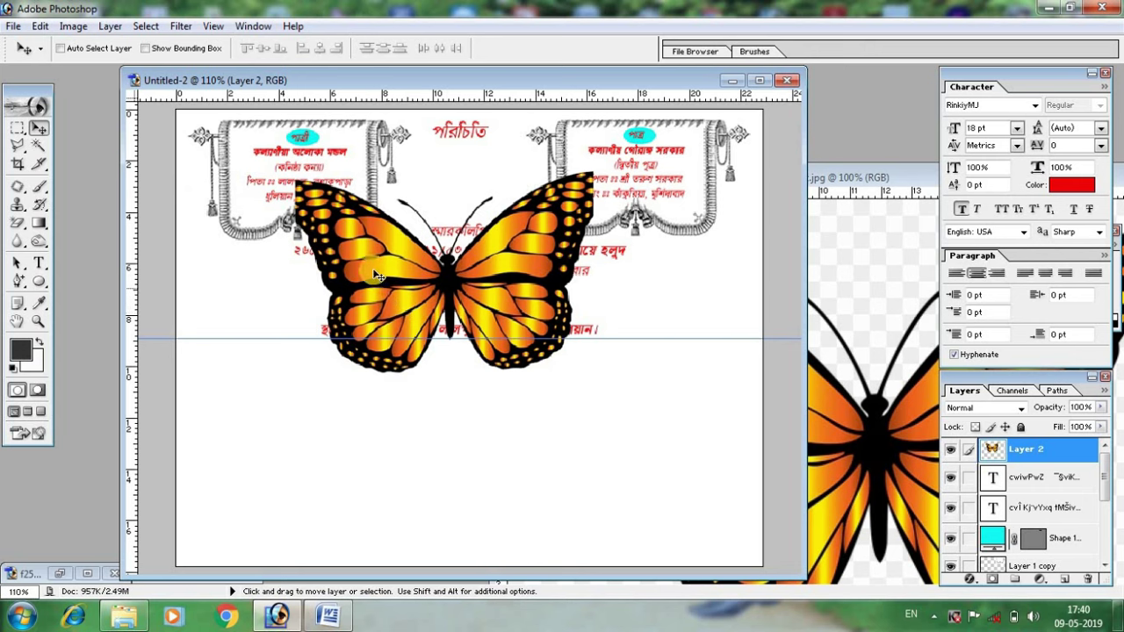
drag(372, 270, 432, 272)
key(ctrl+t)
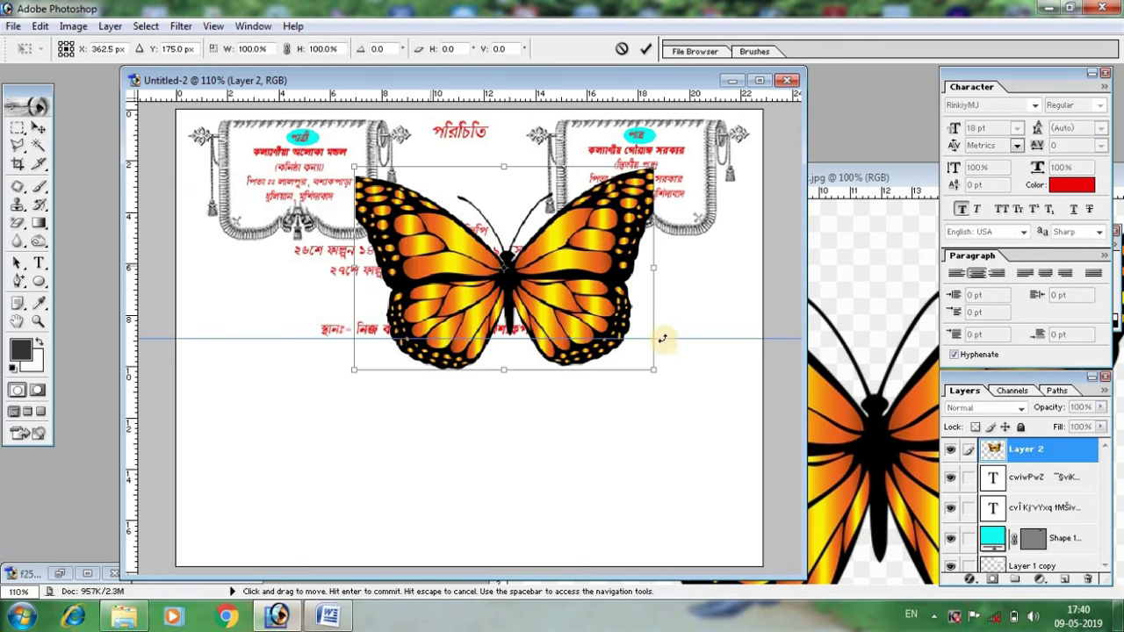
drag(659, 365, 461, 260)
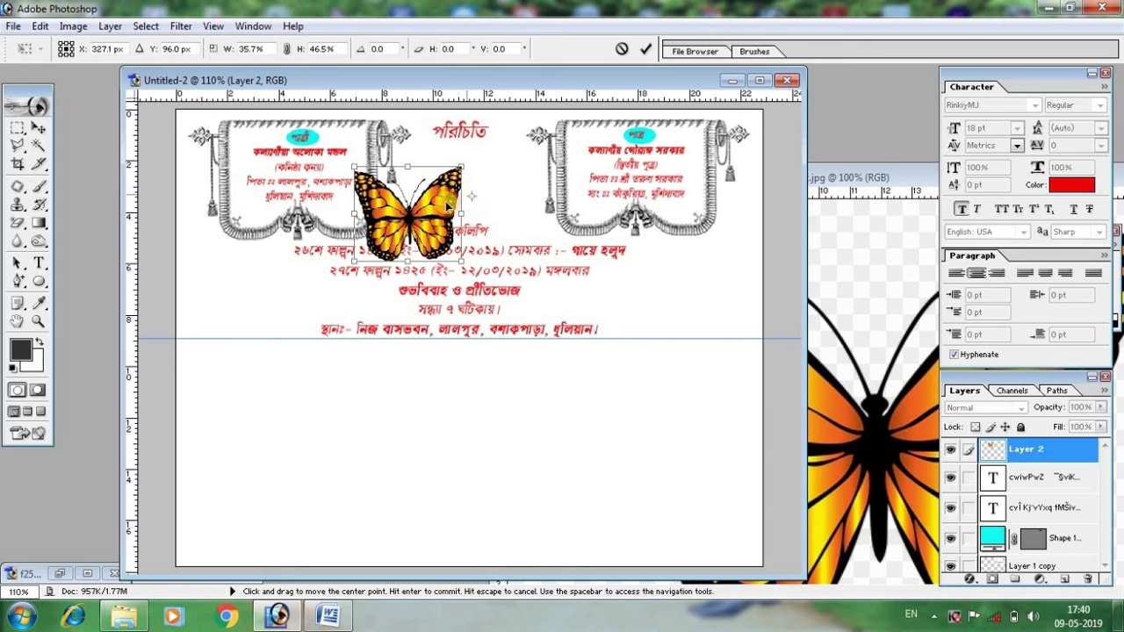
drag(441, 215, 493, 180)
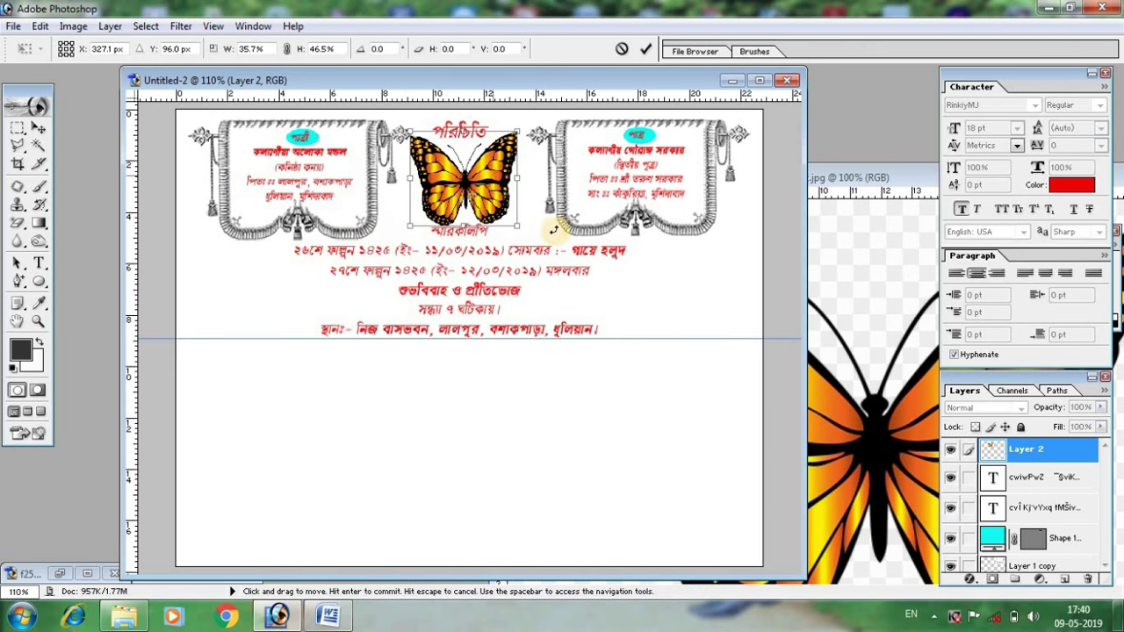
drag(516, 227, 492, 204)
drag(470, 168, 480, 179)
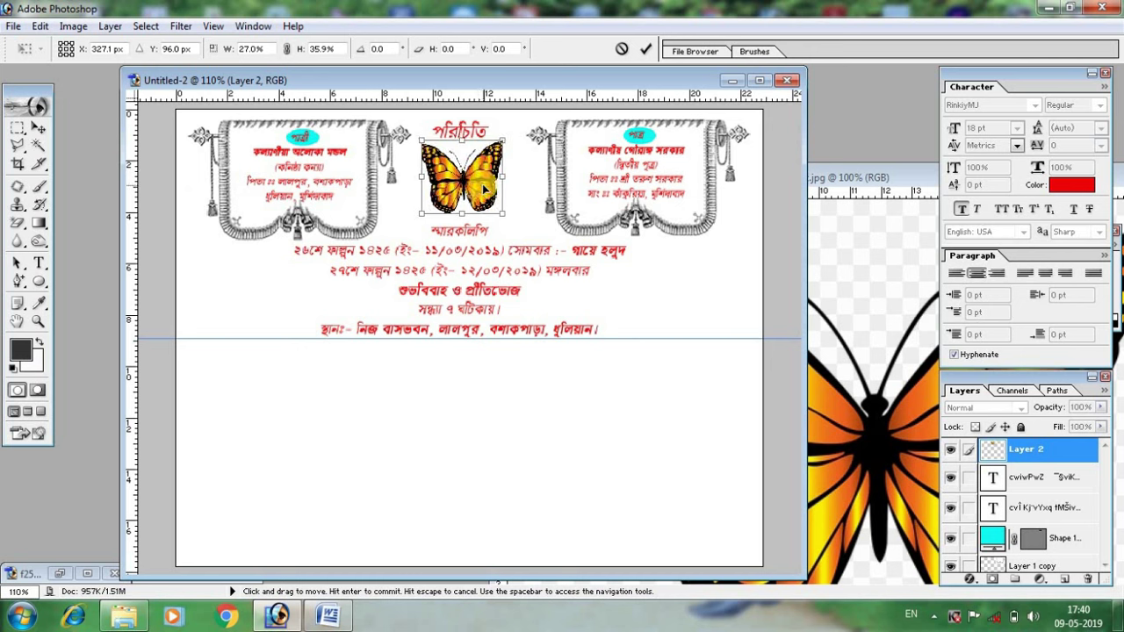
key(Return)
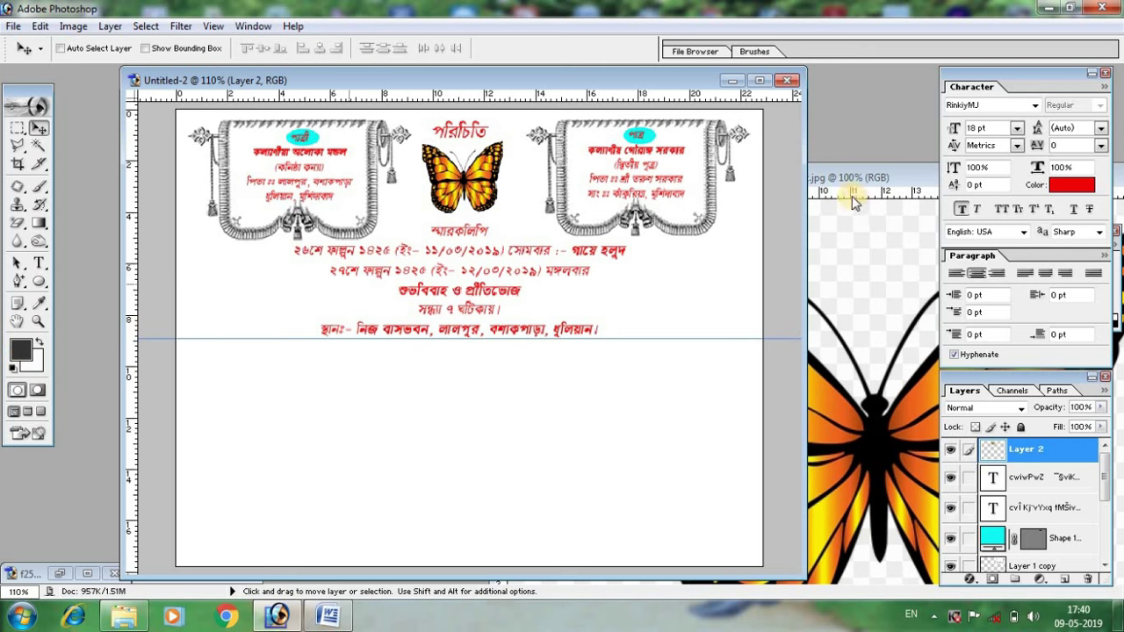
Step: Open groom-clipart-wedding-indian-7.png from the collection video folder on drive F:
click(900, 219)
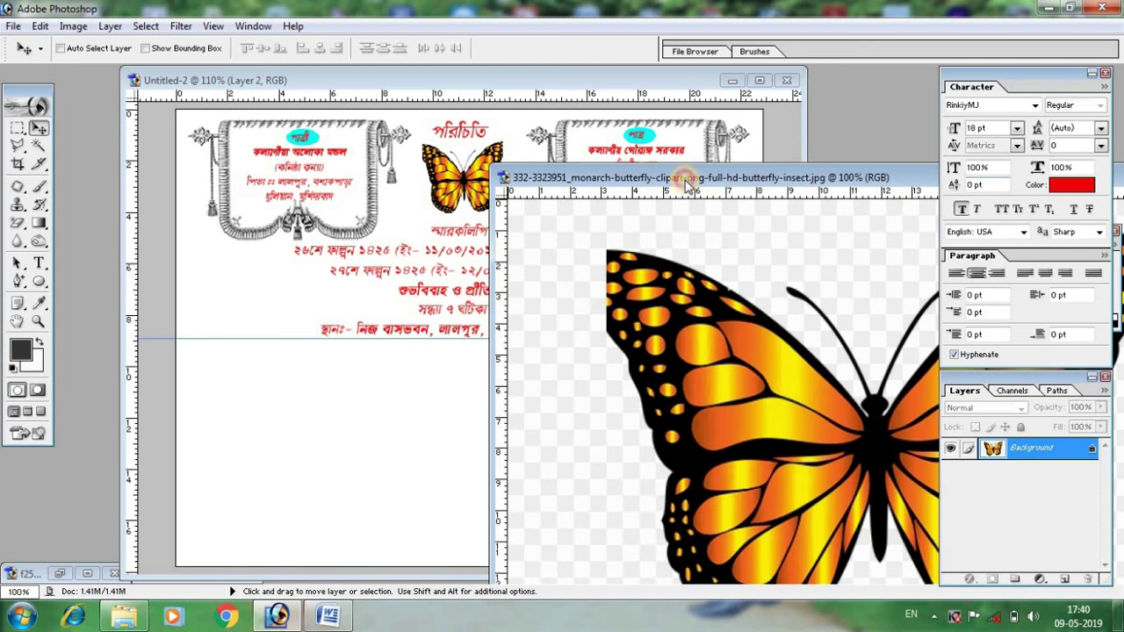
drag(687, 184, 297, 180)
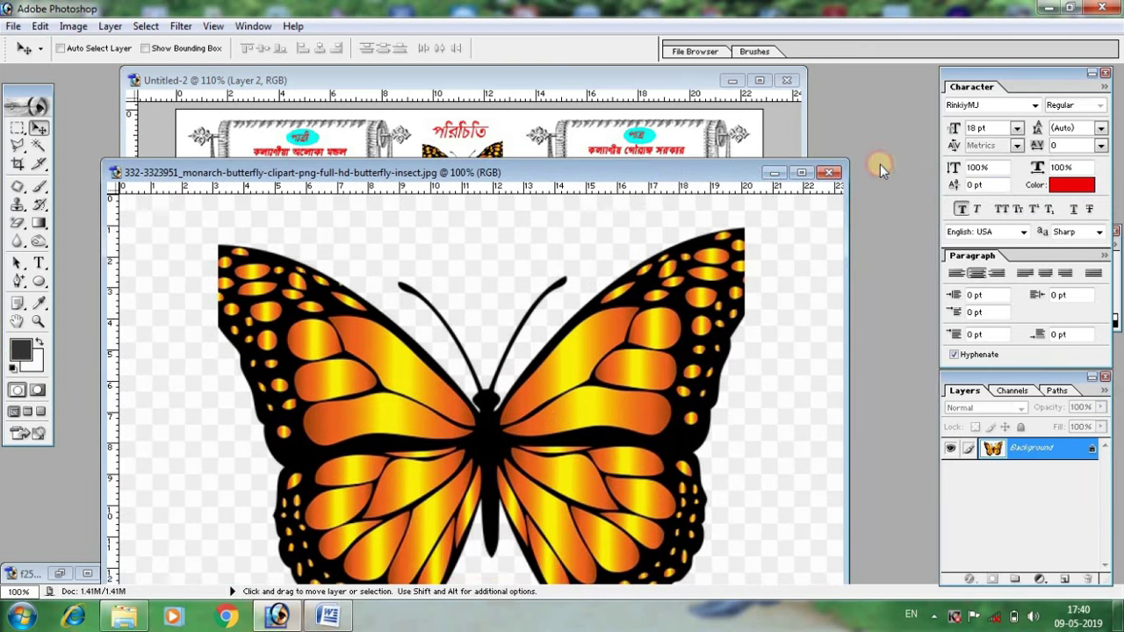
click(829, 172)
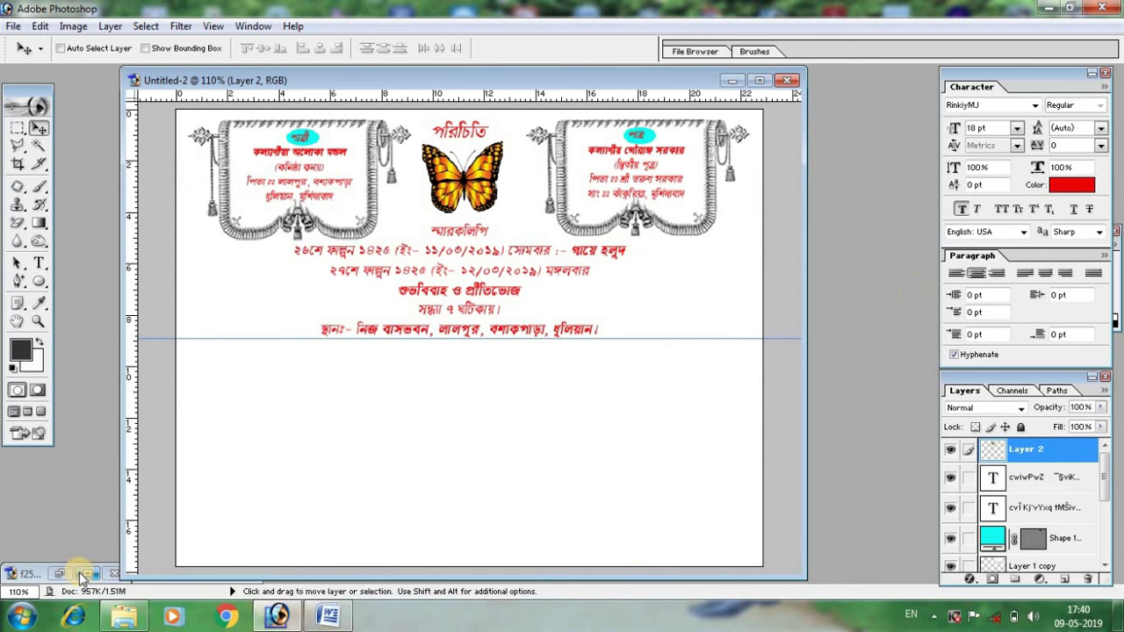
double_click(855, 442)
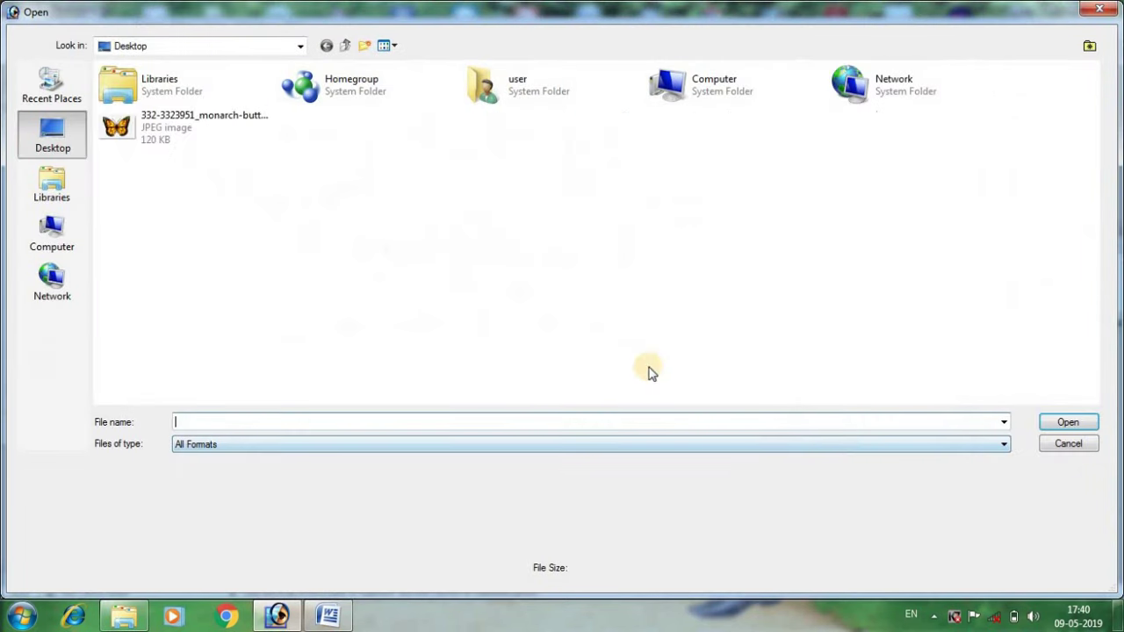
click(87, 236)
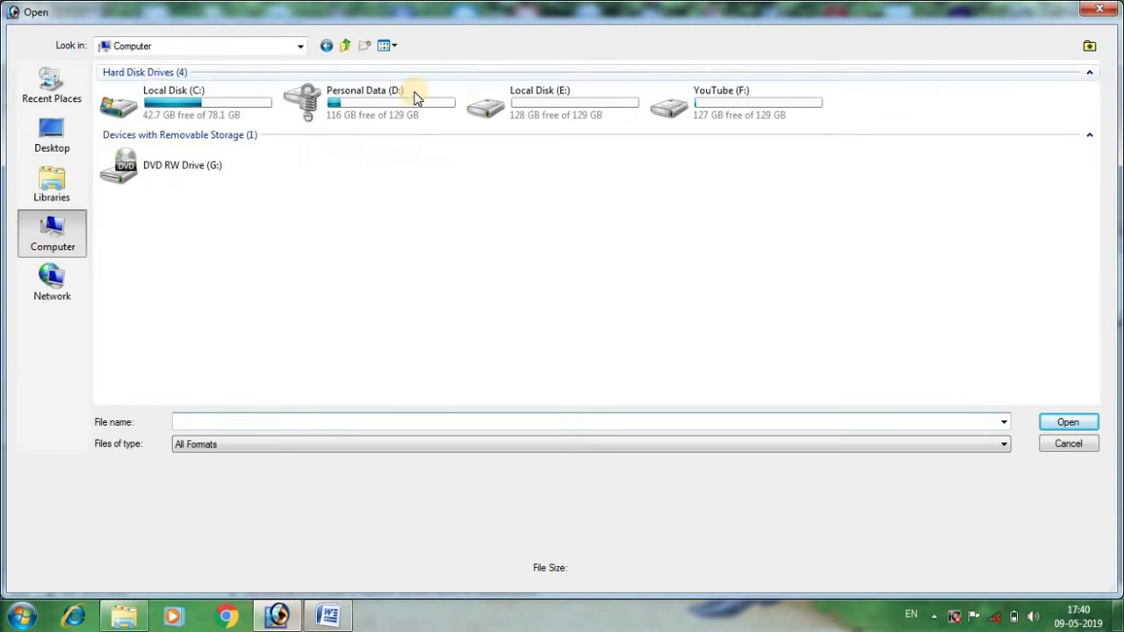
double_click(728, 93)
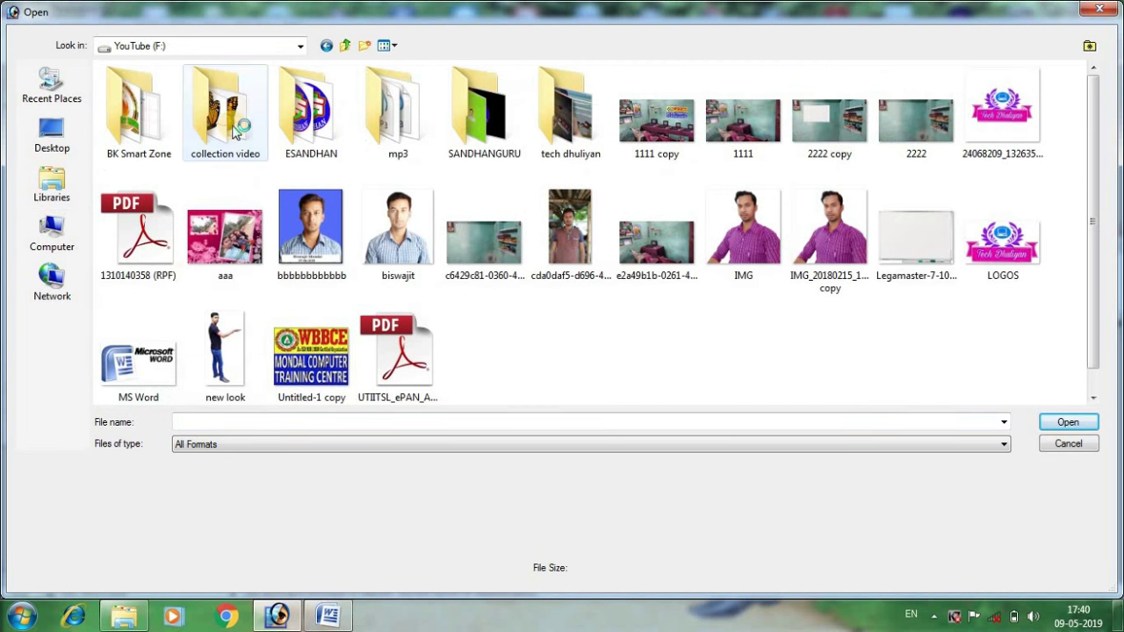
double_click(231, 124)
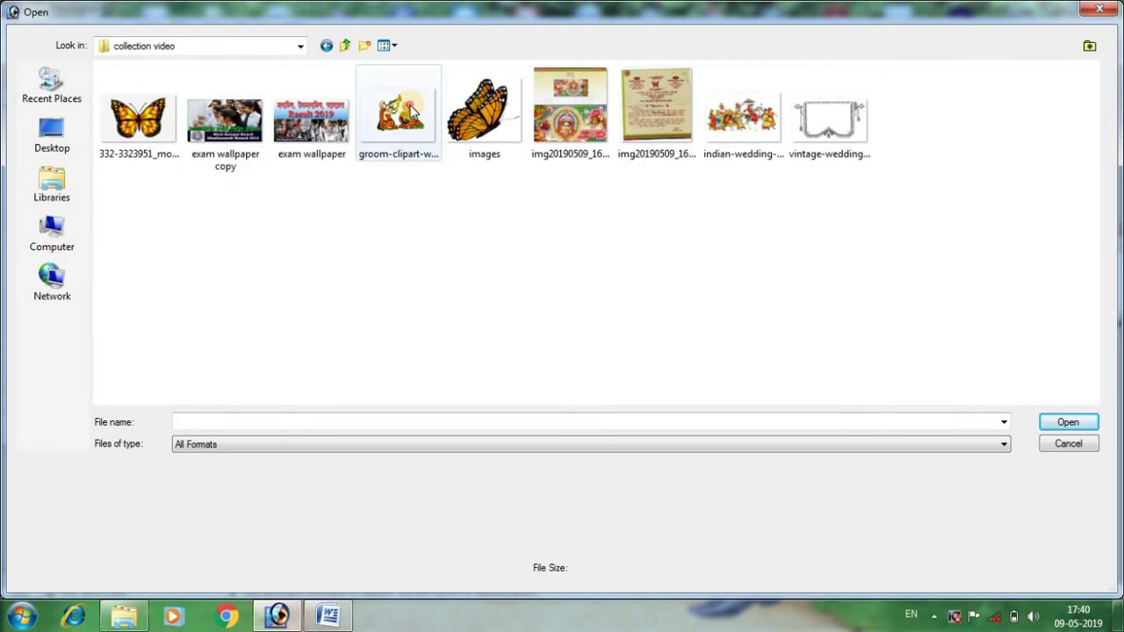
click(402, 132)
click(1060, 424)
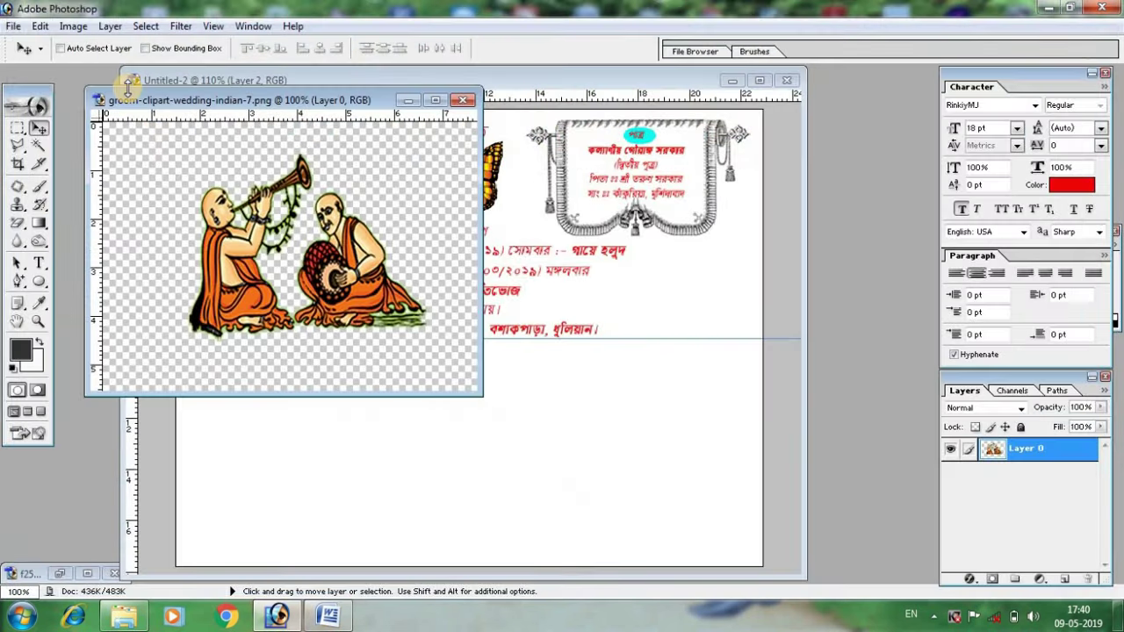
Step: Drag the musician clipart into Untitled-2 and shrink it beside the date lines at left
drag(356, 158, 702, 266)
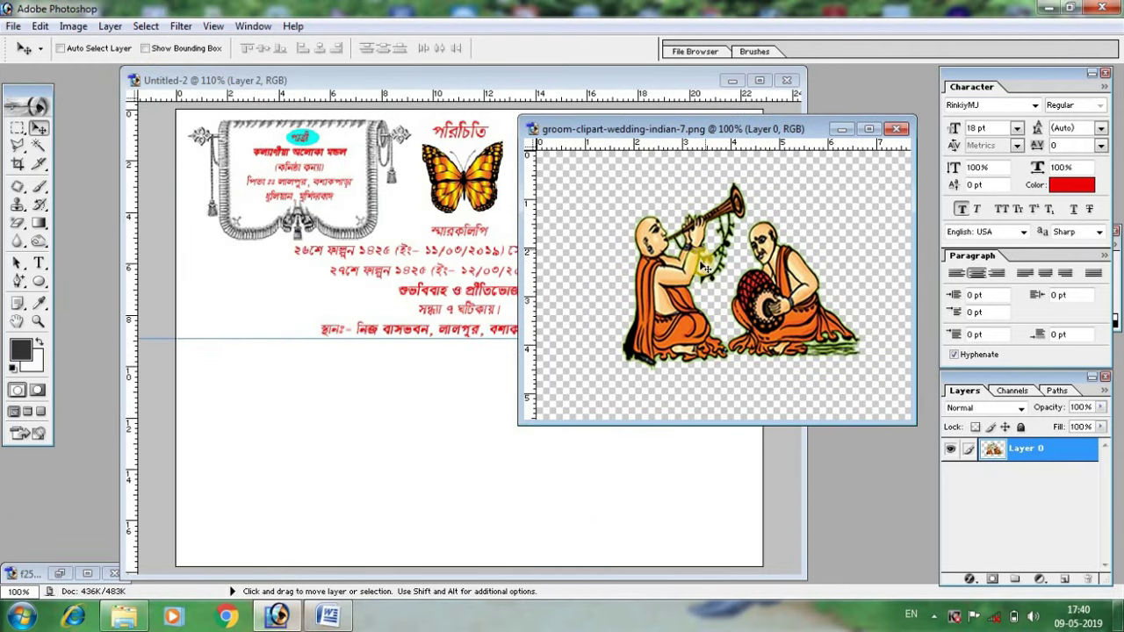
drag(663, 304, 264, 344)
drag(265, 292, 279, 312)
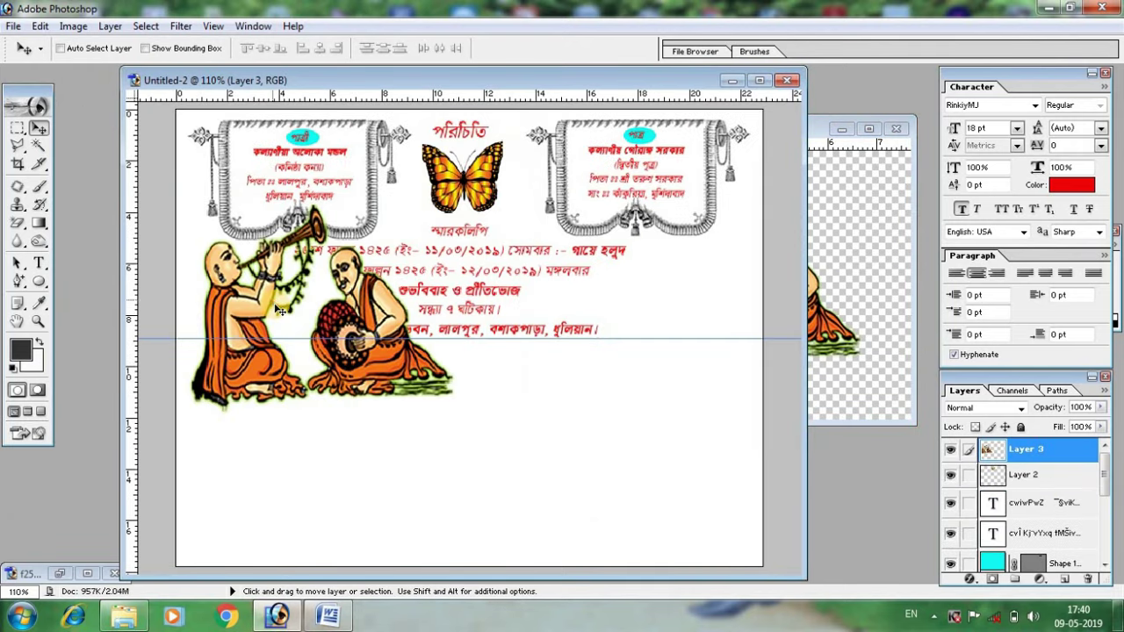
key(ctrl+t)
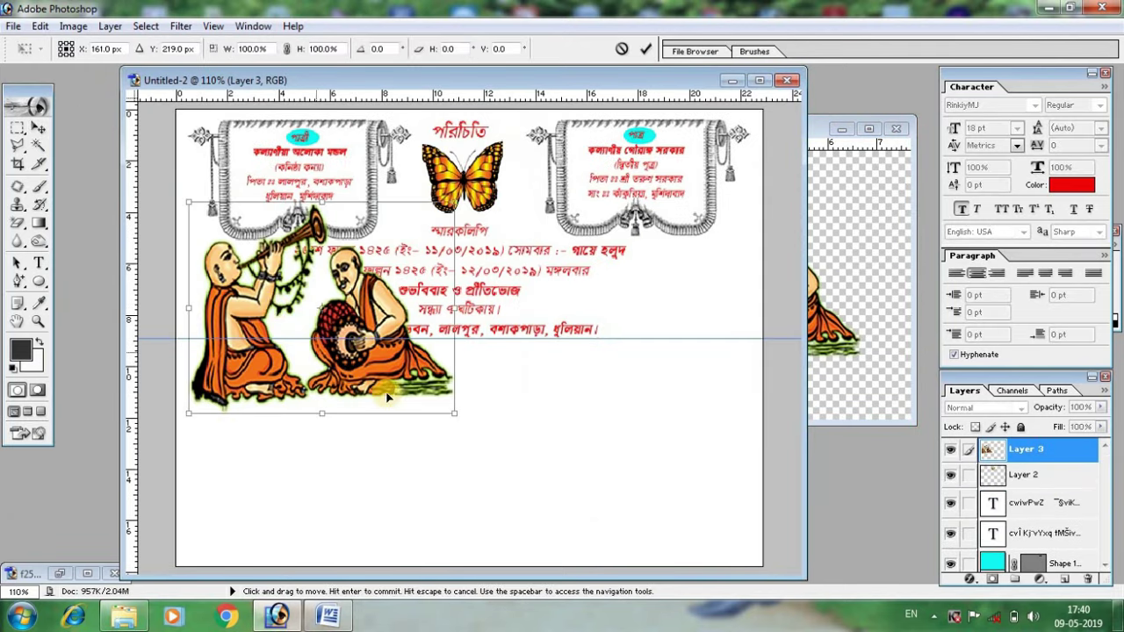
drag(402, 380, 277, 274)
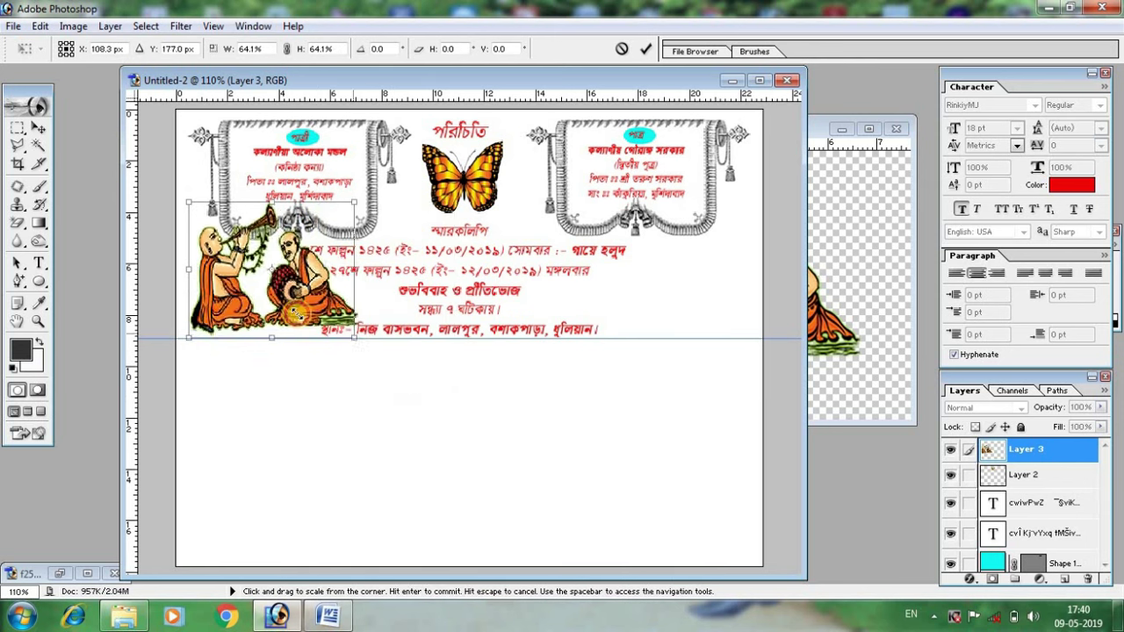
drag(251, 233, 260, 280)
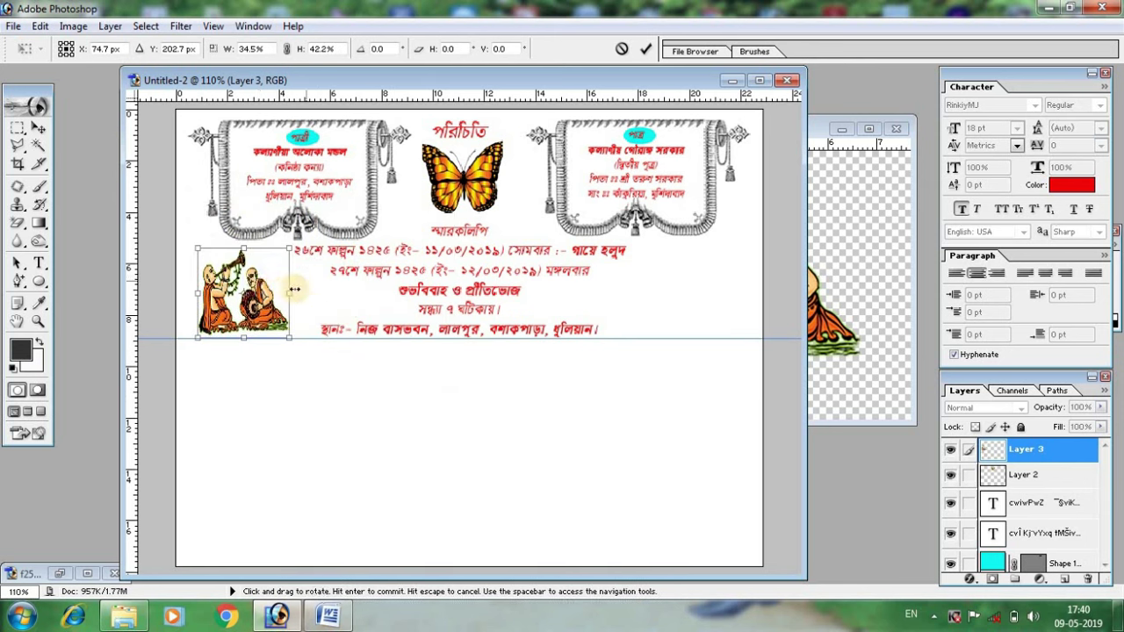
drag(291, 292, 309, 290)
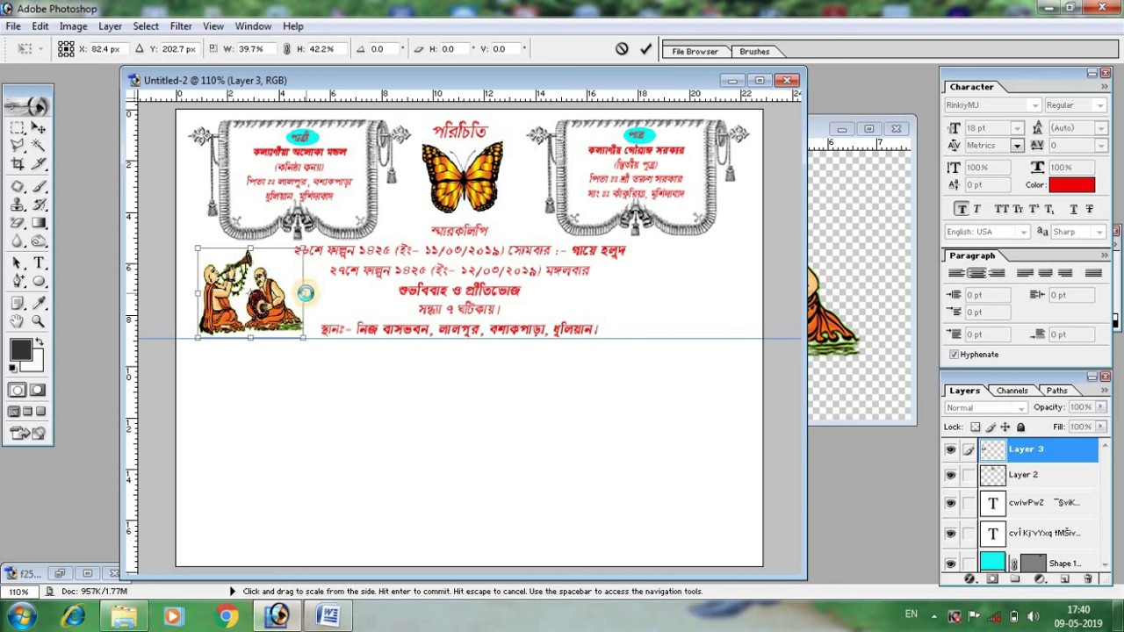
key(Return)
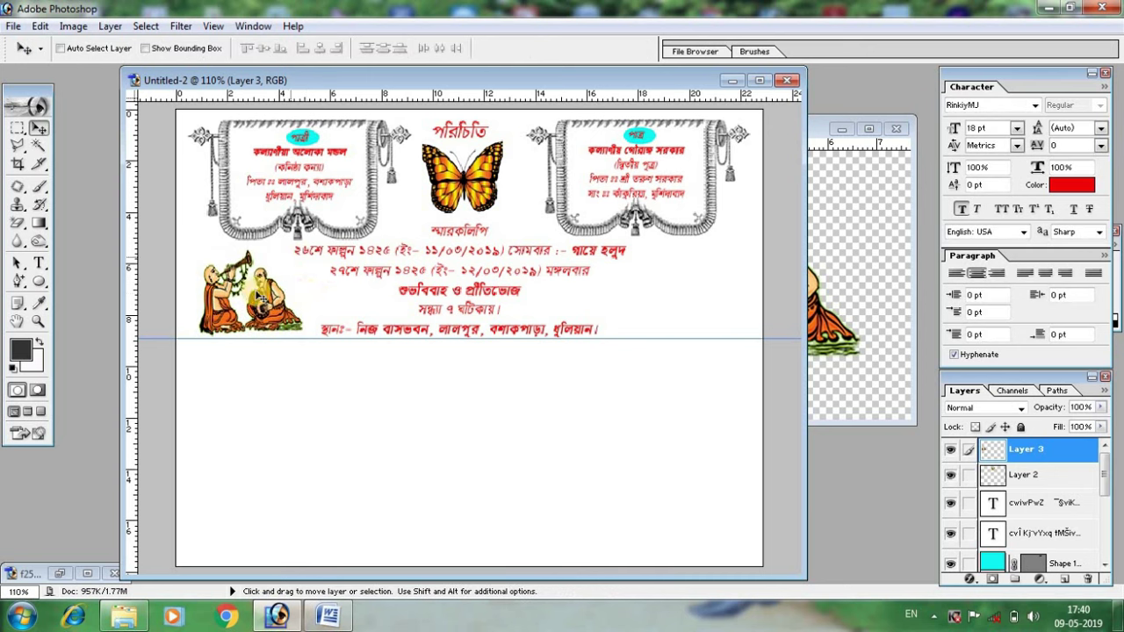
Step: Place a horizontally flipped copy of the musicians at the card's right side
drag(246, 297, 681, 286)
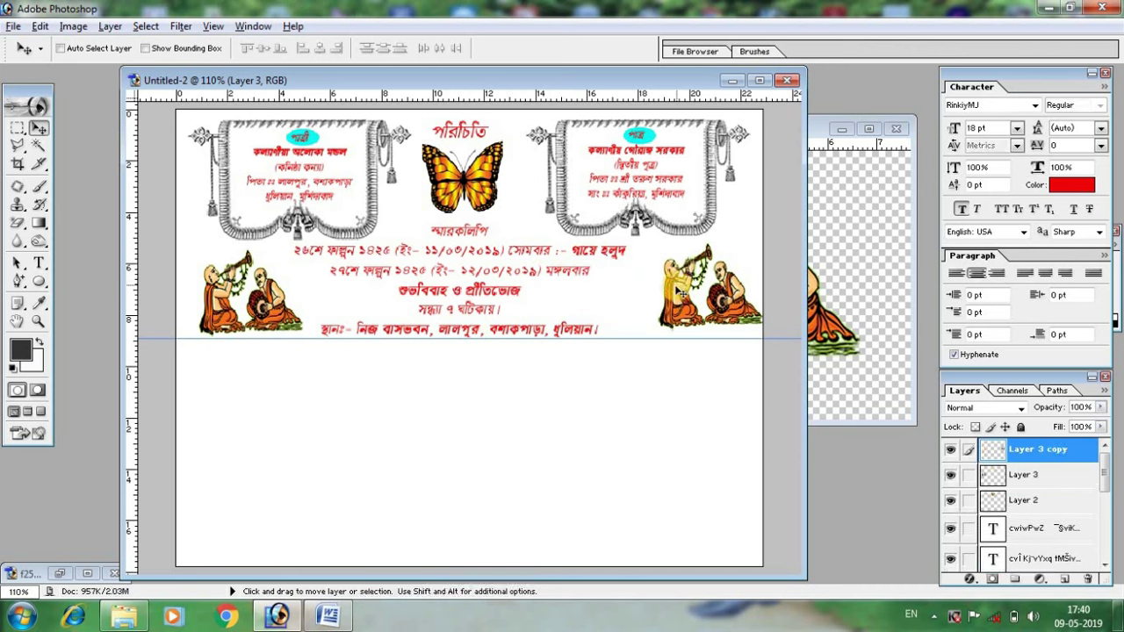
key(ctrl+t)
drag(755, 287, 568, 275)
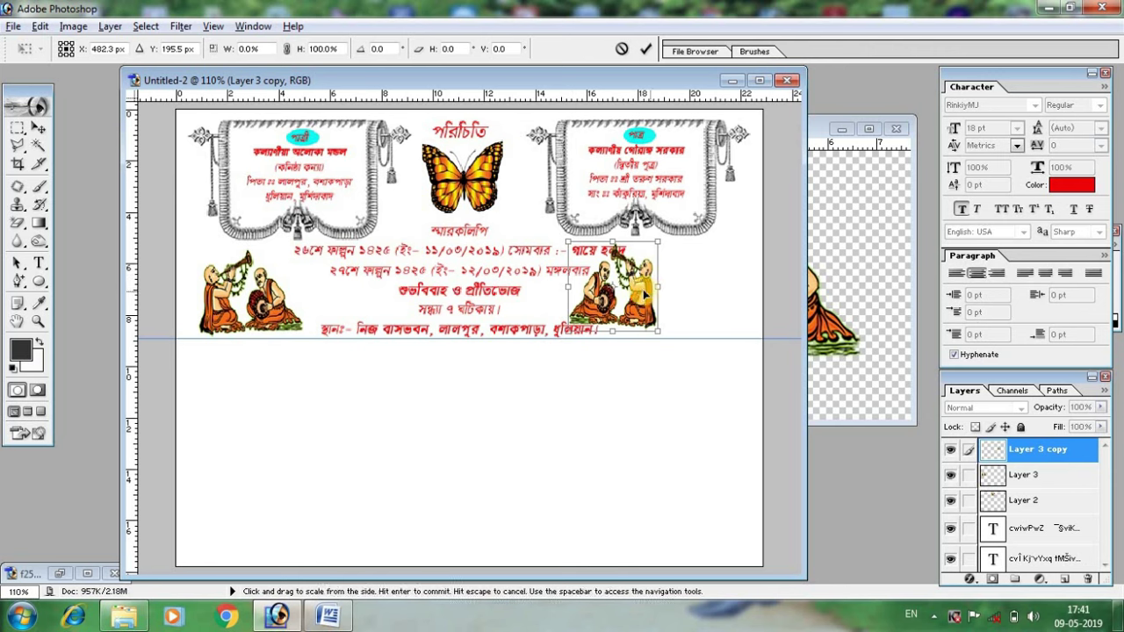
mouse_move(645, 297)
mouse_down()
mouse_move(687, 299)
mouse_move(675, 302)
mouse_move(709, 288)
mouse_up()
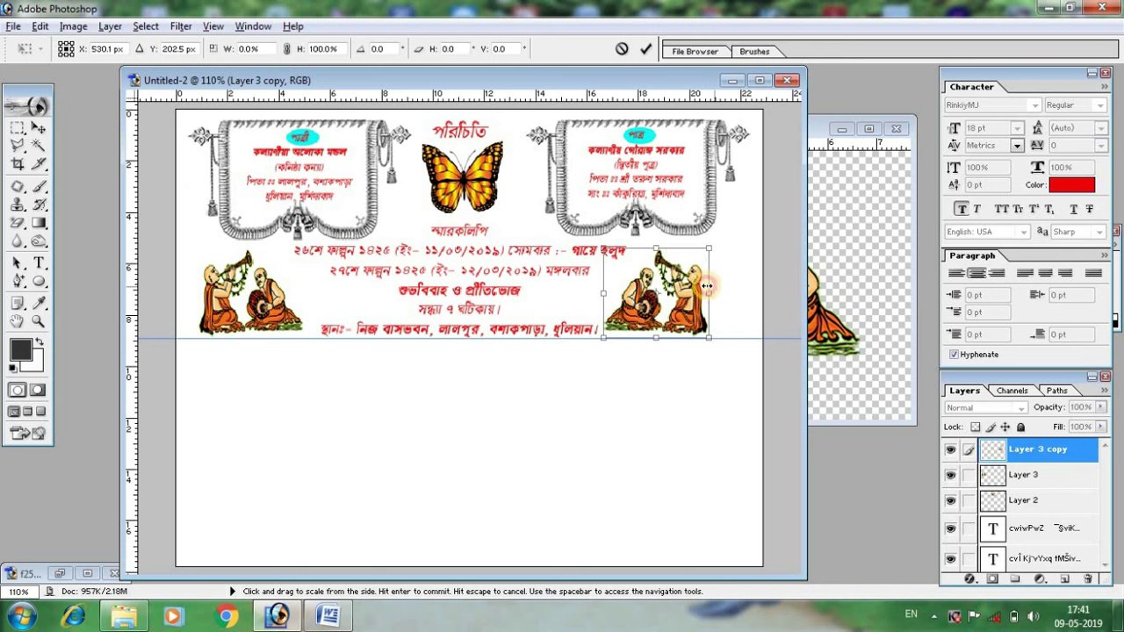
key(Return)
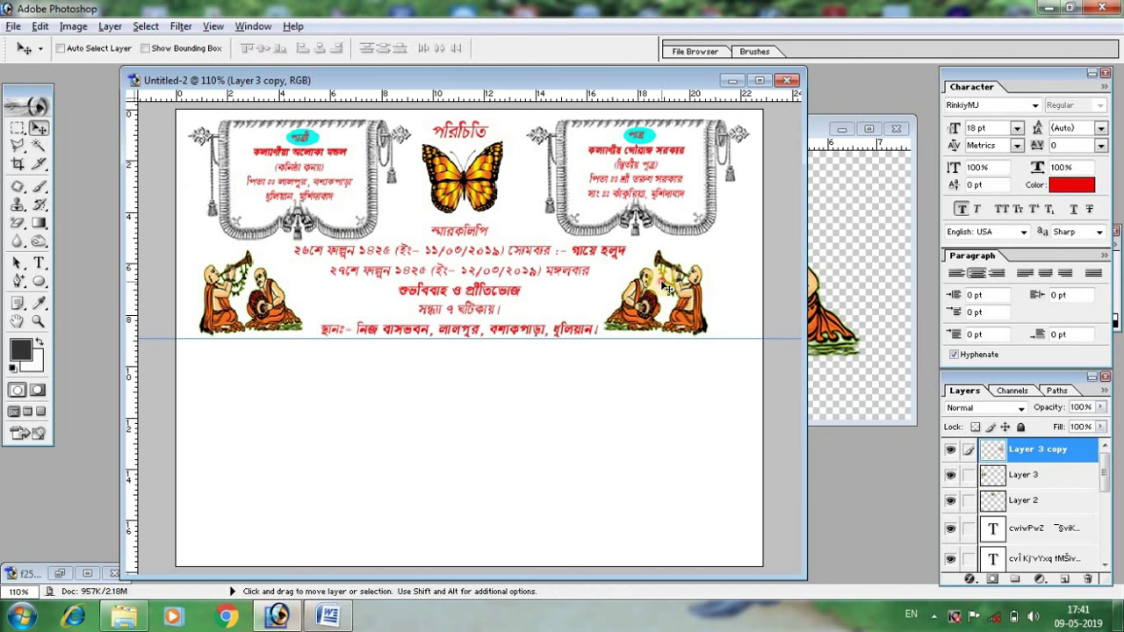
Step: Nudge the mirrored musicians slightly right and close the original clipart image
key(Right)
key(Right)
key(Right)
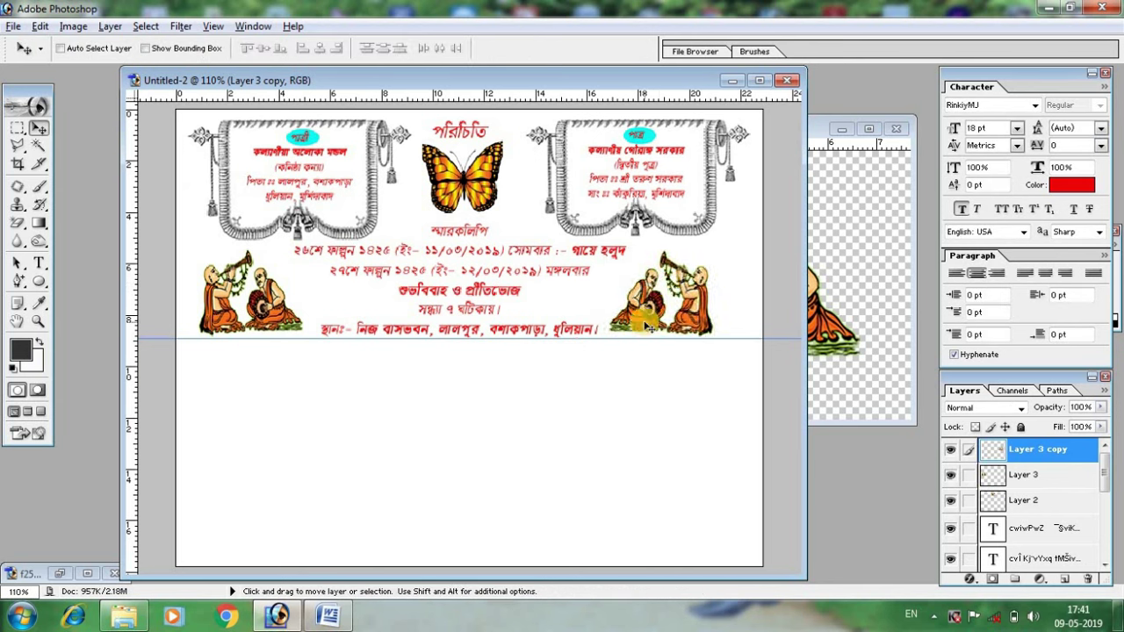
key(Right)
key(Right)
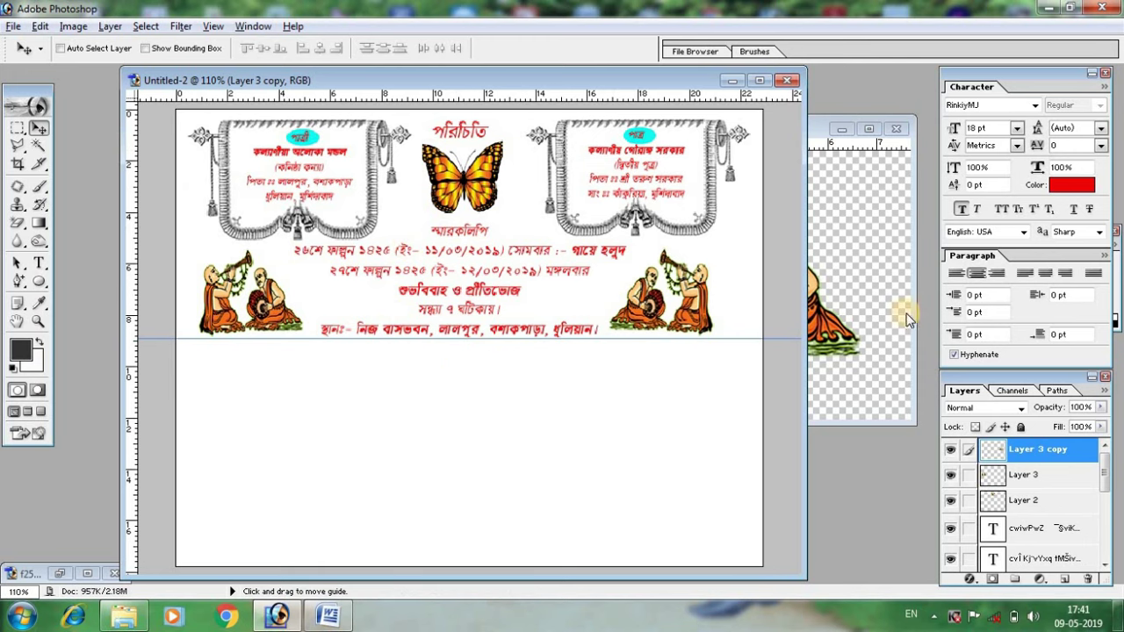
click(872, 296)
click(902, 128)
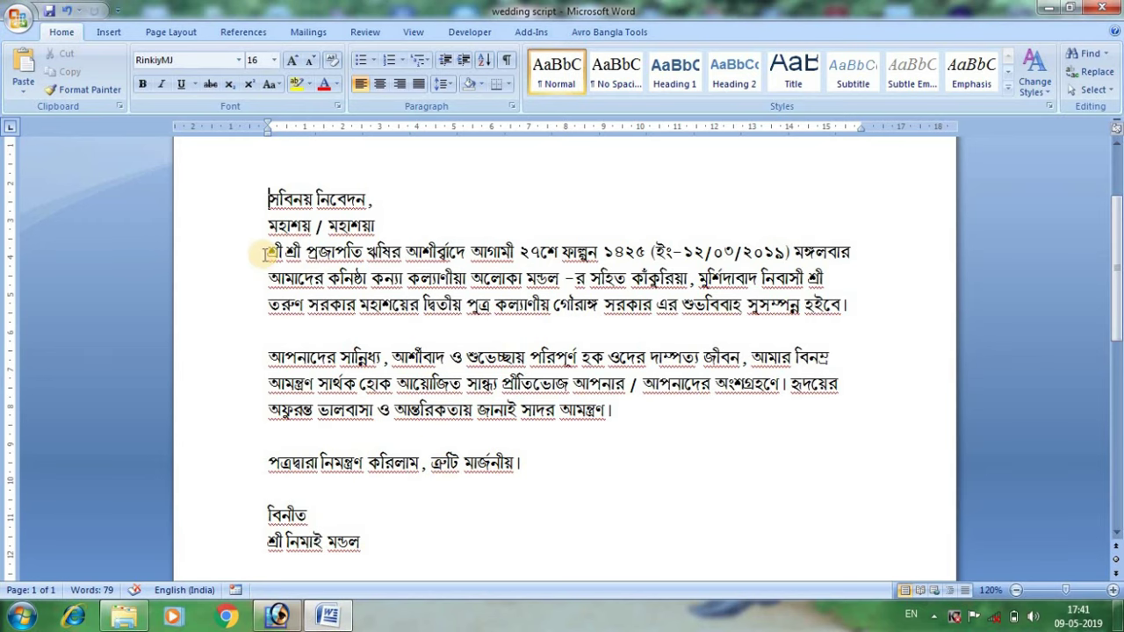
Step: Copy the words শ্রী শ্রী প্রজাপতি from the Word script and return to Photoshop
mouse_move(266, 255)
mouse_down()
mouse_move(355, 252)
mouse_move(340, 251)
mouse_up()
right_click(365, 261)
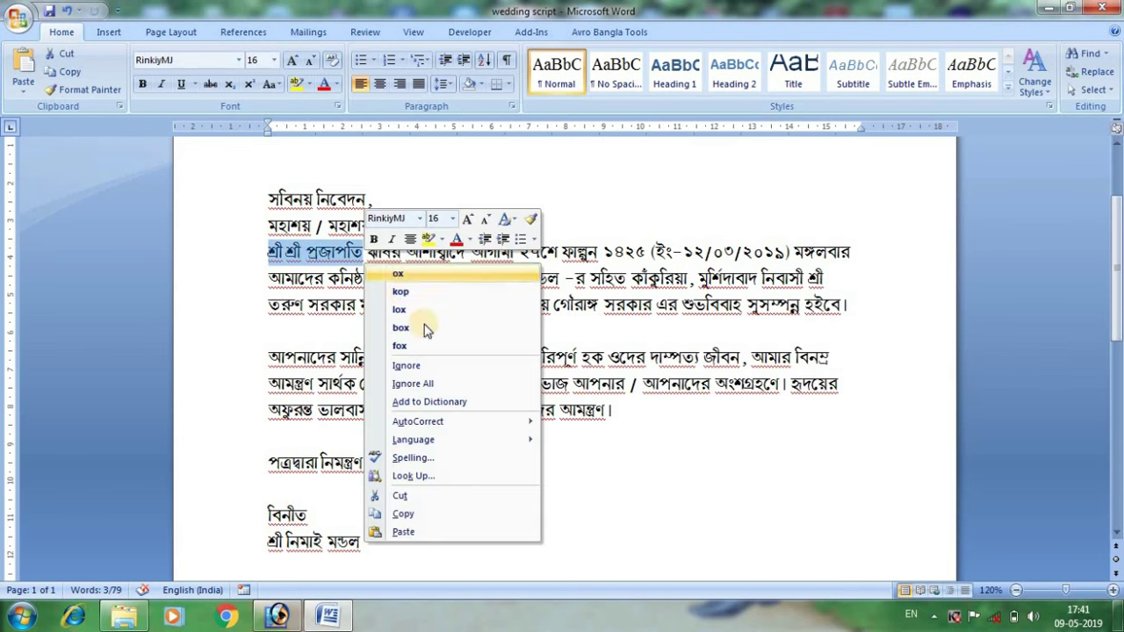
click(404, 515)
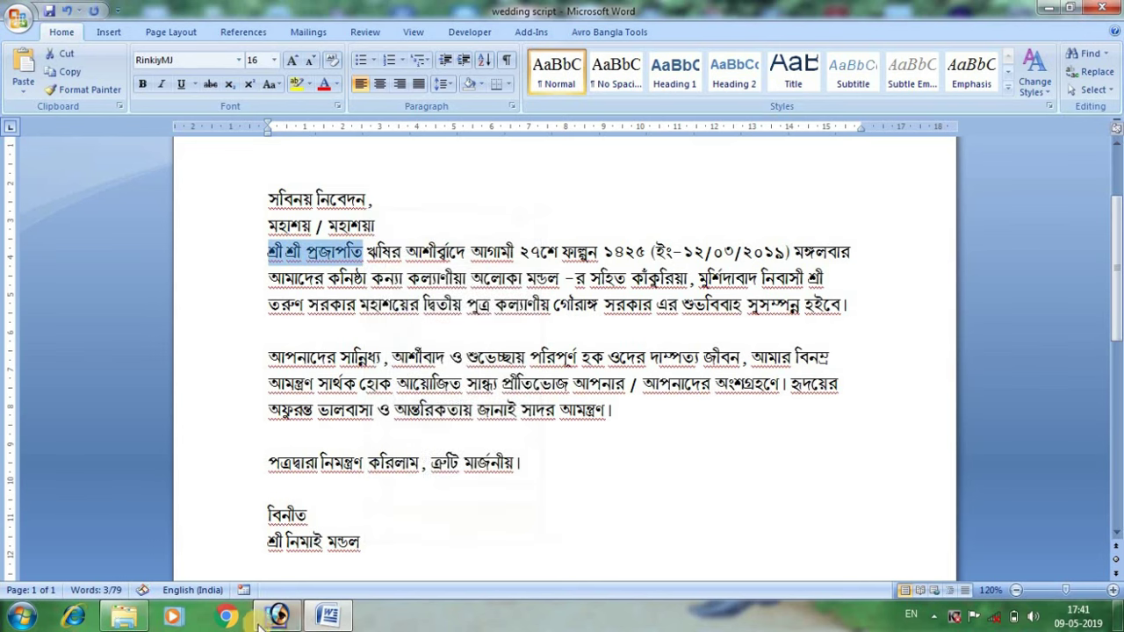
click(277, 615)
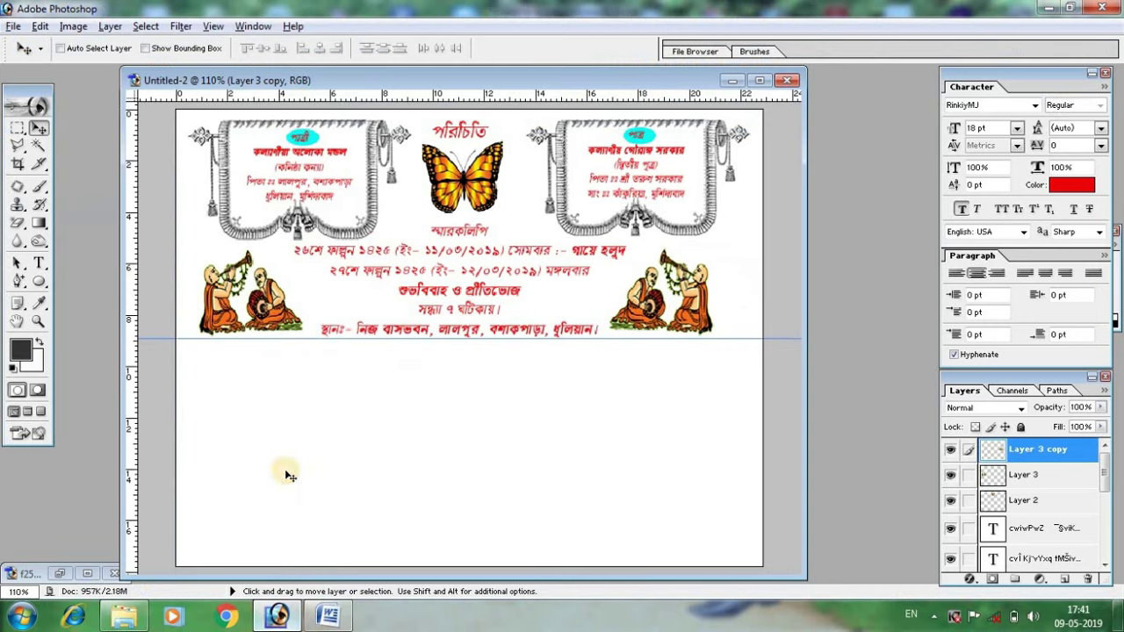
Step: Paste শ্রী শ্রী প্রজাপতি as a new text line just below the venue line
click(38, 263)
click(332, 420)
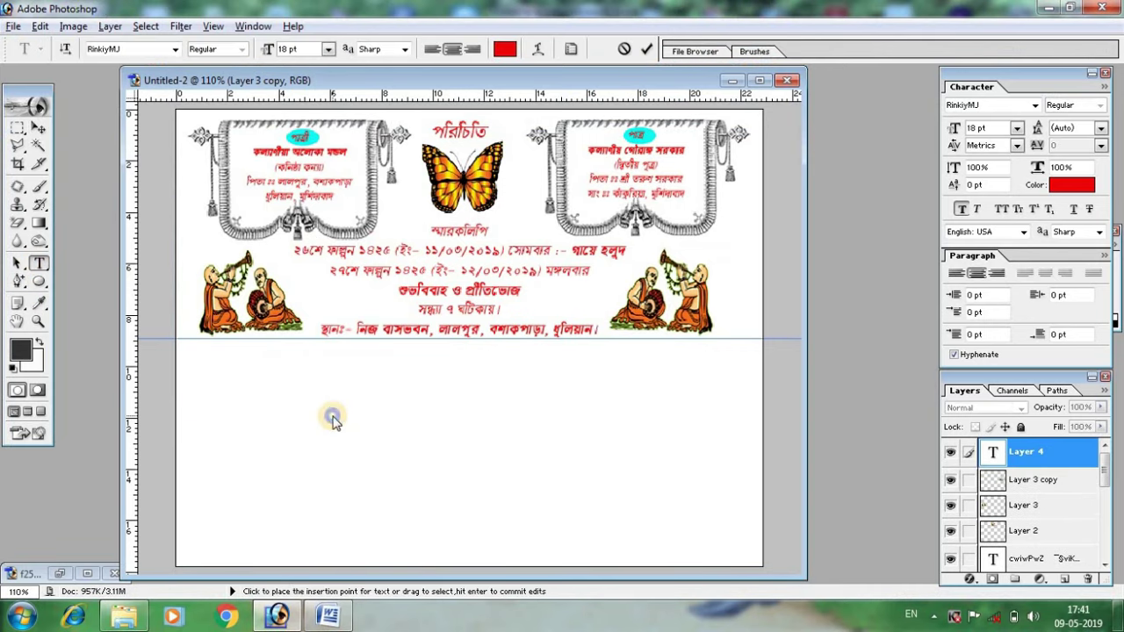
right_click(332, 420)
click(390, 179)
text(শ্রী শ্রী প্রজাপতি)
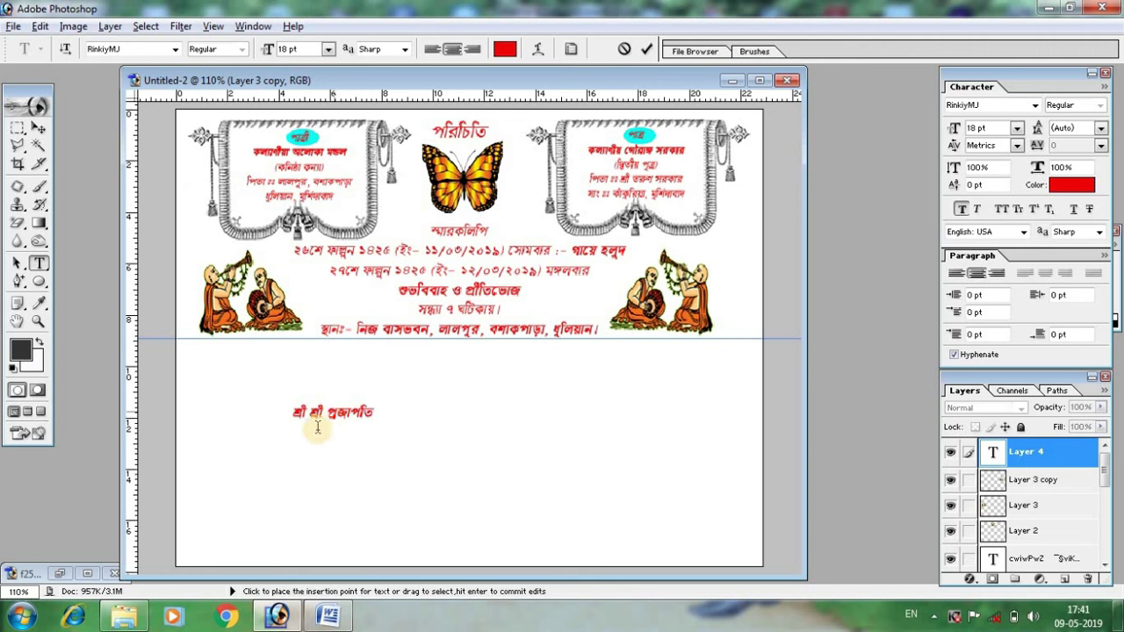
drag(439, 436, 498, 392)
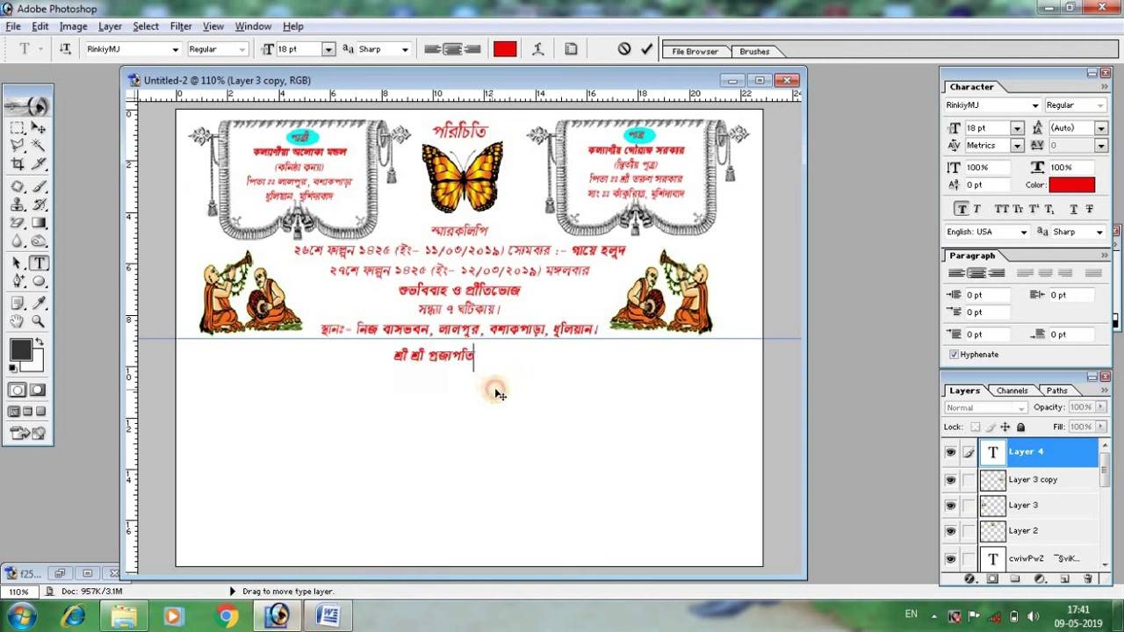
Step: Complete the line as শ্রী শ্রী প্রজাপতয়ে নমঃ and nudge it slightly right and down
key(BackSpace)
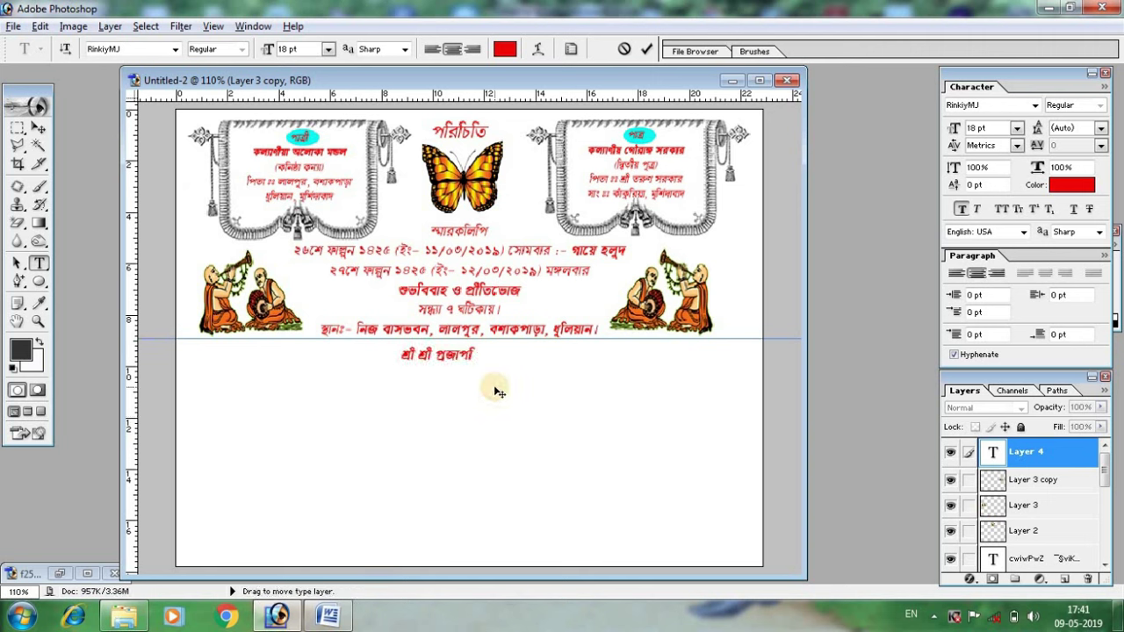
key(BackSpace)
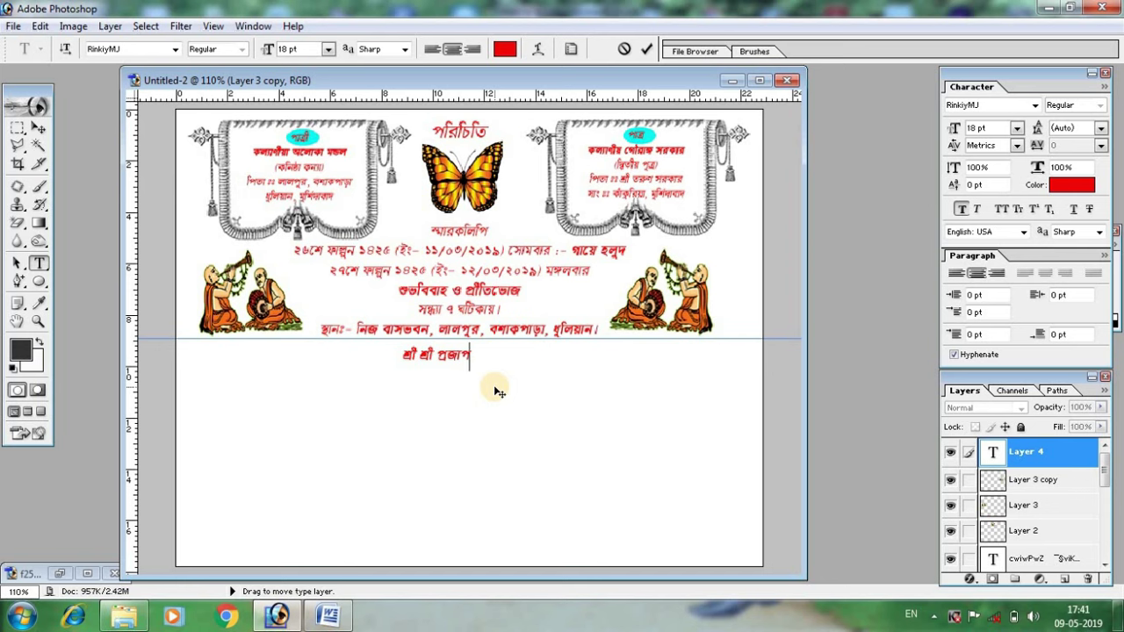
text(Z)
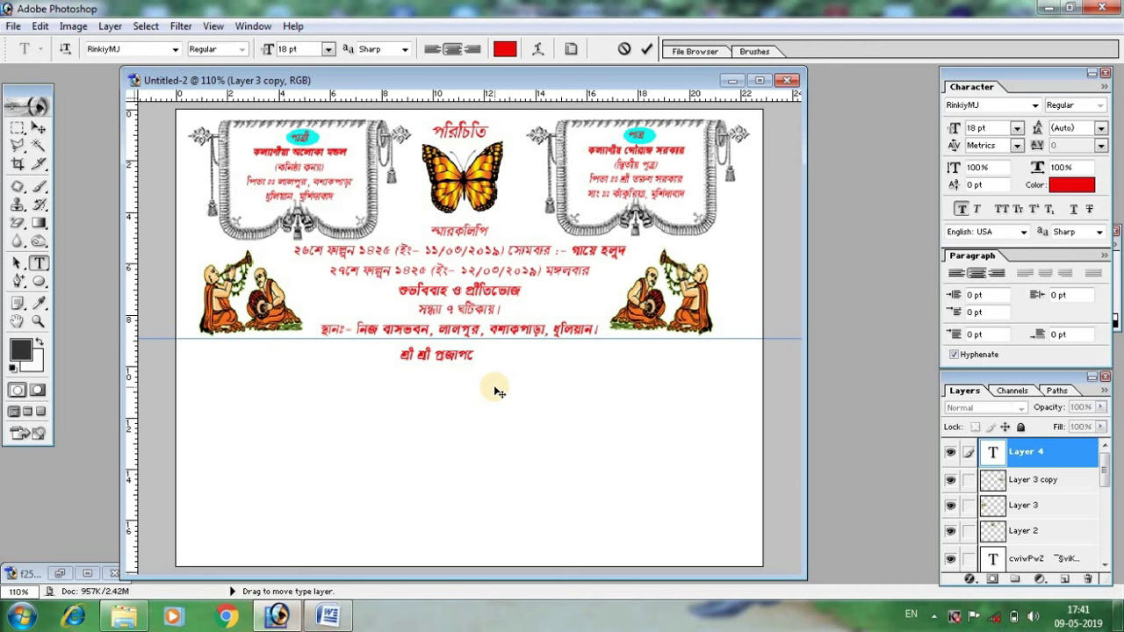
text(‡i)
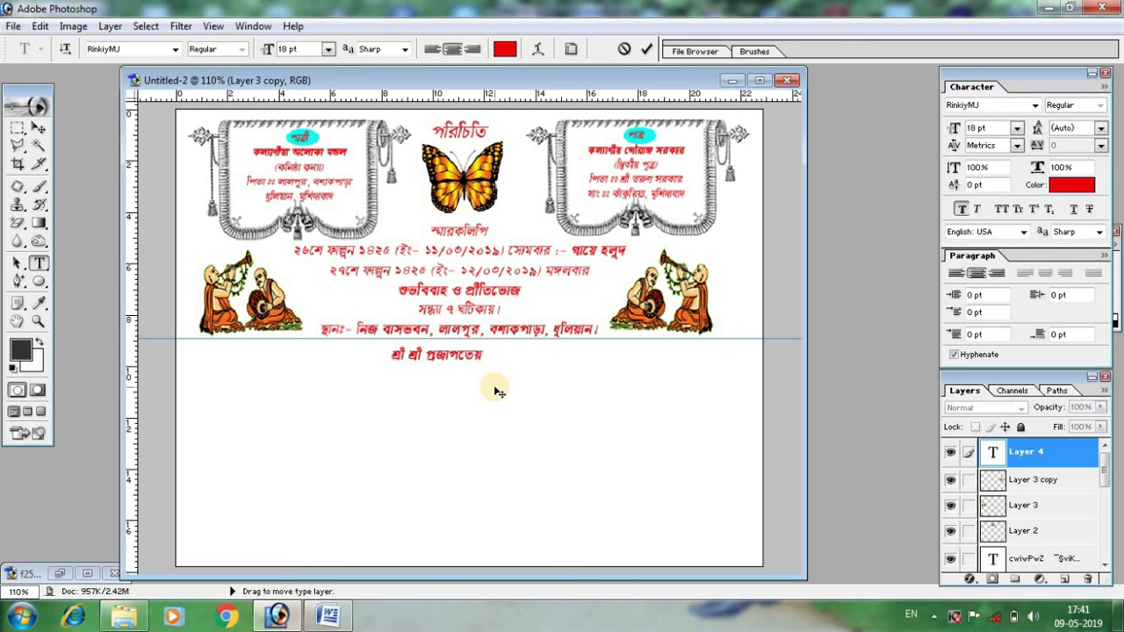
text( bg)
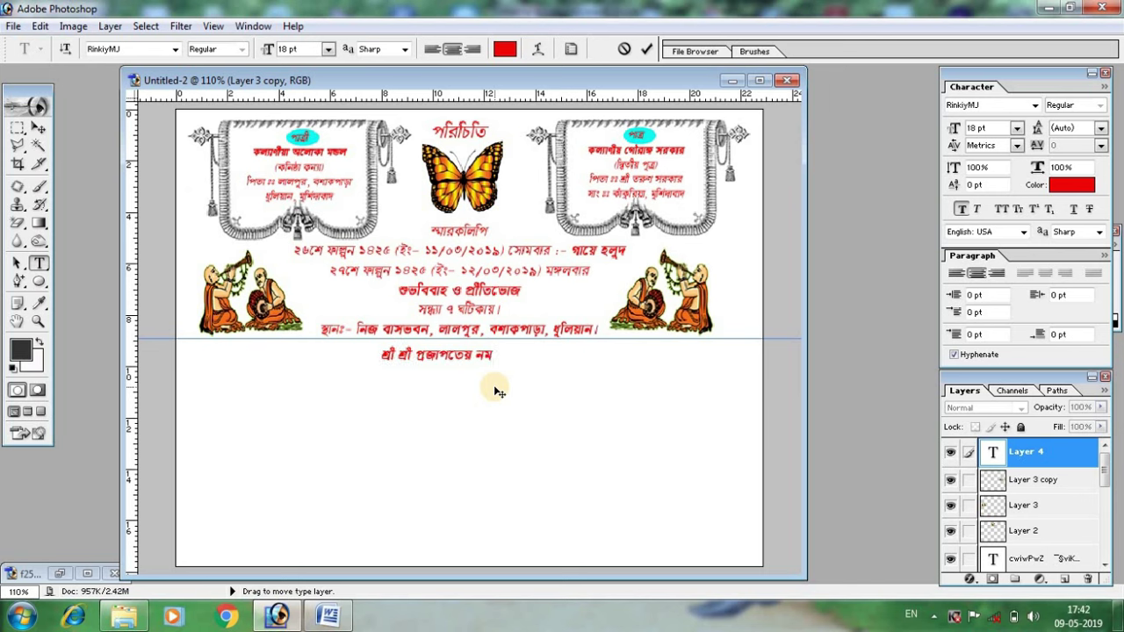
text(:)
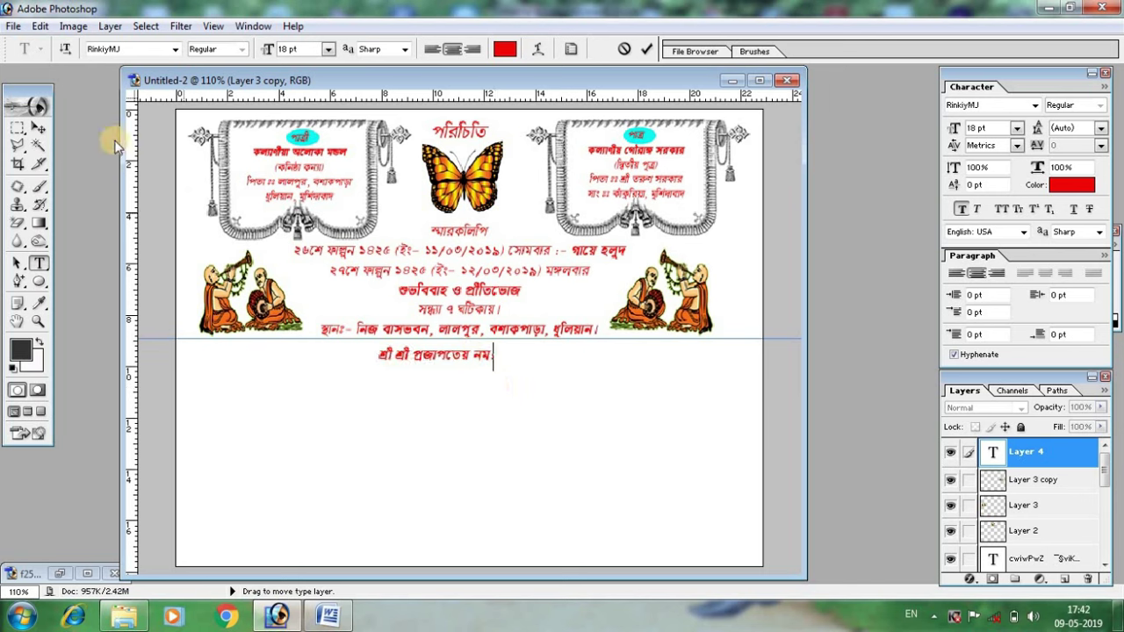
click(40, 129)
drag(464, 359, 486, 365)
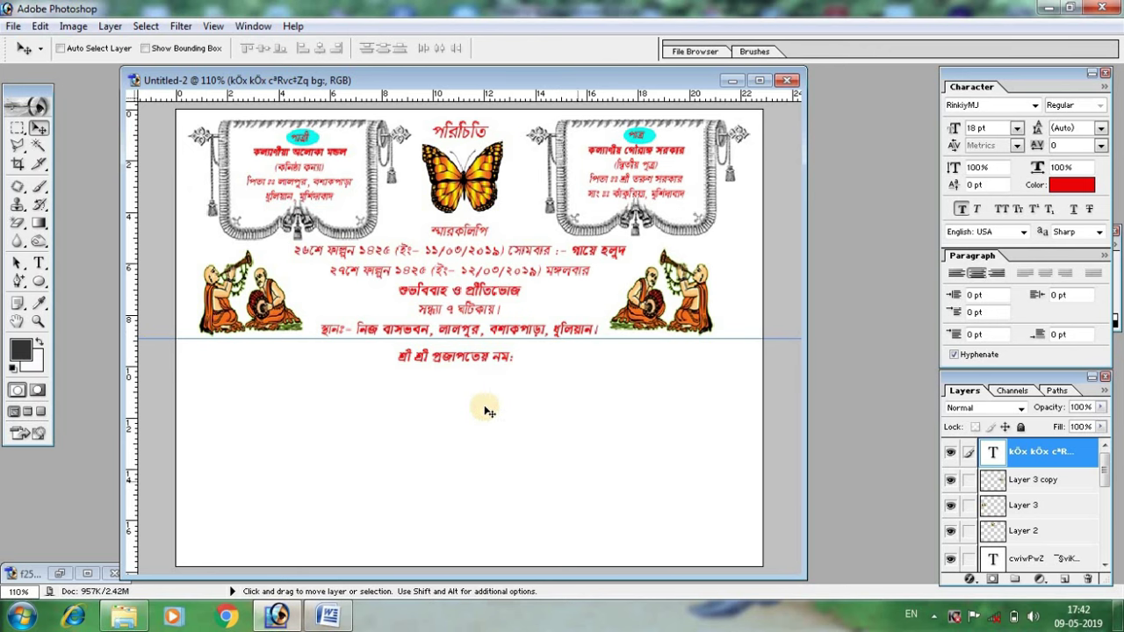
Step: Bring the butterfly image onto the card, shrink it, and place it left of the blessing line
double_click(883, 422)
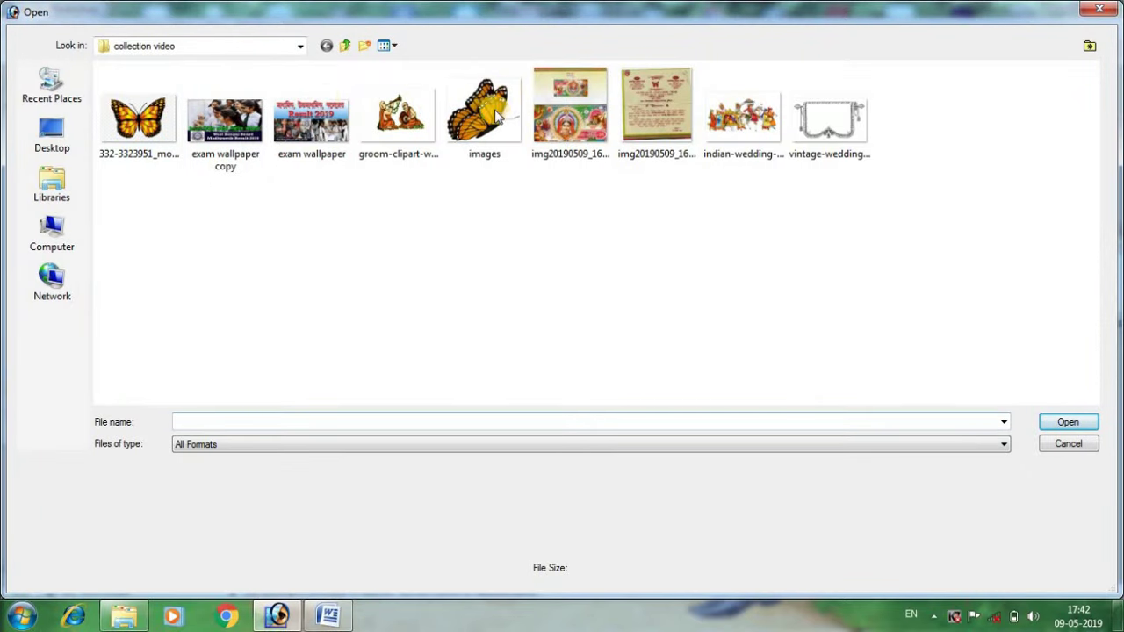
click(498, 117)
click(1068, 424)
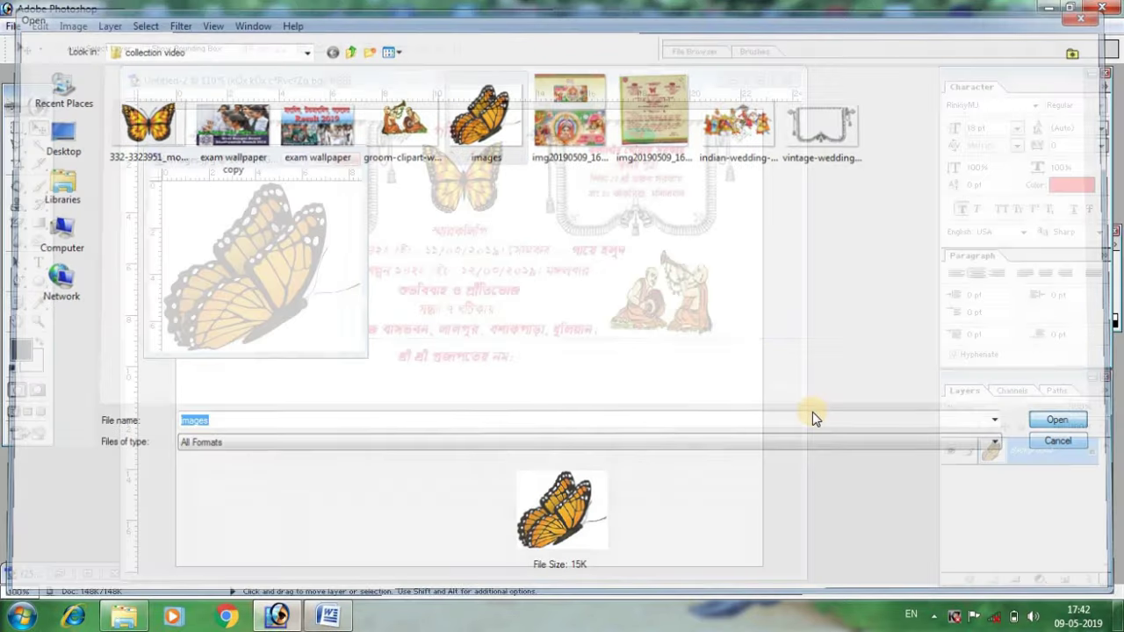
mouse_move(292, 276)
mouse_down()
mouse_move(432, 416)
mouse_move(351, 381)
mouse_up()
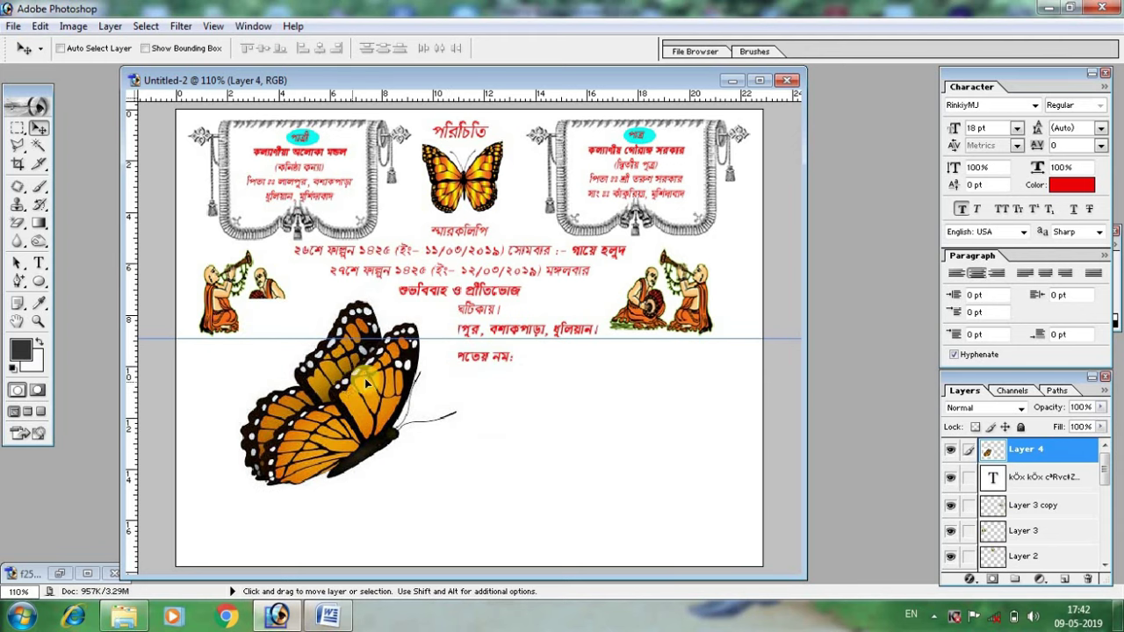
key(ctrl+t)
mouse_move(446, 480)
mouse_down()
mouse_move(322, 402)
mouse_move(282, 339)
mouse_move(356, 358)
mouse_up()
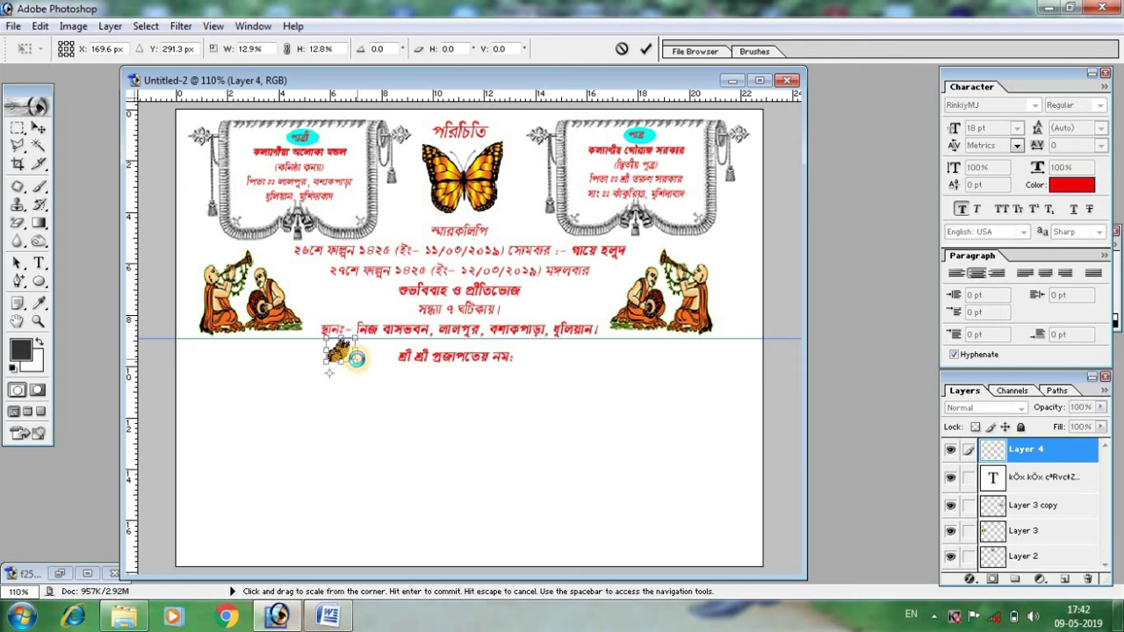
key(Return)
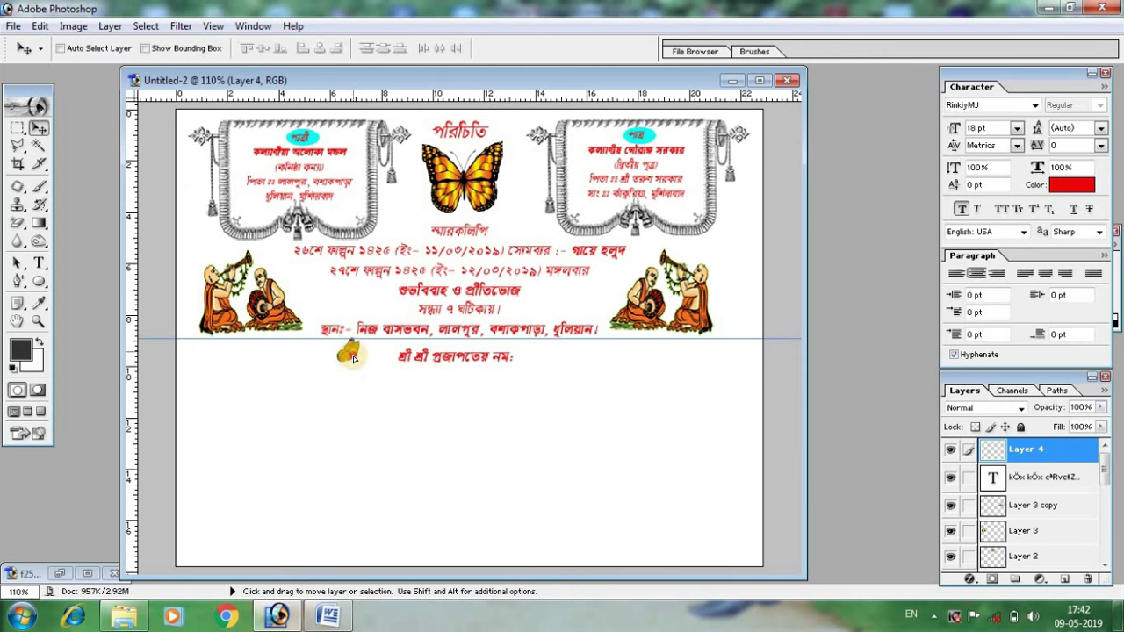
drag(354, 357, 359, 361)
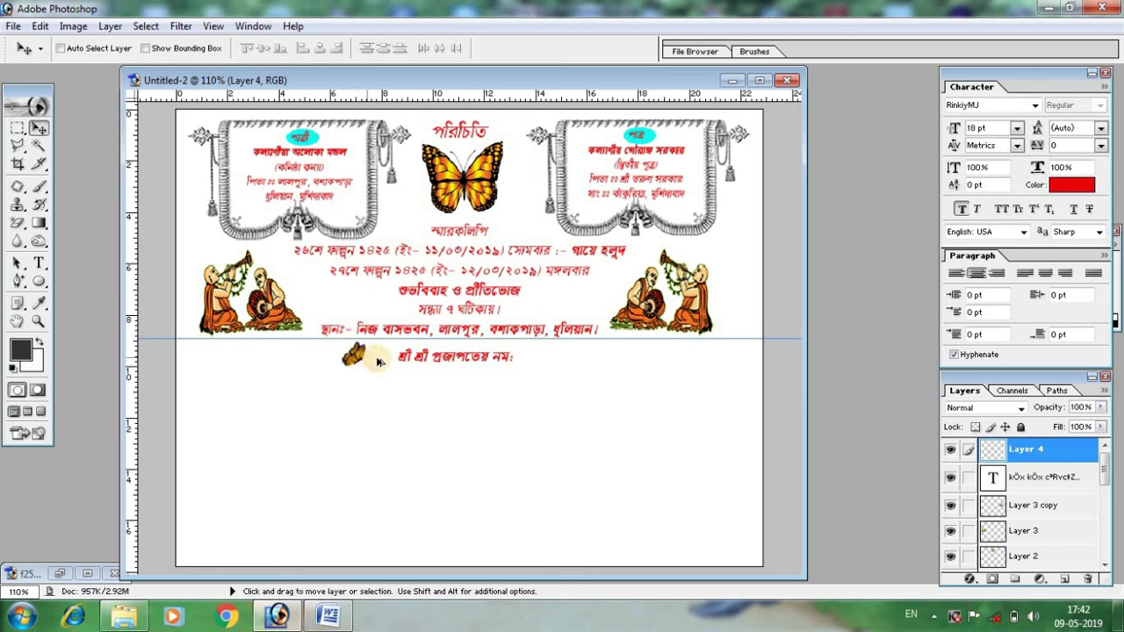
Step: Add a mirrored butterfly copy to the right of the blessing line
mouse_move(362, 358)
alt+mouse_down()
mouse_move(625, 371)
mouse_move(557, 361)
alt+mouse_up()
key(ctrl+t)
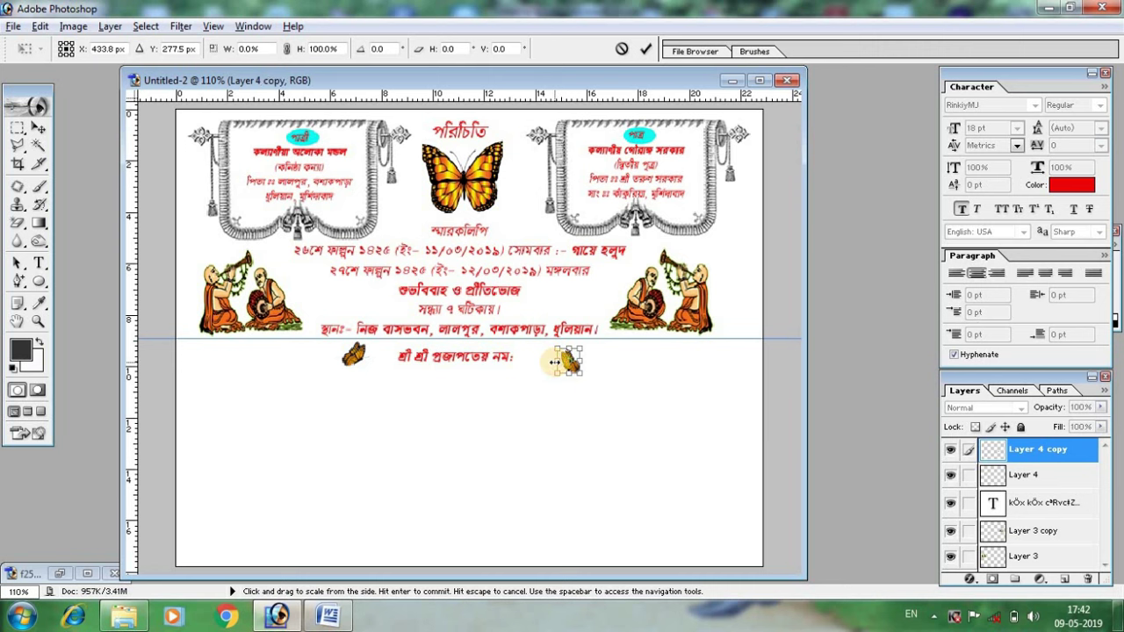
key(Return)
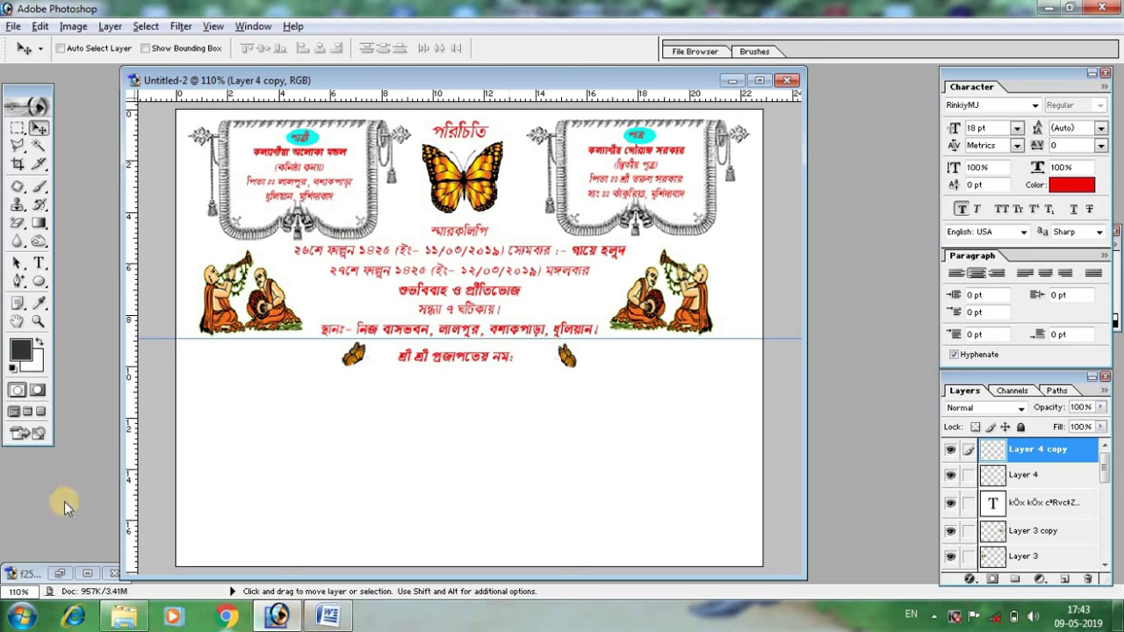
Step: Cut the entire wedding script text from Word and return to the Photoshop card
click(328, 617)
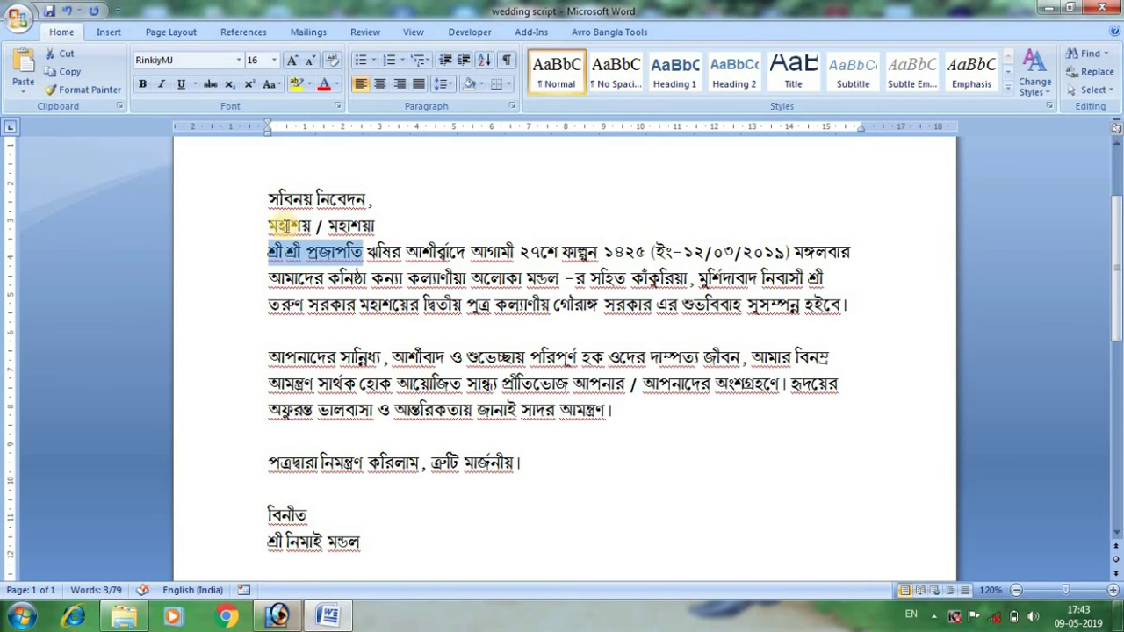
drag(267, 198, 466, 562)
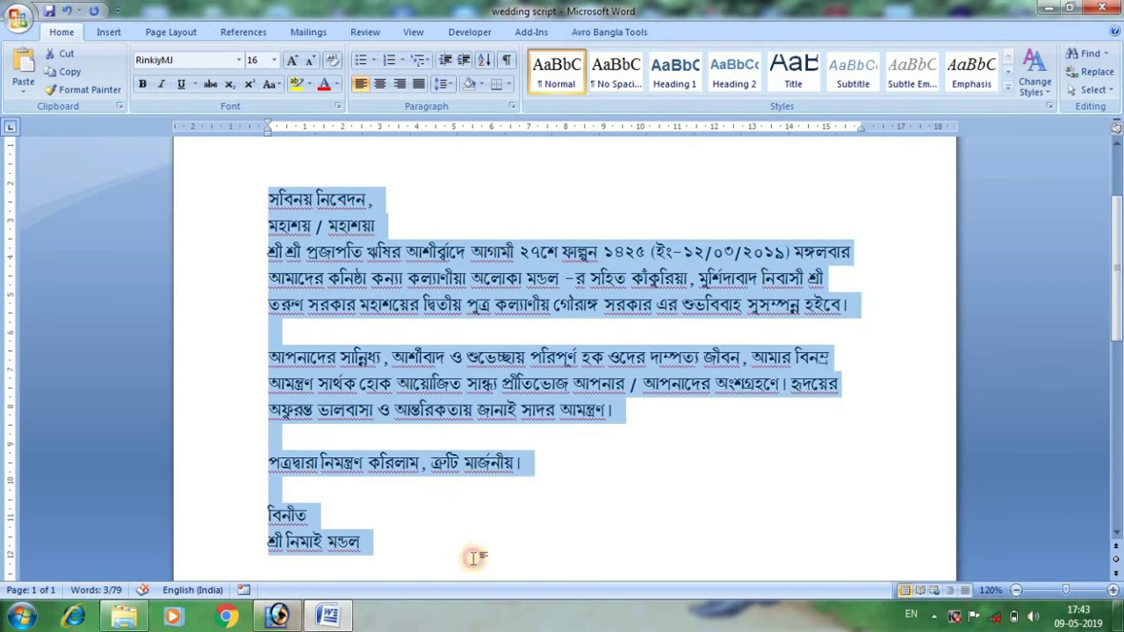
right_click(386, 279)
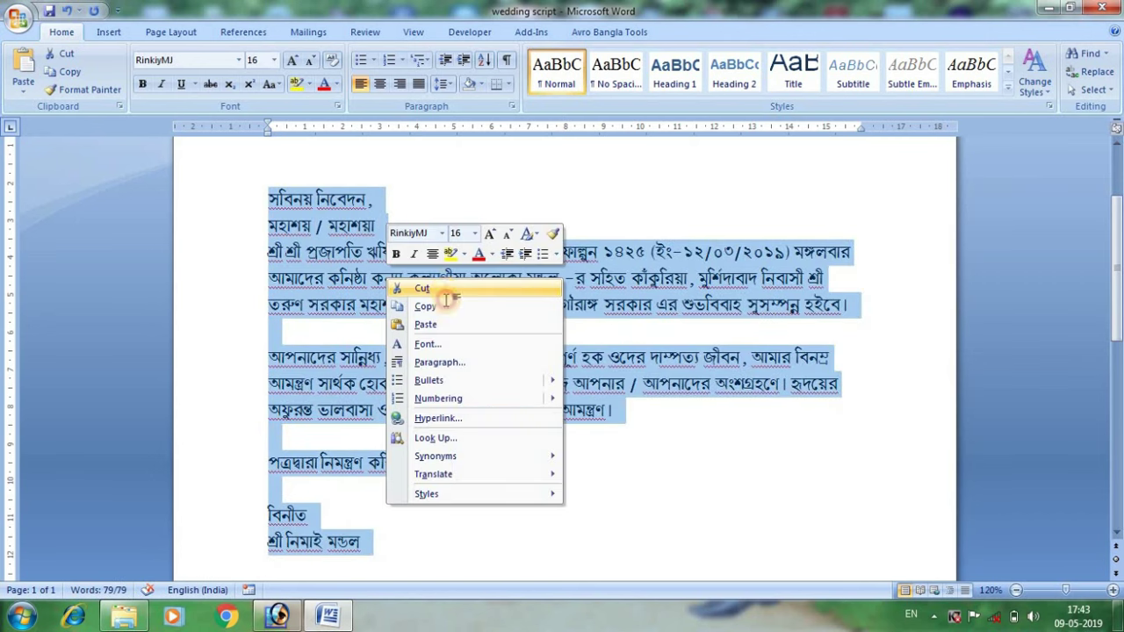
click(443, 292)
click(277, 615)
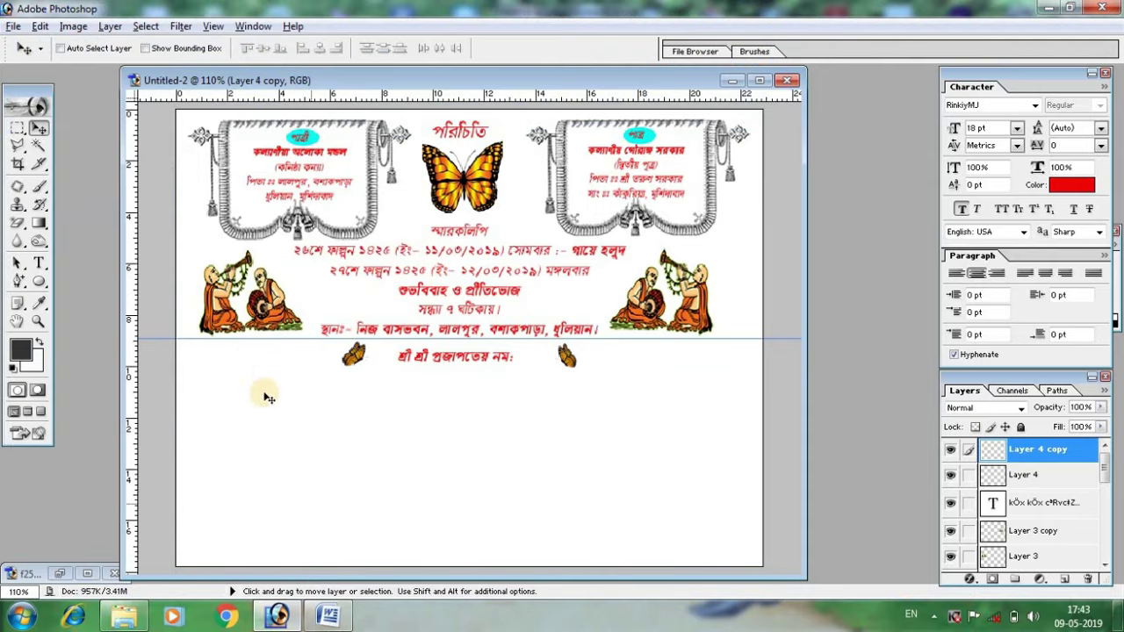
Step: Paste the invitation letter below the blessing line, remove faux bold, and set it to 14 pt
click(38, 262)
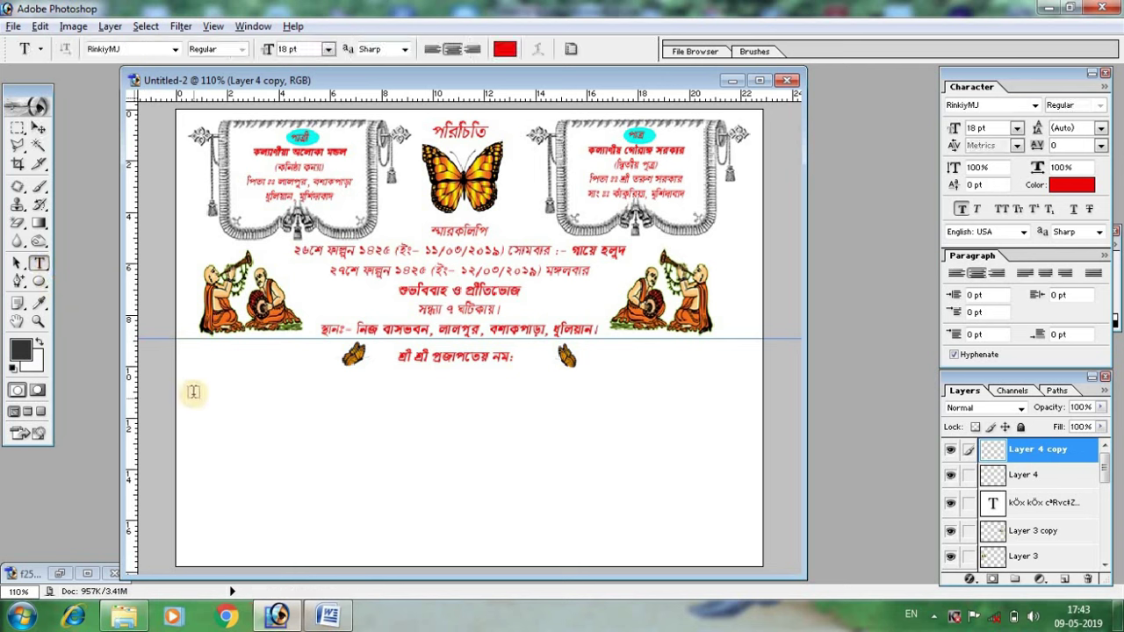
click(194, 388)
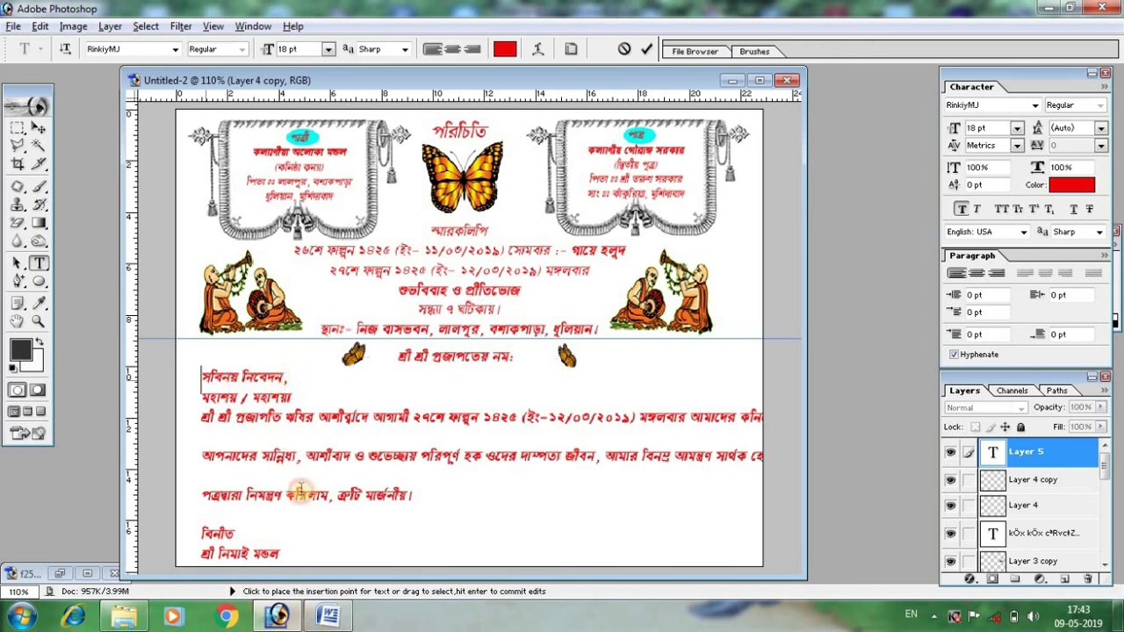
drag(203, 378, 467, 553)
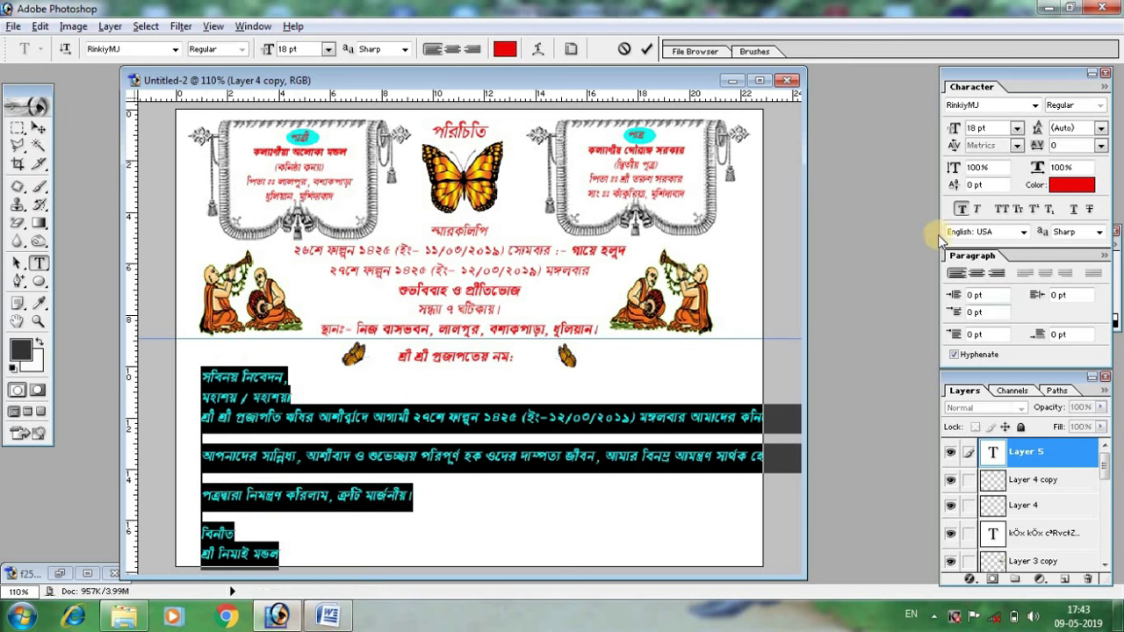
click(961, 209)
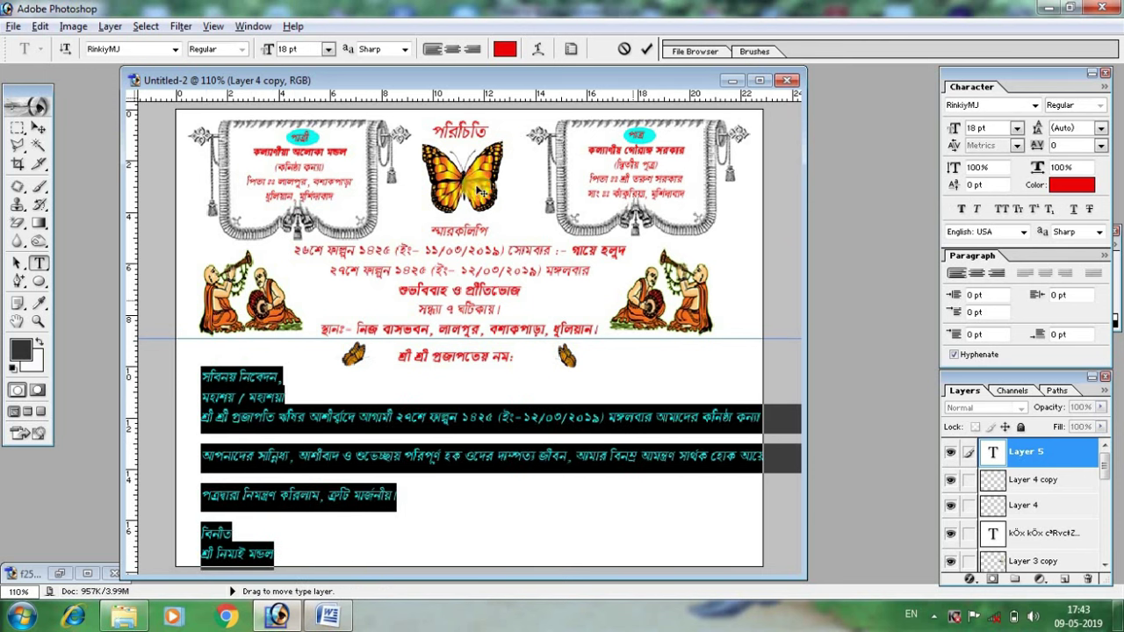
click(327, 49)
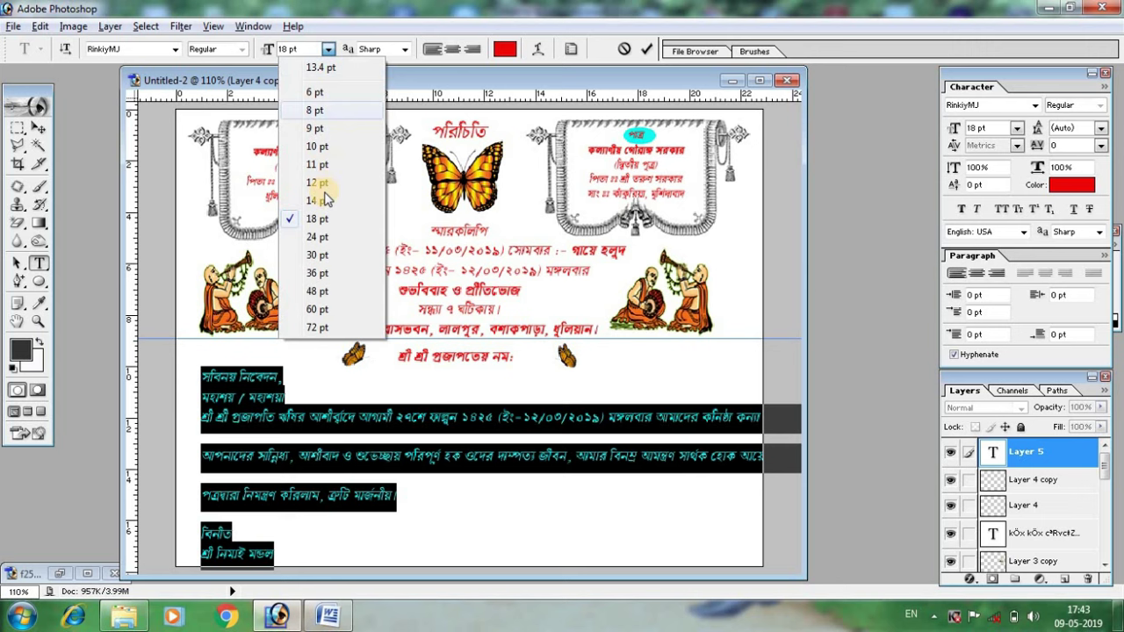
click(314, 201)
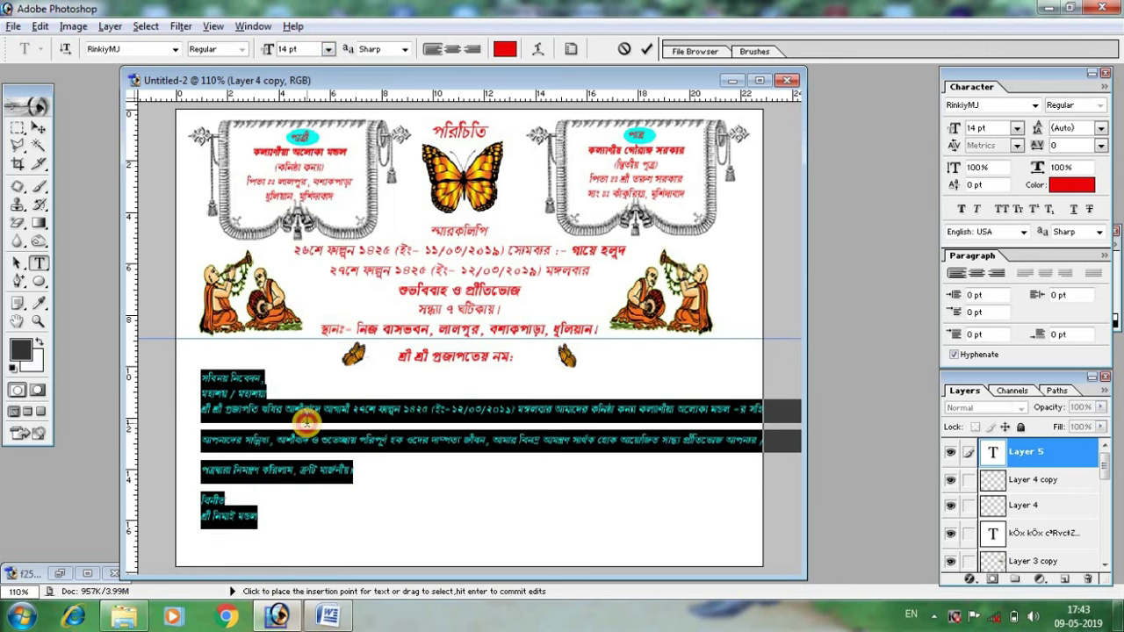
Step: Indent the letter's opening lines and break the long third line in two
click(304, 420)
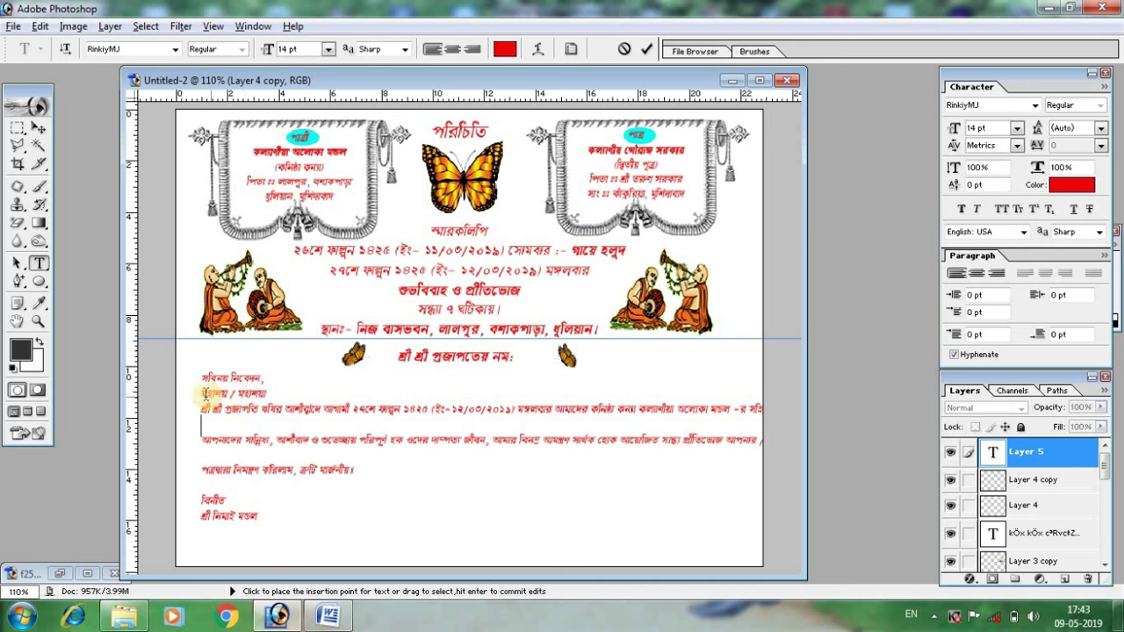
click(205, 394)
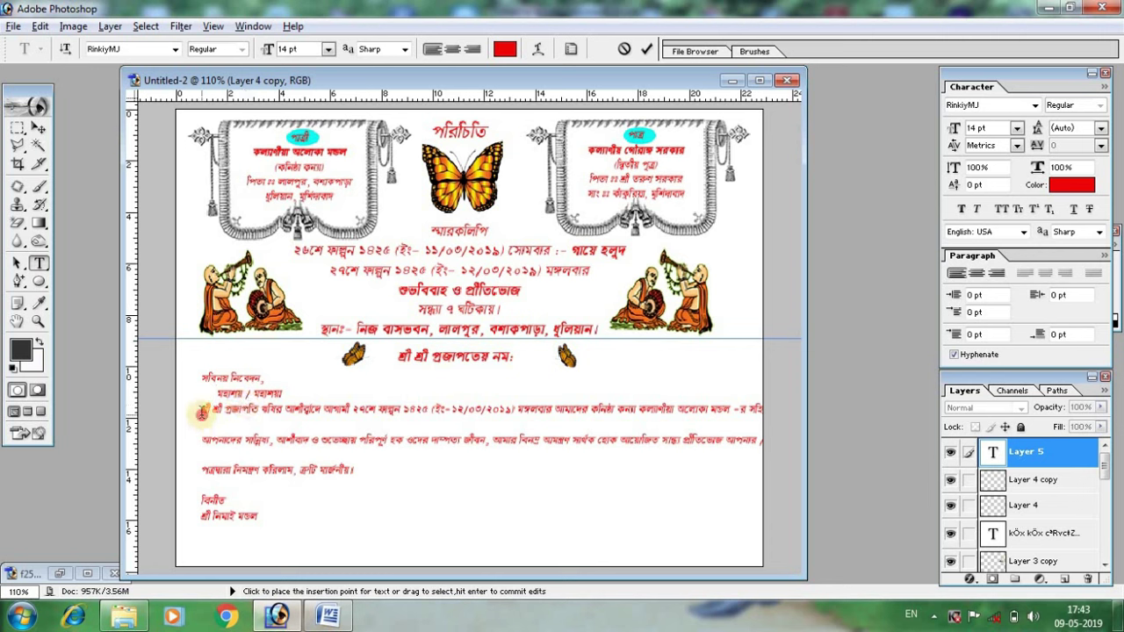
click(201, 411)
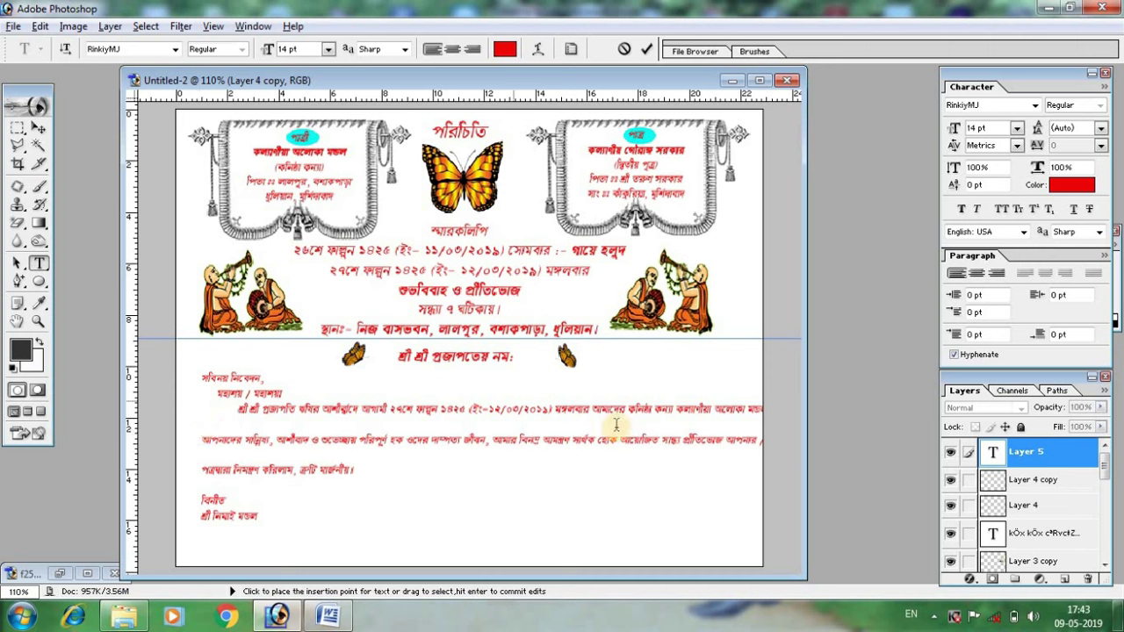
click(719, 410)
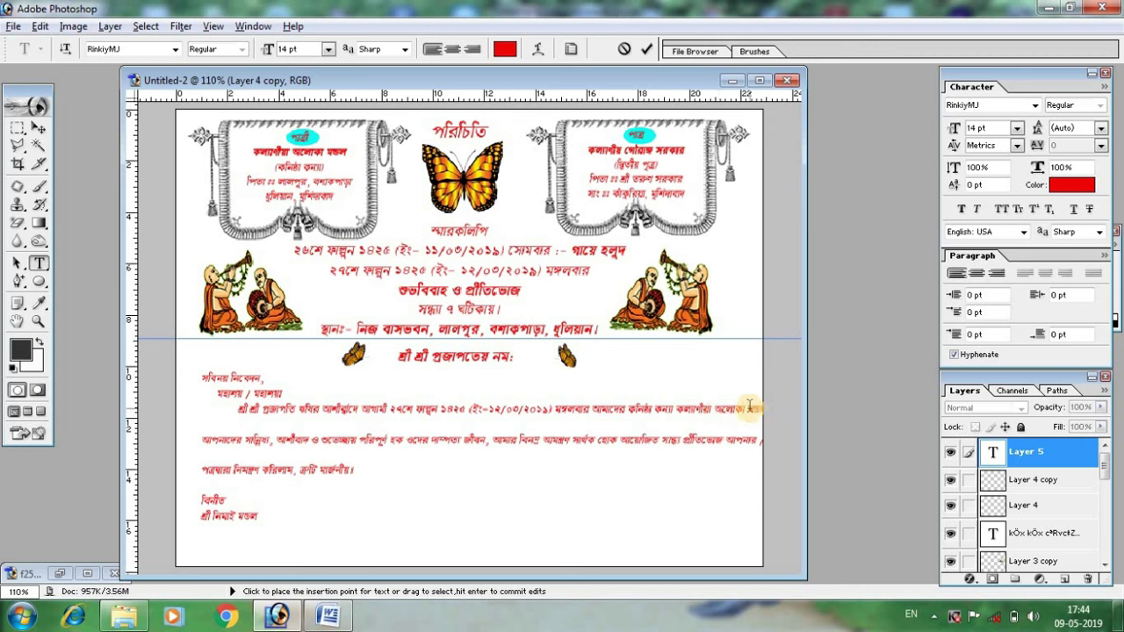
key(Return)
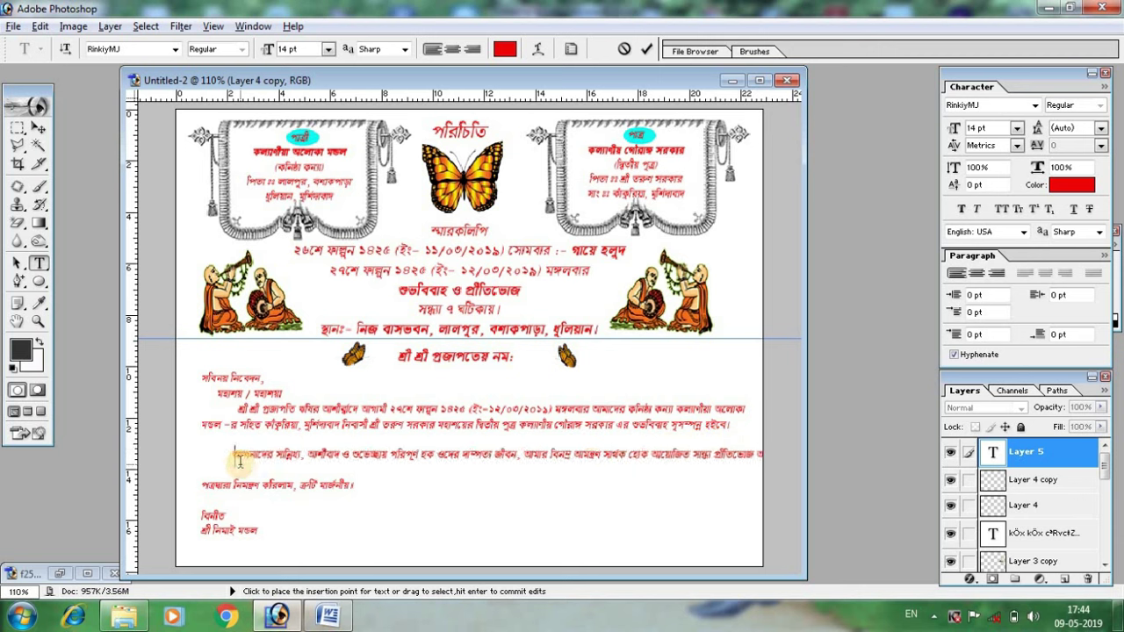
key(BackSpace)
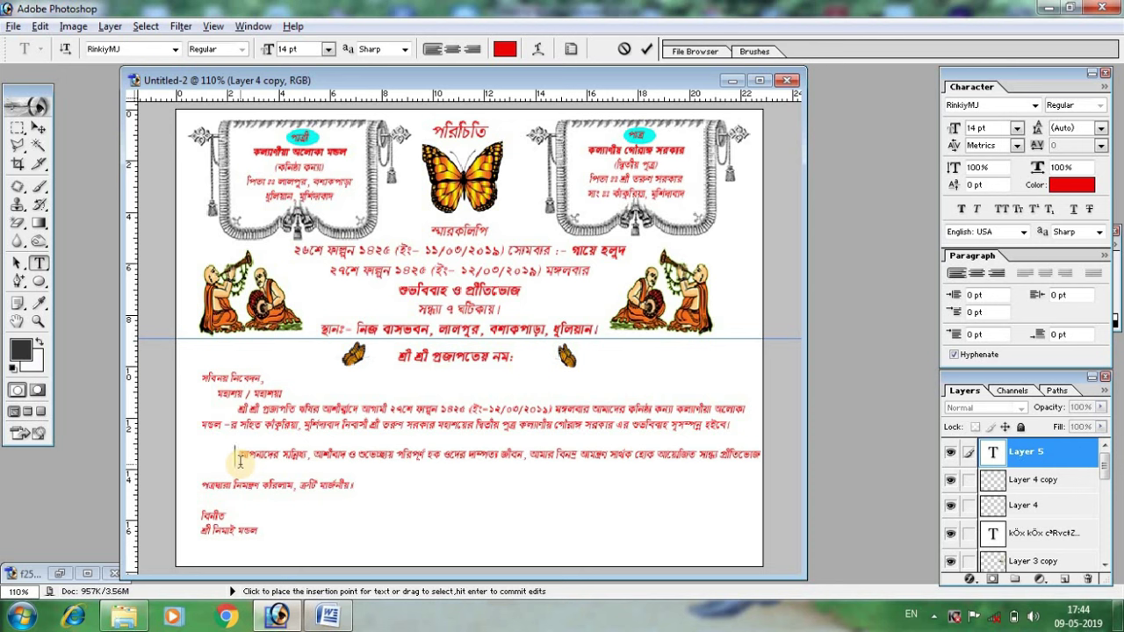
Step: Remove the leading characters of the আপনাদের line and break it onto a new line
click(720, 453)
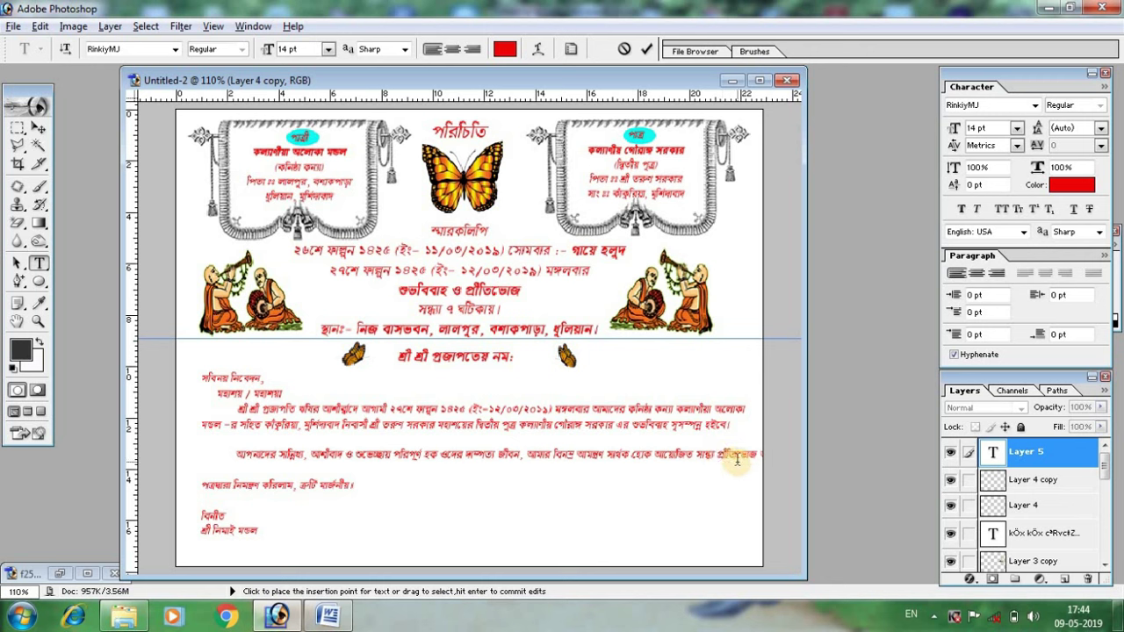
click(230, 455)
key(Delete)
key(Delete)
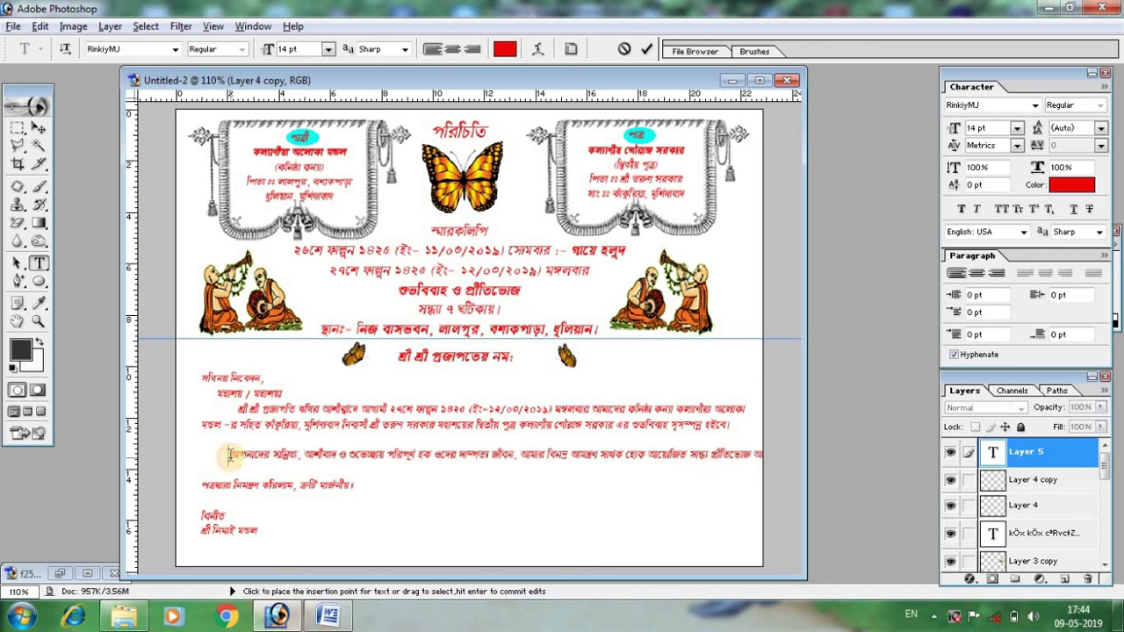
key(Delete)
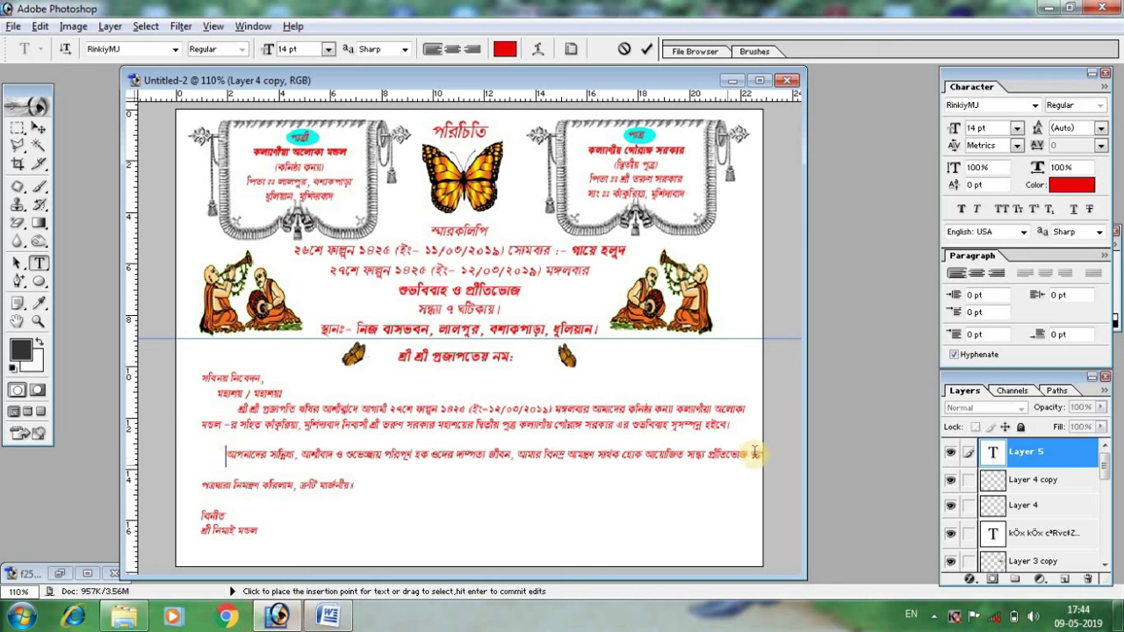
click(752, 454)
key(Return)
text(আপনার / আপনাদের অপেক্ষায়। হৃদয়ের অফুরন্ত ভালবাসা ও আন্তরিকতায় জানাই সাদর আমন্ত্রণ।)
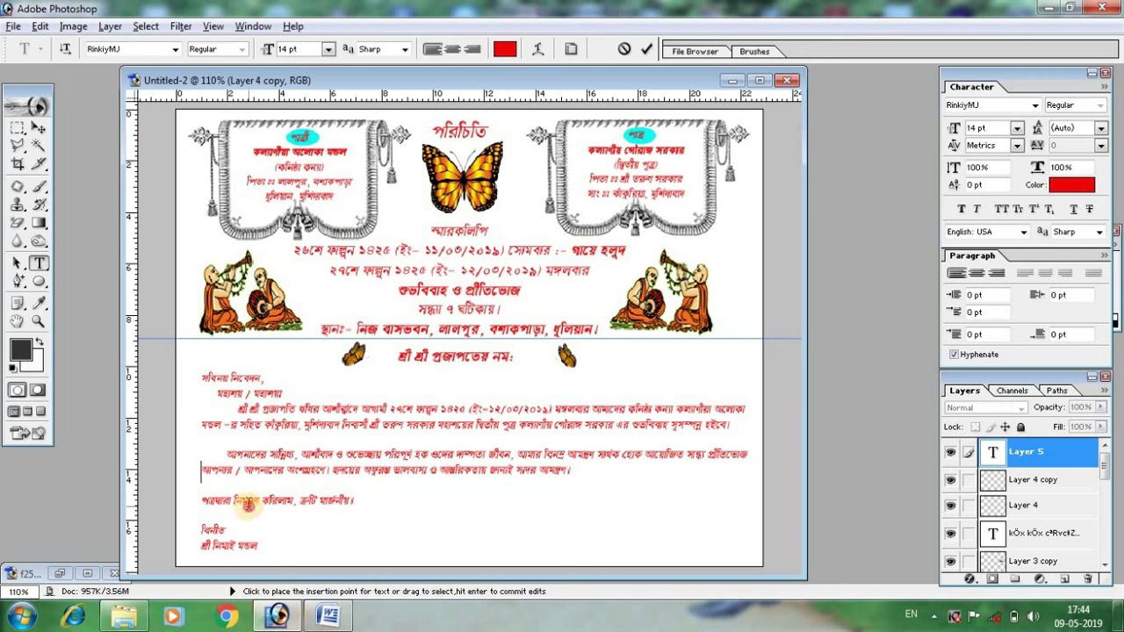
Step: Right-align the two sign-off lines beneath the closing line
click(213, 501)
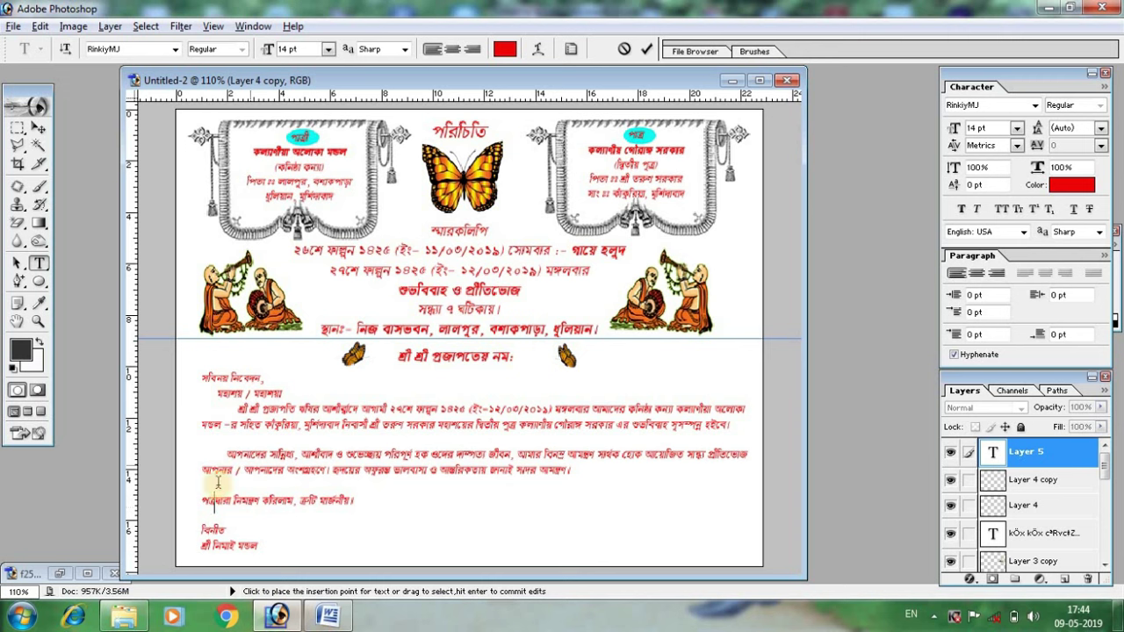
click(202, 503)
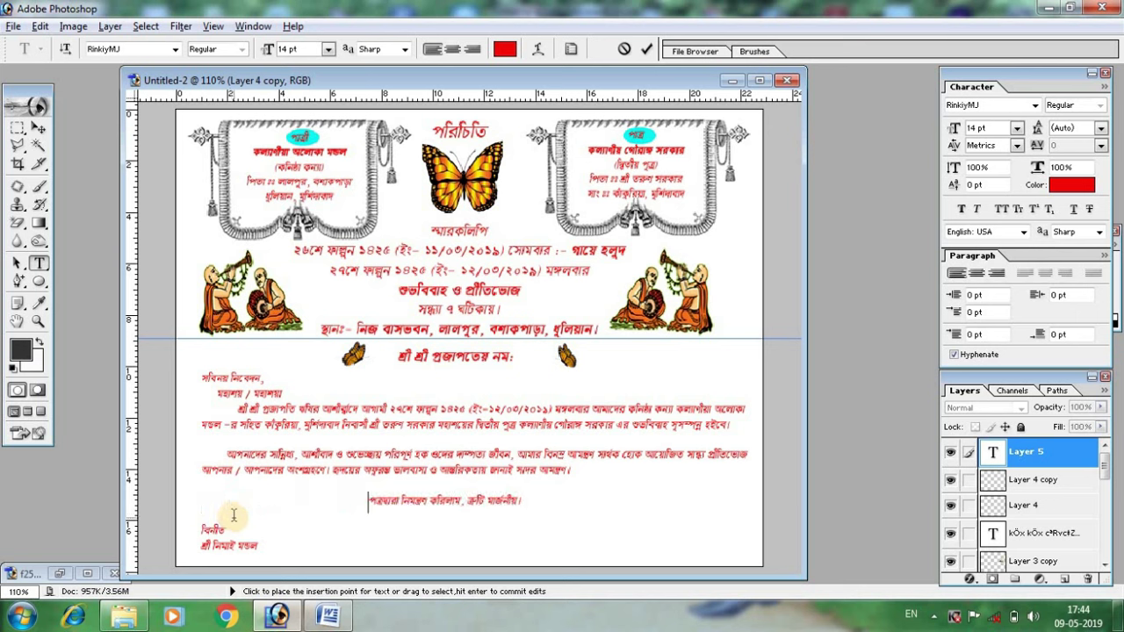
drag(201, 525, 260, 546)
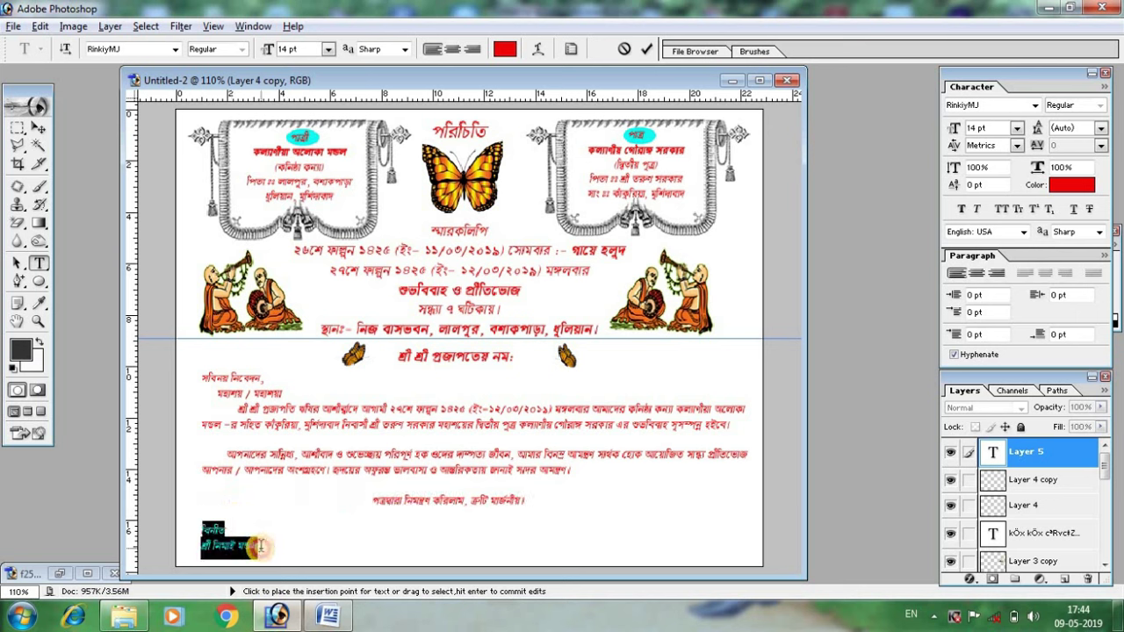
click(472, 50)
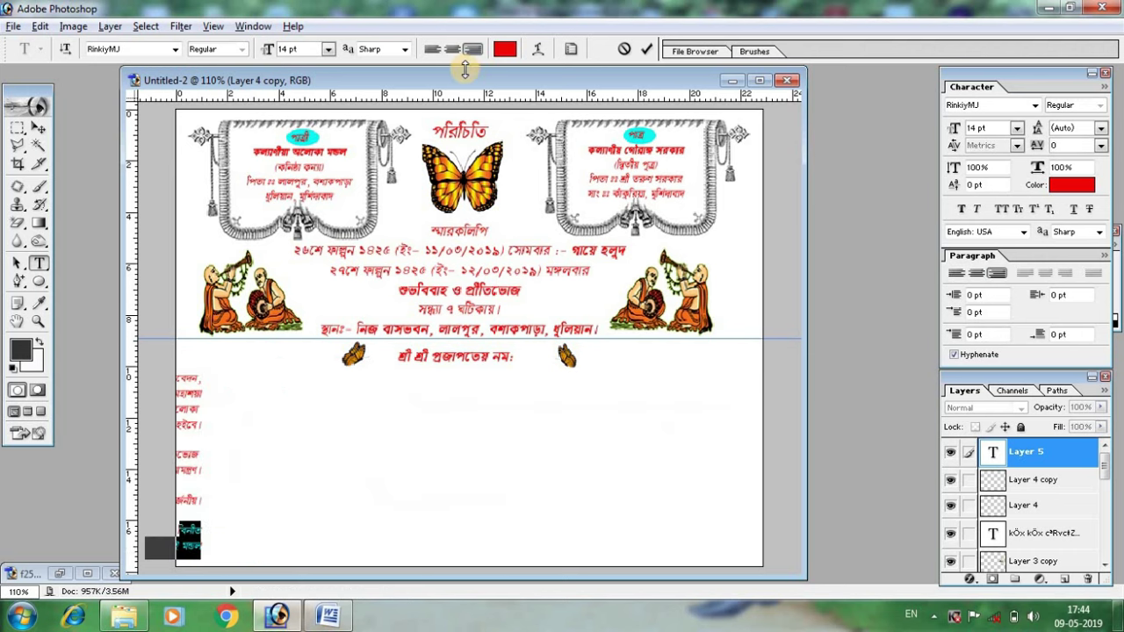
Step: Undo the sign-off right-alignment and position the caret before the sender's name
key(ctrl+z)
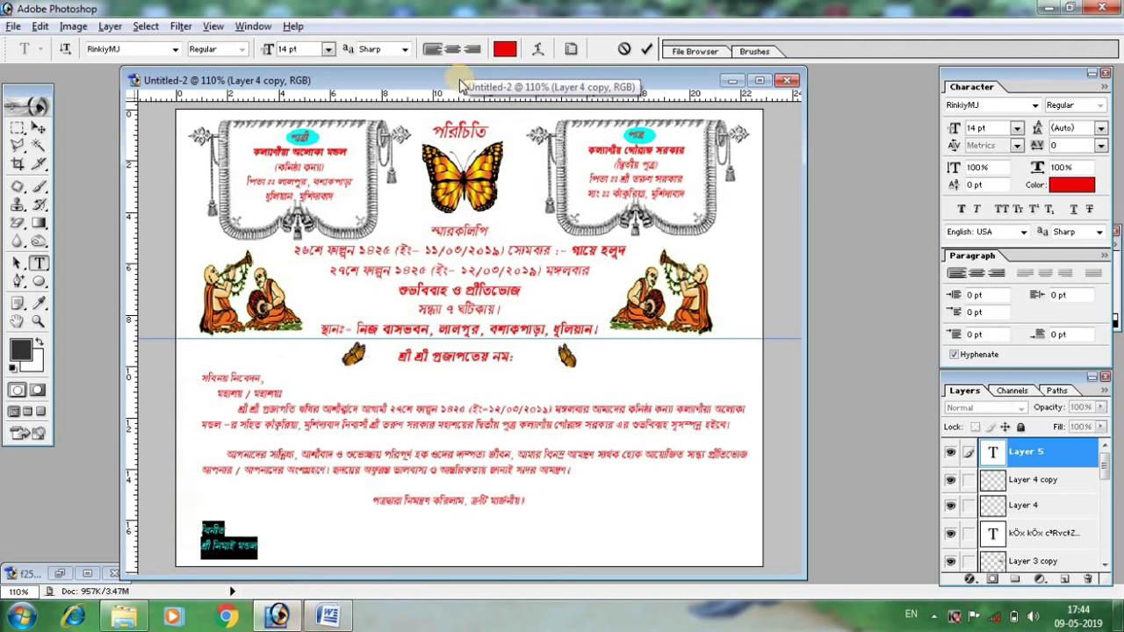
click(201, 534)
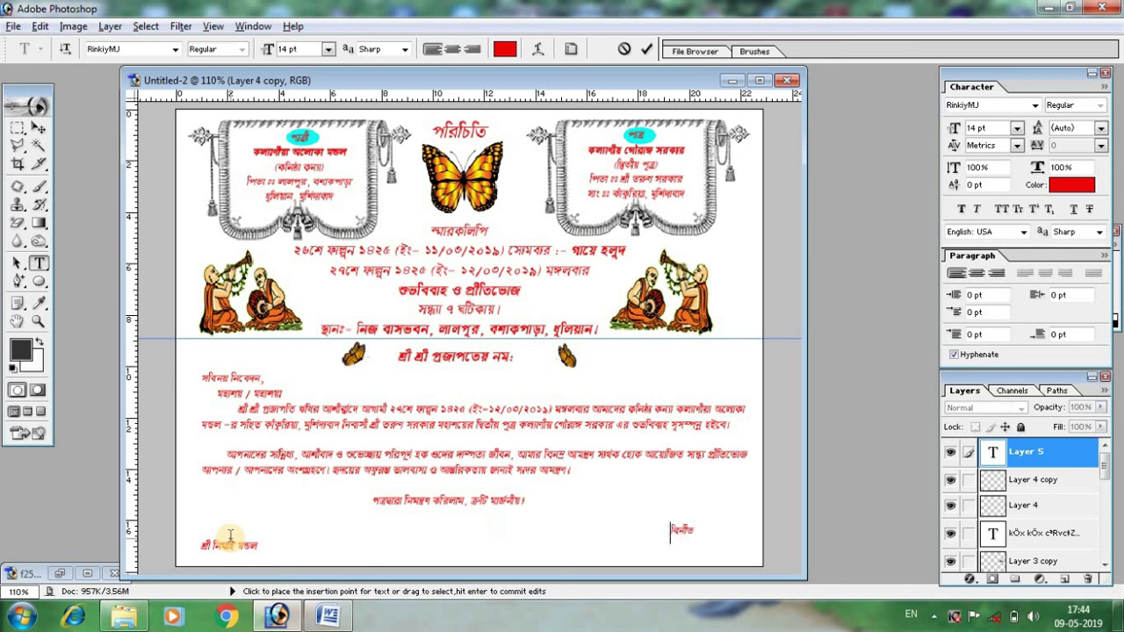
click(230, 536)
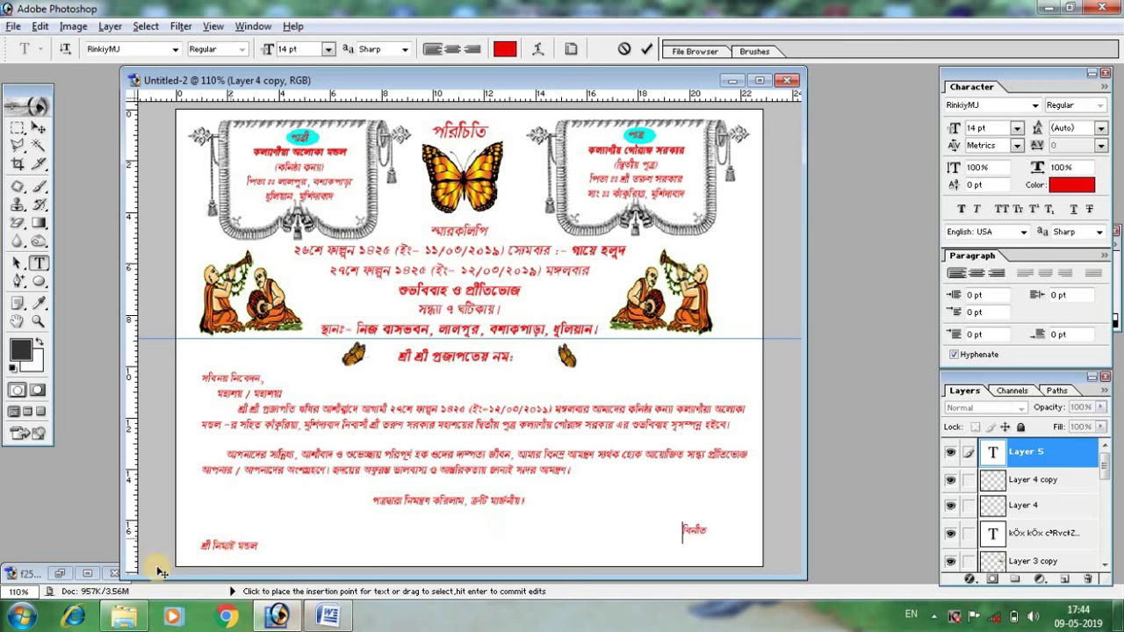
click(202, 544)
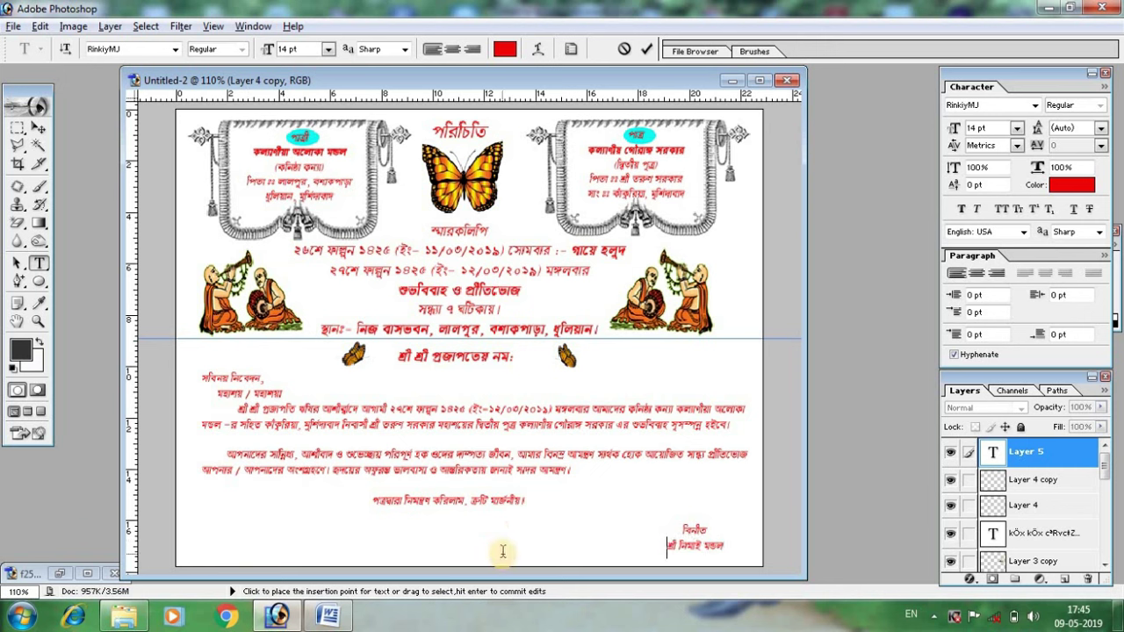
Step: Make the sender's name faux bold and nudge the body text layer up two steps
drag(665, 546, 731, 542)
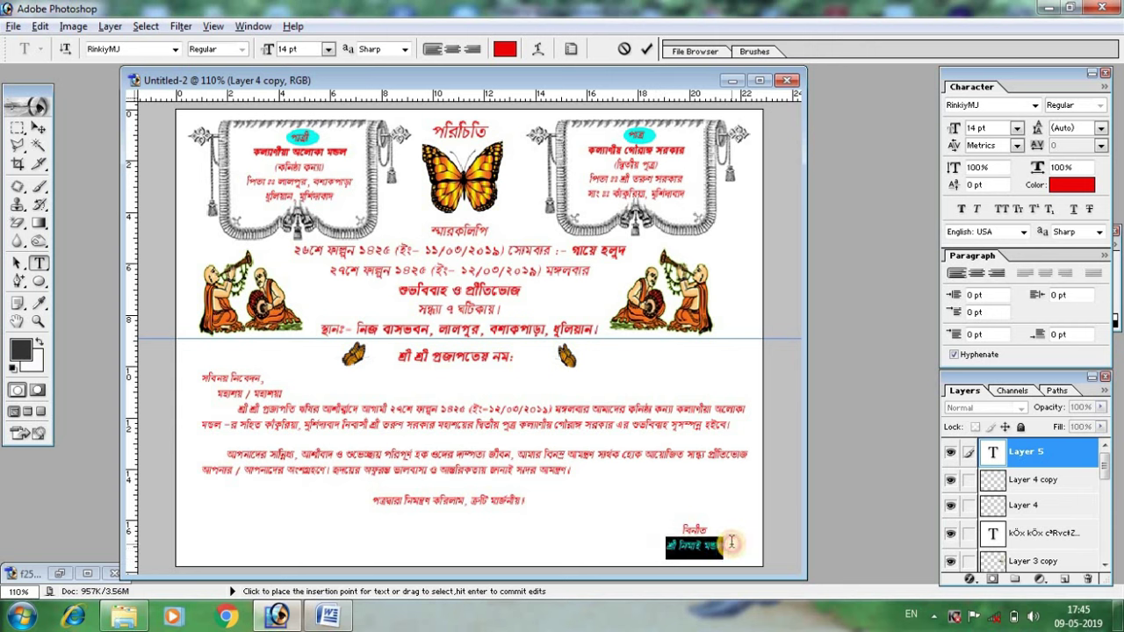
click(961, 209)
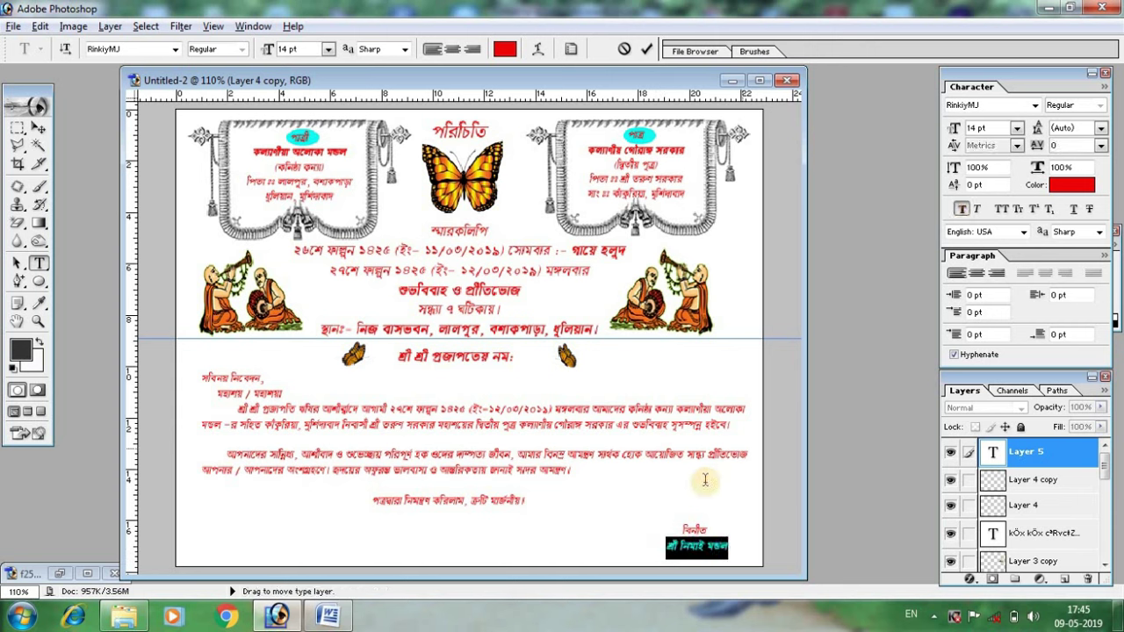
click(705, 480)
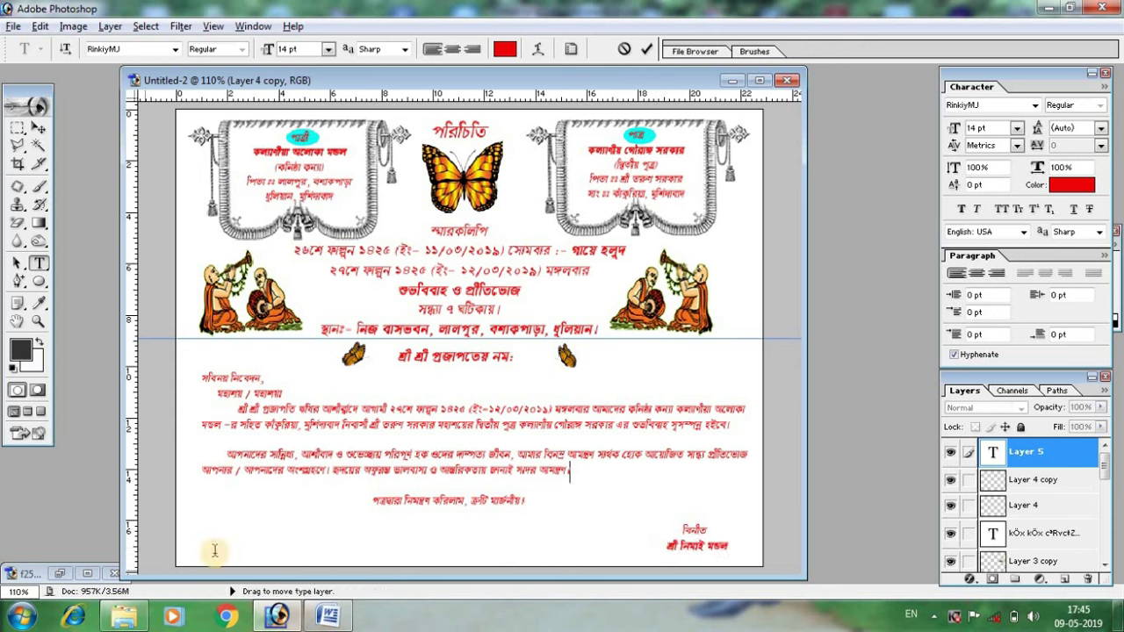
click(39, 129)
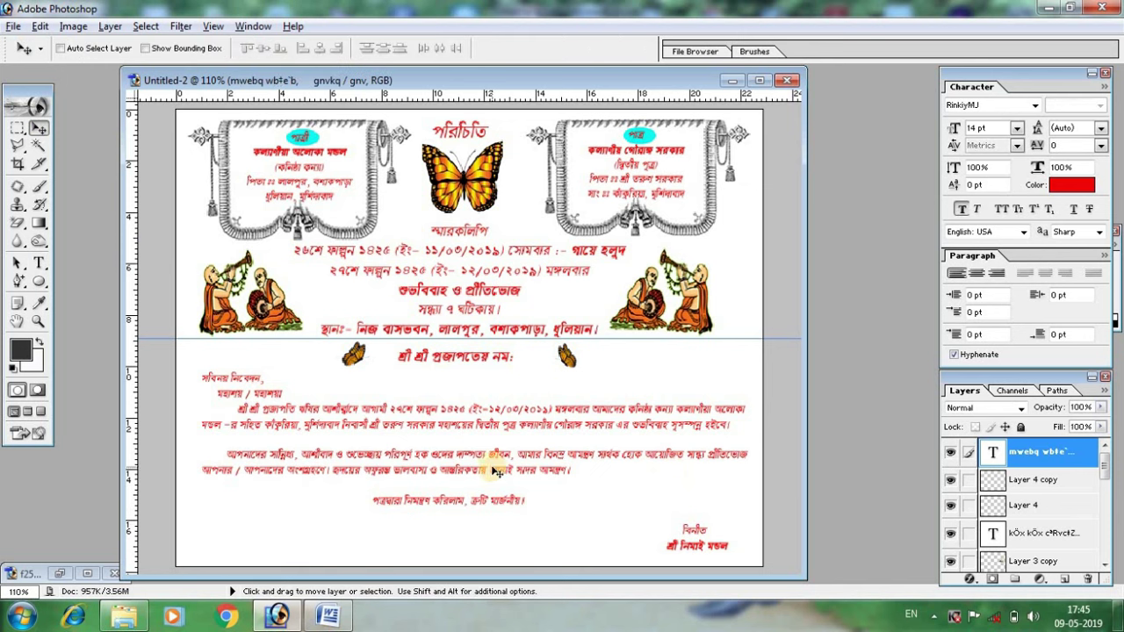
key(Up)
key(Up)
key(Up)
key(Up)
key(Up)
key(Up)
key(Up)
key(Up)
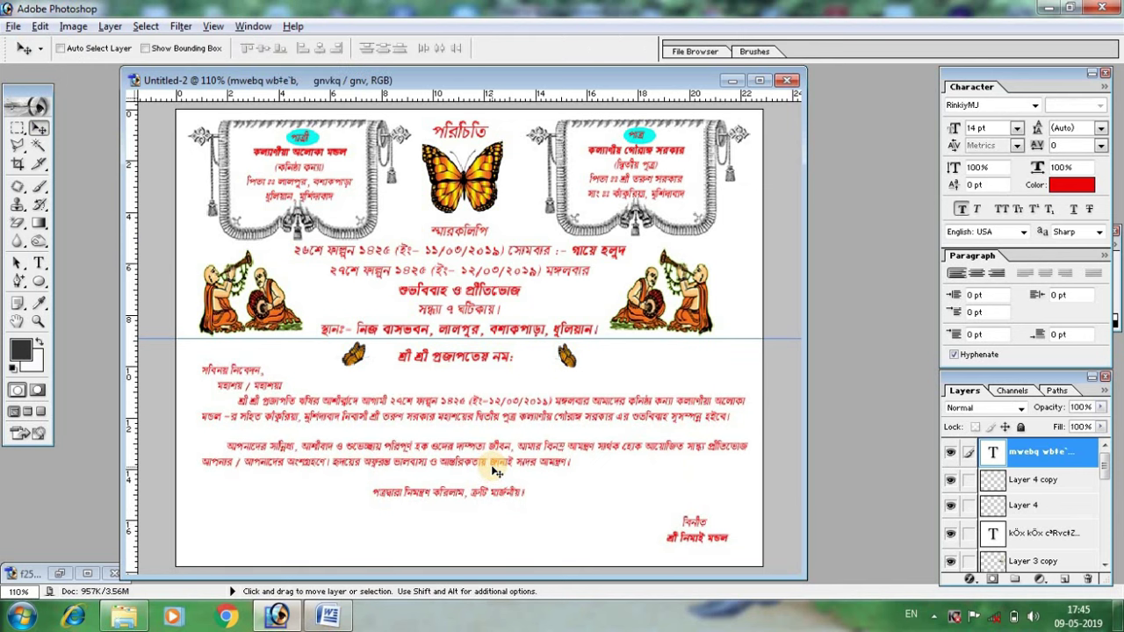
key(Up)
key(Up)
key(Up)
key(Up)
key(Up)
key(Up)
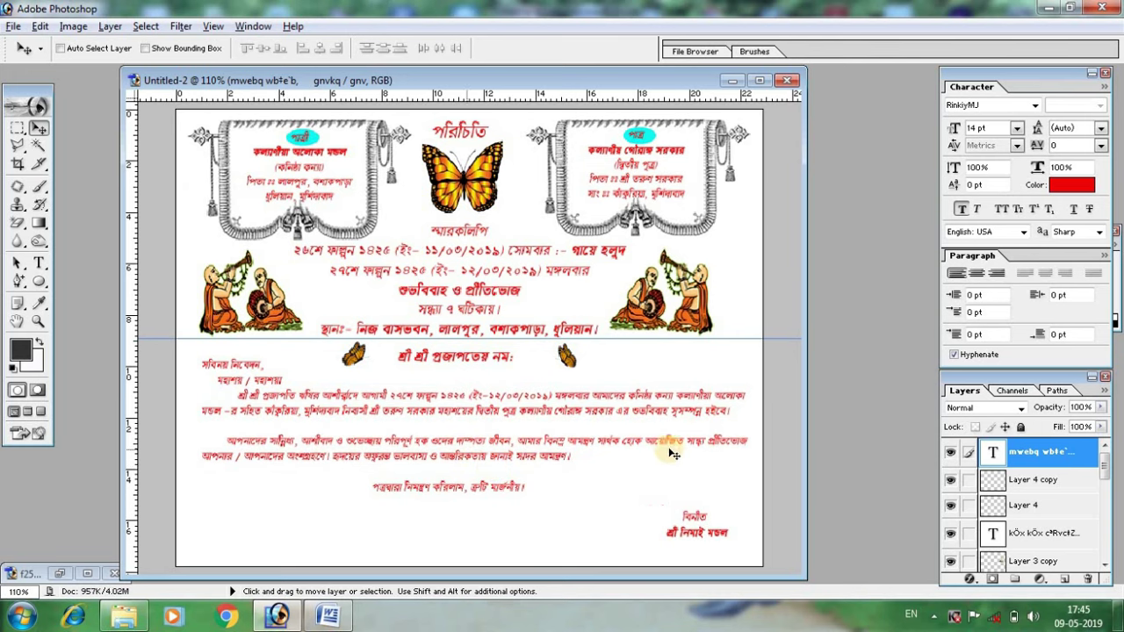
Step: Bring the indian-wedding clipart onto the card and shrink it at the bottom left
double_click(891, 406)
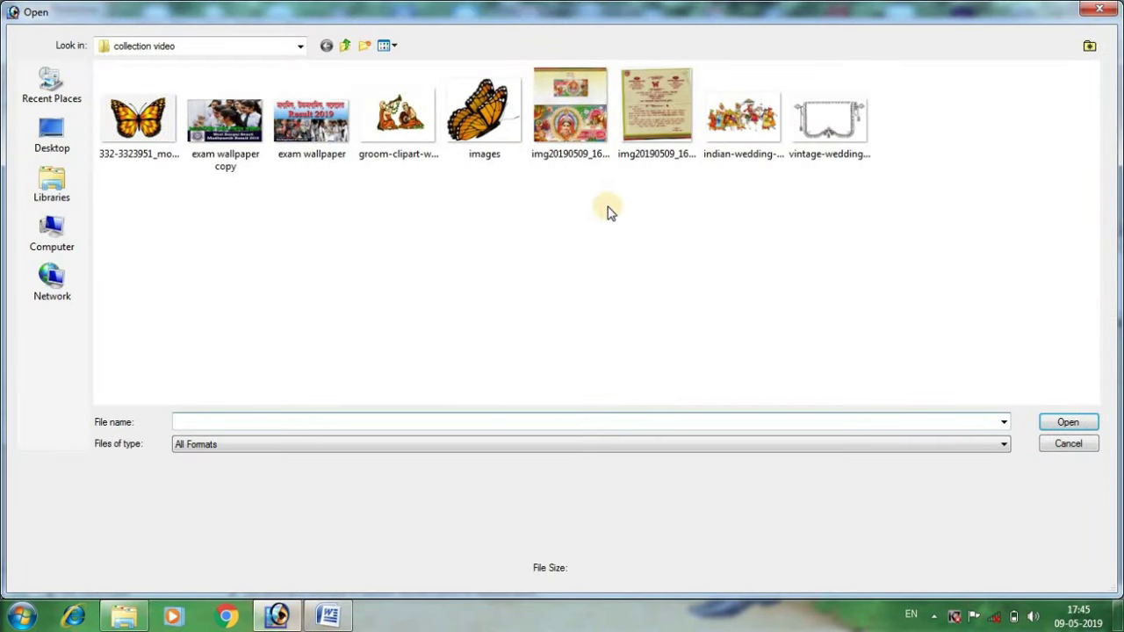
click(726, 131)
click(1069, 423)
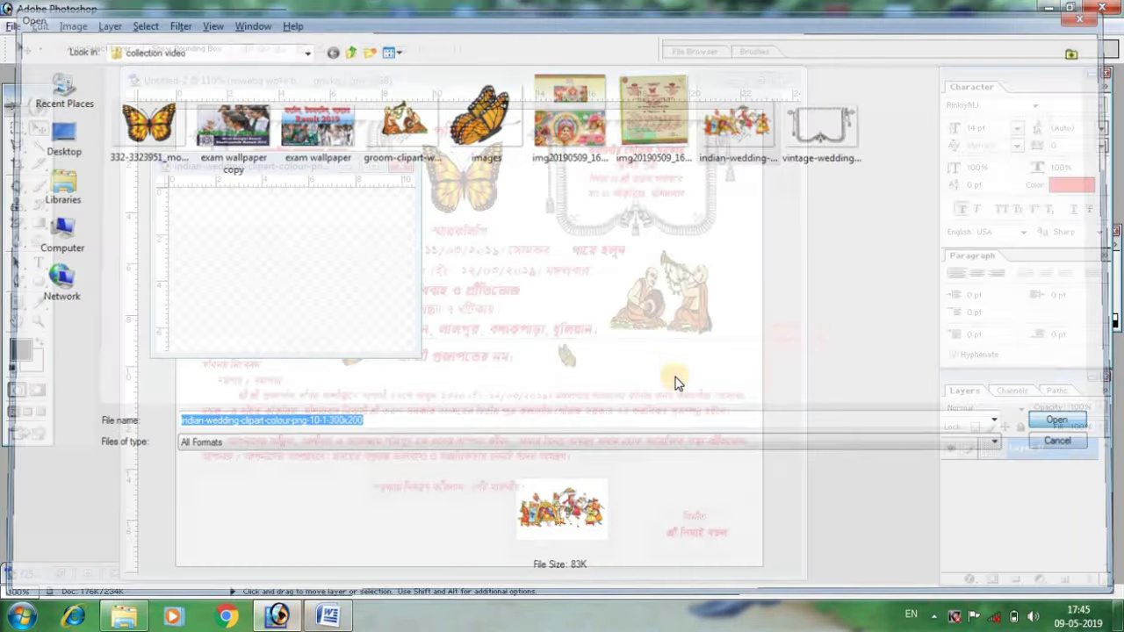
mouse_move(250, 259)
mouse_down()
mouse_move(312, 470)
mouse_move(313, 490)
mouse_move(286, 500)
mouse_up()
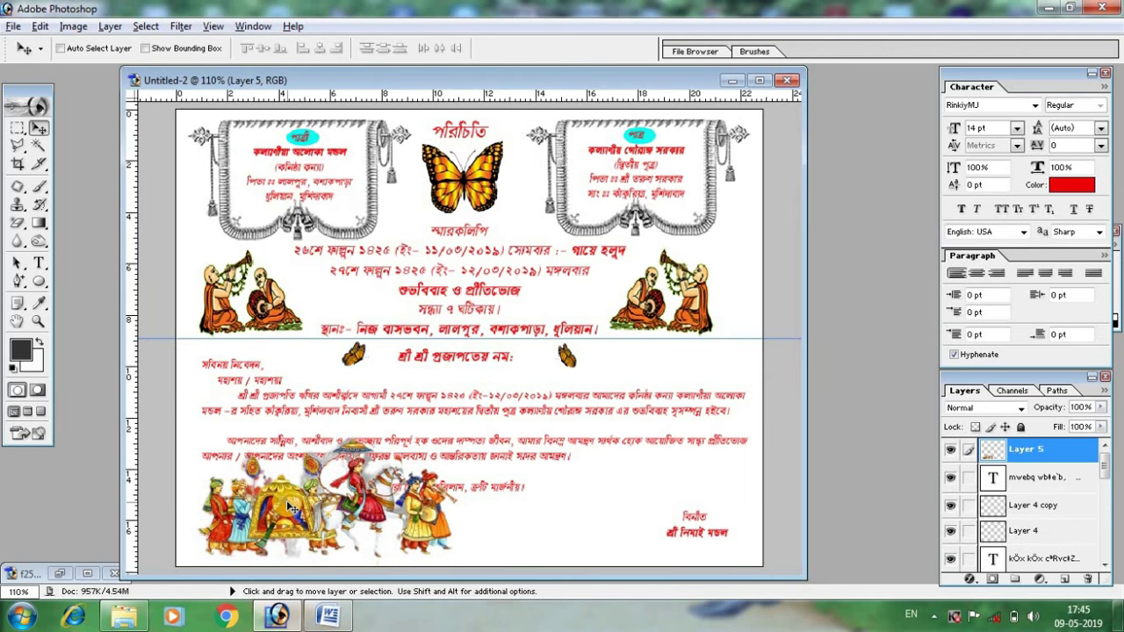
key(ctrl+t)
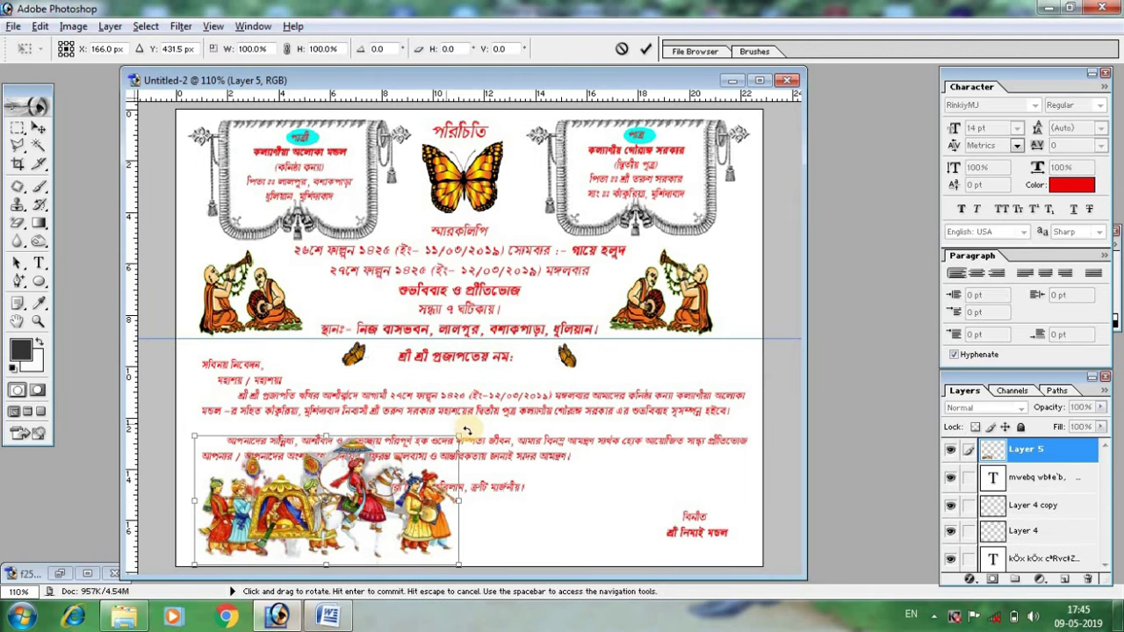
drag(460, 437, 384, 510)
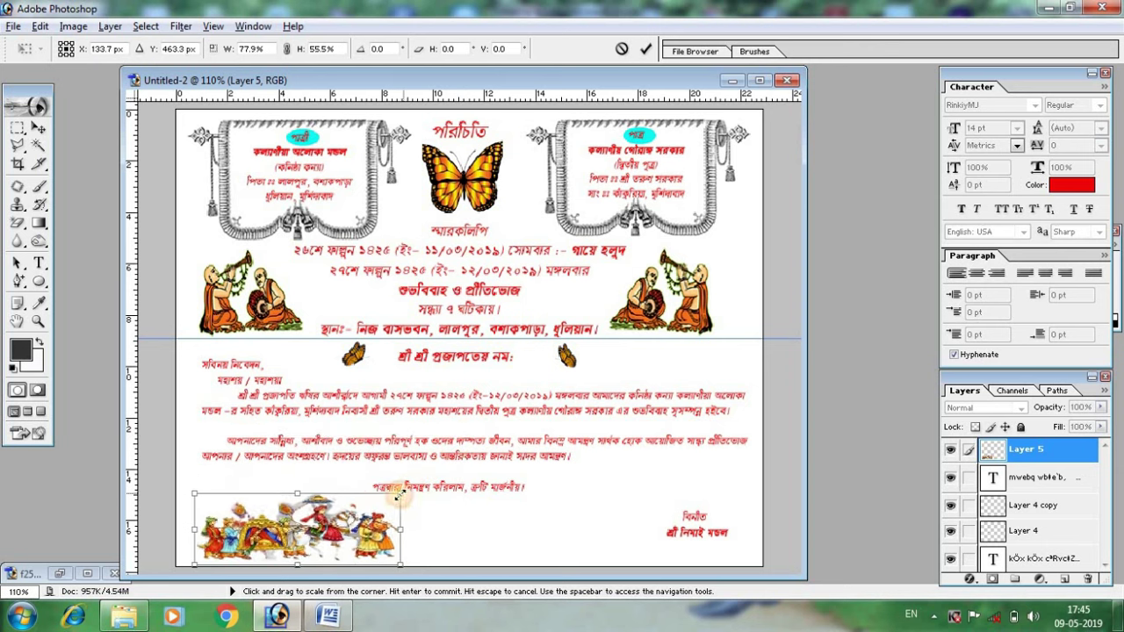
key(Return)
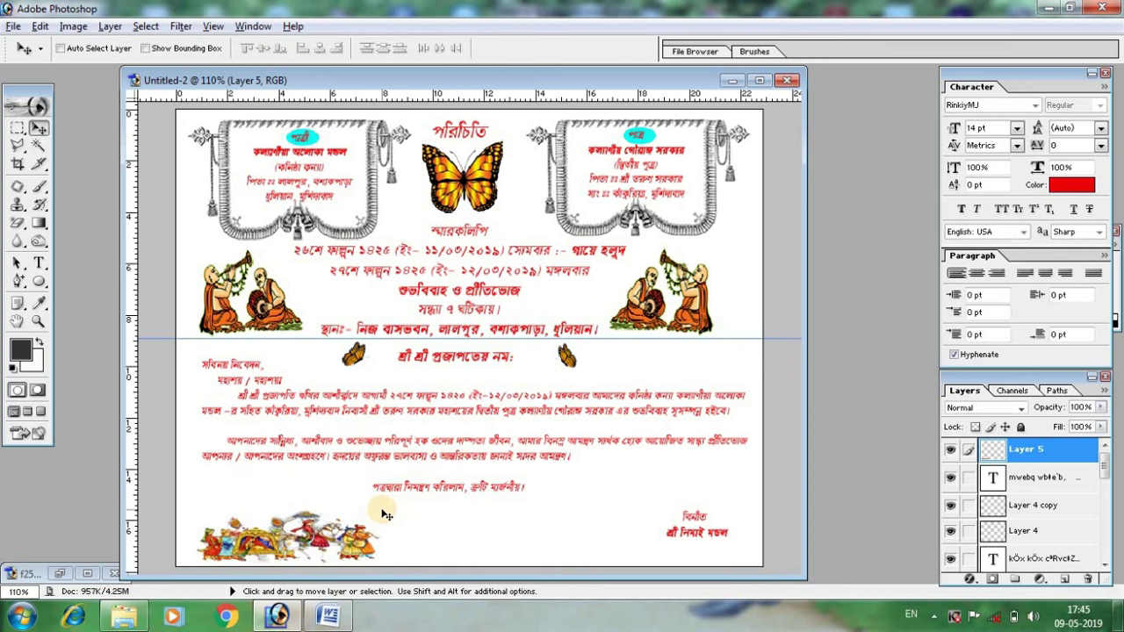
drag(299, 530, 296, 541)
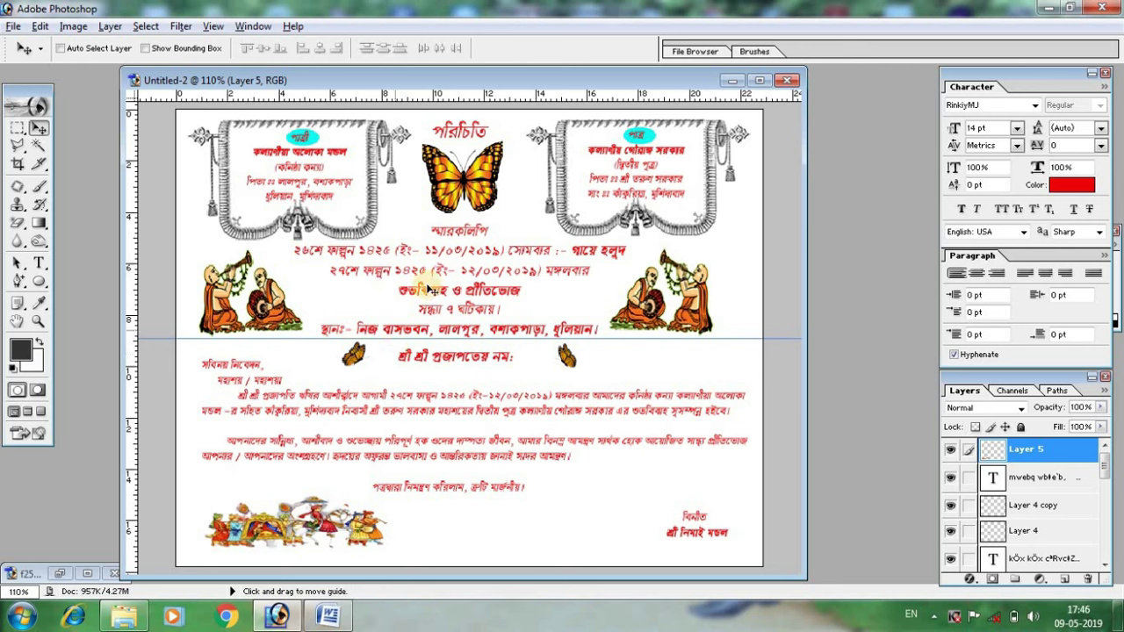
click(39, 263)
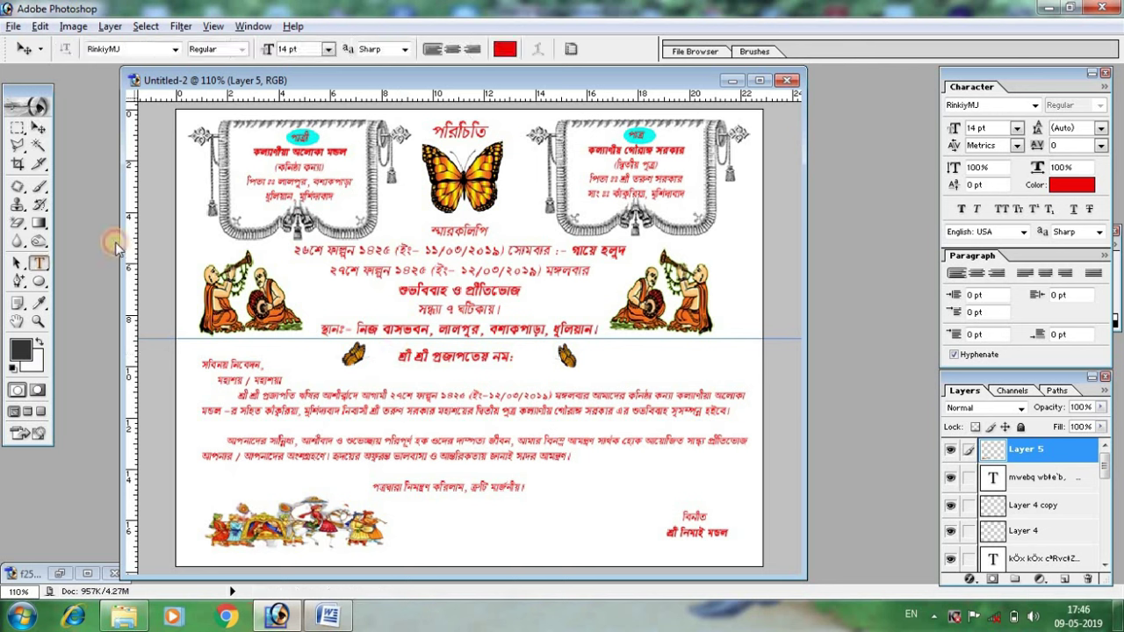
click(39, 128)
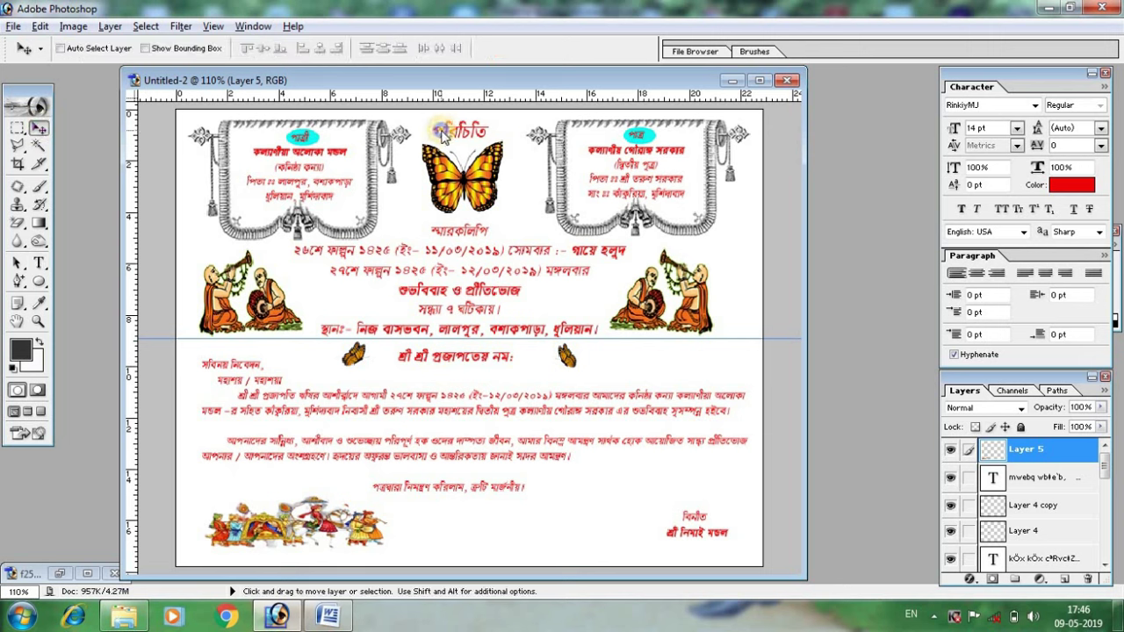
Step: Select the পরিচিতি heading's text layer and highlight the word for editing
right_click(441, 132)
click(495, 146)
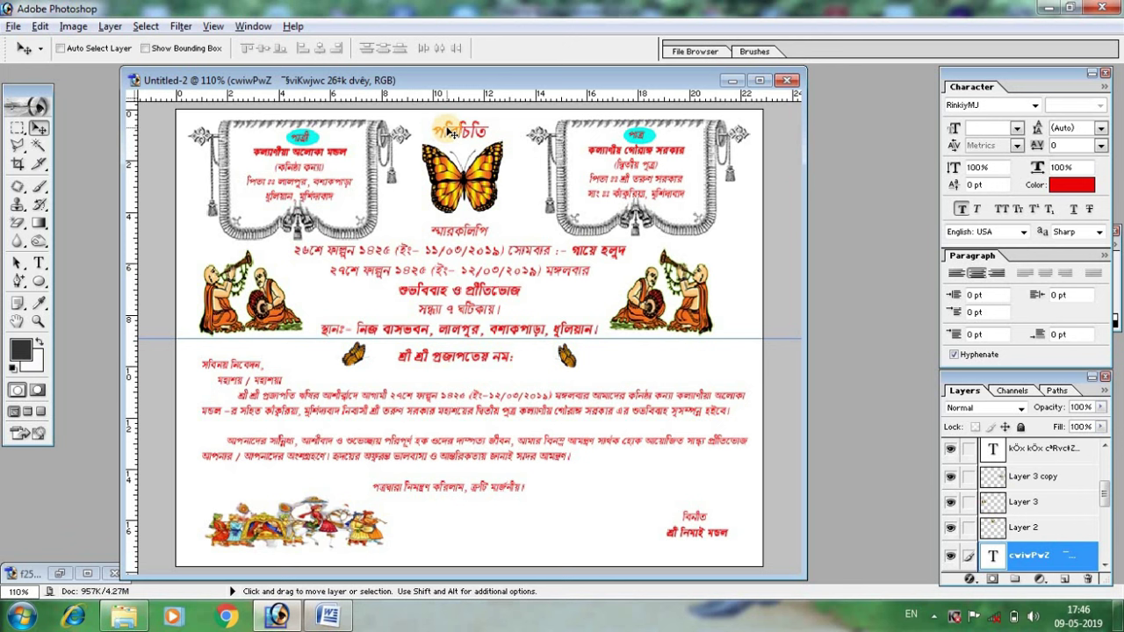
right_click(449, 132)
click(505, 132)
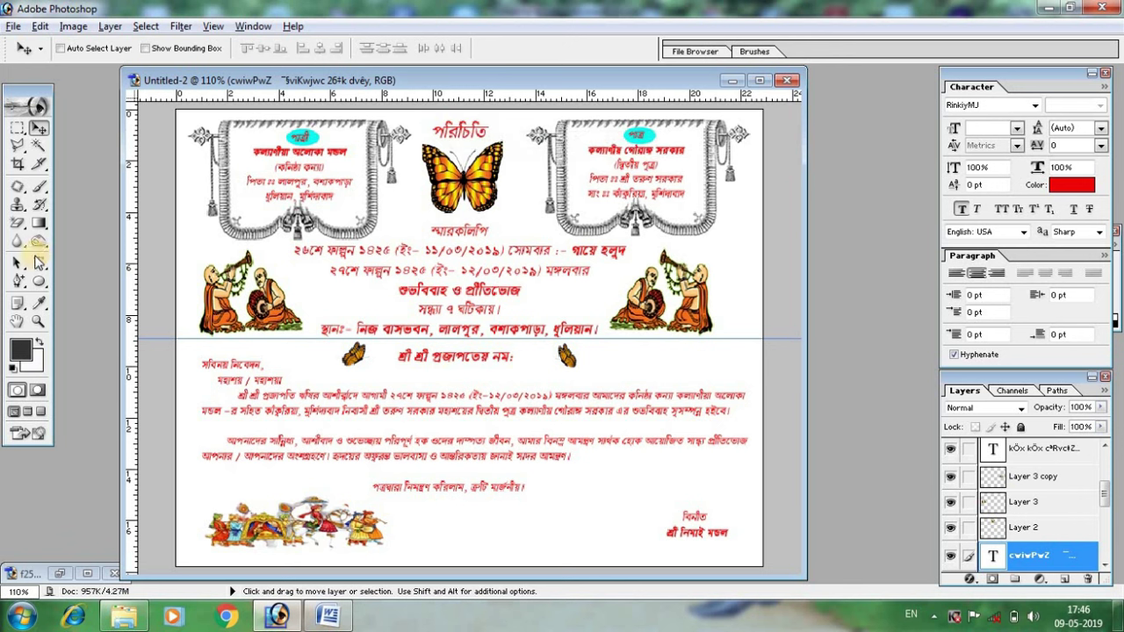
click(436, 129)
drag(437, 129, 493, 130)
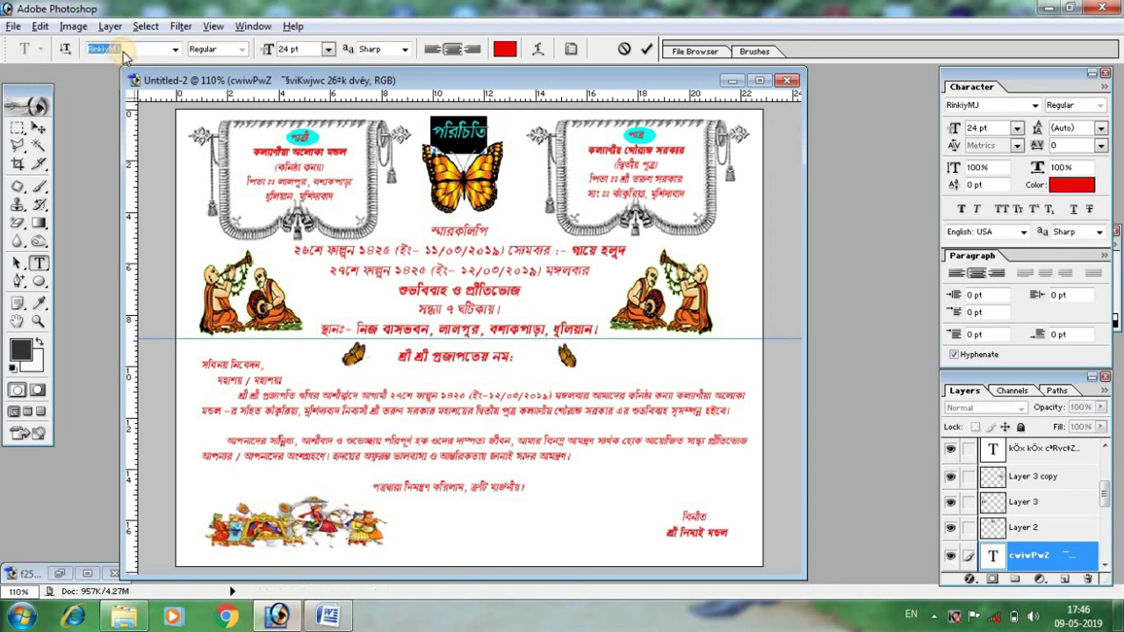
Step: Cycle the heading font to ParashSushreeMJ at 24 pt and commit the change
key(Up)
key(Up)
key(Up)
key(Up)
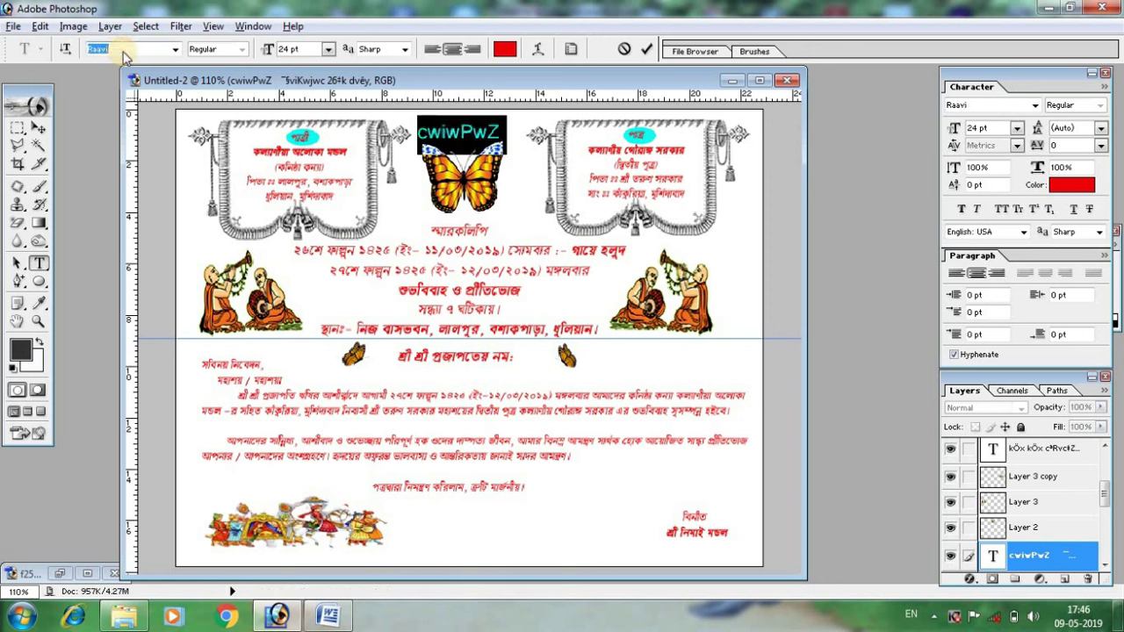
key(Up)
key(Up)
key(Up)
key(Up)
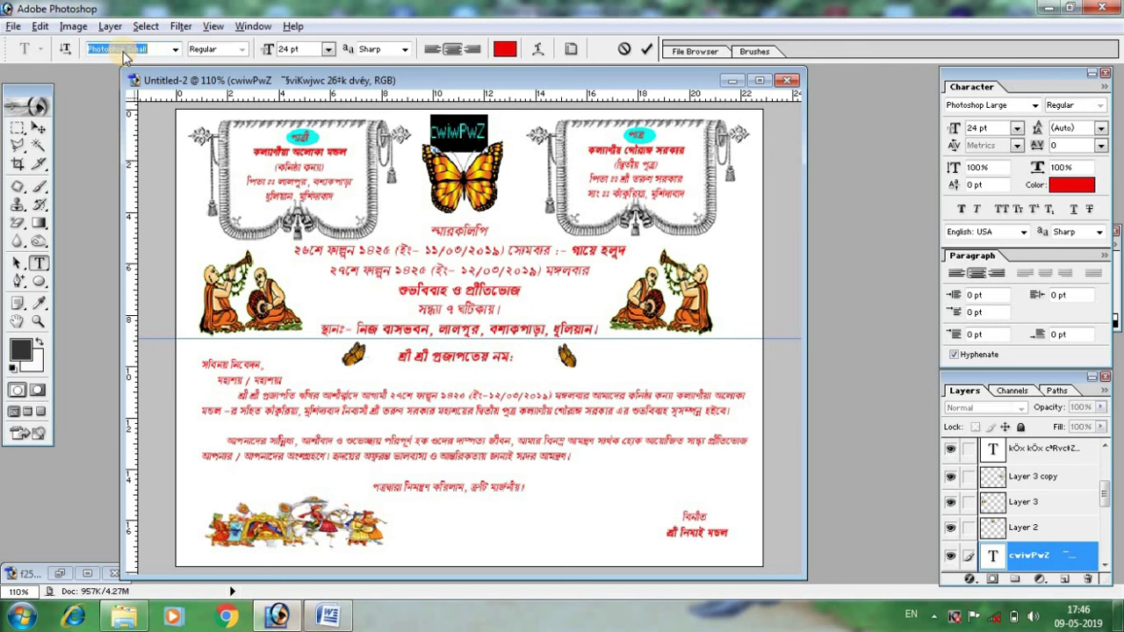
key(Up)
key(Up)
key(Up)
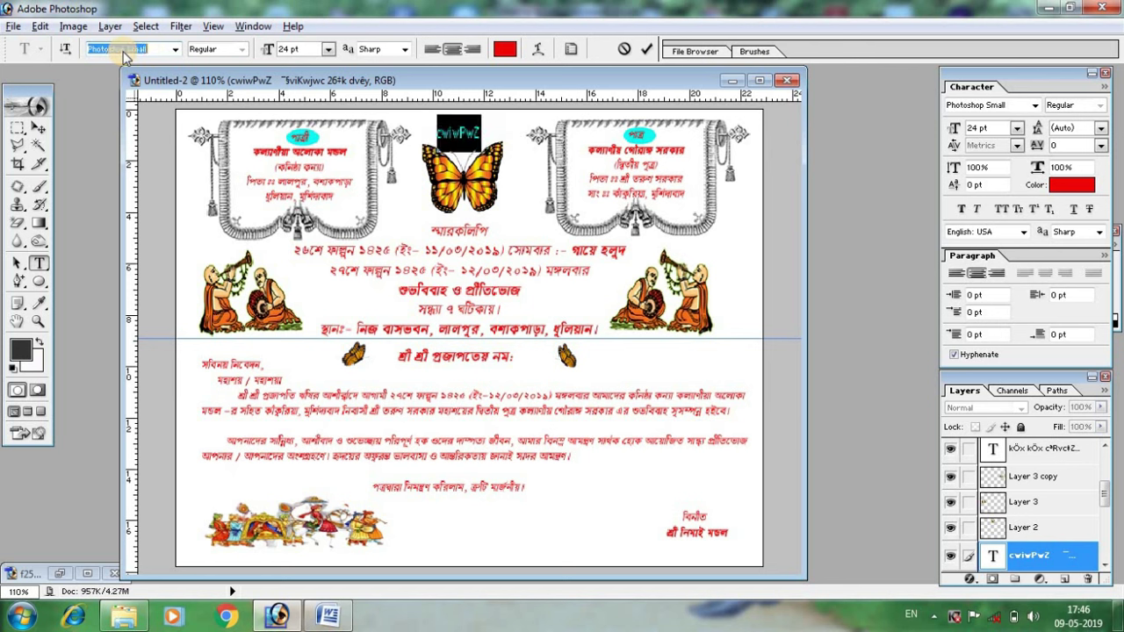
key(Up)
key(Up)
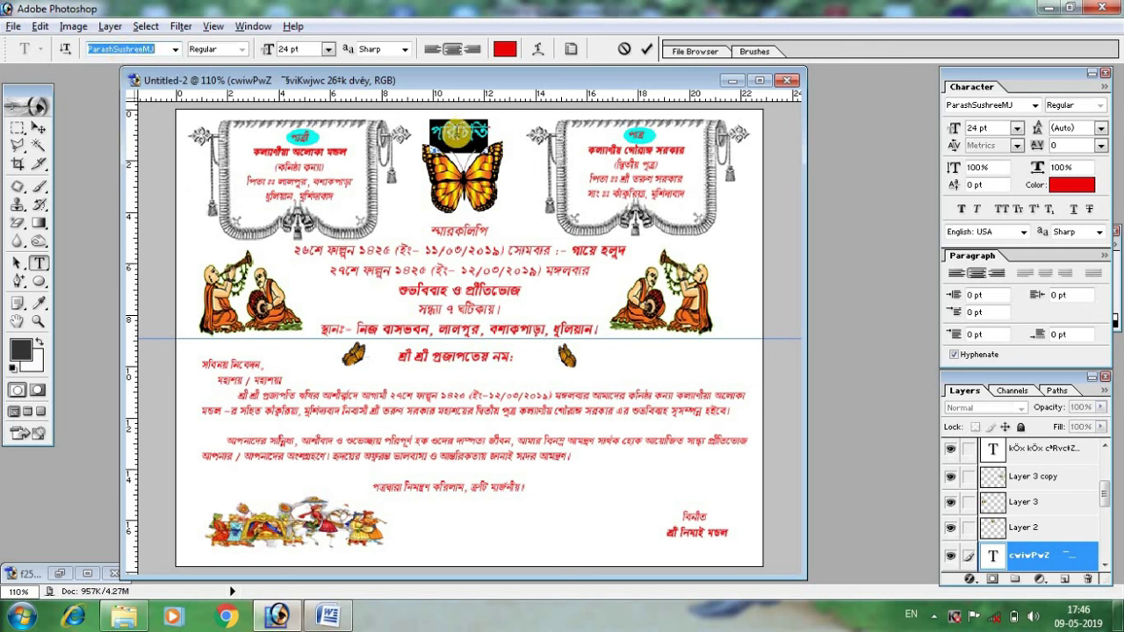
click(494, 144)
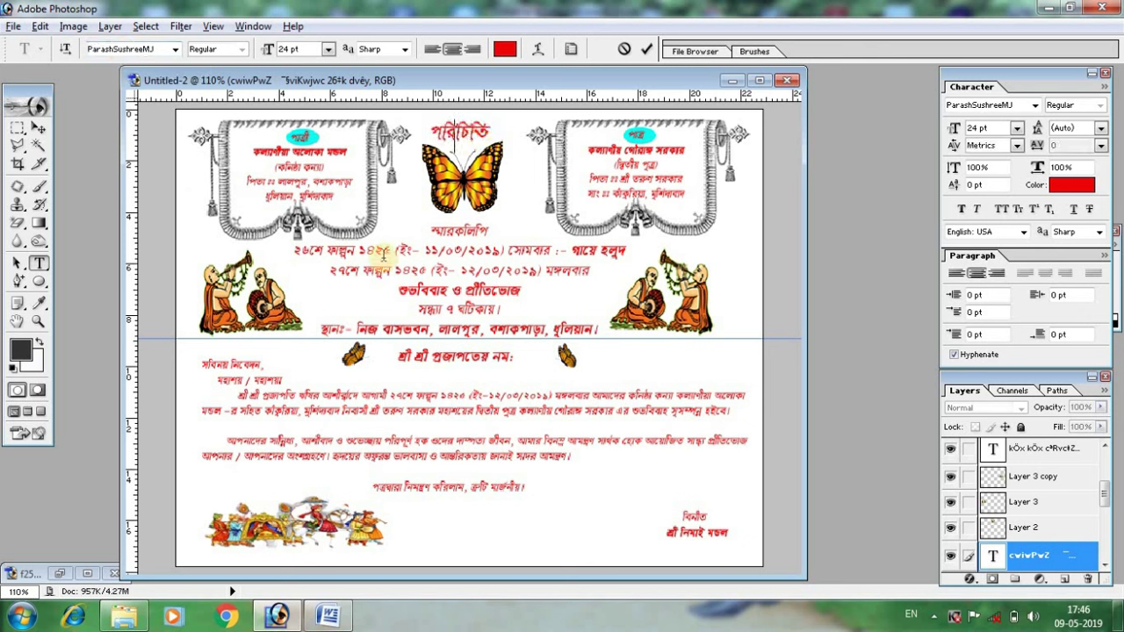
Step: Change the subheading under the butterfly to PinkiyMJ and make it Faux Bold at 18 pt
drag(430, 230, 489, 231)
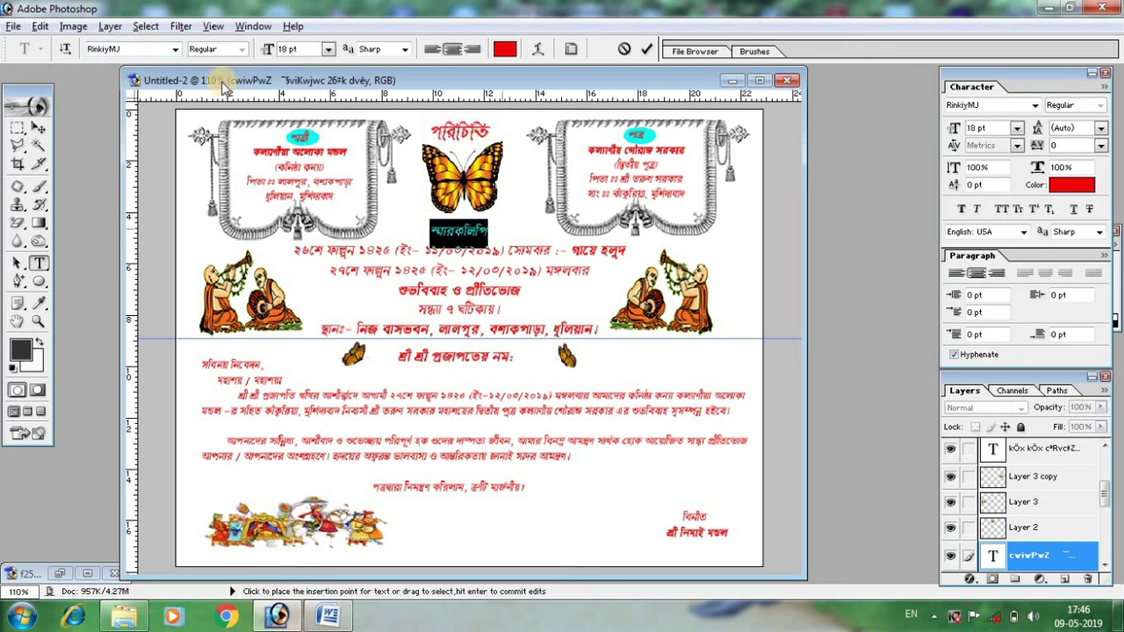
key(Up)
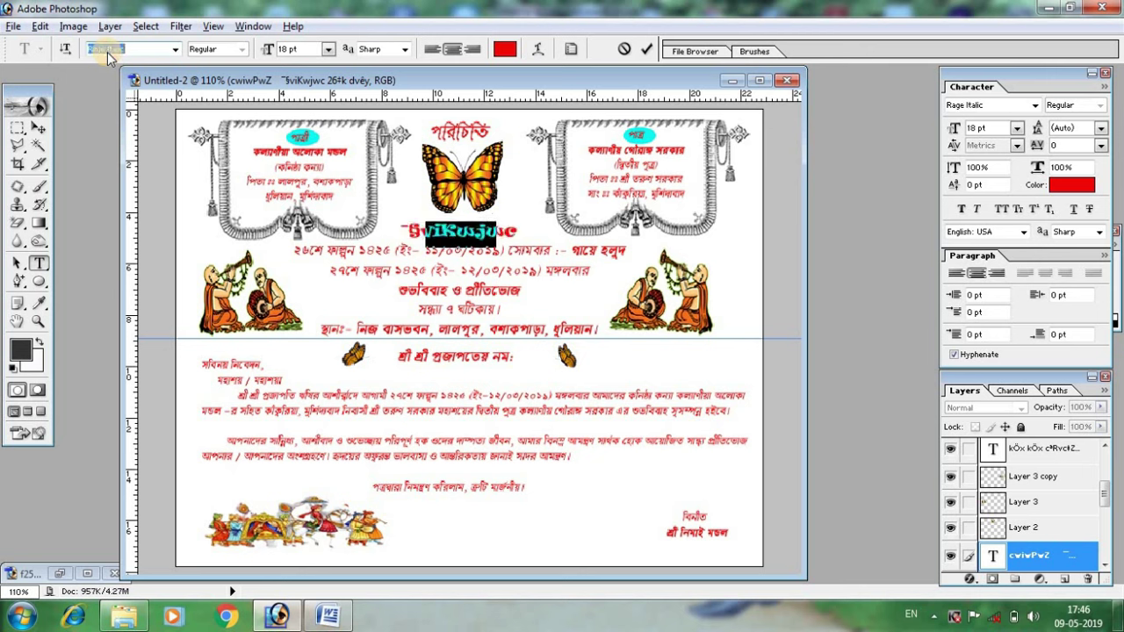
key(Up)
key(Up)
key(Up)
key(Up)
key(Up)
key(Up)
key(Up)
key(Up)
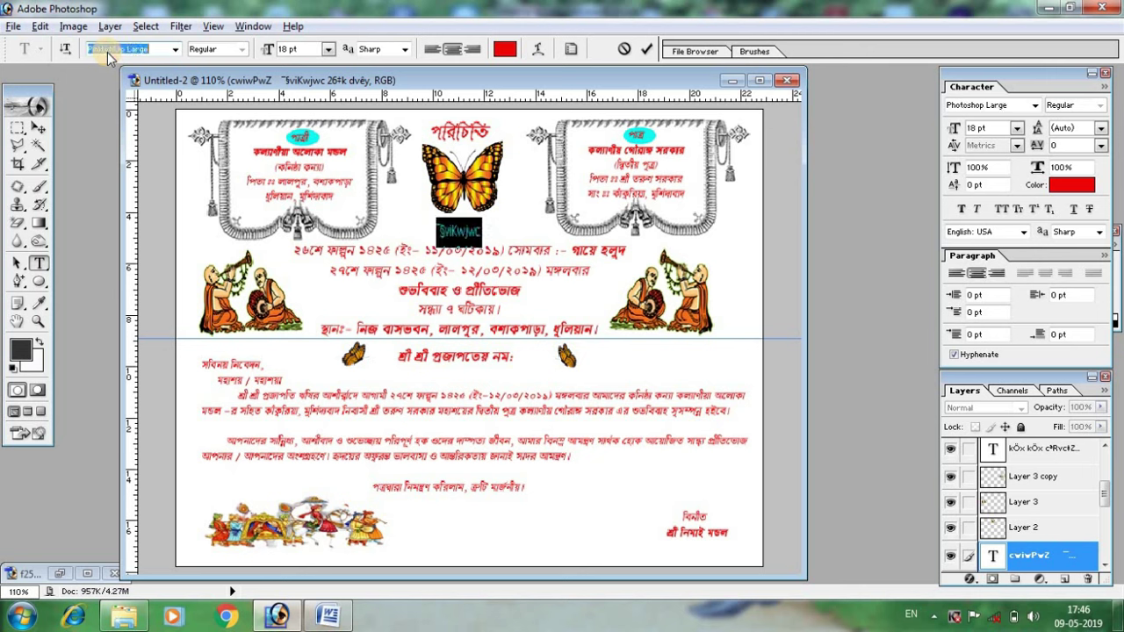
key(Down)
key(Down)
key(Down)
key(Up)
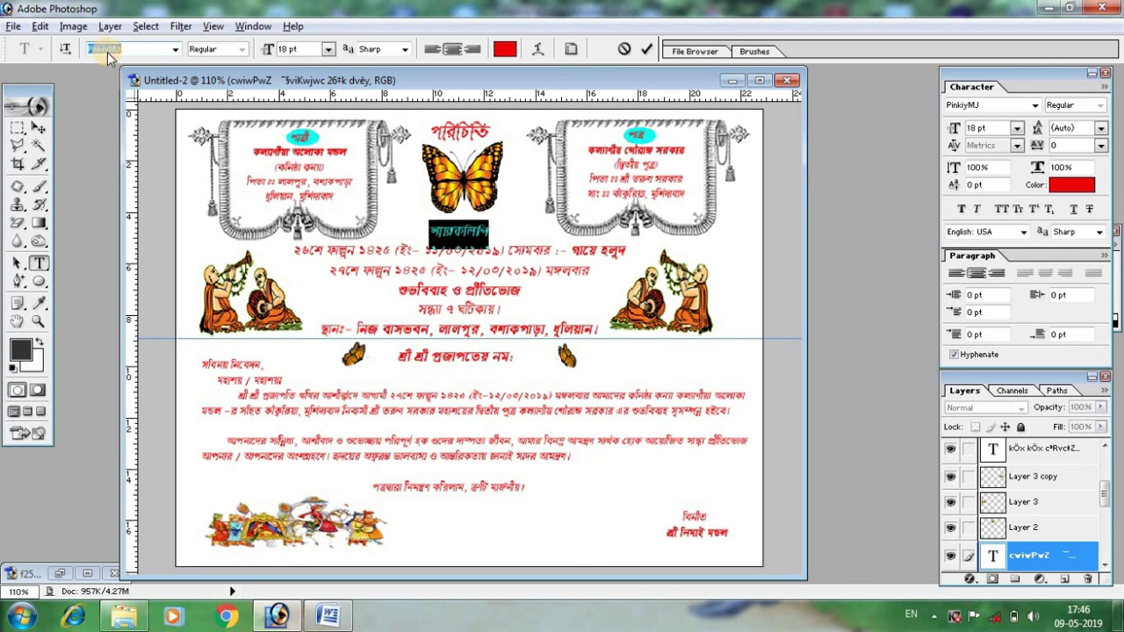
click(465, 234)
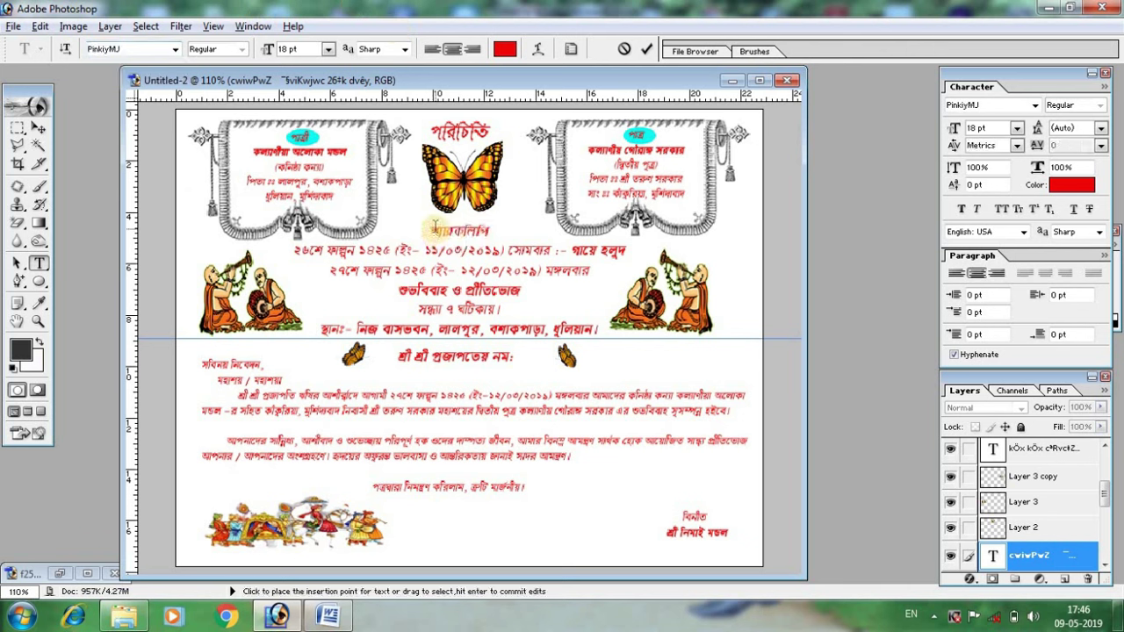
drag(432, 230, 489, 234)
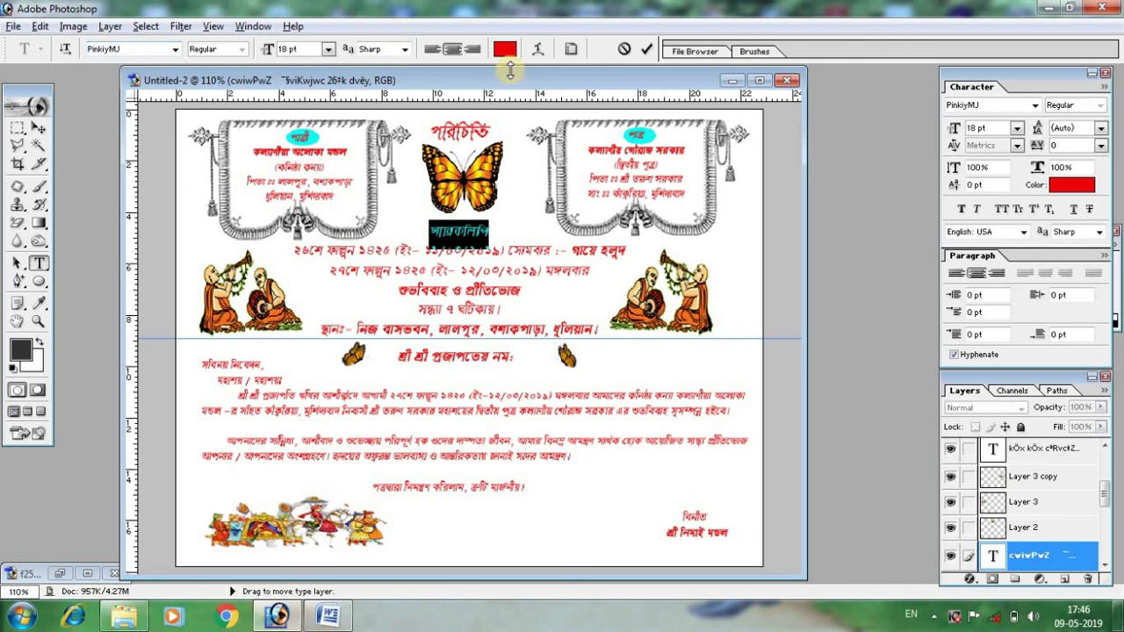
click(962, 209)
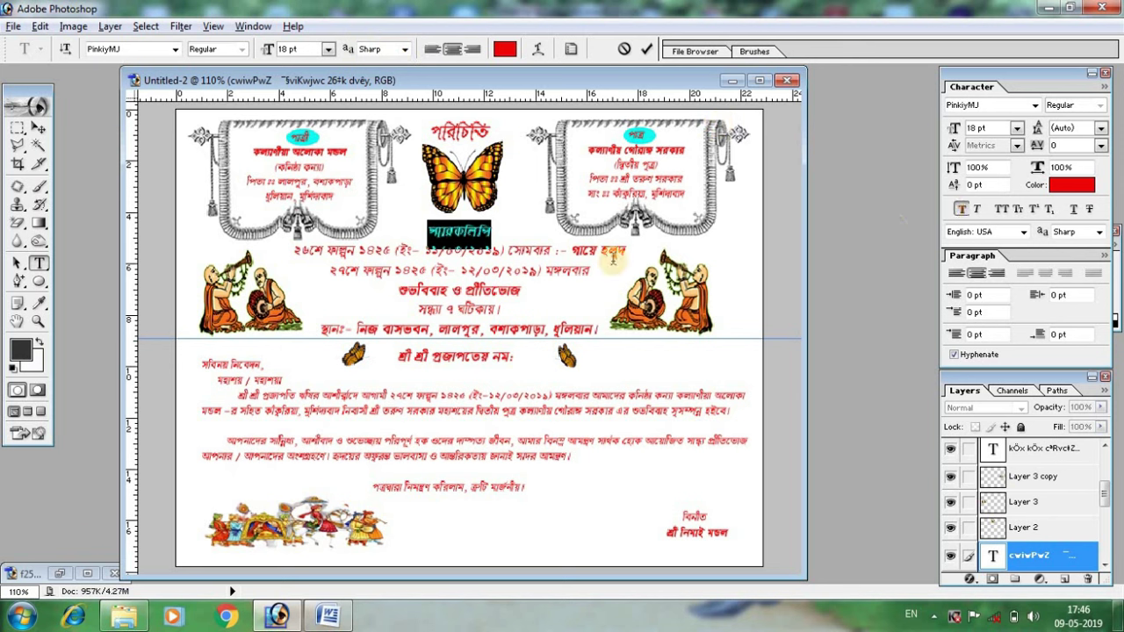
click(478, 245)
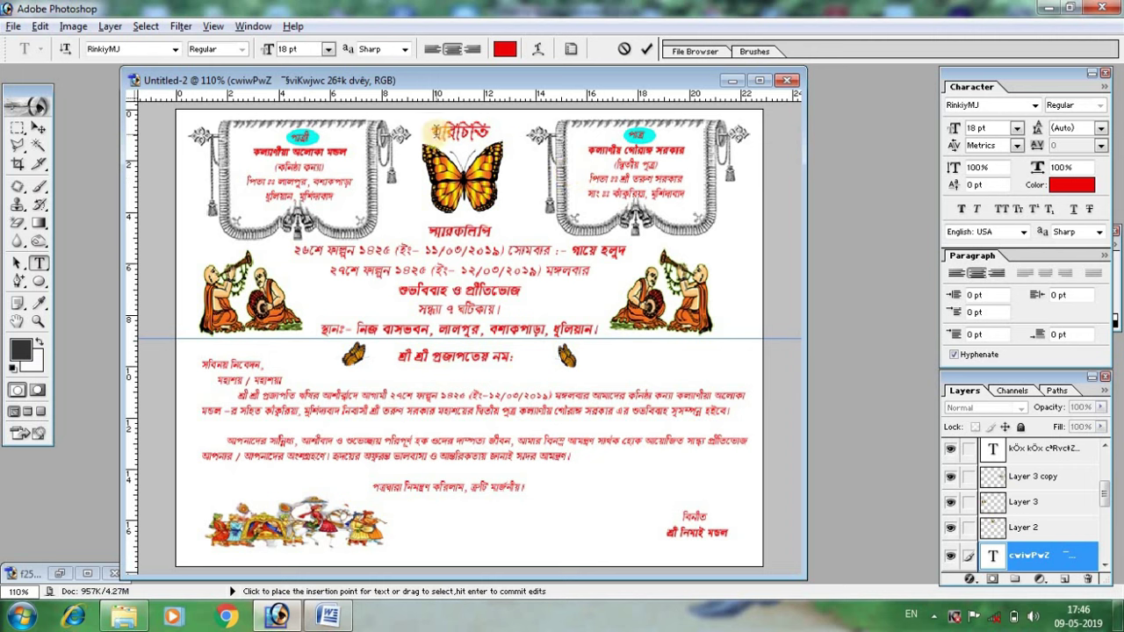
Step: Underline the title text above the butterfly
drag(424, 116, 518, 130)
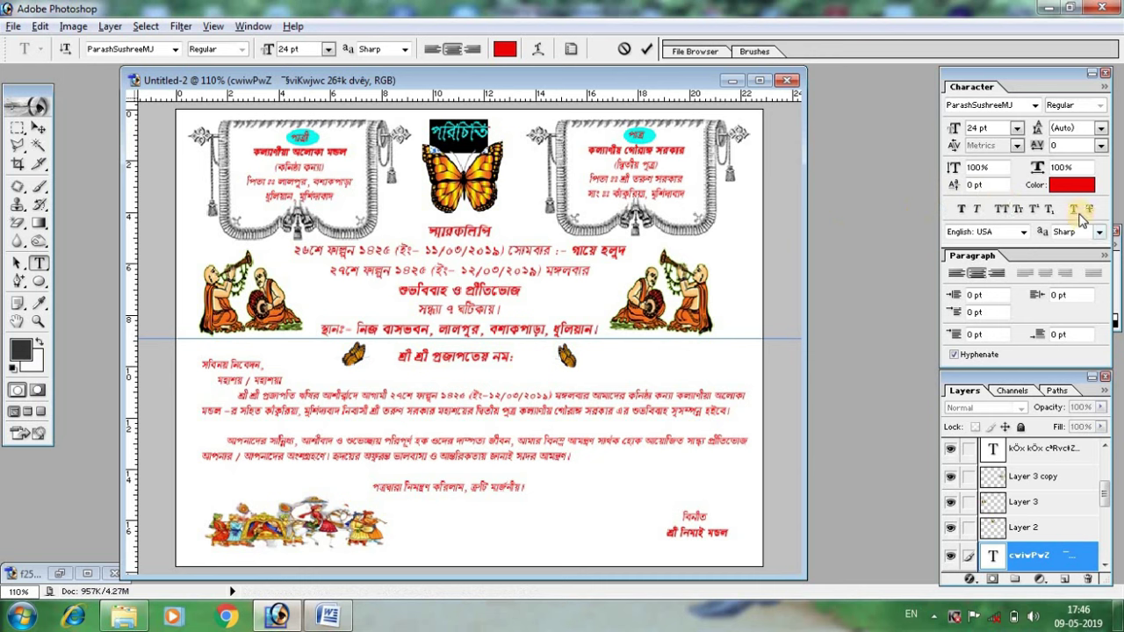
click(1072, 209)
click(439, 229)
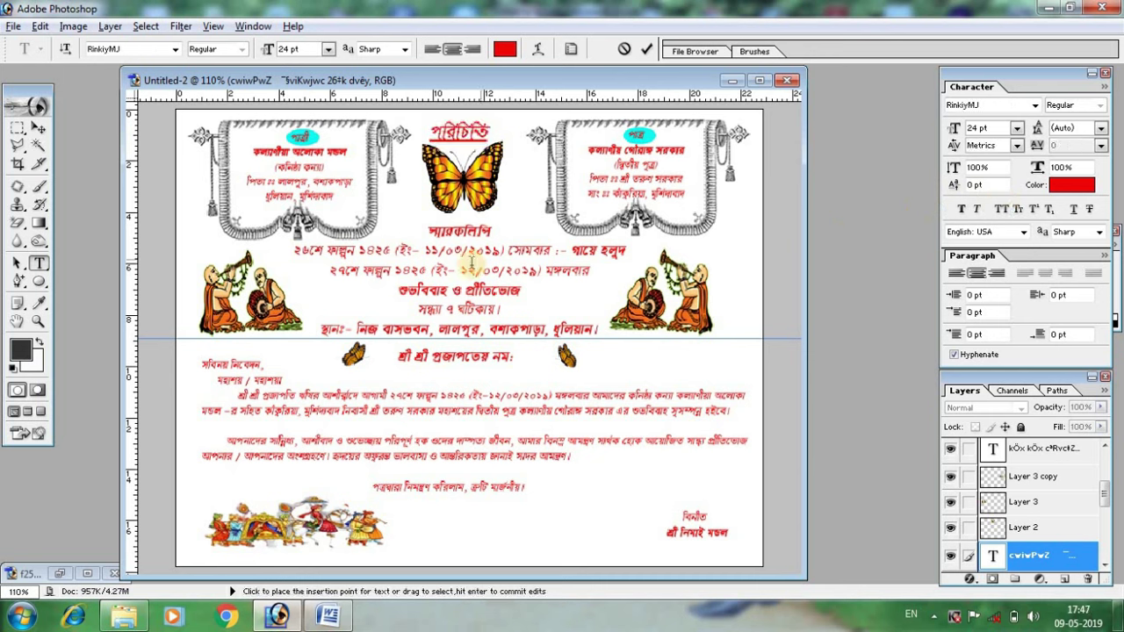
click(40, 127)
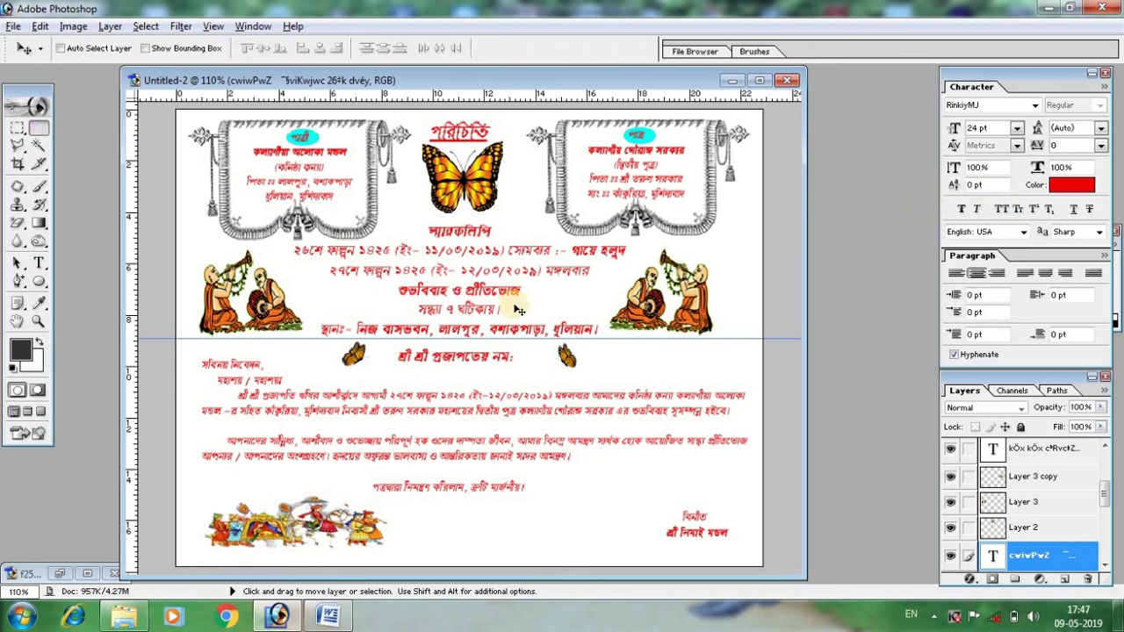
Step: Underline the subheading below the butterfly, then select the whole blessing line
click(39, 263)
drag(429, 232, 506, 233)
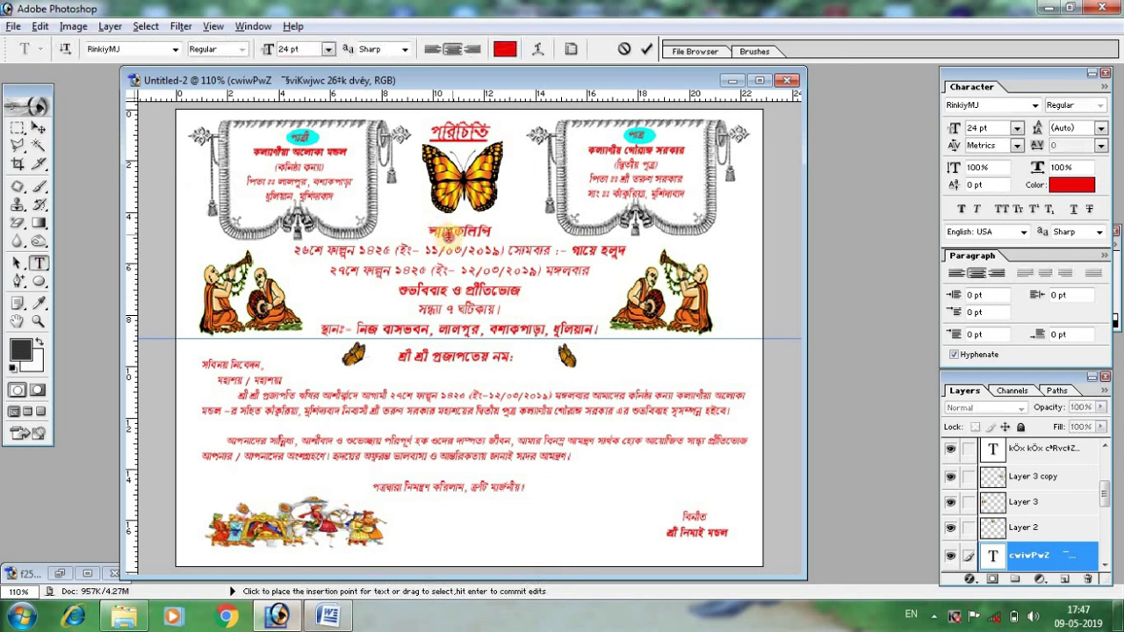
click(1033, 209)
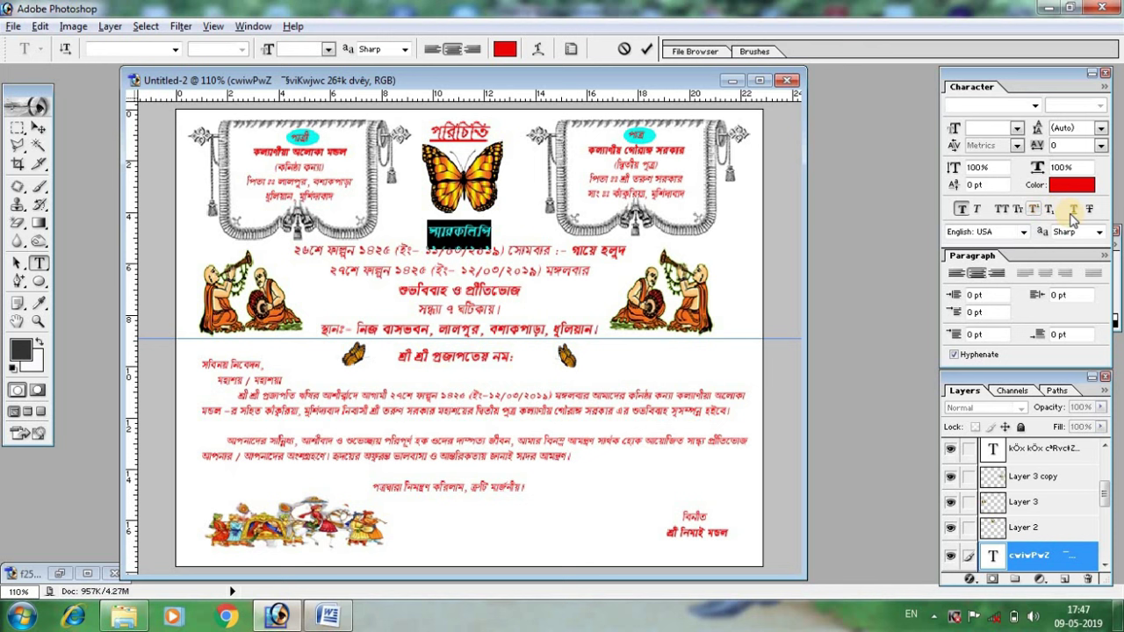
click(1071, 211)
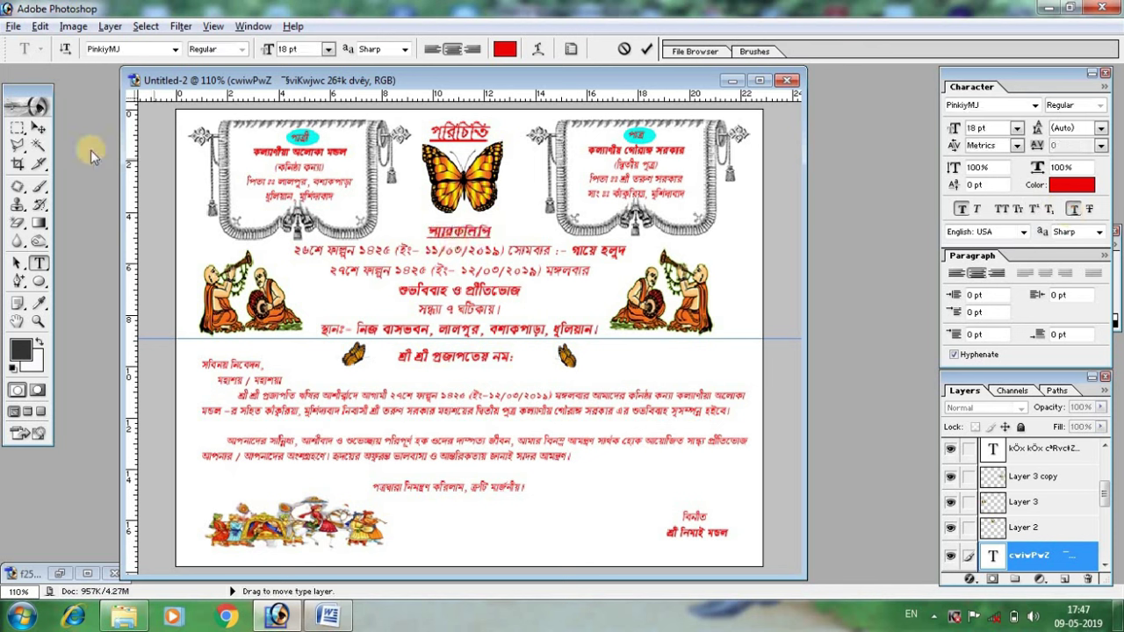
click(40, 128)
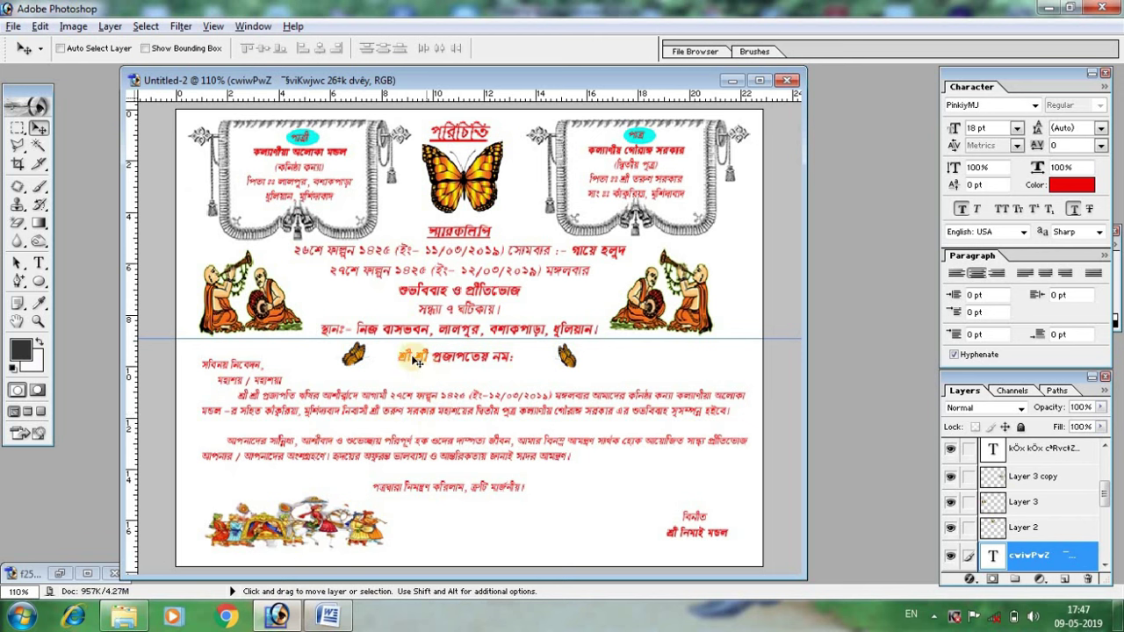
click(38, 263)
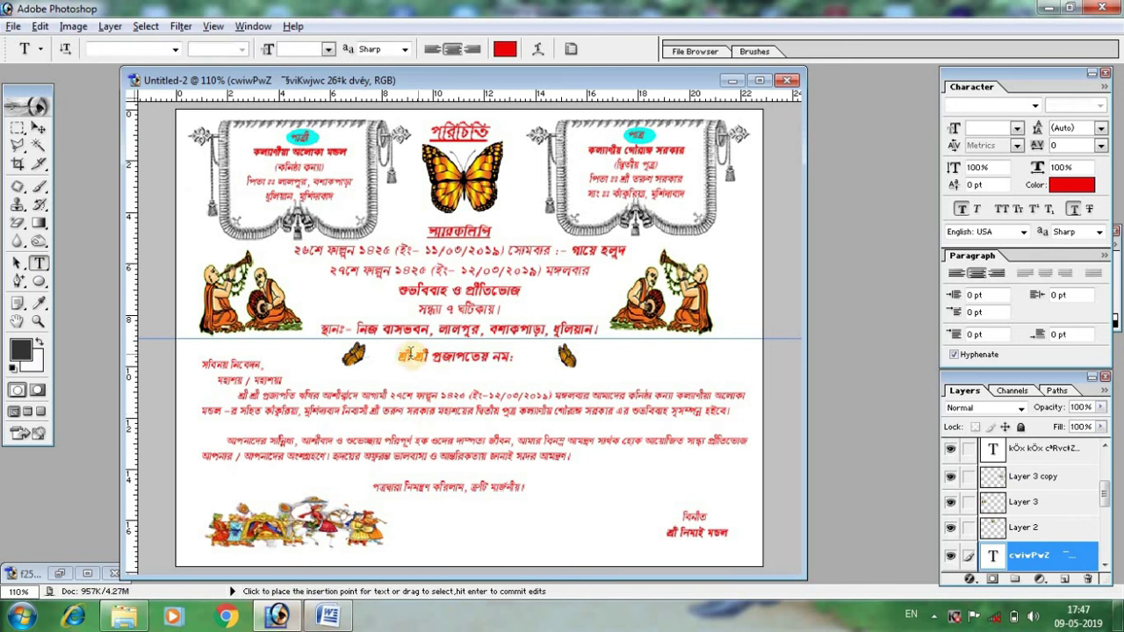
double_click(402, 359)
key(ctrl+a)
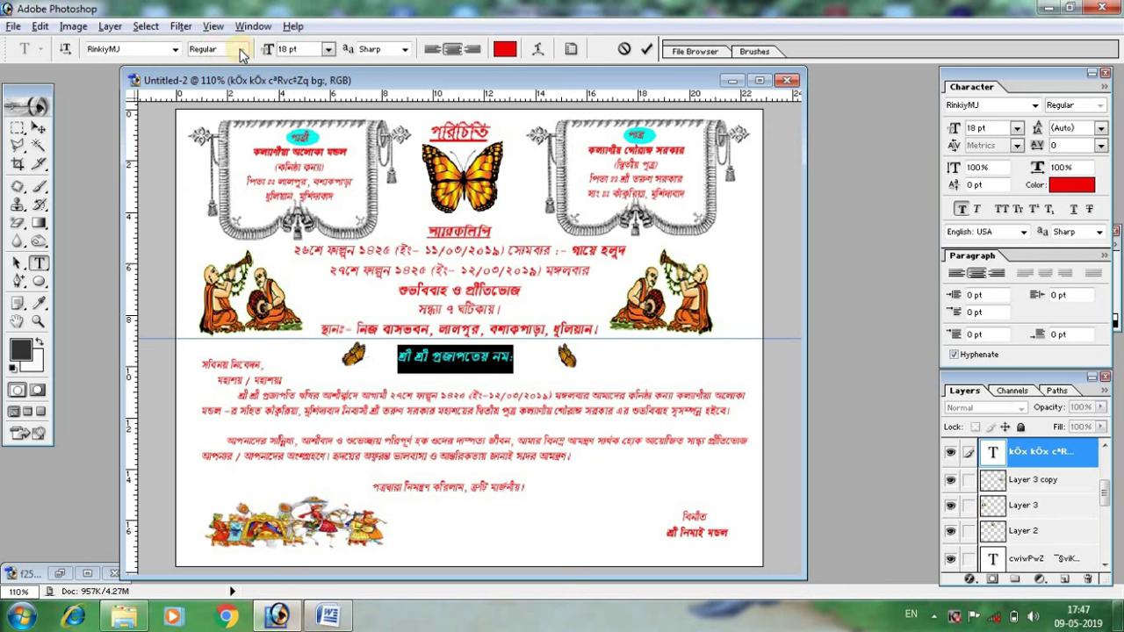
Step: Switch the blessing line between the small butterflies to ParashSushreeMJ and commit the edit
click(109, 51)
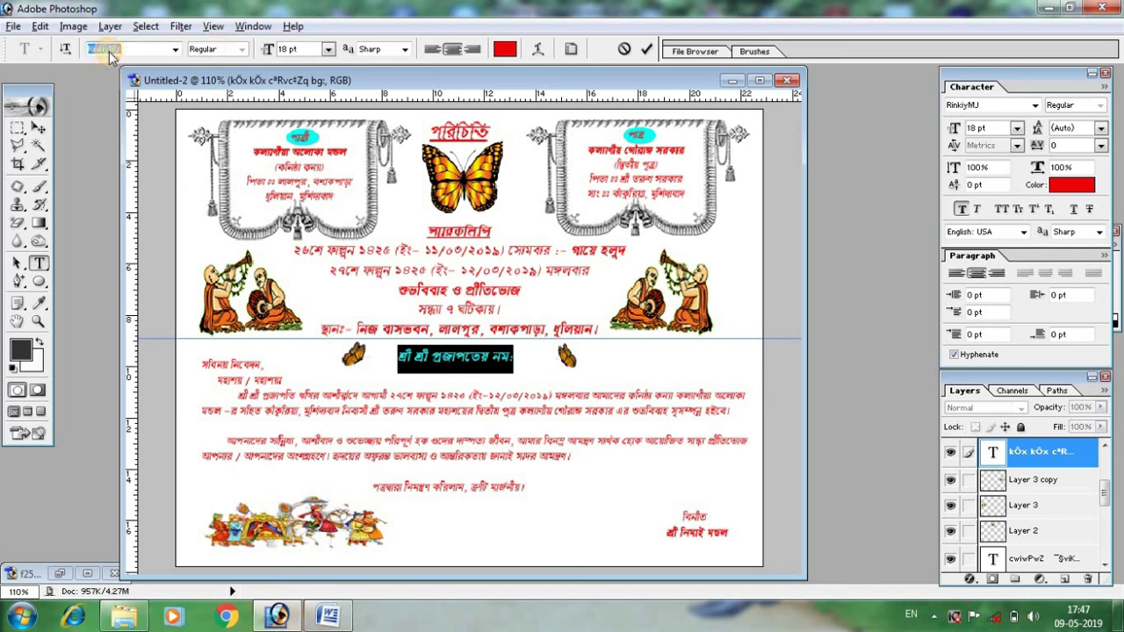
key(Up)
key(Up)
key(Up)
key(Up)
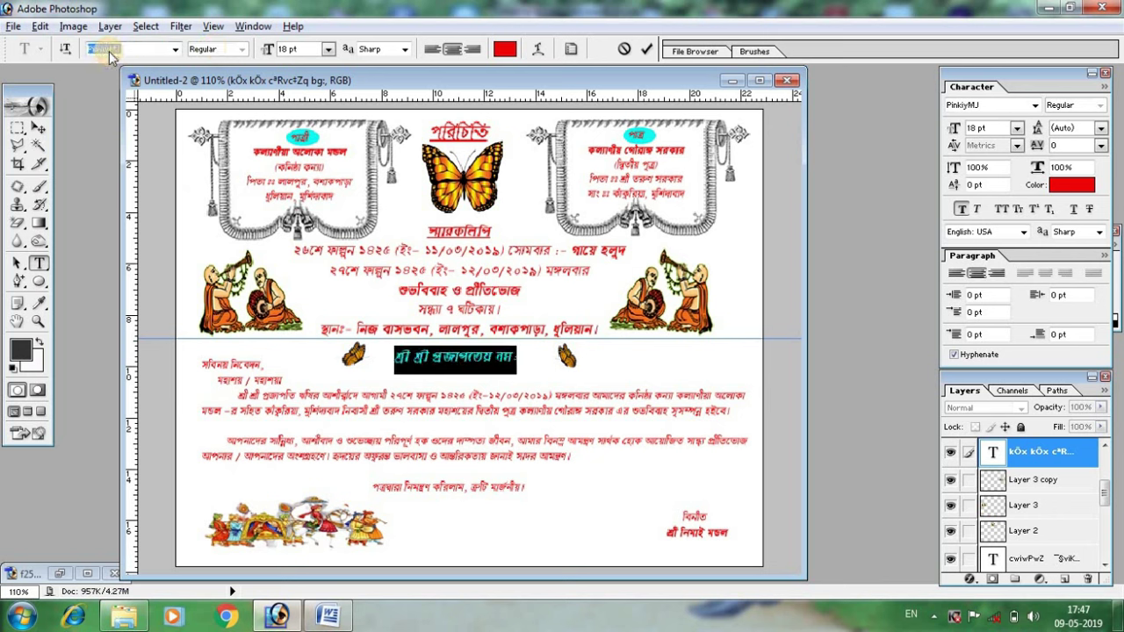
key(Up)
key(Up)
key(Up)
key(Up)
key(Up)
key(Up)
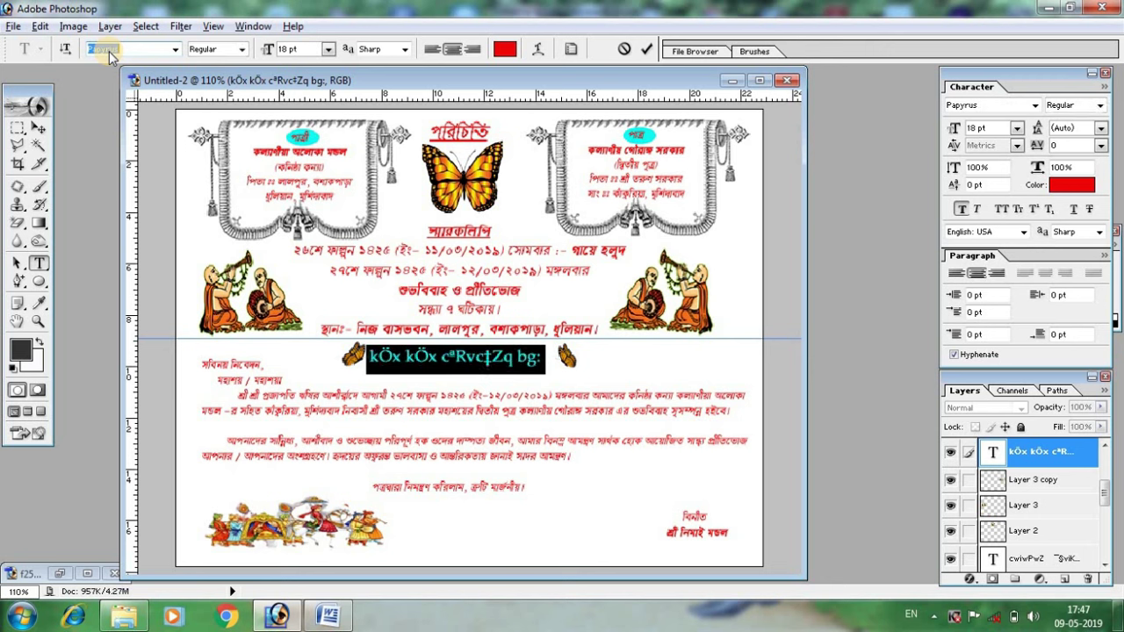
key(Down)
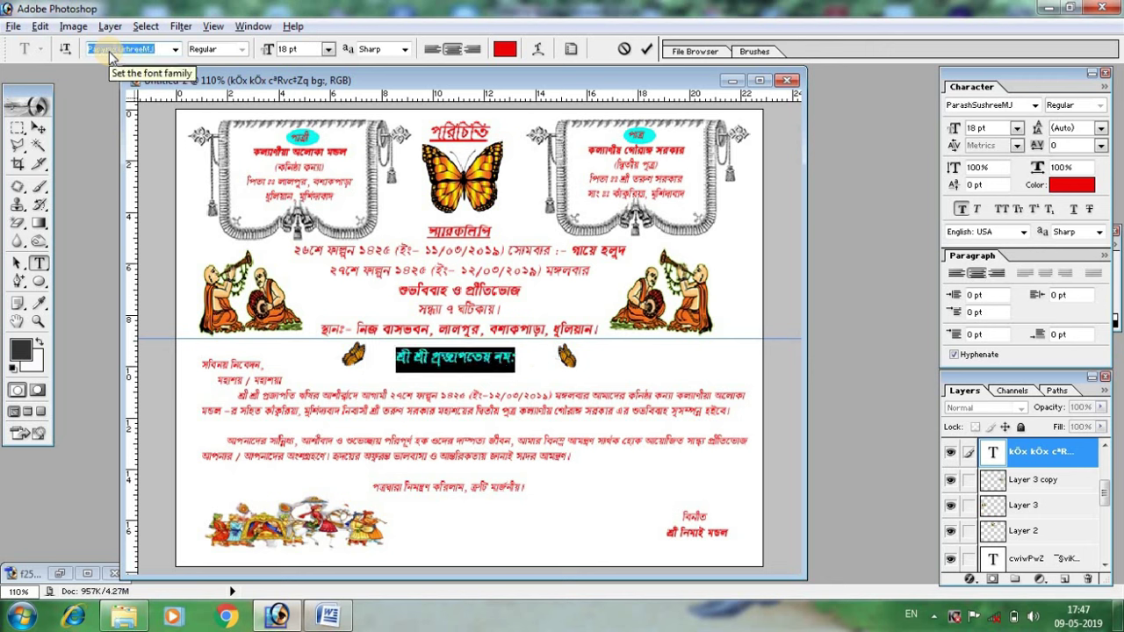
click(465, 358)
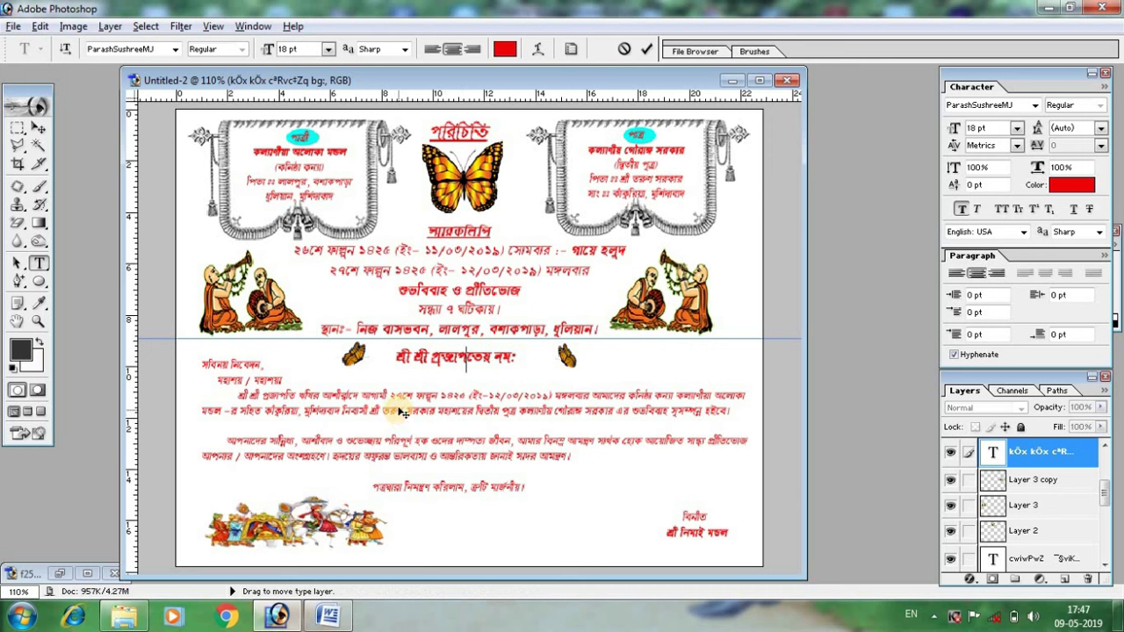
click(205, 365)
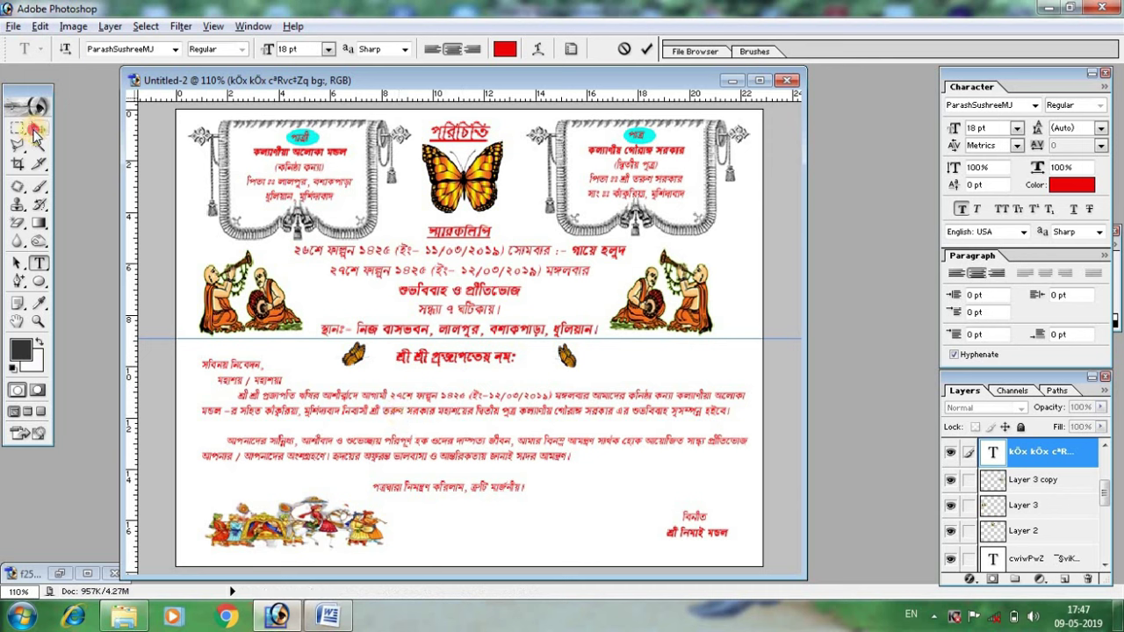
click(34, 130)
click(38, 262)
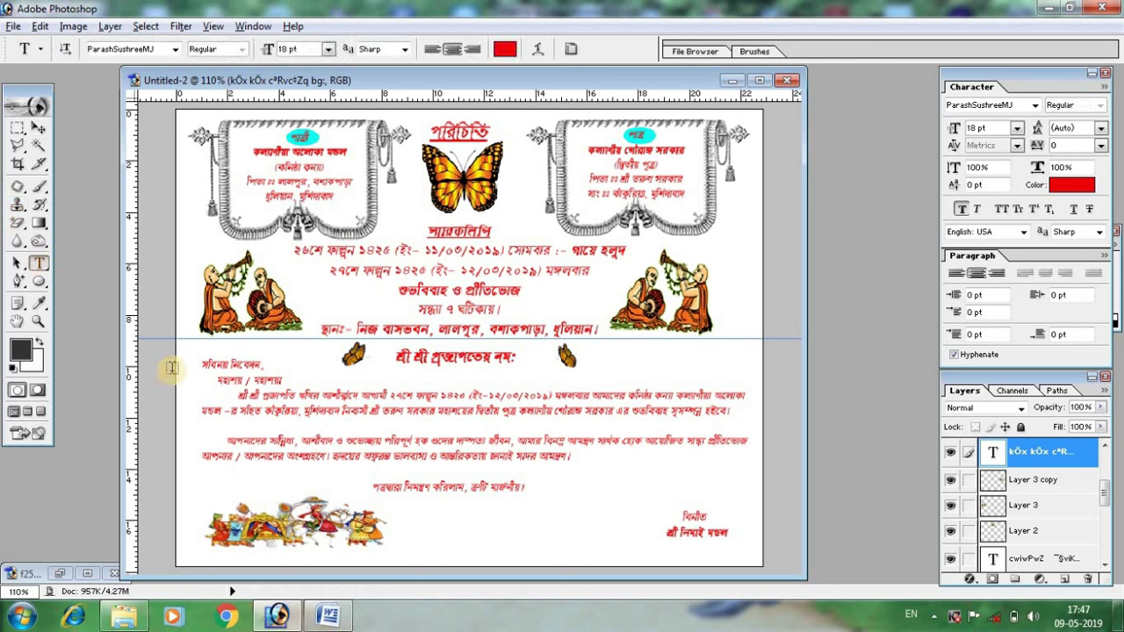
Step: Set the invitation's body paragraphs in the MuhuriMJ font
mouse_move(202, 363)
mouse_down()
mouse_move(421, 463)
mouse_move(628, 506)
mouse_up()
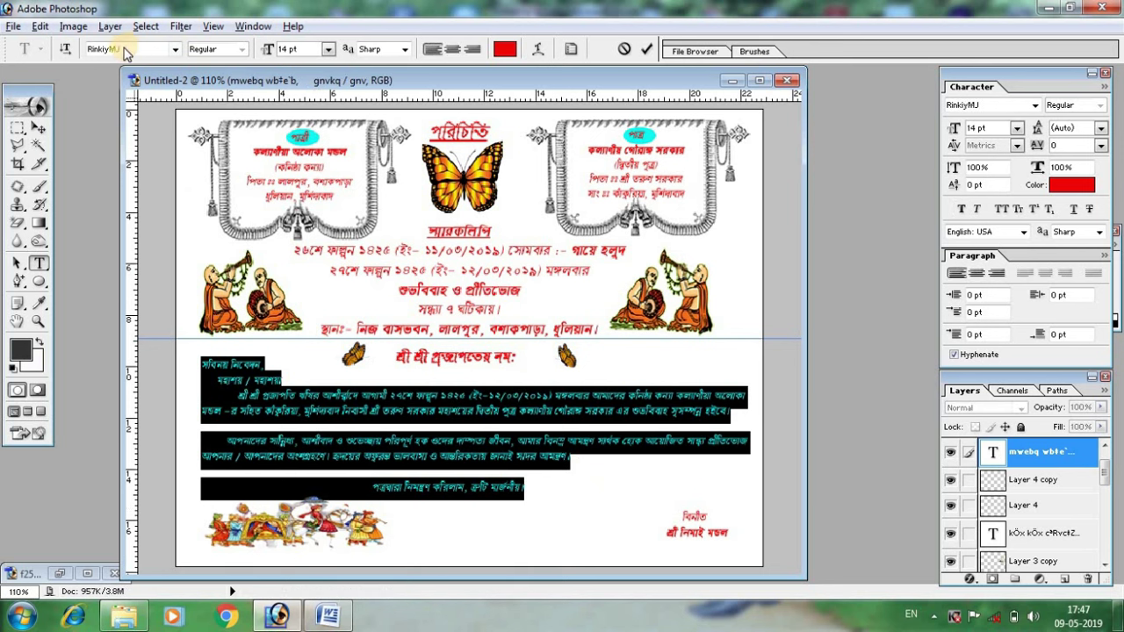
key(Up)
key(Up)
key(Up)
key(Up)
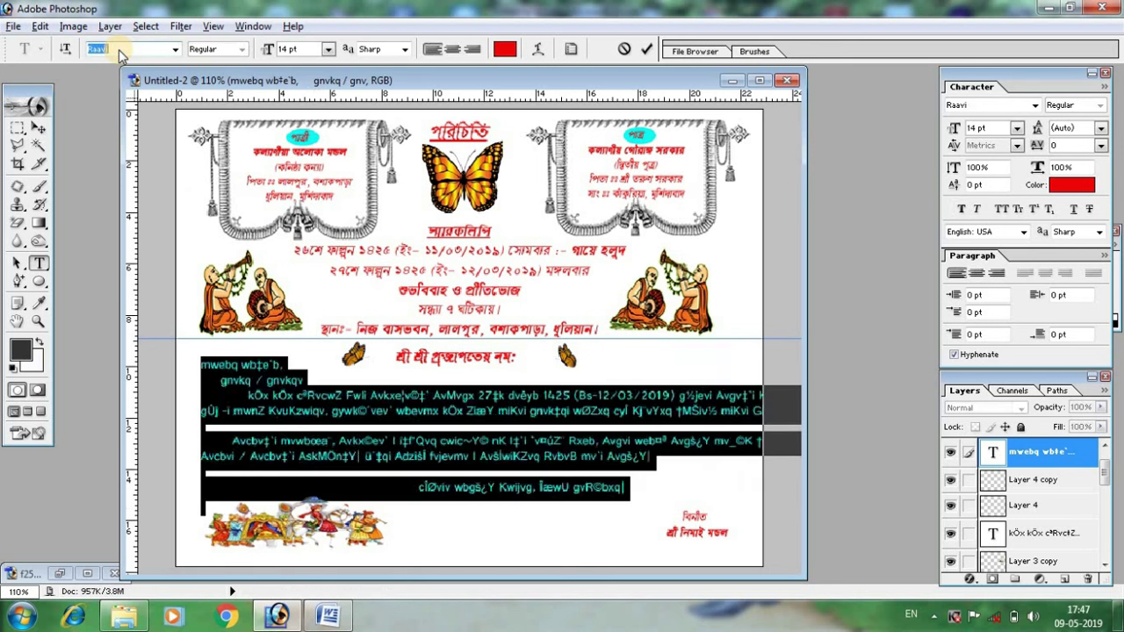
key(Up)
key(Up)
key(Up)
key(Up)
key(Up)
key(Up)
key(Up)
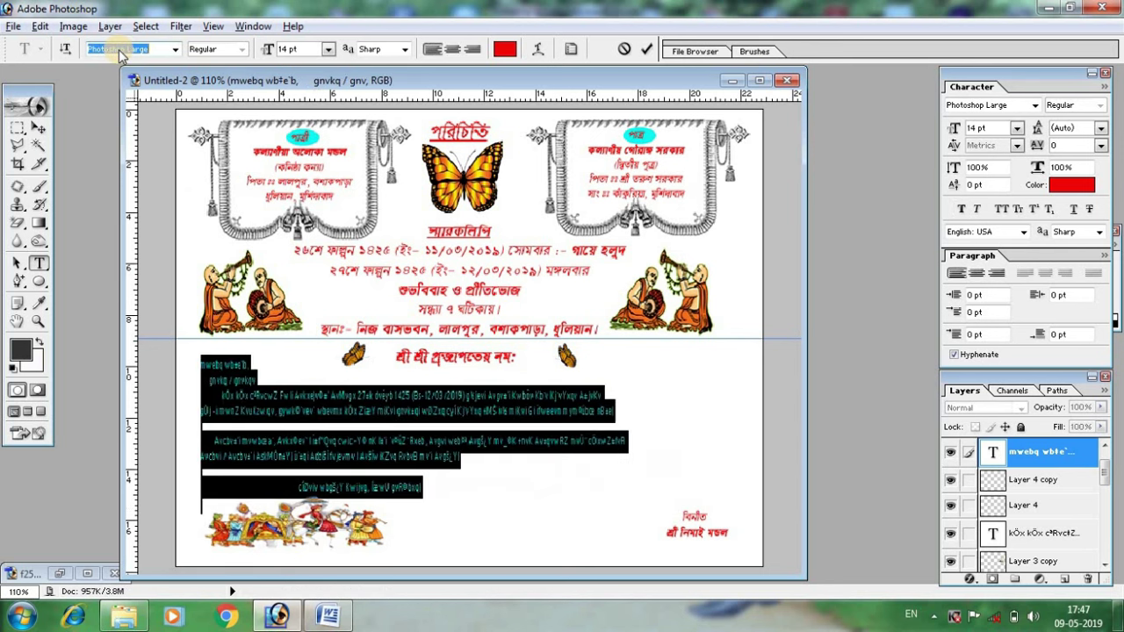
key(Up)
key(Up)
key(Up)
key(Up)
key(Up)
key(Up)
key(Up)
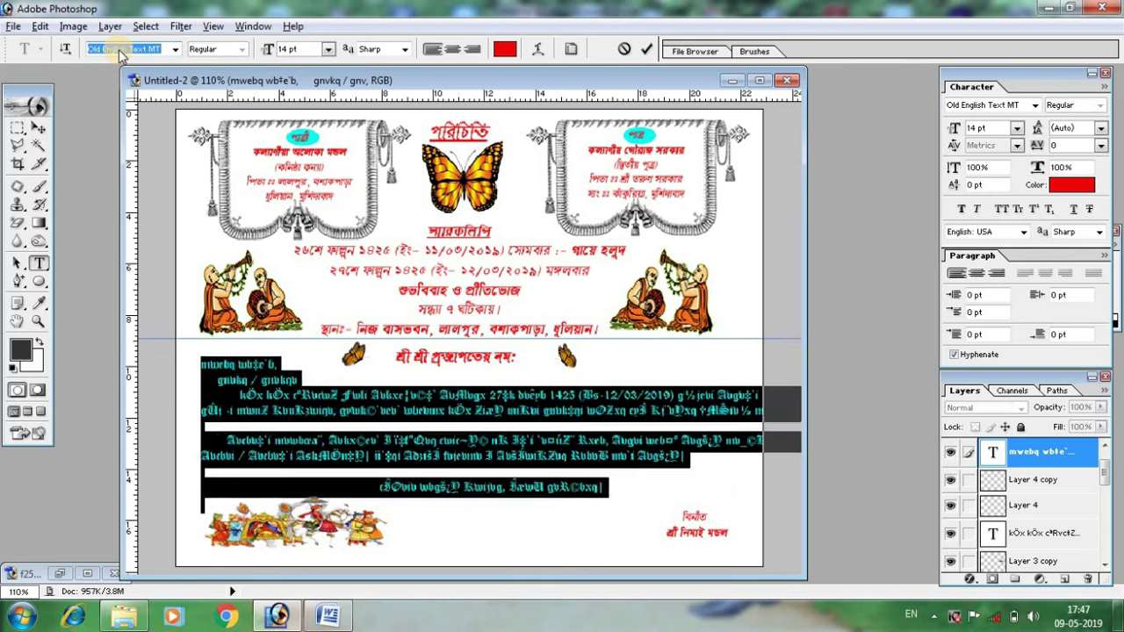
key(Up)
key(Up)
key(Up)
key(Up)
key(Up)
key(Up)
key(Up)
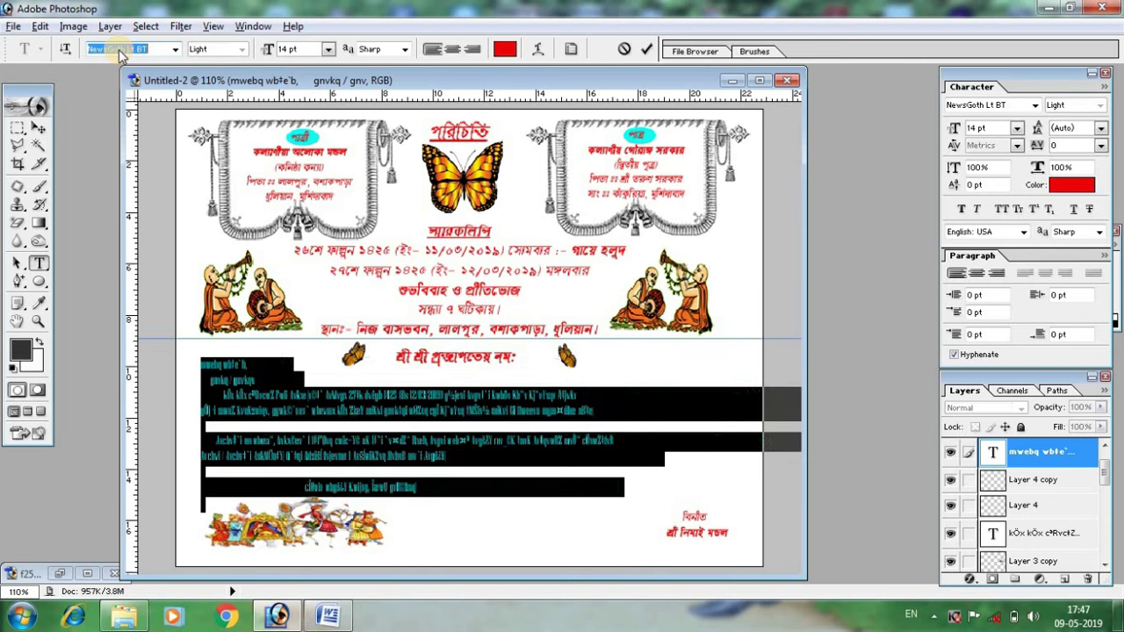
key(Up)
key(Up)
key(Up)
key(Up)
key(Up)
key(Up)
key(Up)
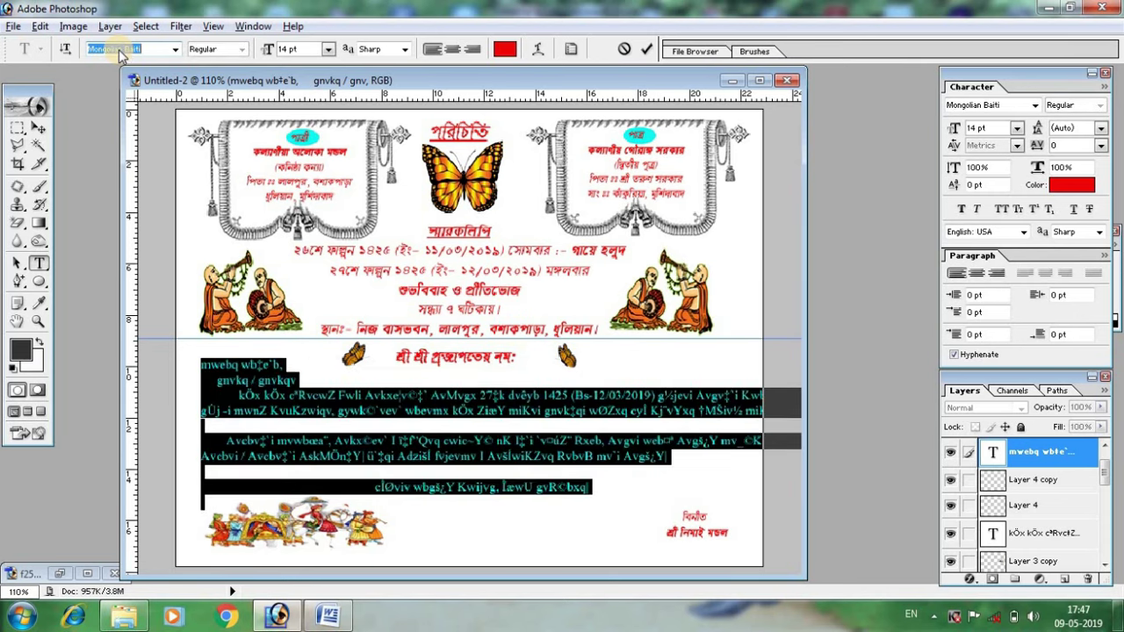
key(Up)
key(Up)
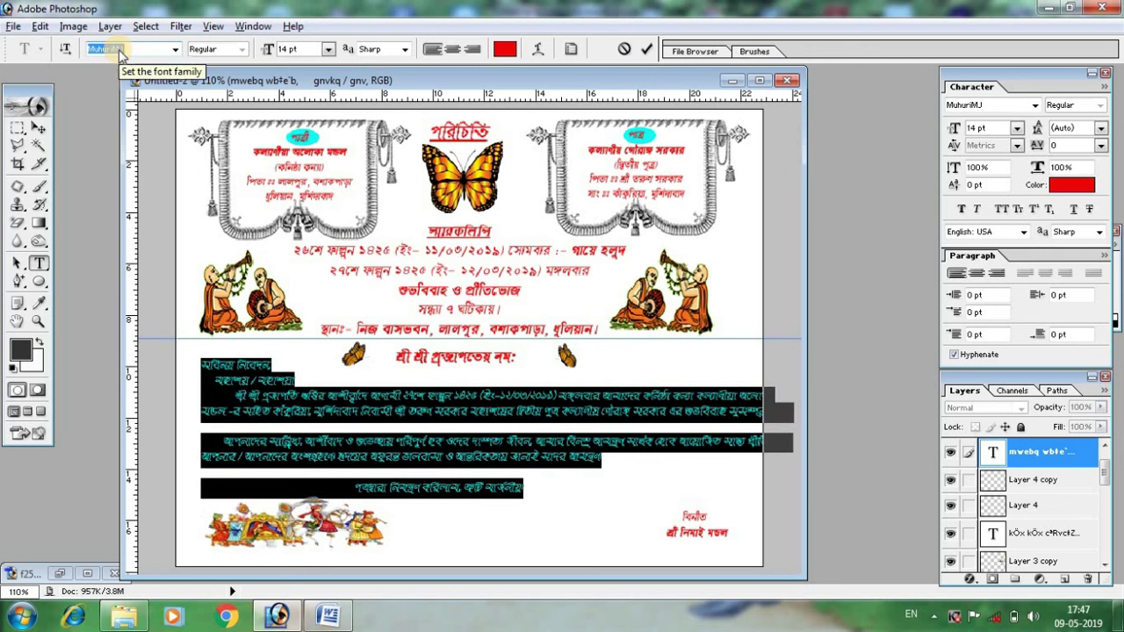
click(382, 437)
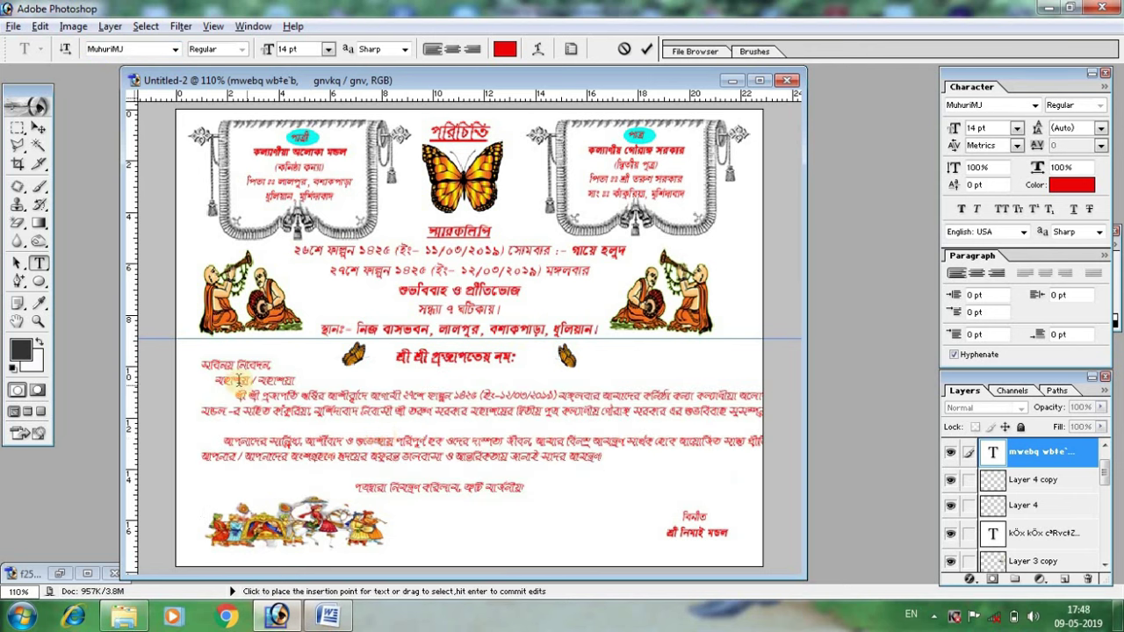
Step: Nudge the body text block slightly left with the Move tool
click(39, 128)
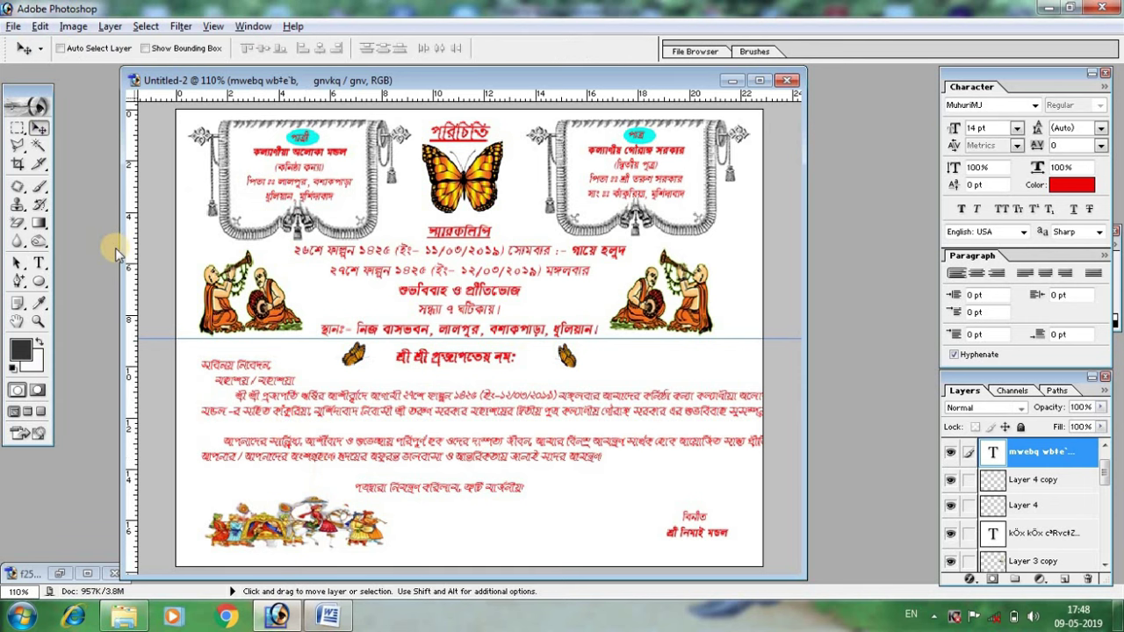
key(Left)
key(Left)
key(Left)
key(Left)
key(Left)
key(Left)
key(Left)
key(Left)
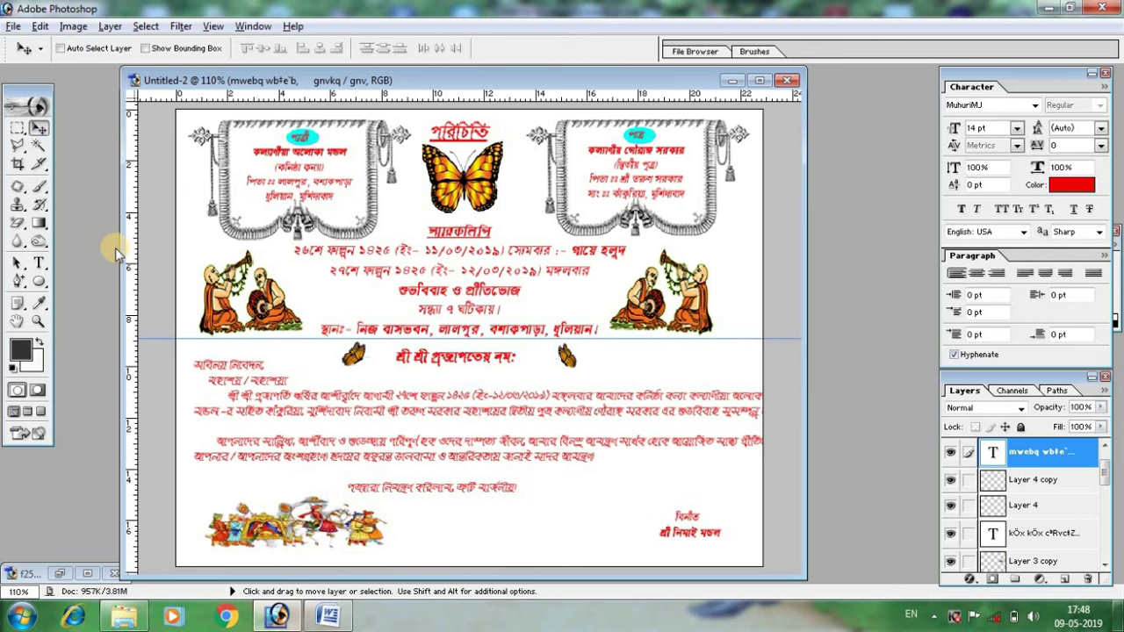
key(Left)
key(Left)
key(Left)
key(Left)
key(Left)
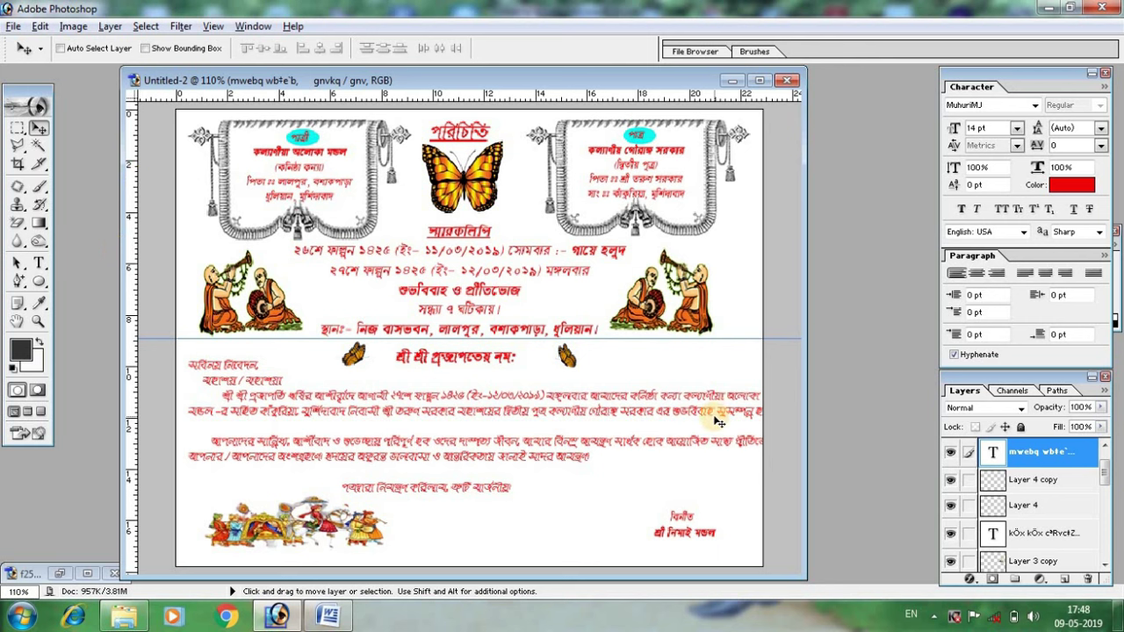
key(Left)
key(Left)
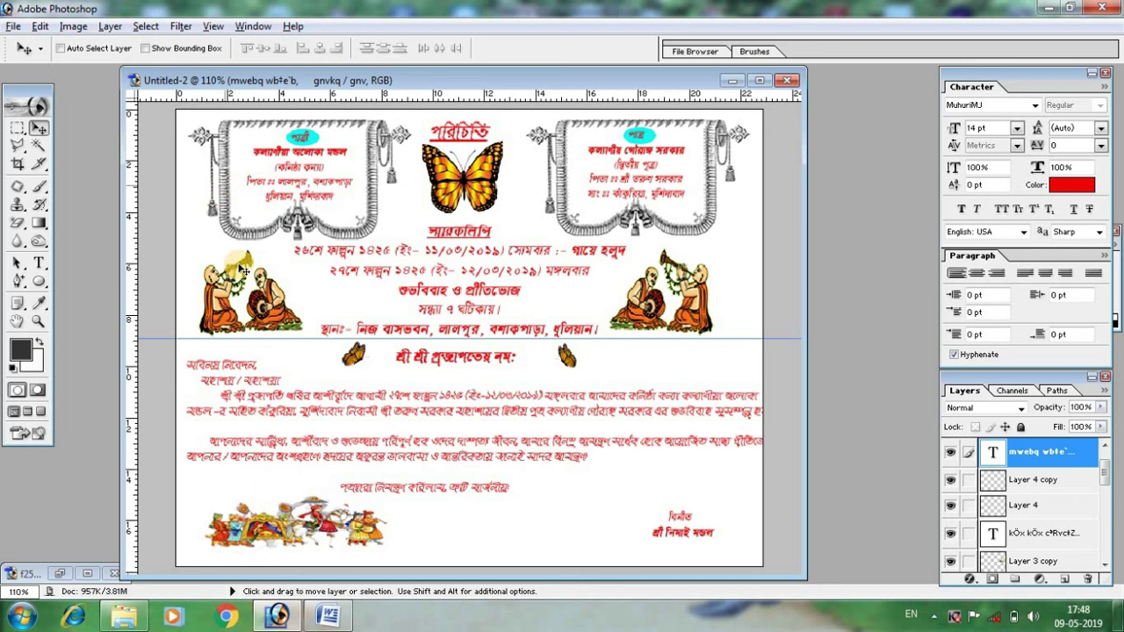
Step: Resize the MuhuriMJ body text to 13.5 pt and commit the change
click(35, 264)
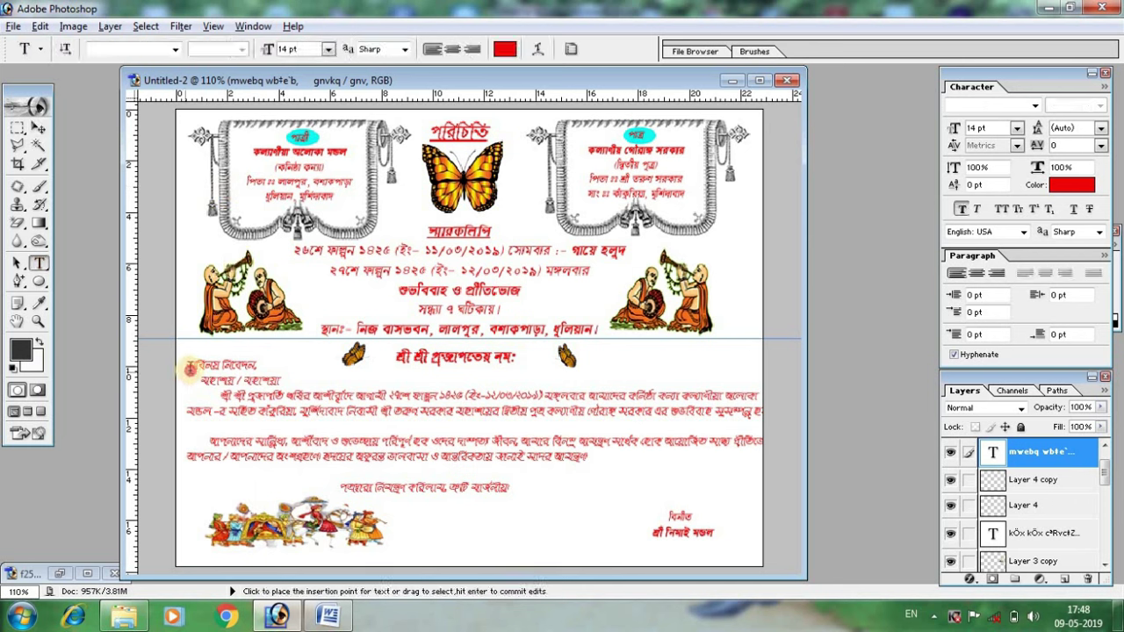
drag(186, 362, 646, 468)
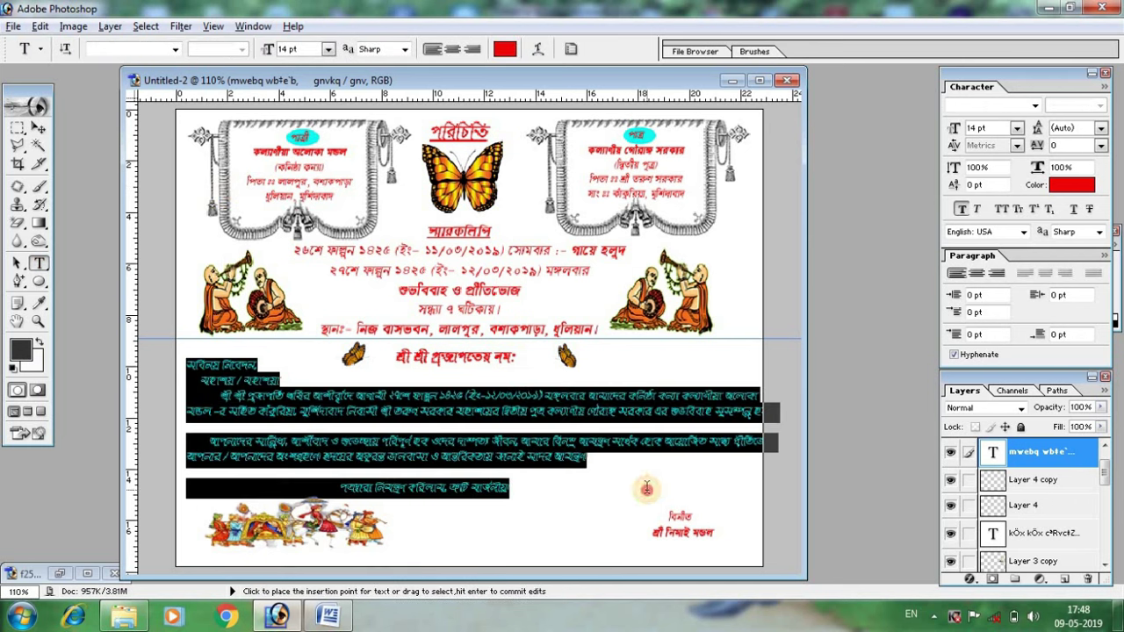
click(290, 50)
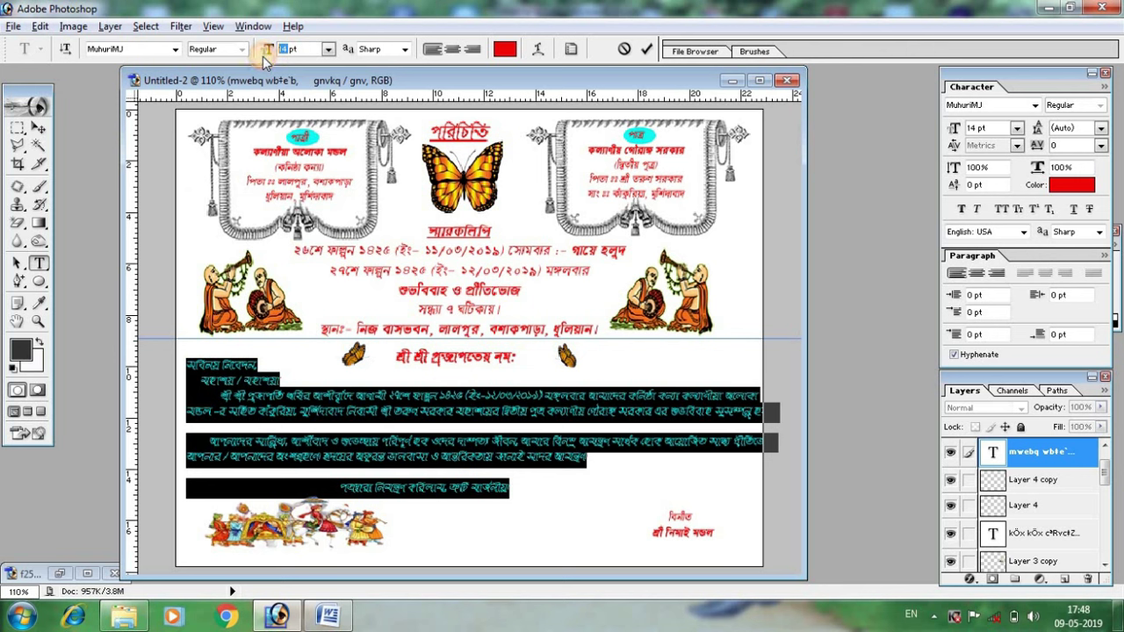
text(13)
key(Return)
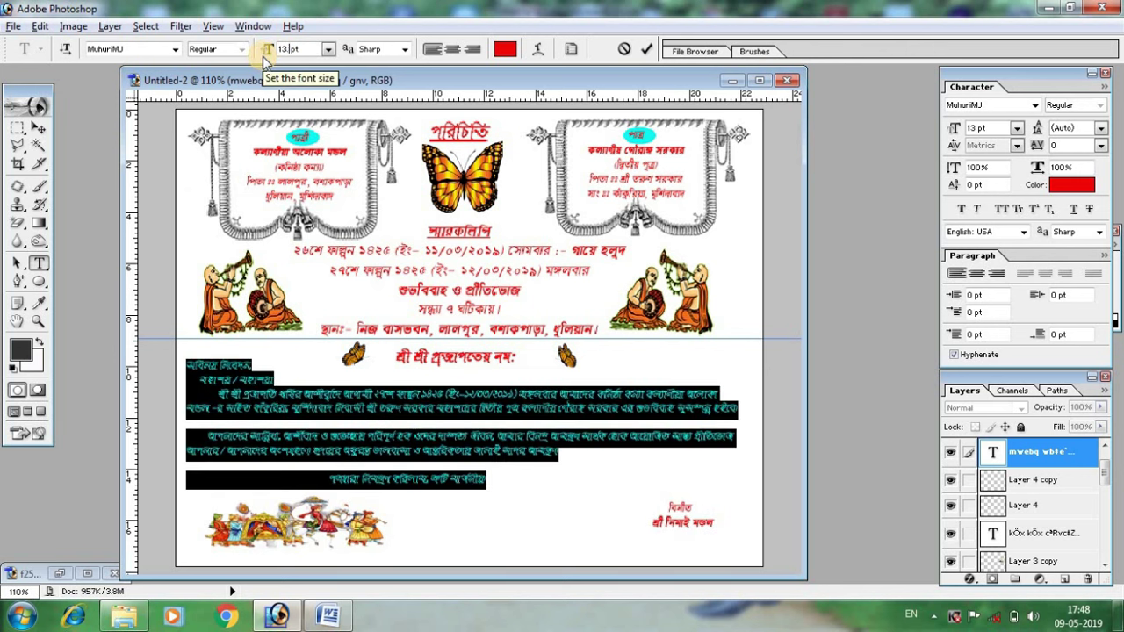
text(.5)
key(Return)
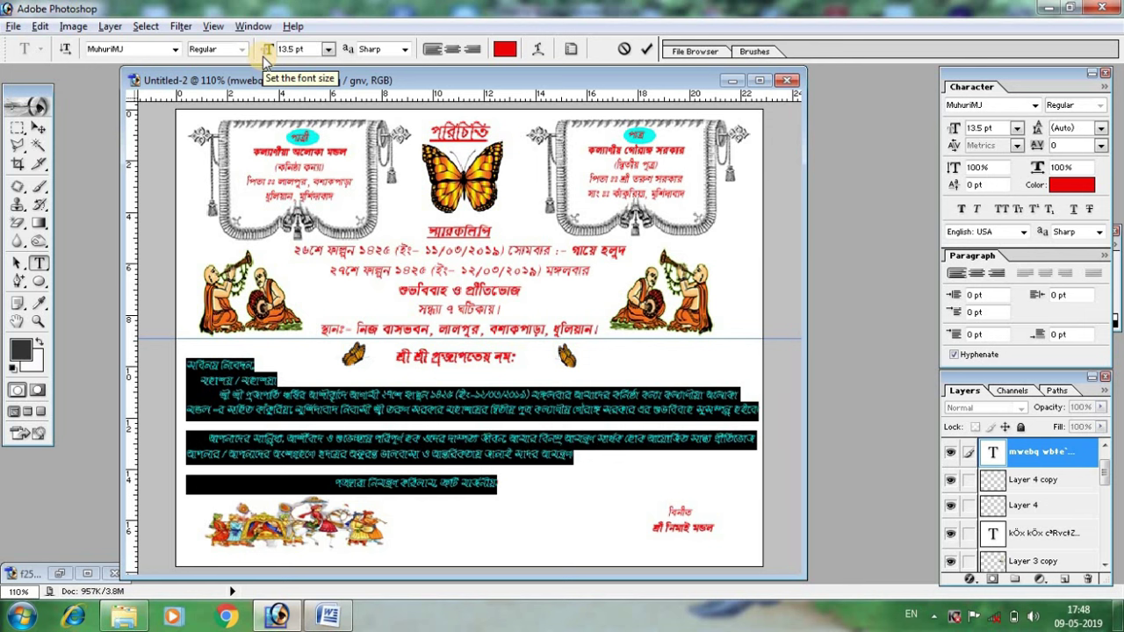
click(37, 130)
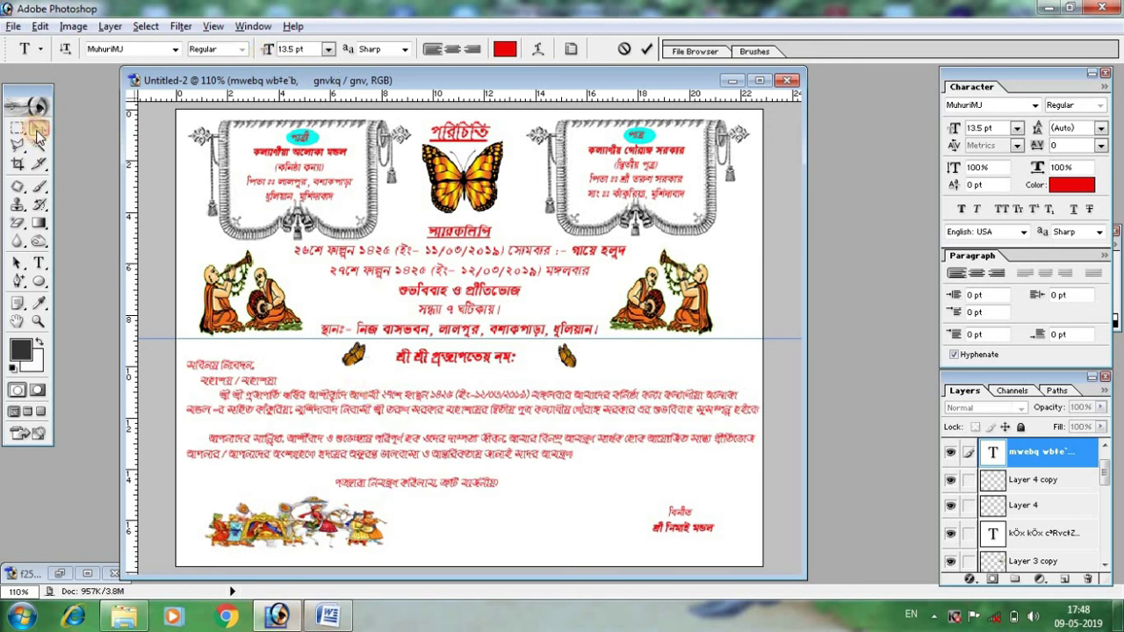
click(38, 130)
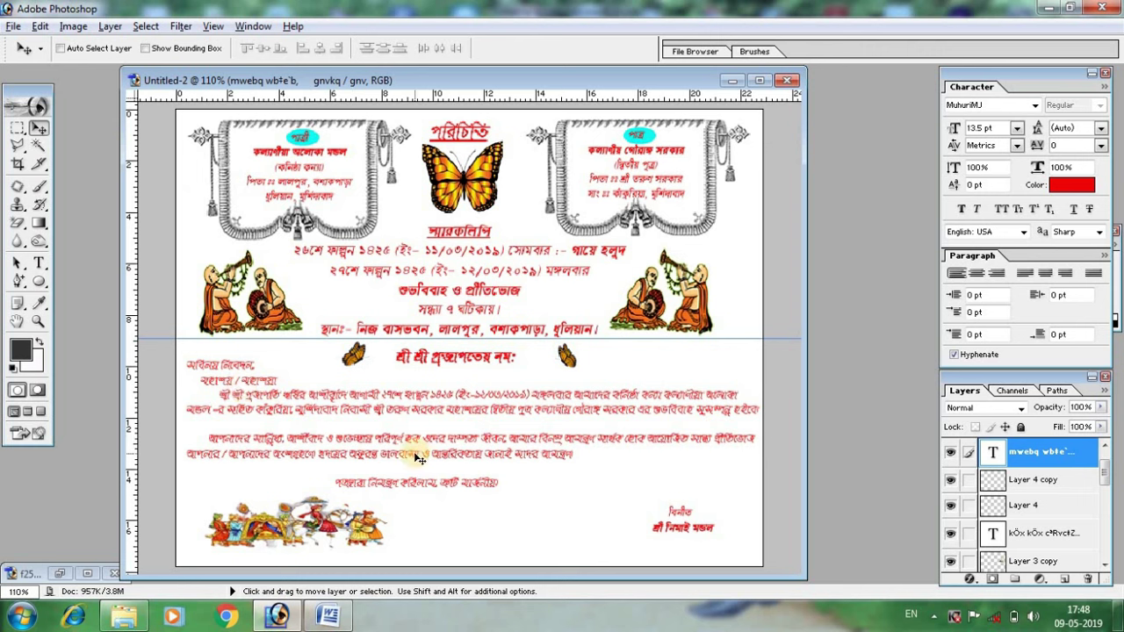
key(ctrl+plus)
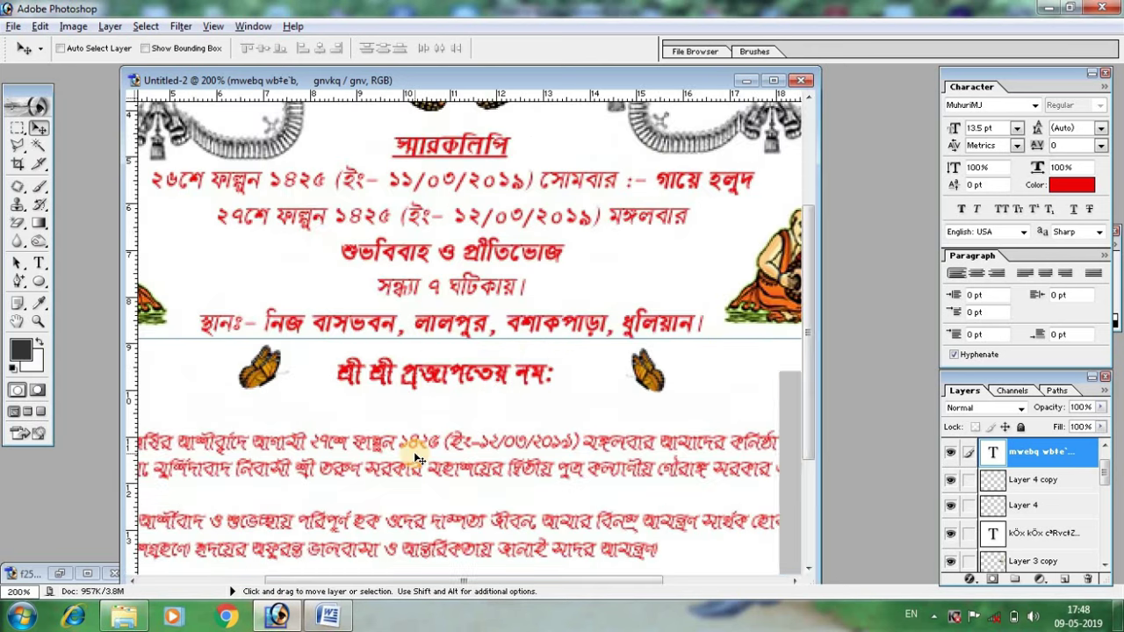
key(ctrl+plus)
scroll(559, 311, down, 2)
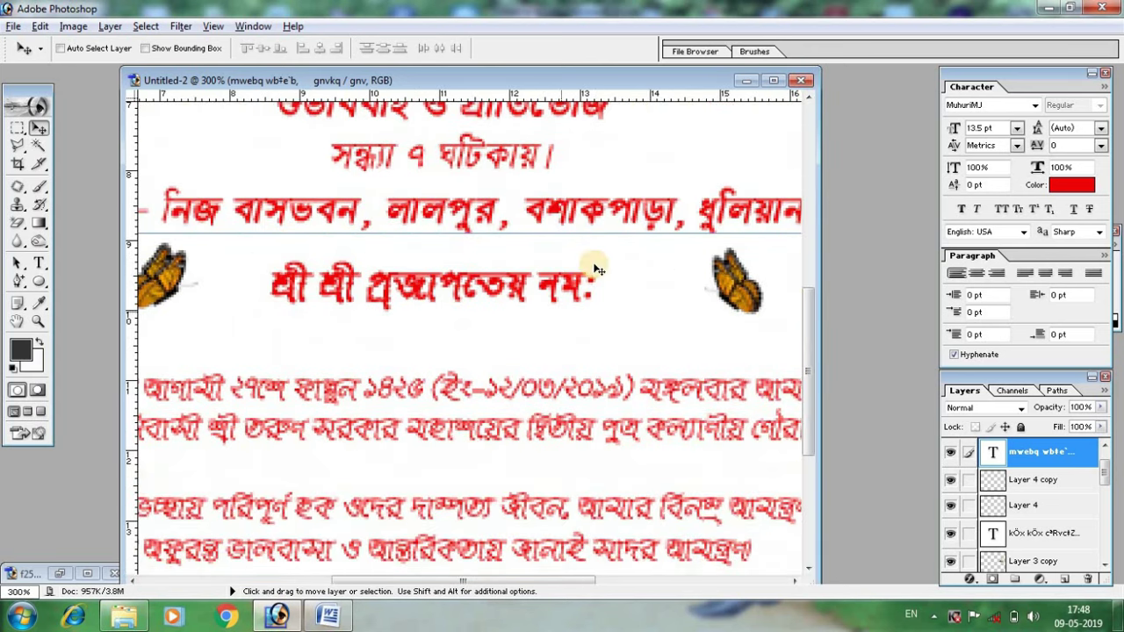
scroll(588, 272, down, 4)
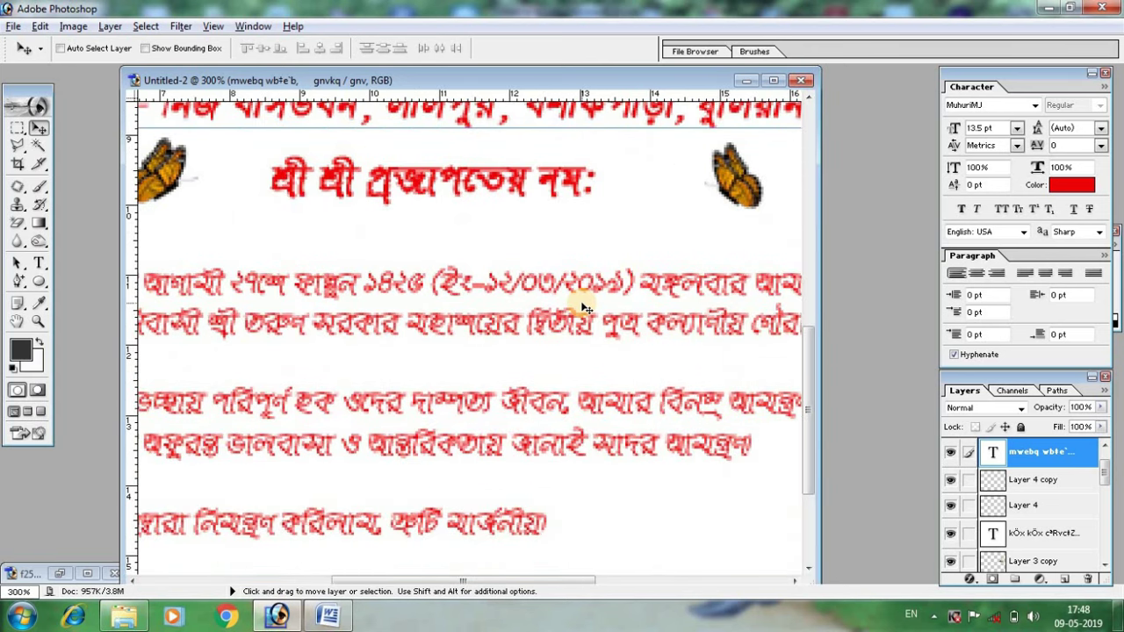
key(ctrl+minus)
key(ctrl+minus)
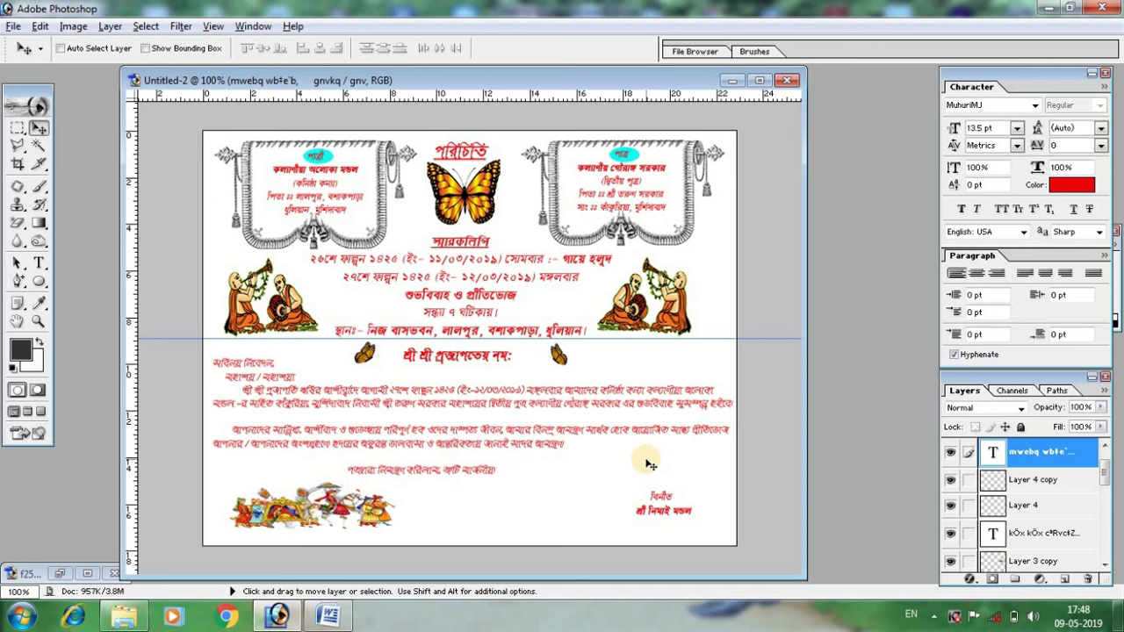
Step: Save the card as JPEG 'Untitled-2 copy.jpg' in the collection video folder at Maximum quality 12
click(20, 27)
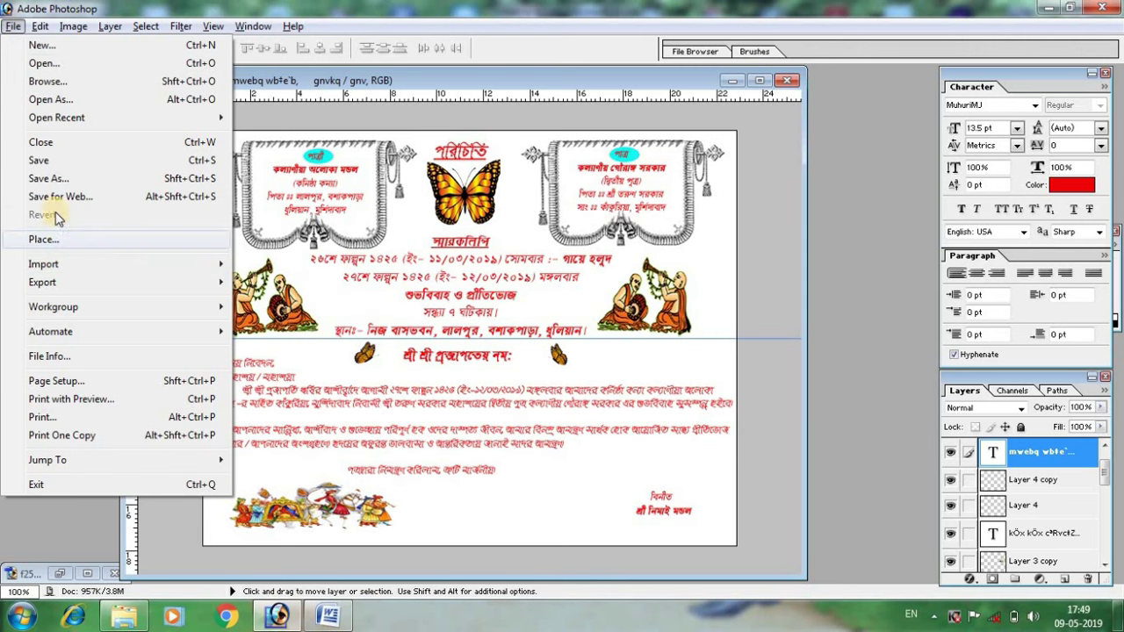
click(53, 163)
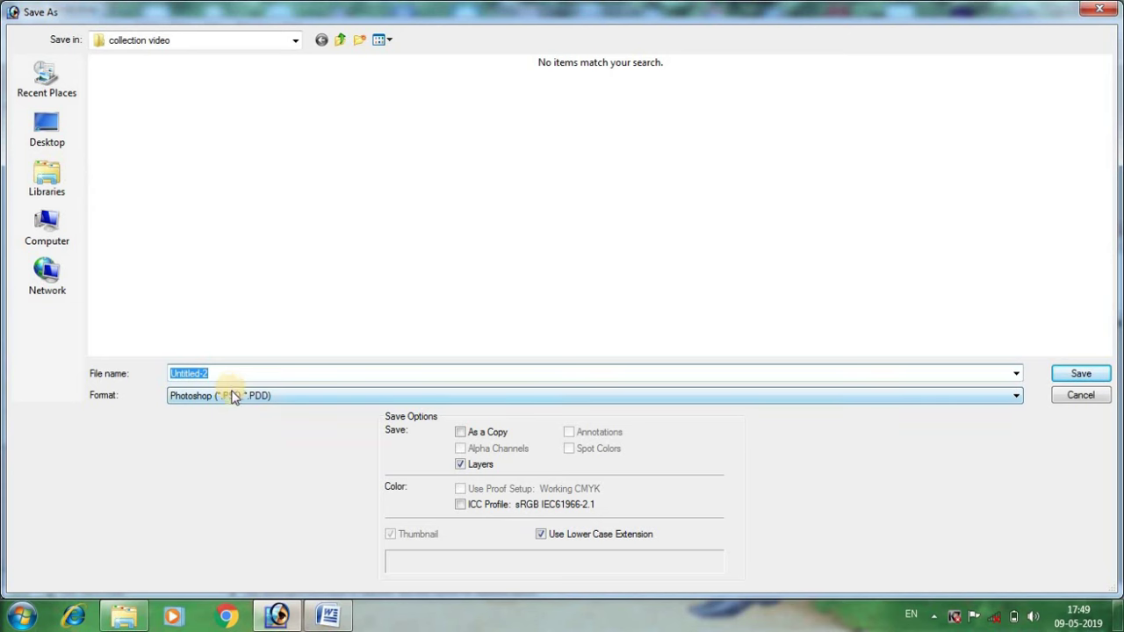
click(205, 392)
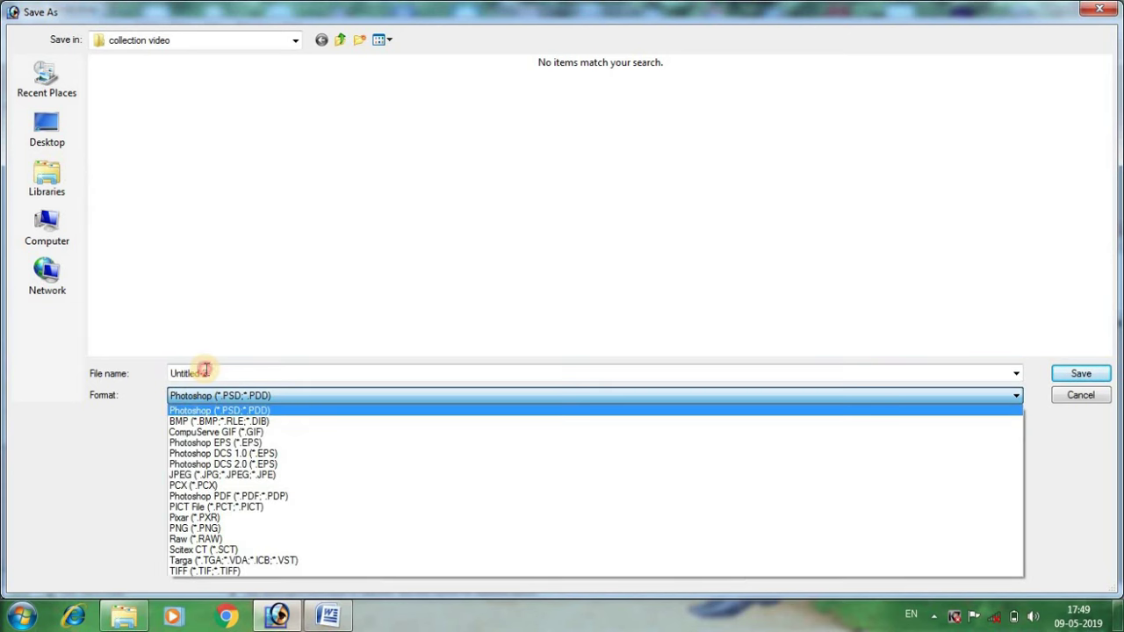
click(218, 395)
click(226, 395)
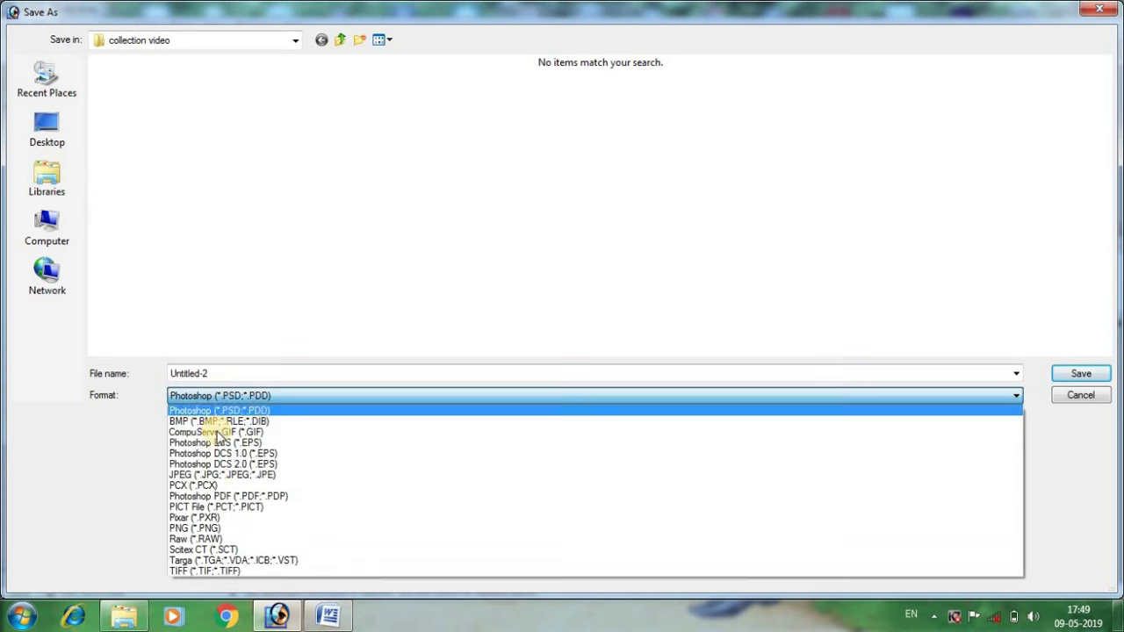
click(210, 474)
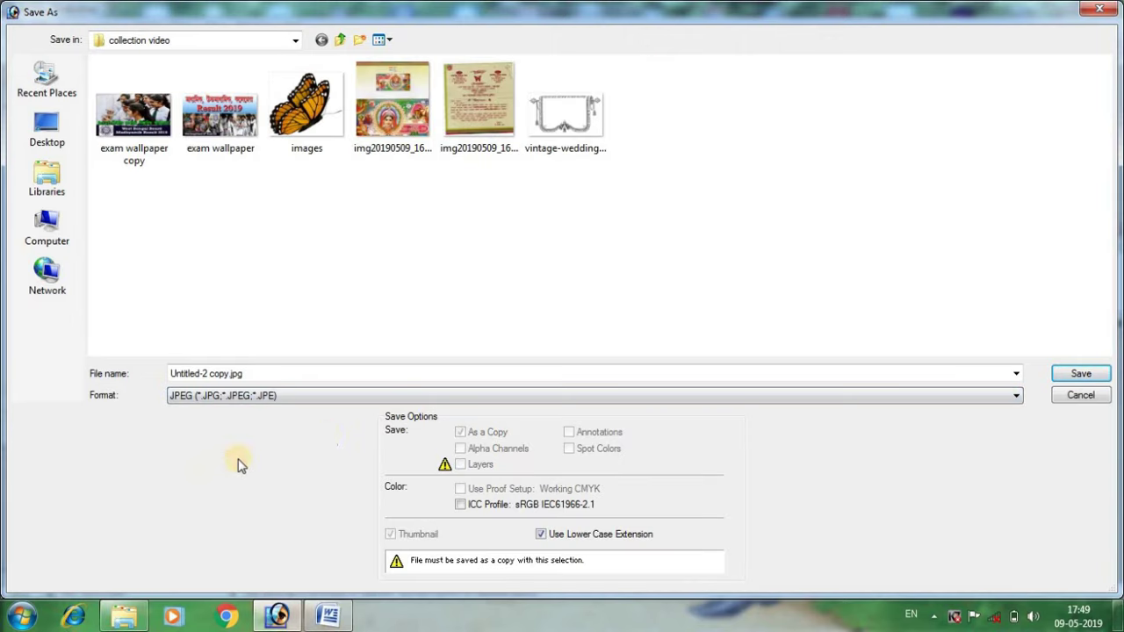
click(1079, 376)
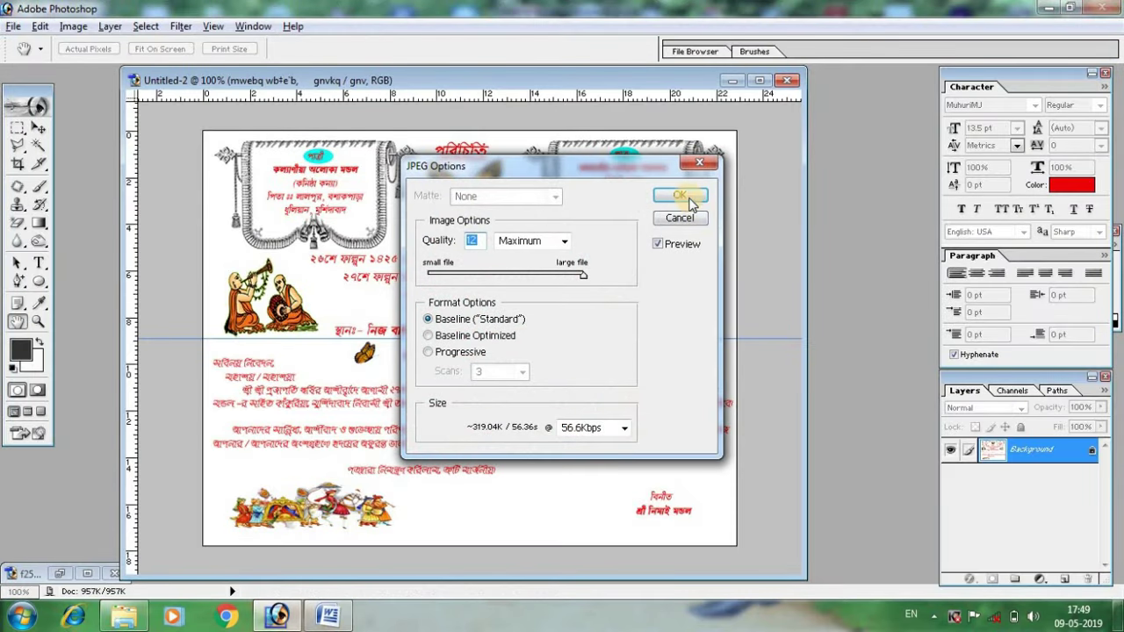
click(680, 195)
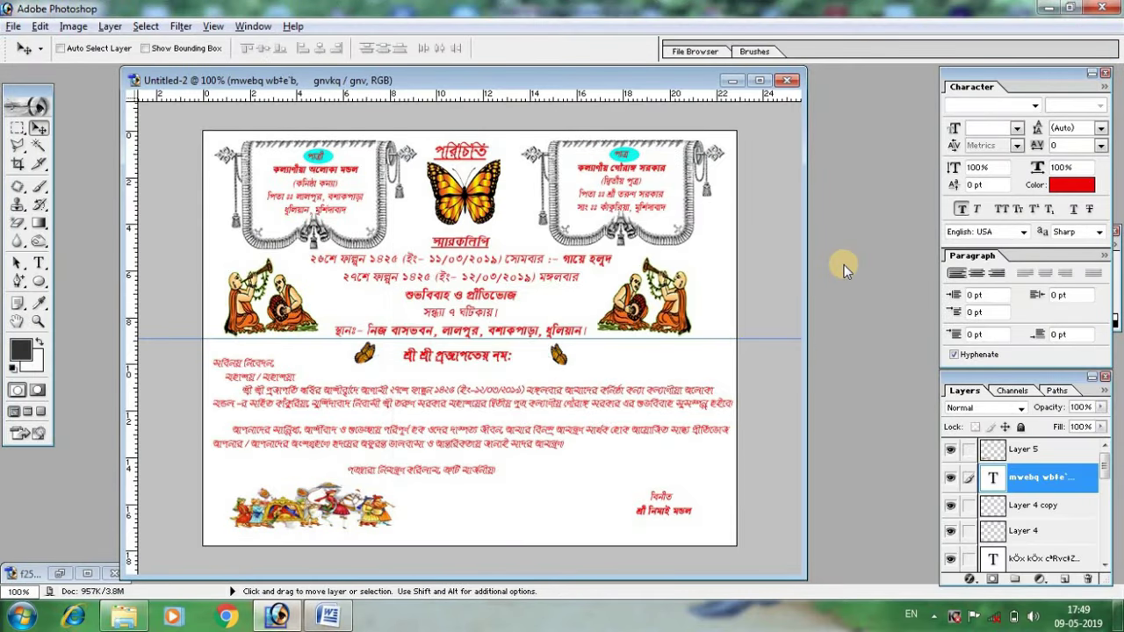